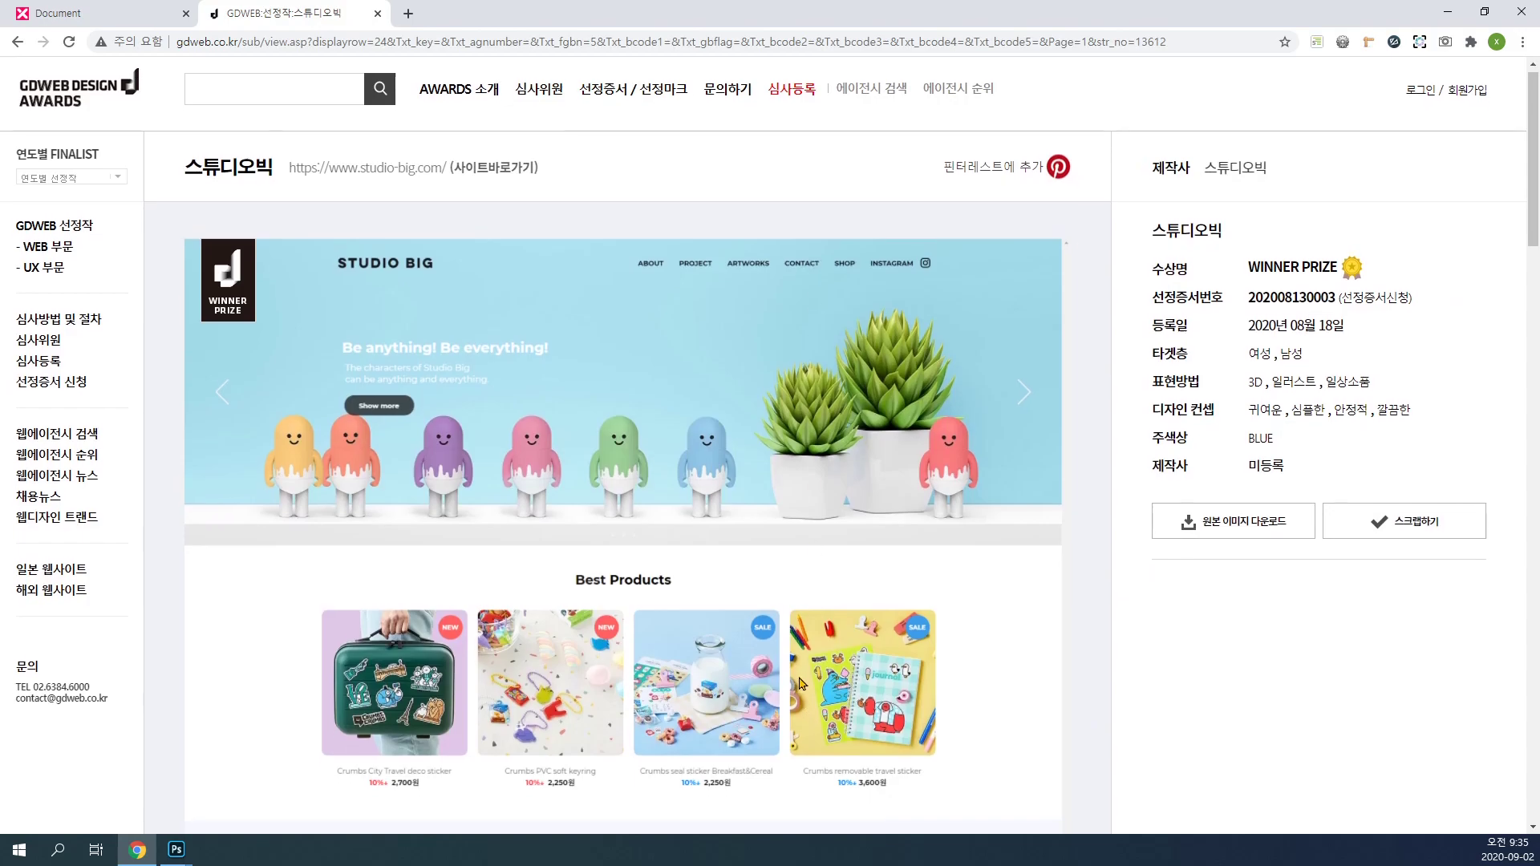
Step: Look through the Studio Big award page design and switch to studio_big_origin.png in Photoshop
scroll(797, 688, up, 20)
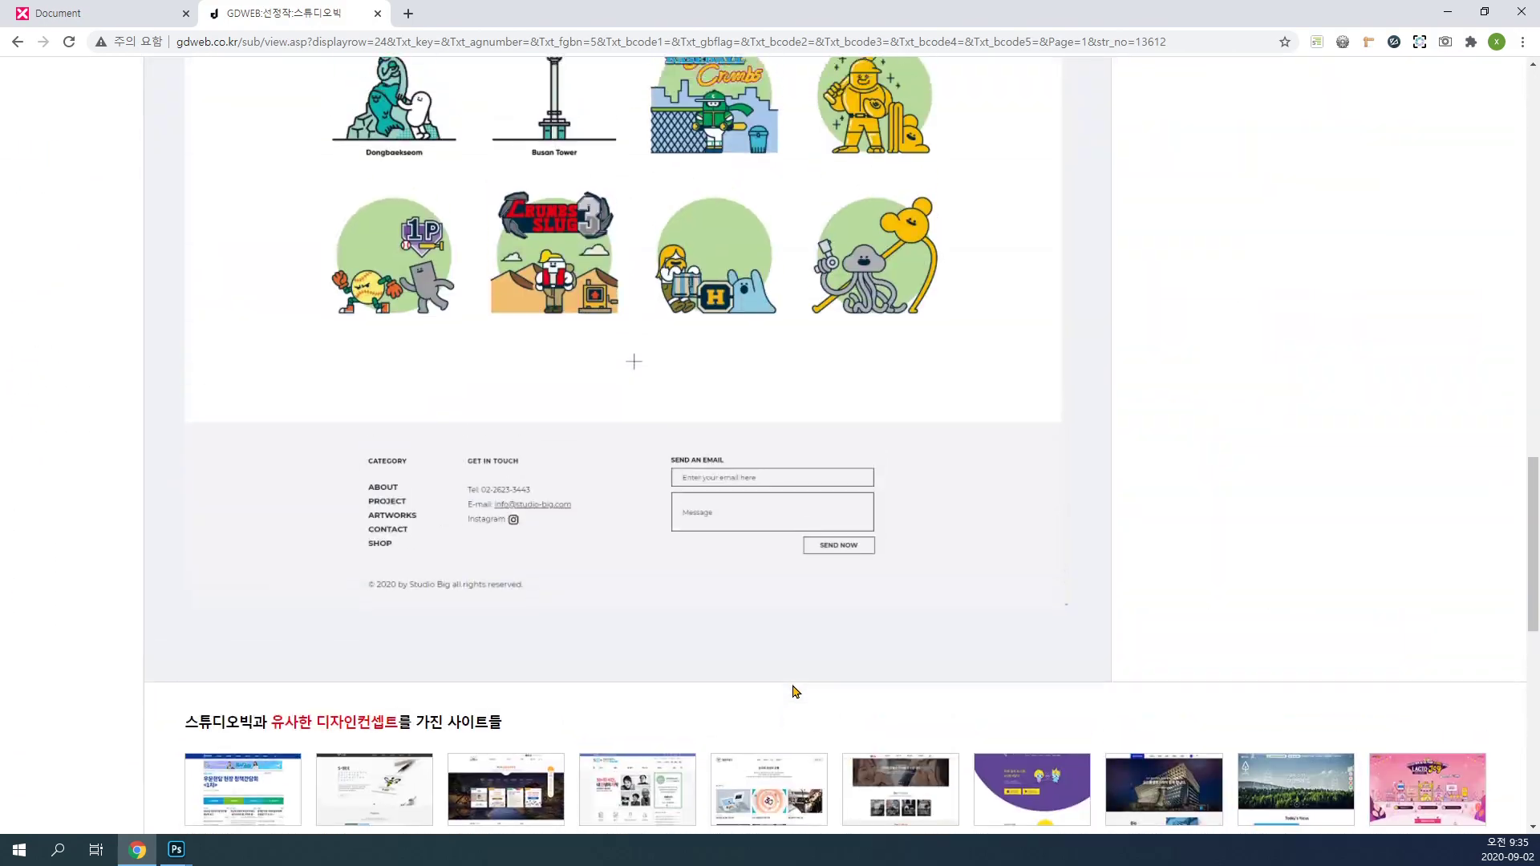
scroll(596, 597, up, 8)
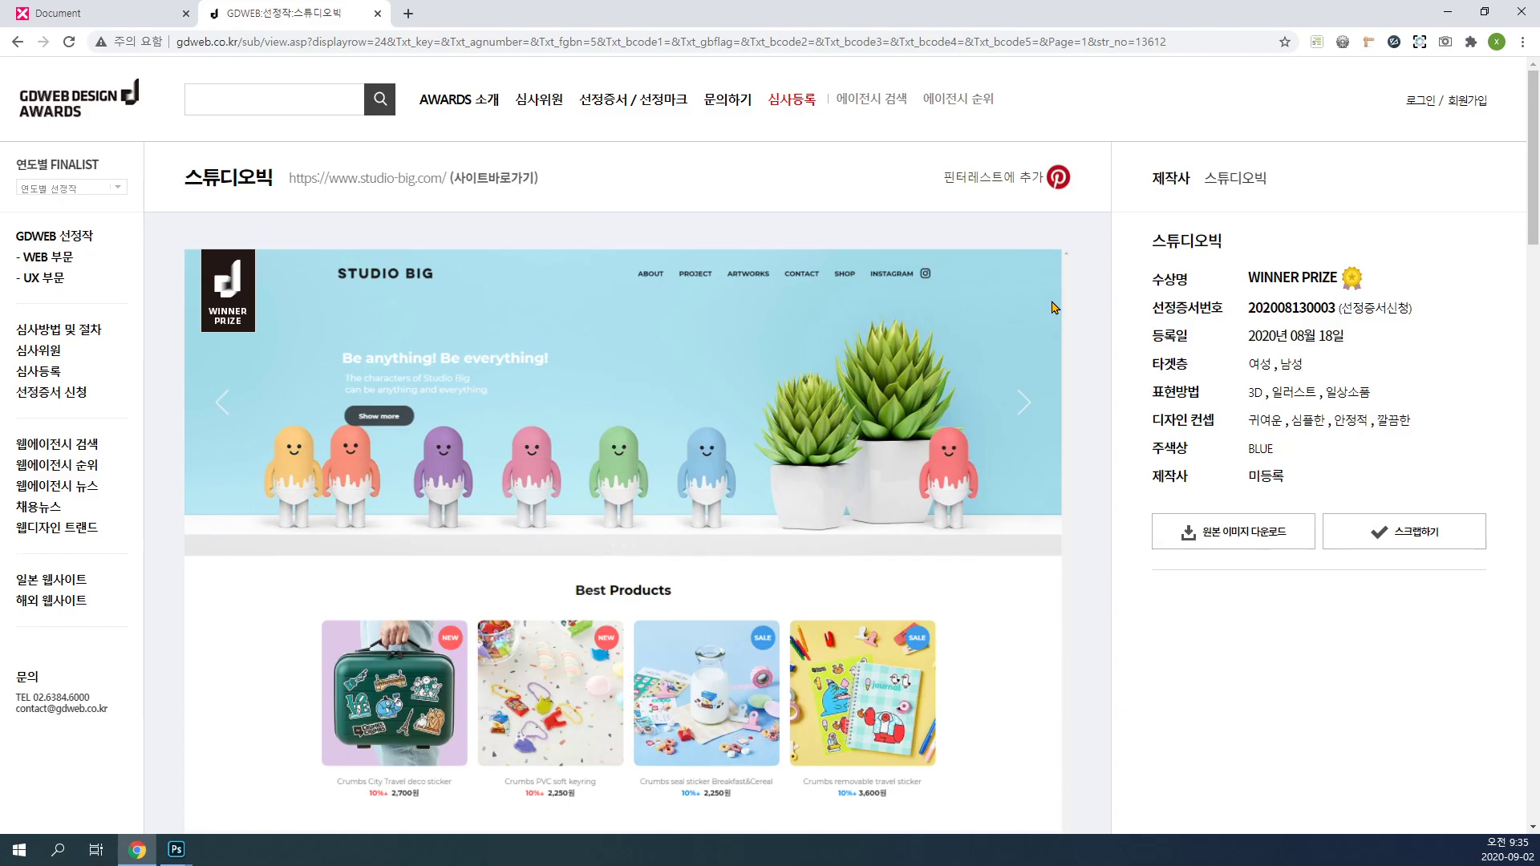
click(1448, 11)
drag(198, 101, 279, 61)
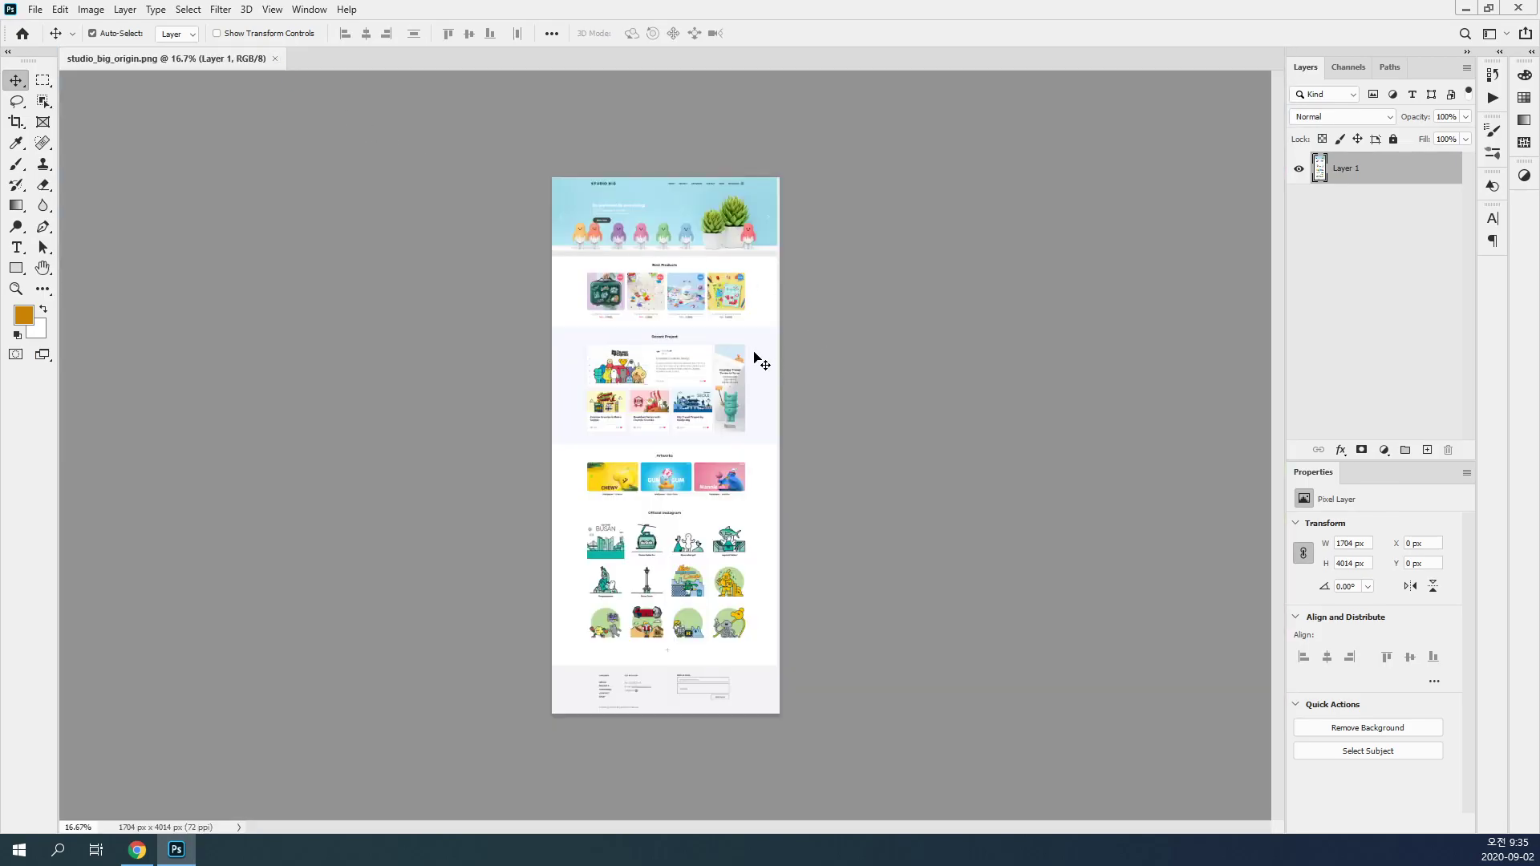
Step: Select the whole page image and show its dimensions in the Info panel
scroll(690, 289, up, 4)
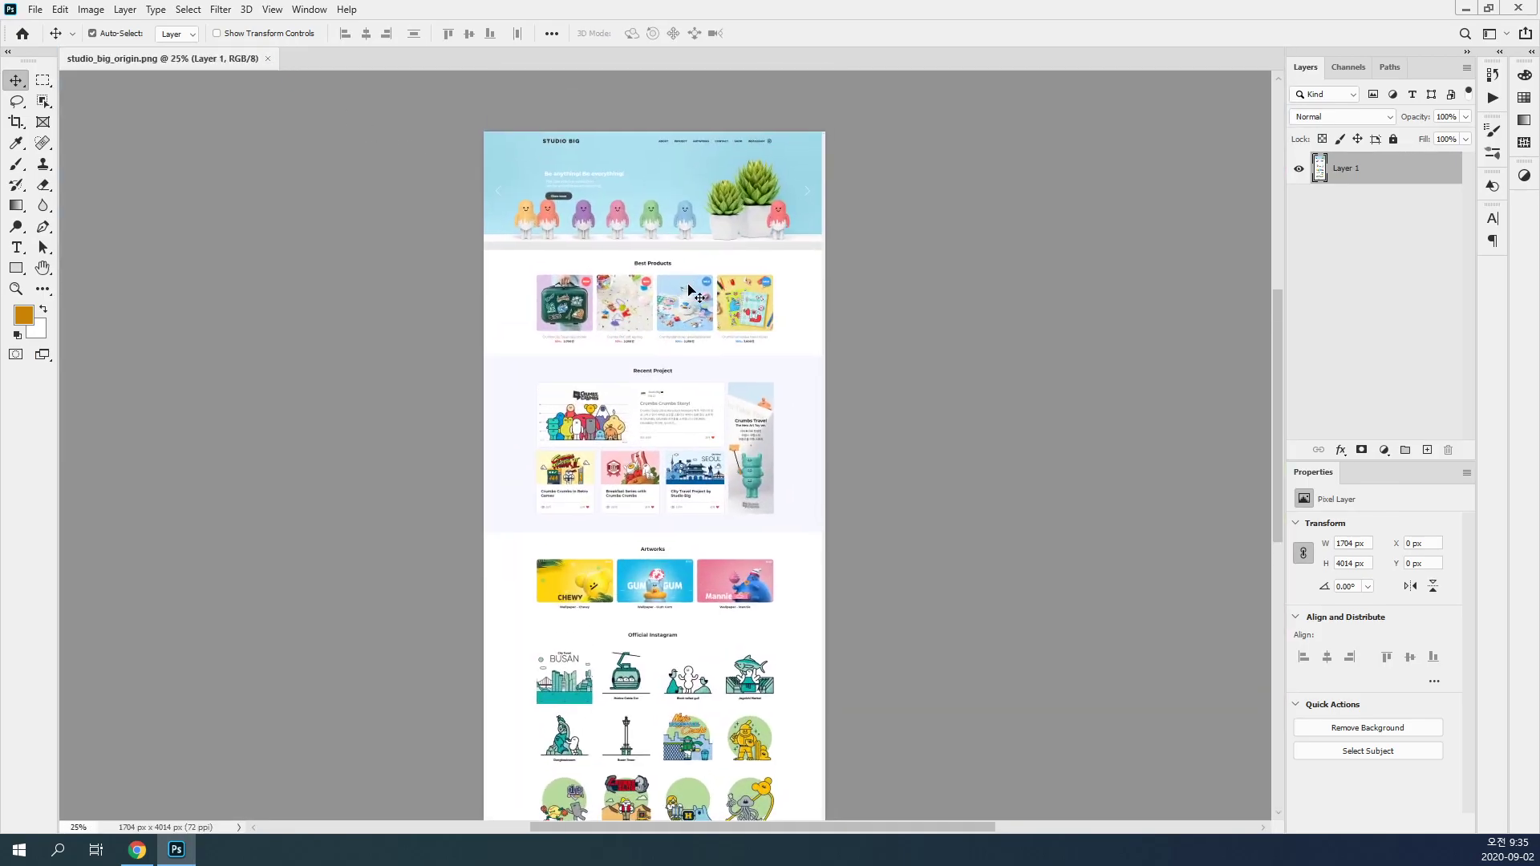
key(ctrl+a)
key(F8)
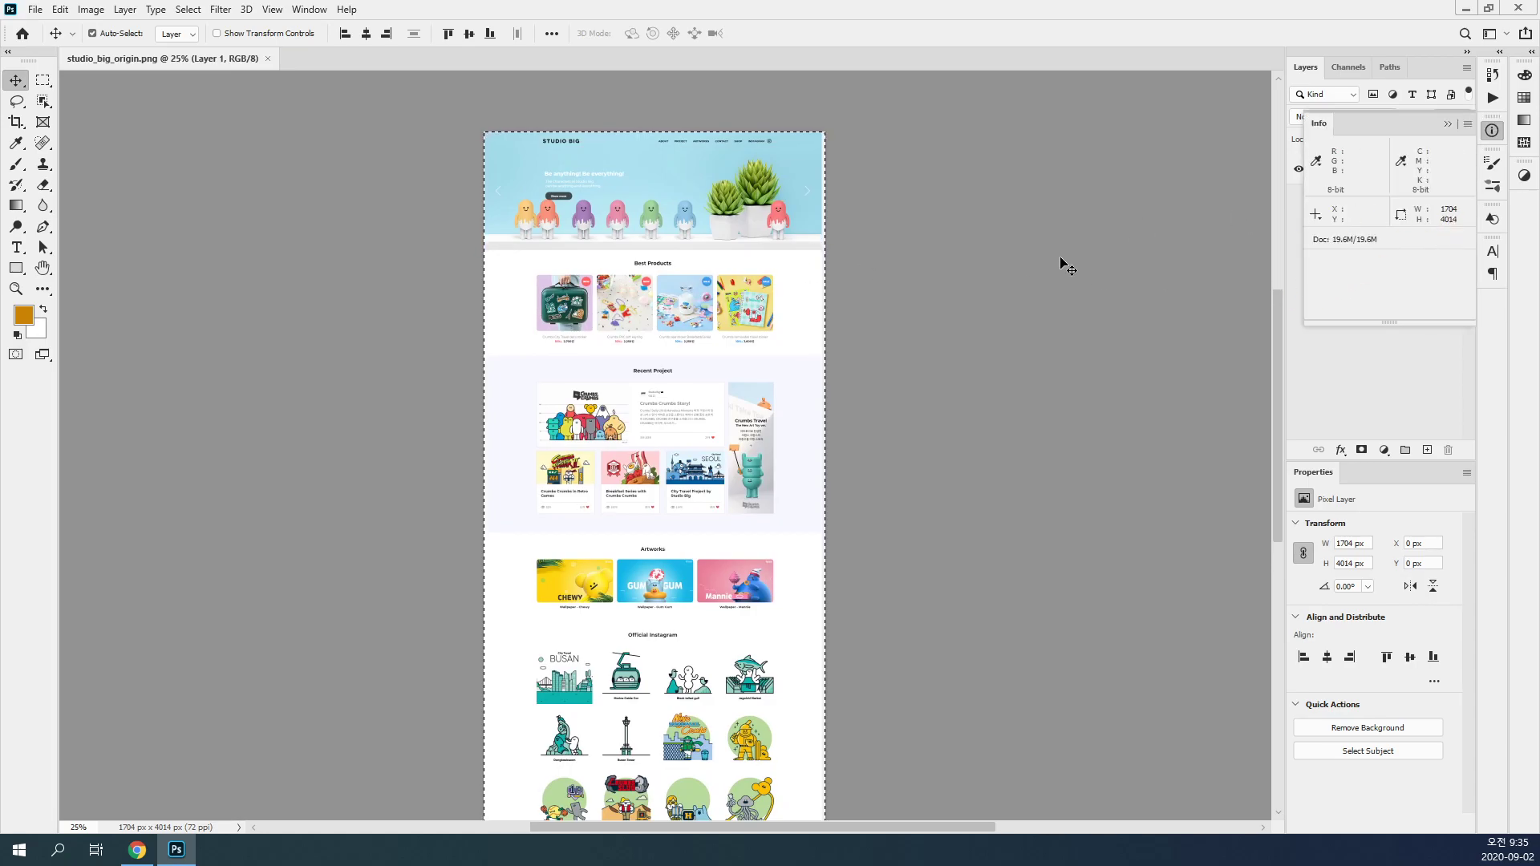
Step: Marquee-select about 400 by 307 px at the banner's upper-right corner, excluding the pale scrollbar strip, and add the page's upper-left corner
click(821, 174)
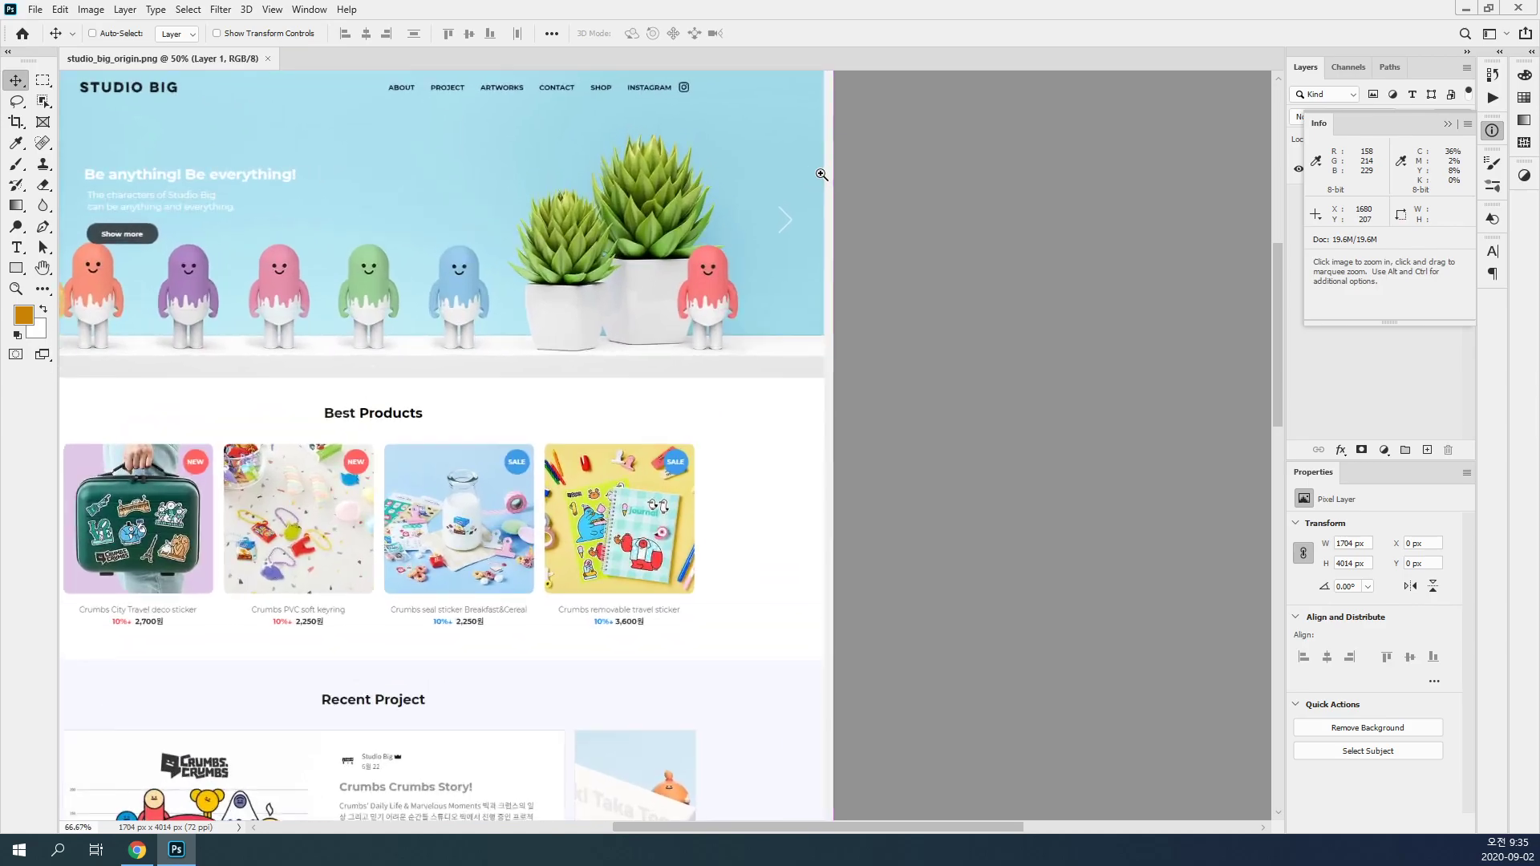
ctrl+click(821, 174)
ctrl+click(821, 174)
drag(839, 155, 835, 492)
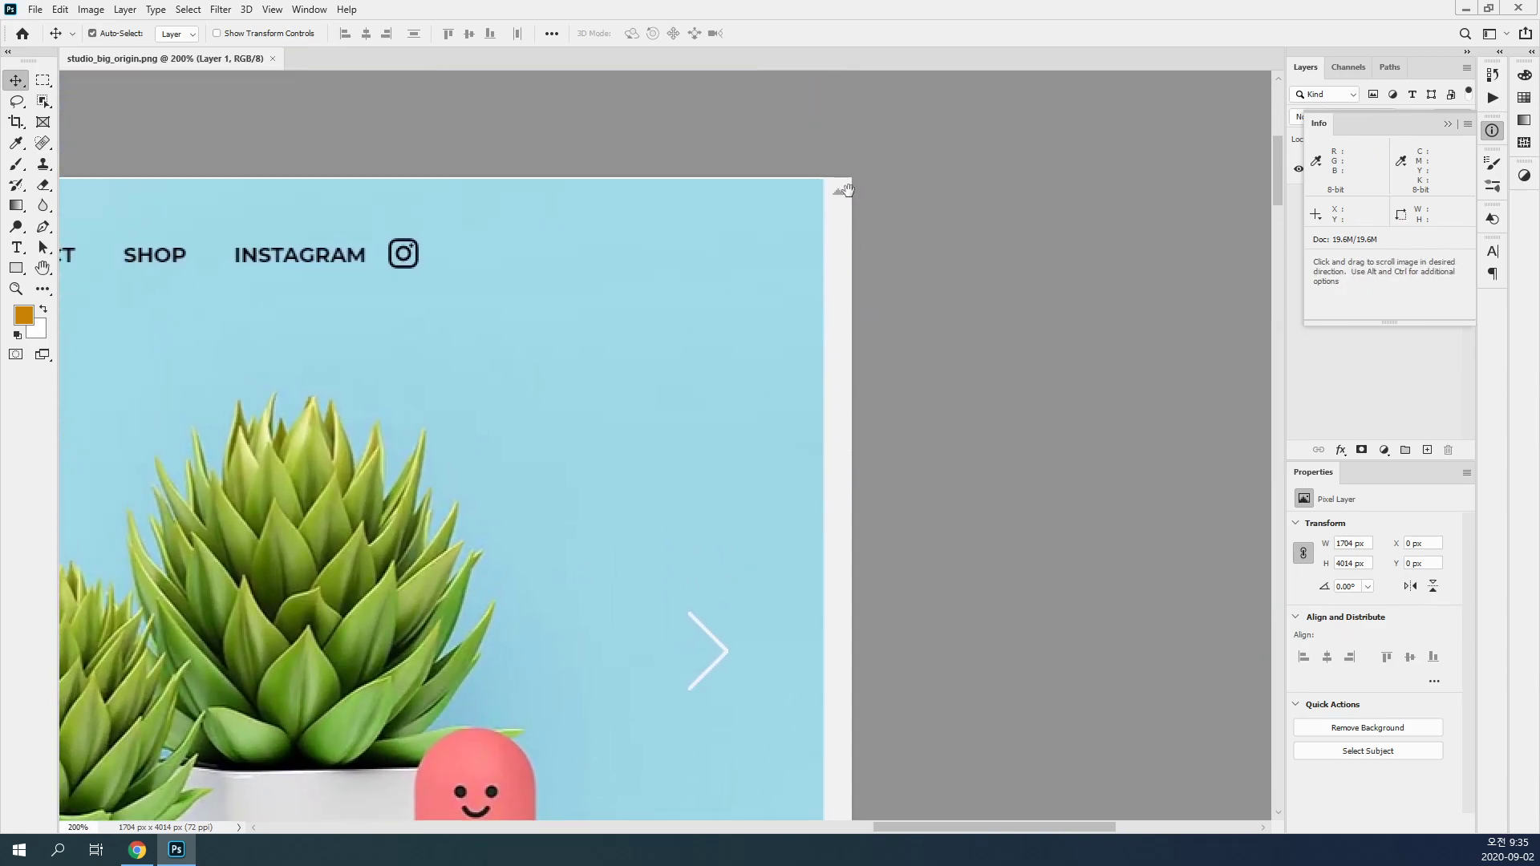
drag(818, 591, 921, 368)
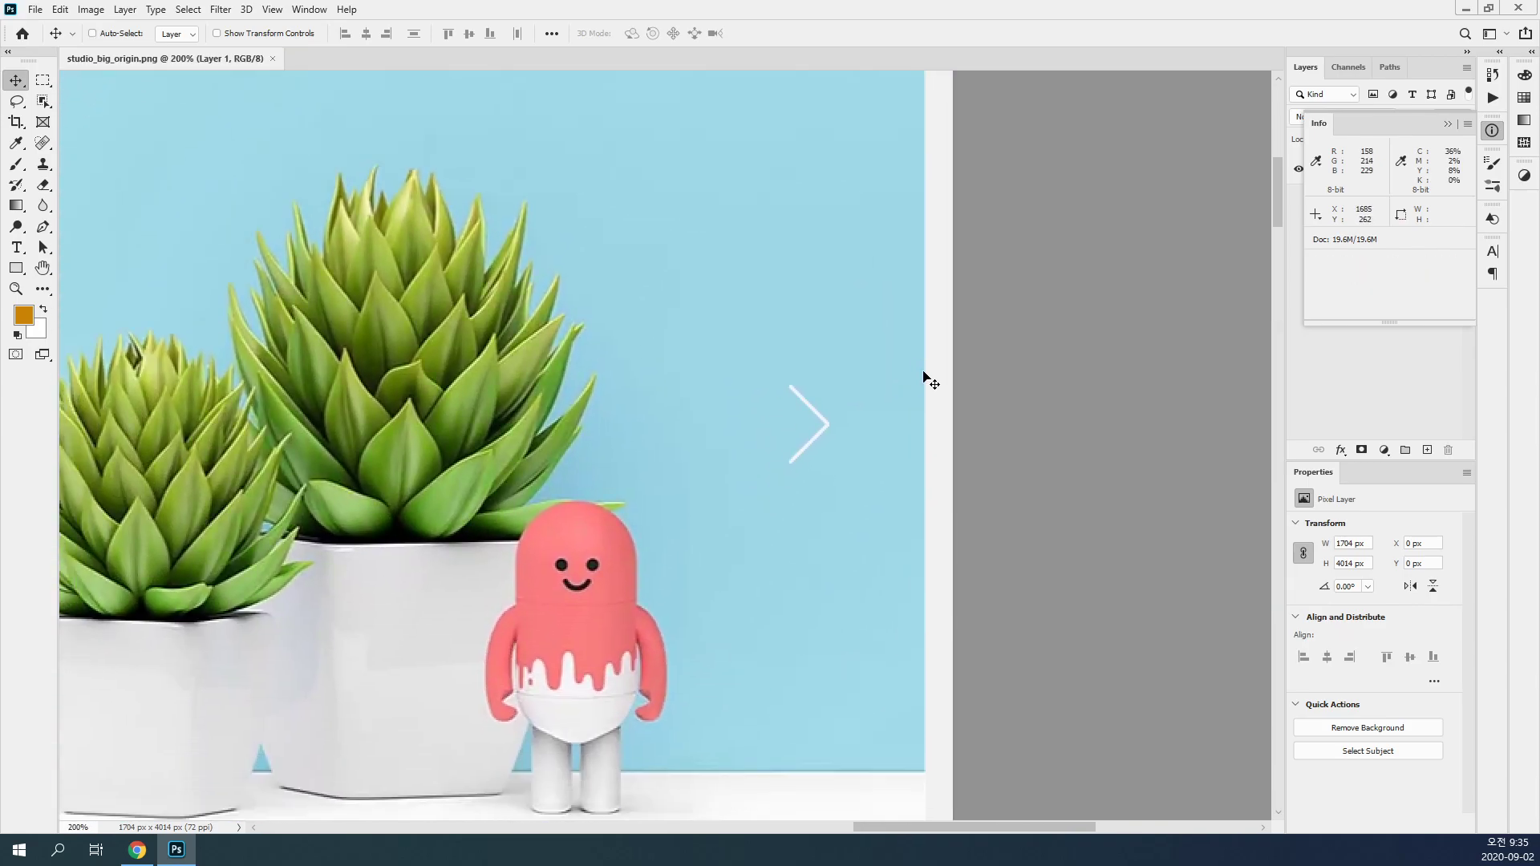
key(ctrl+minus)
click(41, 79)
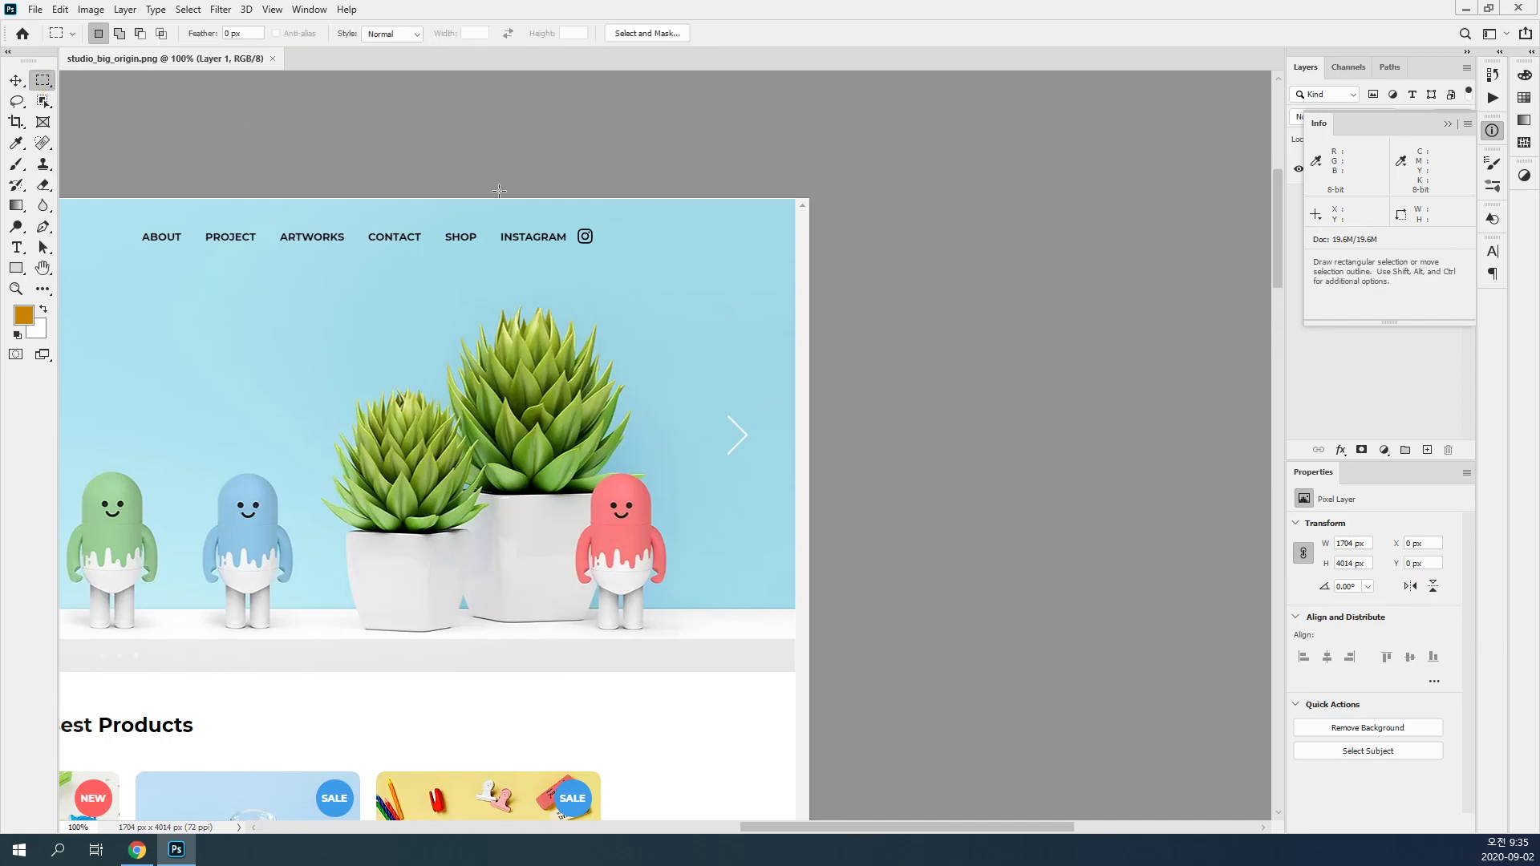
drag(795, 198, 475, 444)
drag(436, 438, 1067, 401)
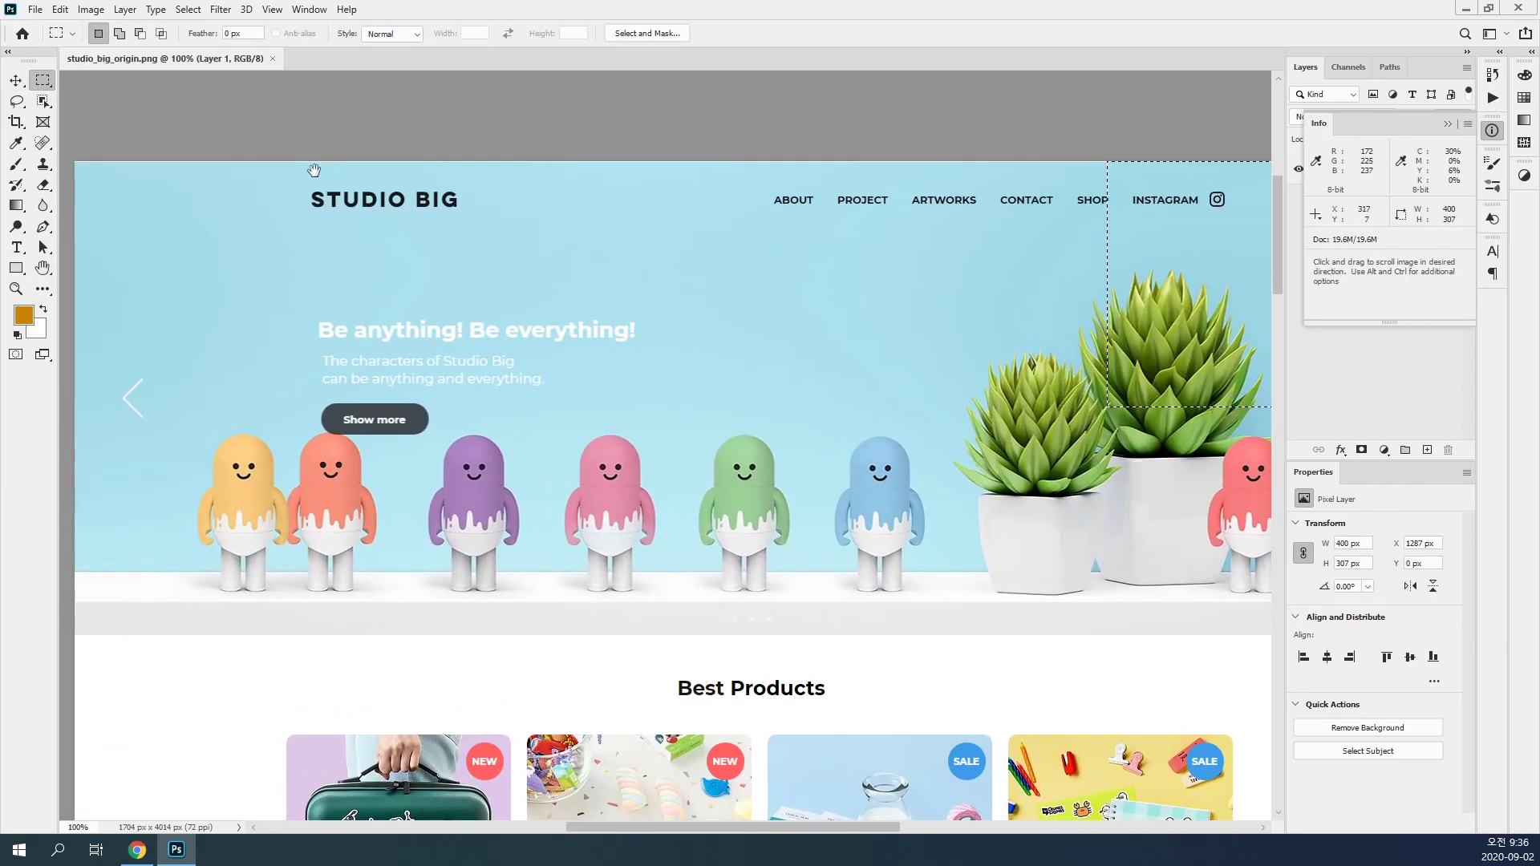
drag(75, 161, 185, 257)
Step: Add an area just inside the scrollbar strip near the footer and the page's lower-left corner to the selection
key(ctrl+minus)
key(ctrl+minus)
key(ctrl+minus)
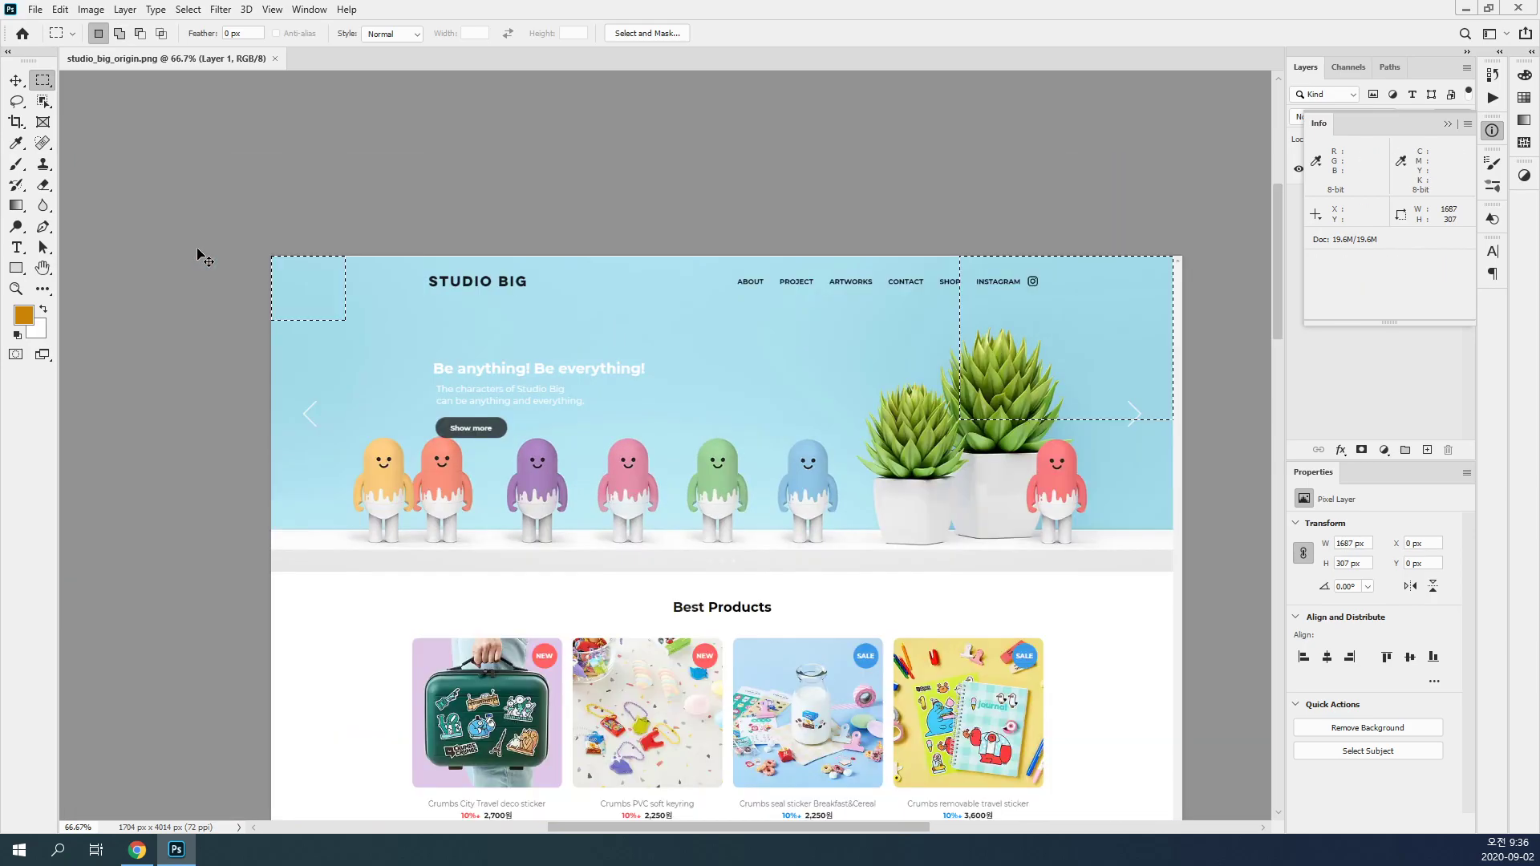
drag(673, 474, 673, 149)
drag(724, 590, 718, 232)
scroll(913, 744, up, 5)
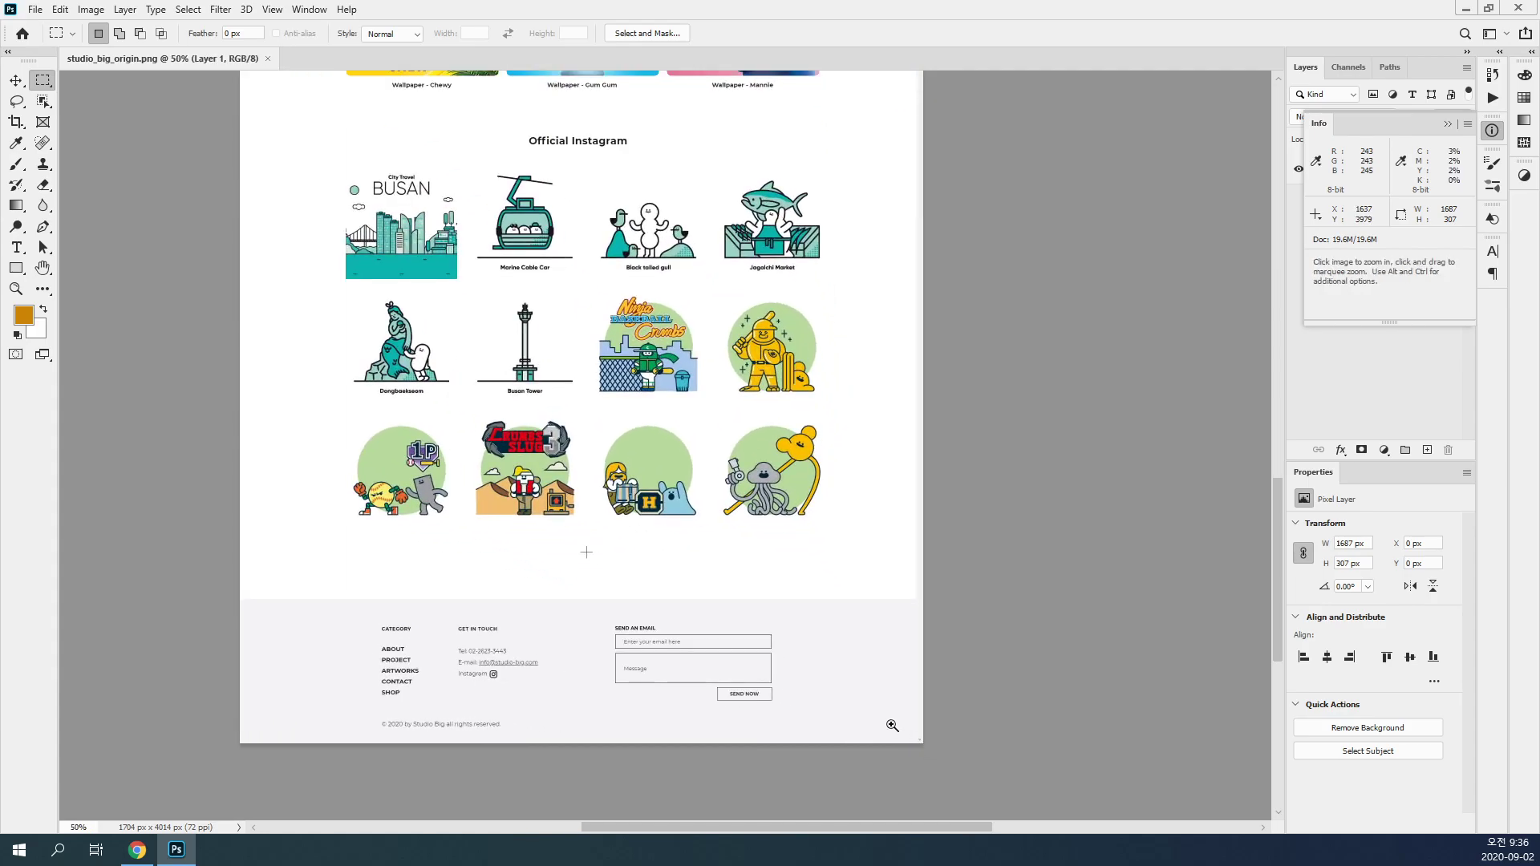
drag(939, 403, 708, 337)
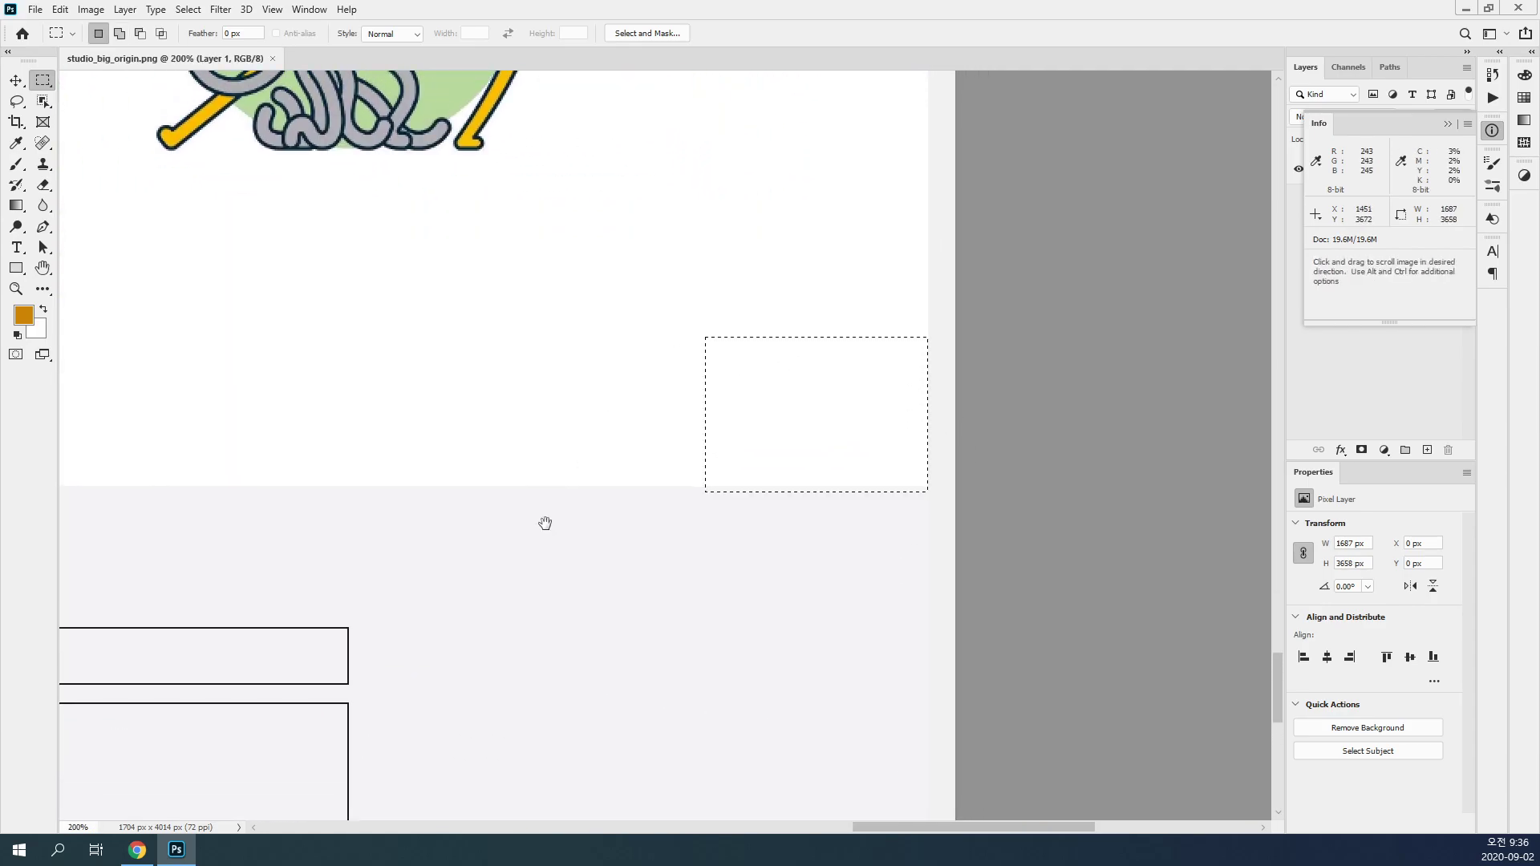
drag(547, 518, 690, 454)
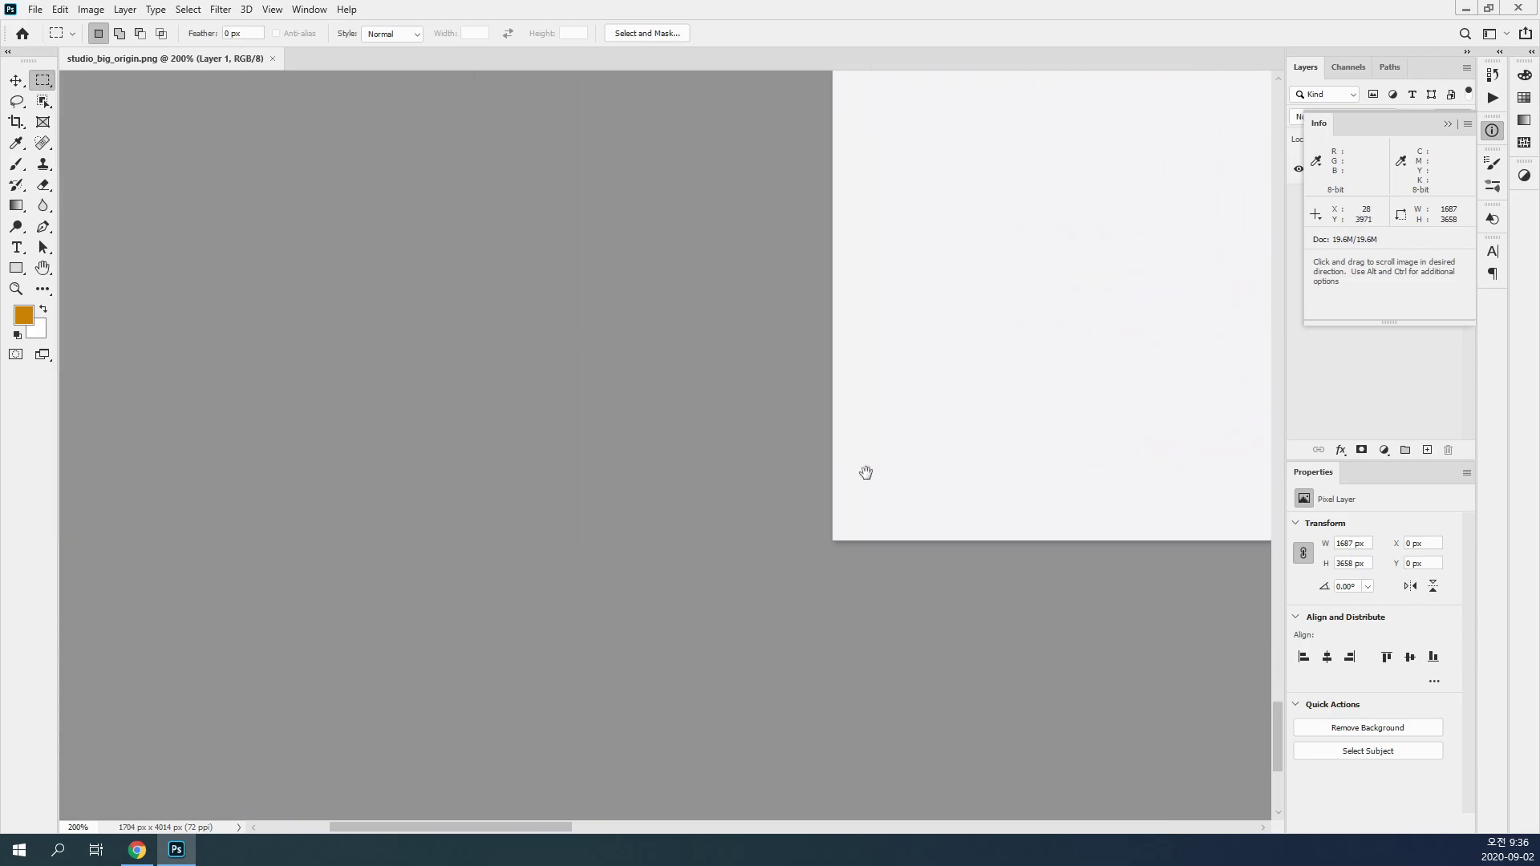
key(shift)
key(ctrl+0)
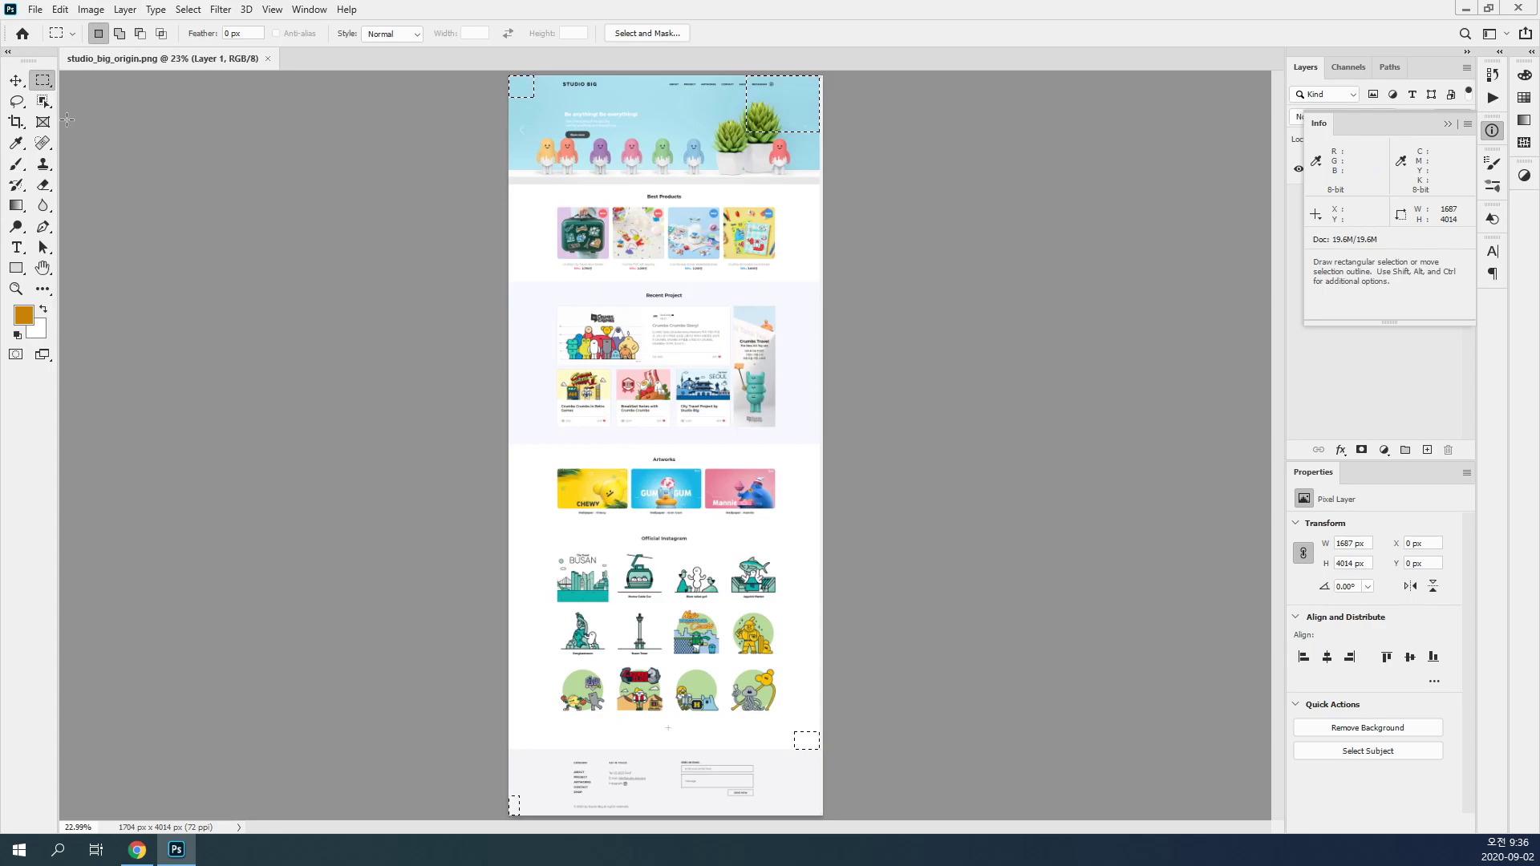
Step: Crop the image to the selection bounds, removing the scrollbar strip along its right edge
click(18, 126)
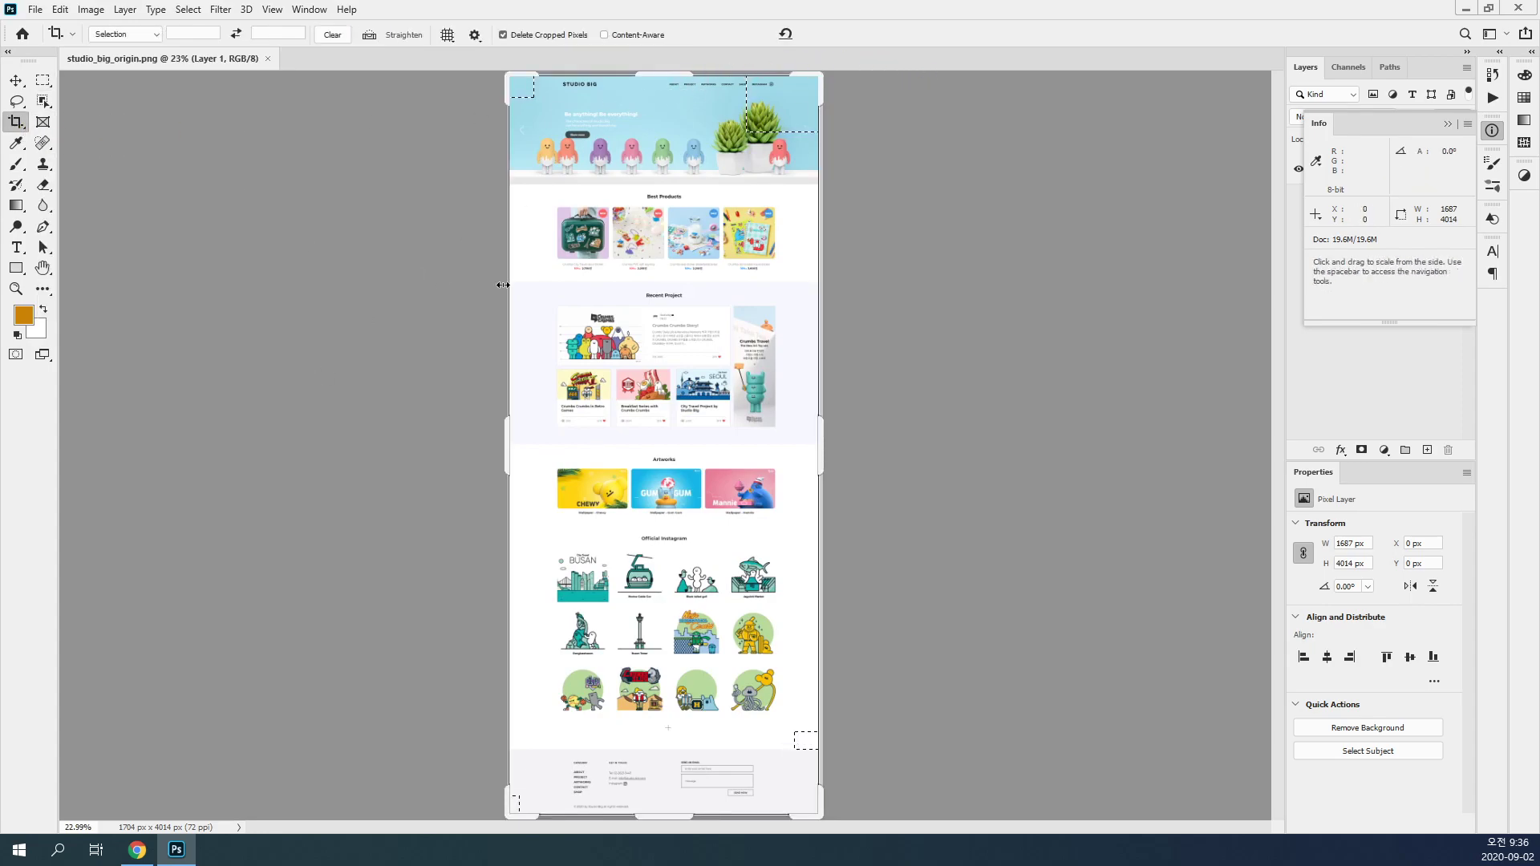
click(624, 426)
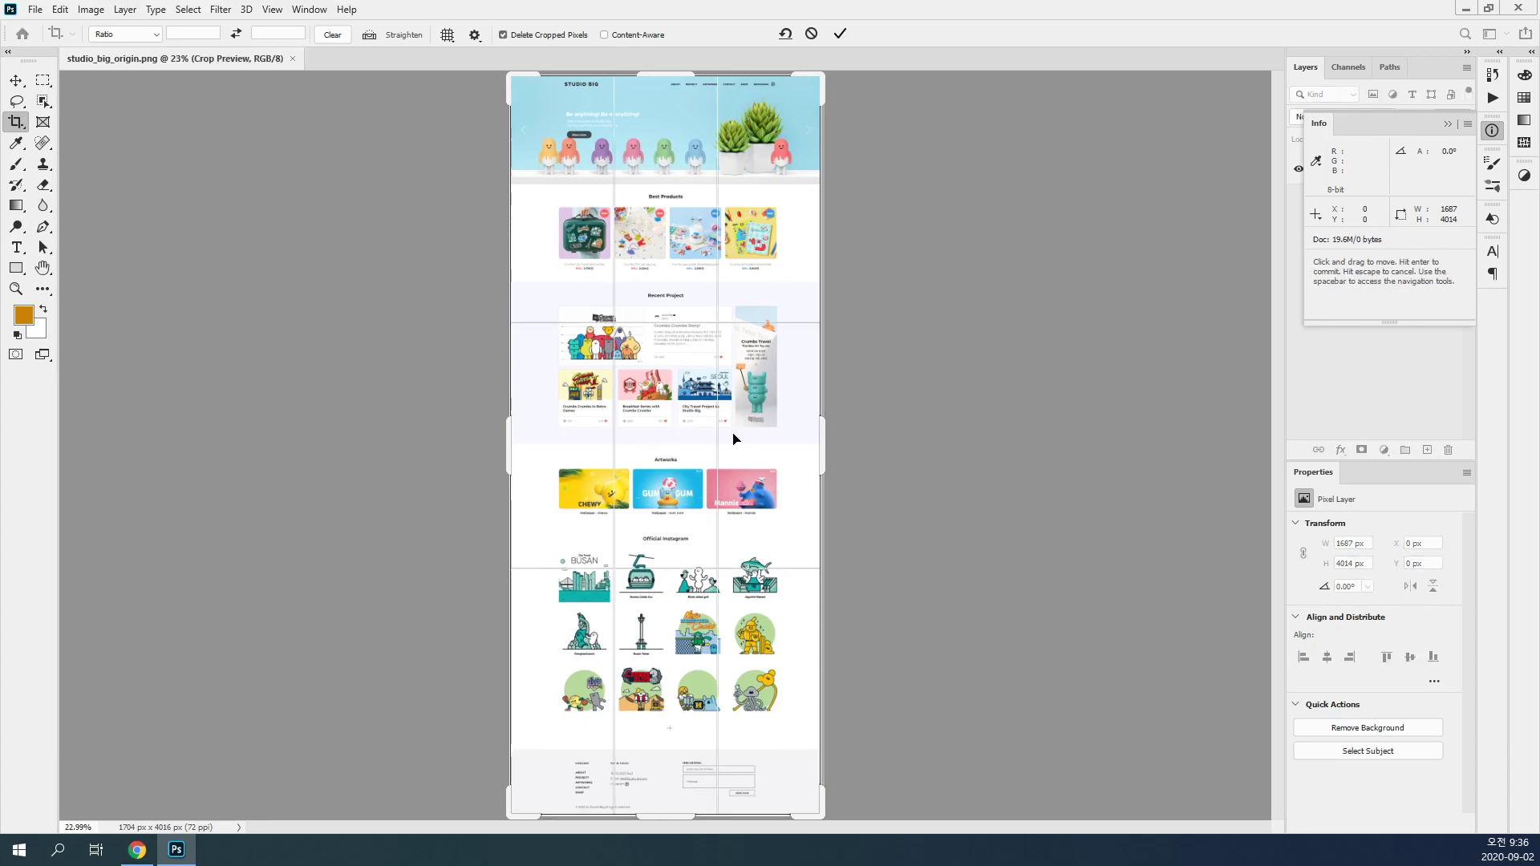
click(839, 35)
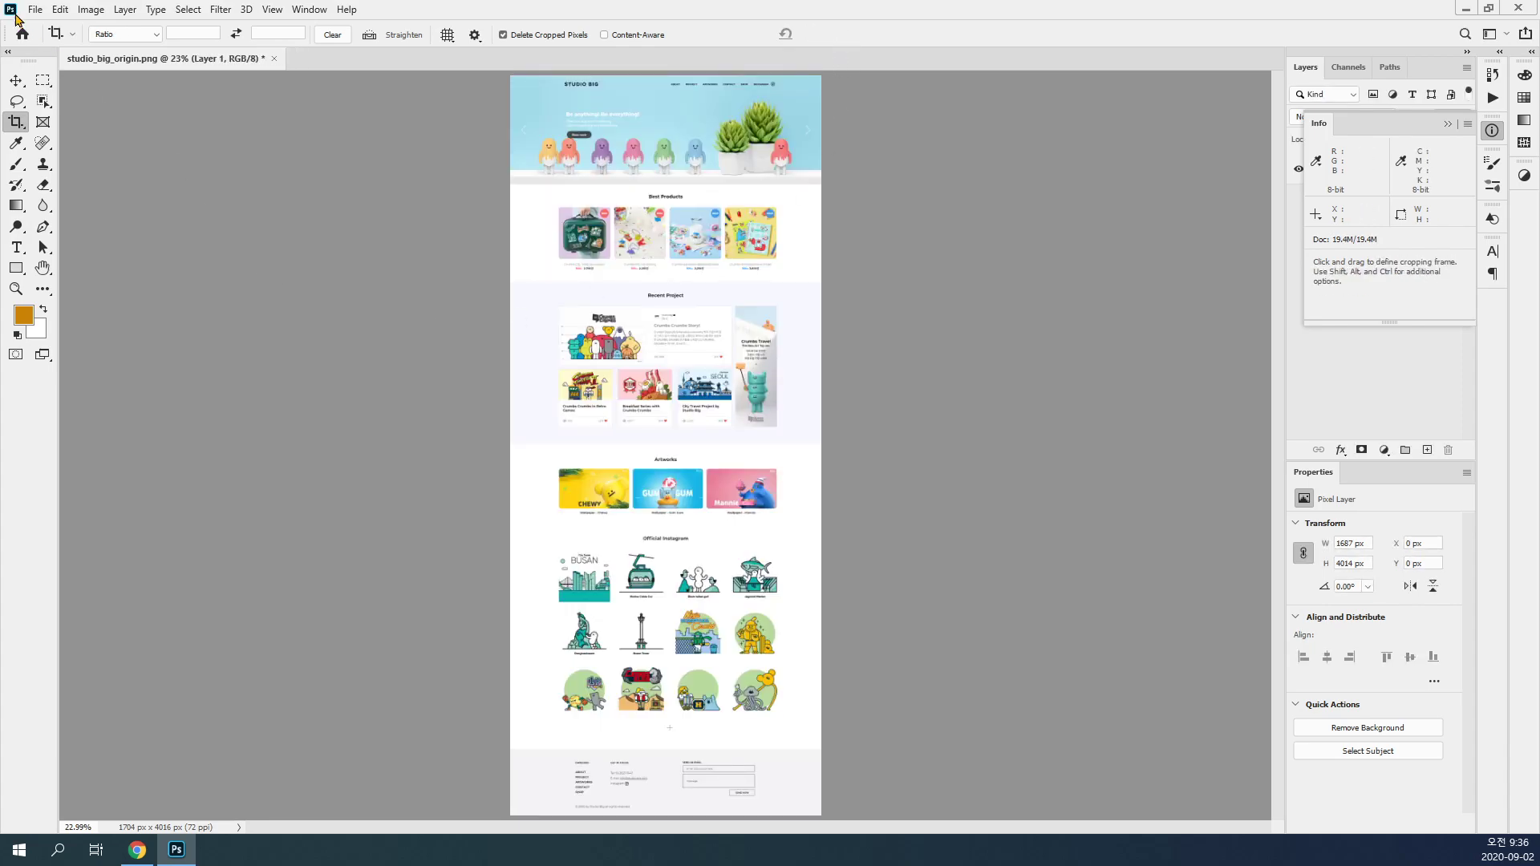
click(17, 81)
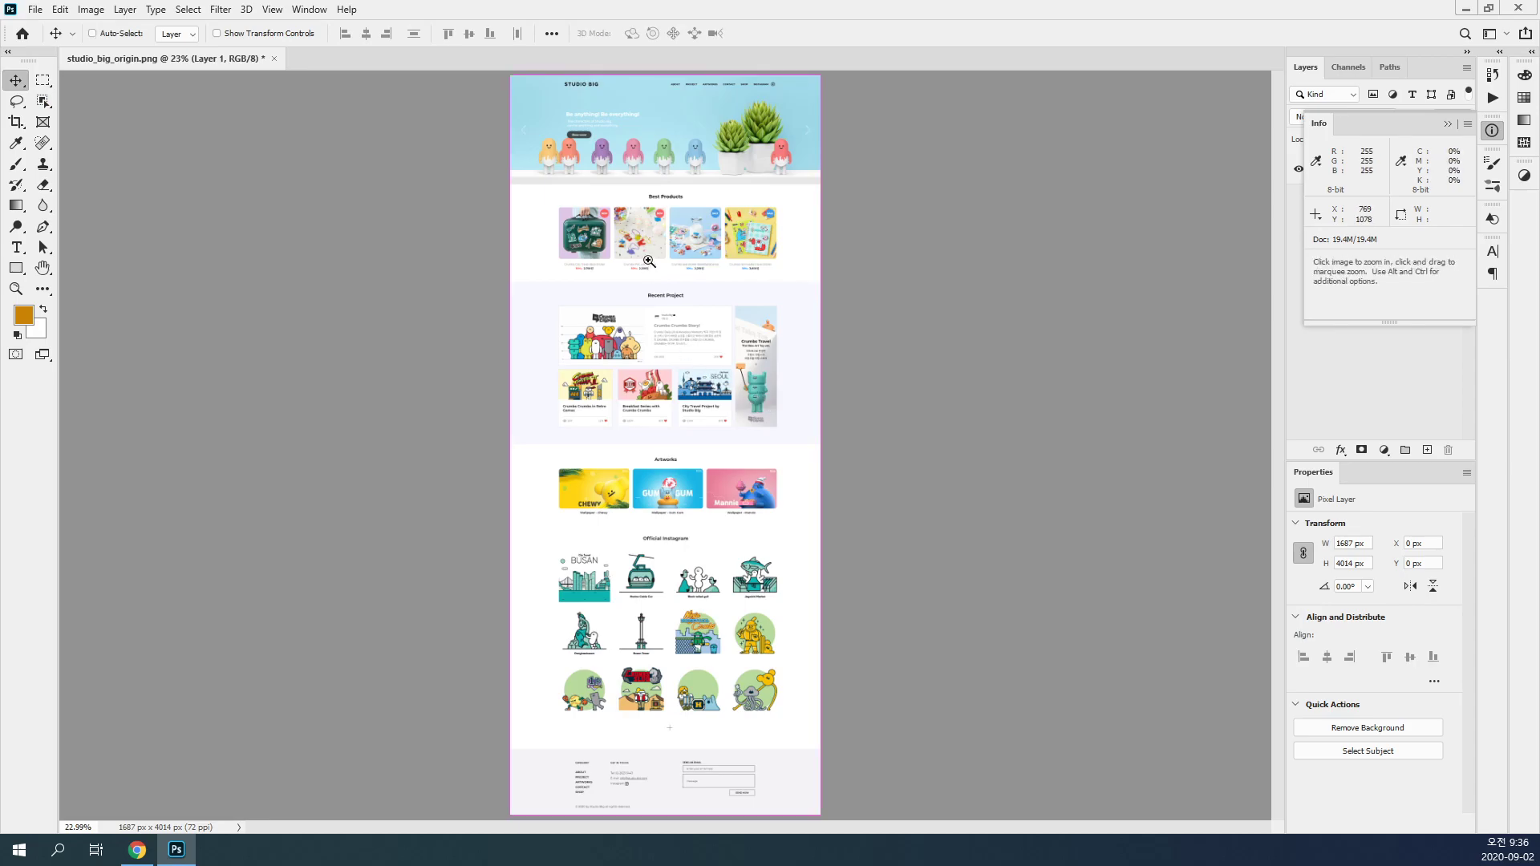
Step: Select the whole cropped canvas to check its size in the Info panel, and deselect it
scroll(649, 261, up, 1)
key(ctrl+a)
drag(740, 252, 729, 373)
scroll(683, 253, up, 2)
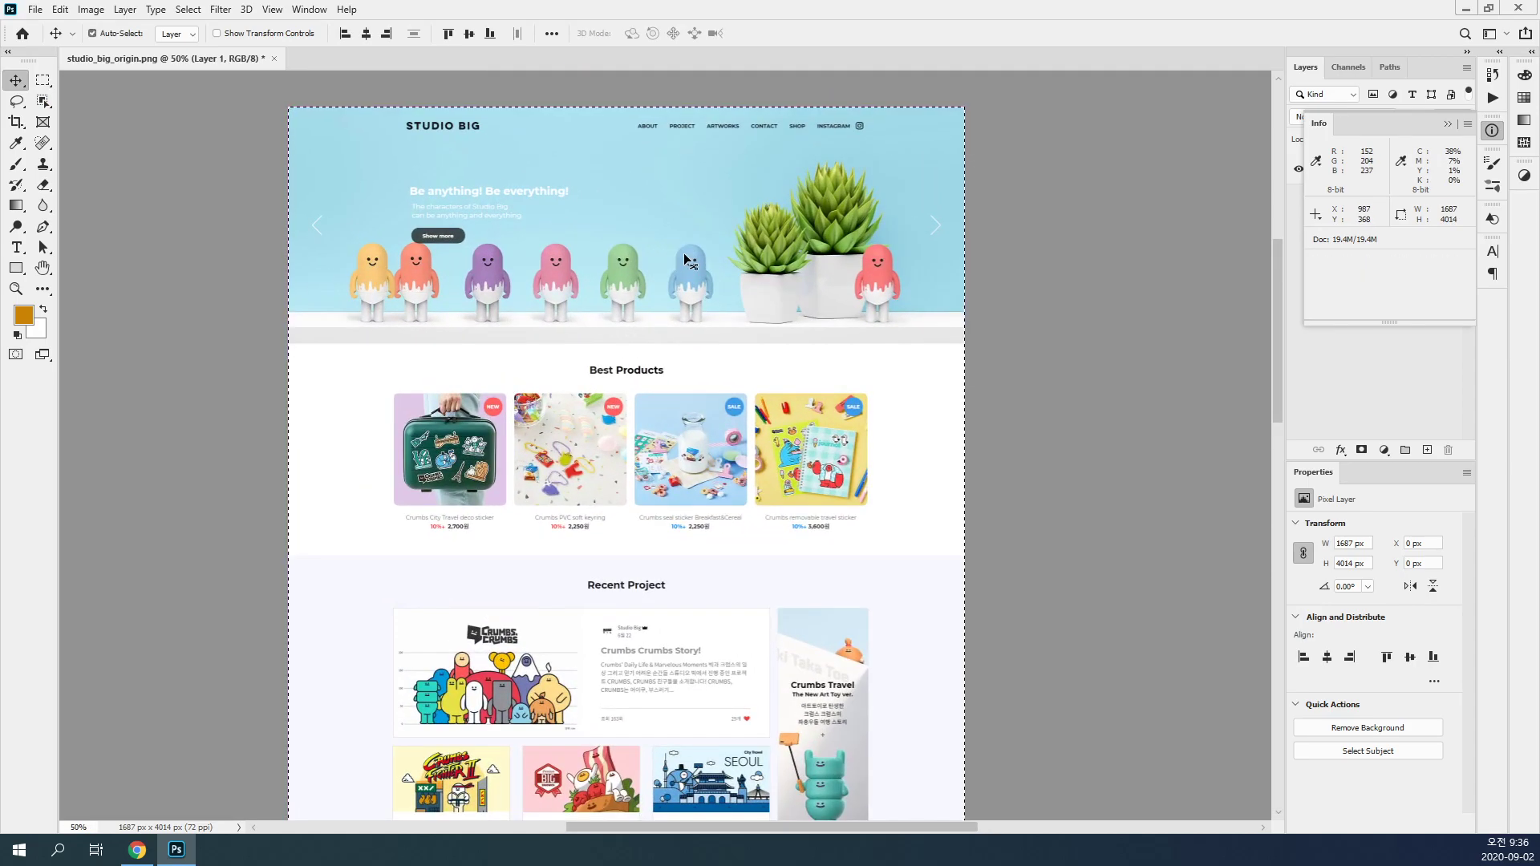
key(ctrl+d)
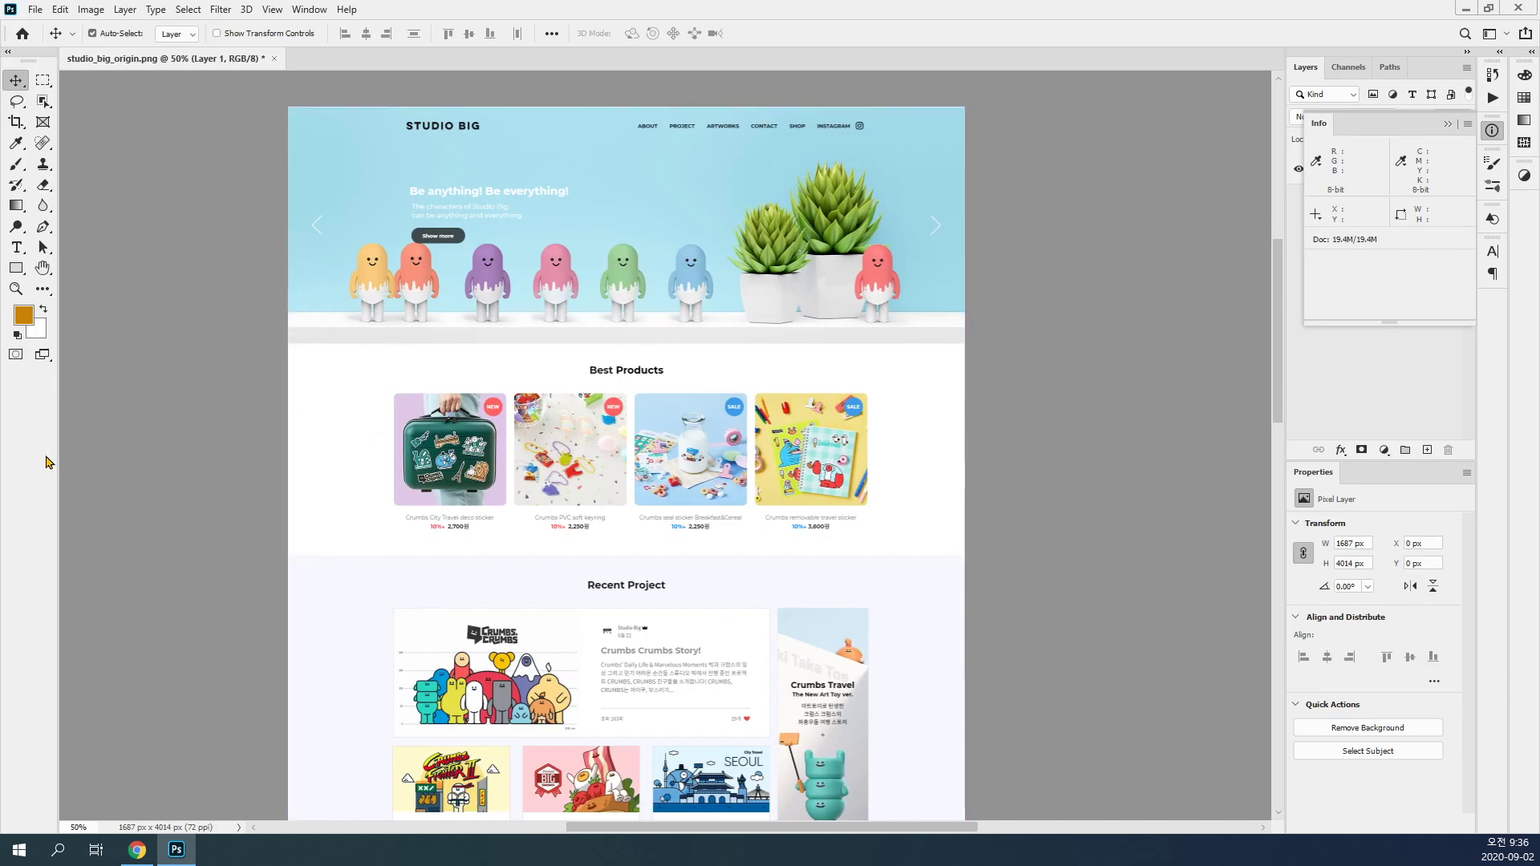
Step: Show the rulers and place a vertical guide on the left edge of the first Best Products image
key(ctrl+r)
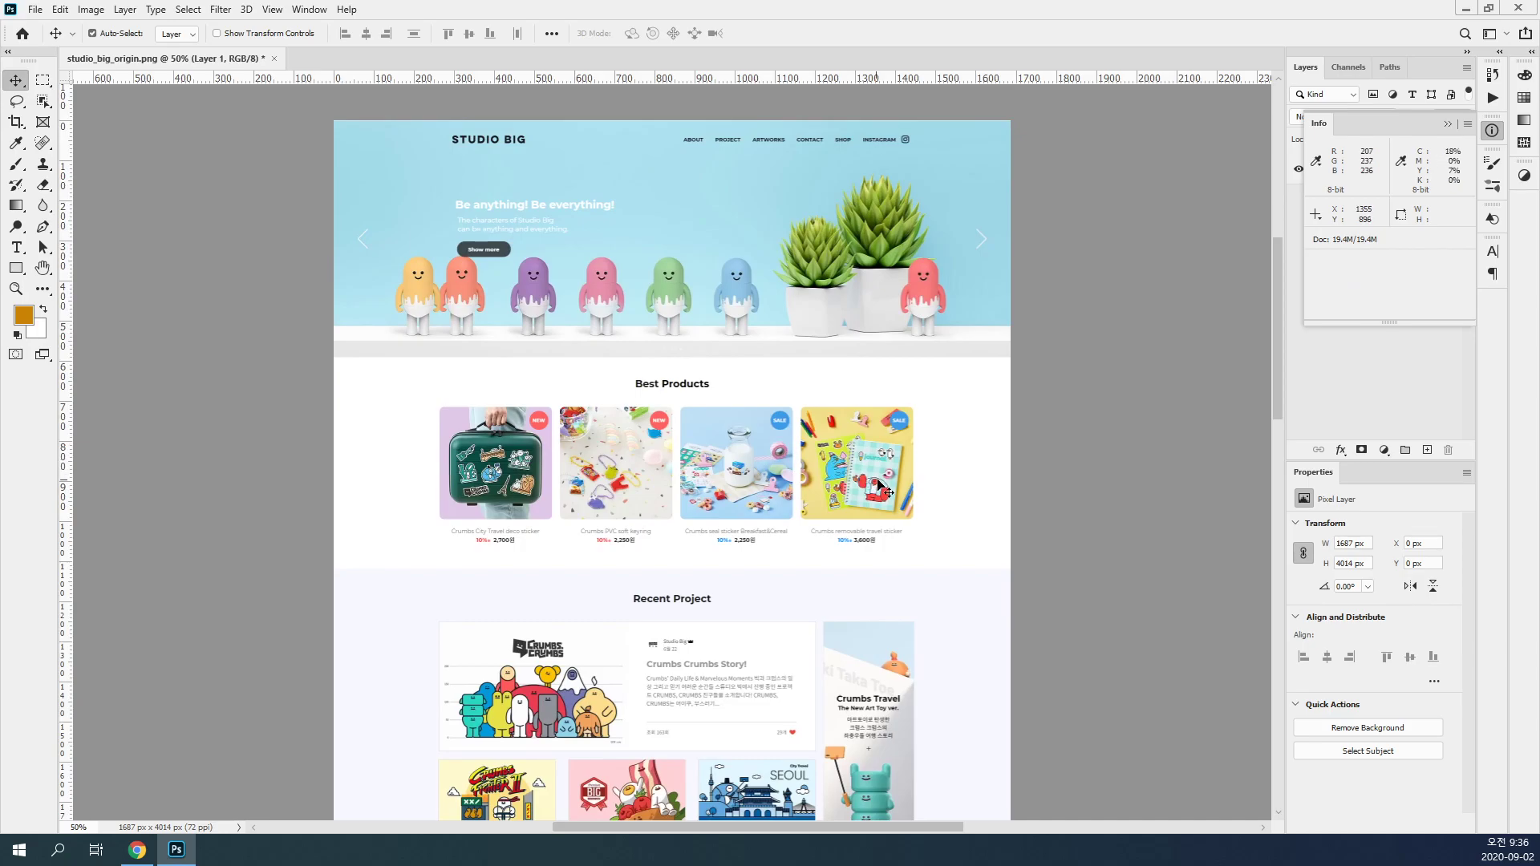
ctrl+click(740, 534)
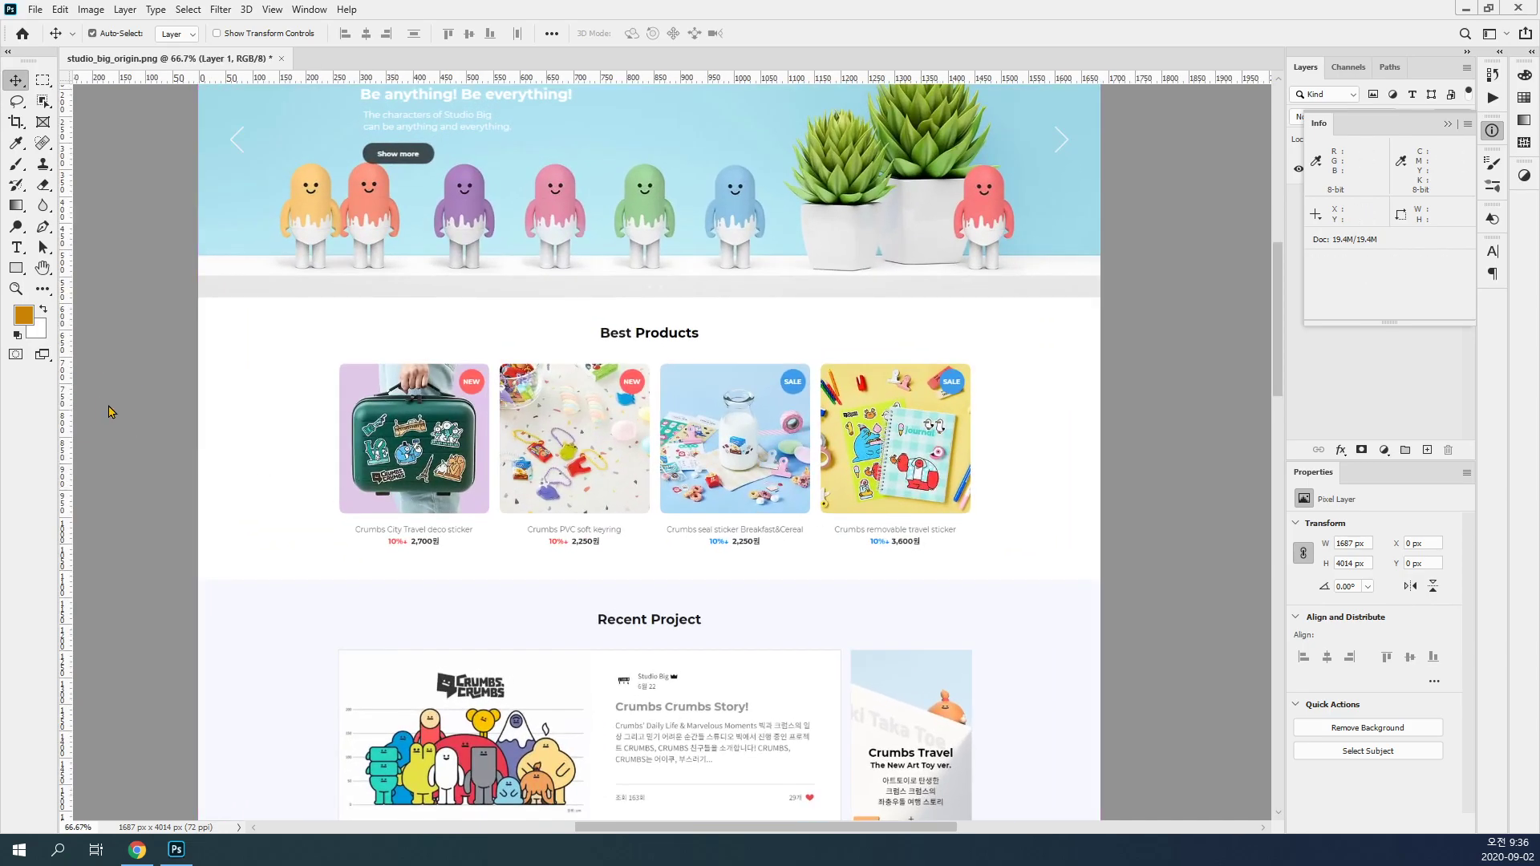
drag(68, 430, 339, 429)
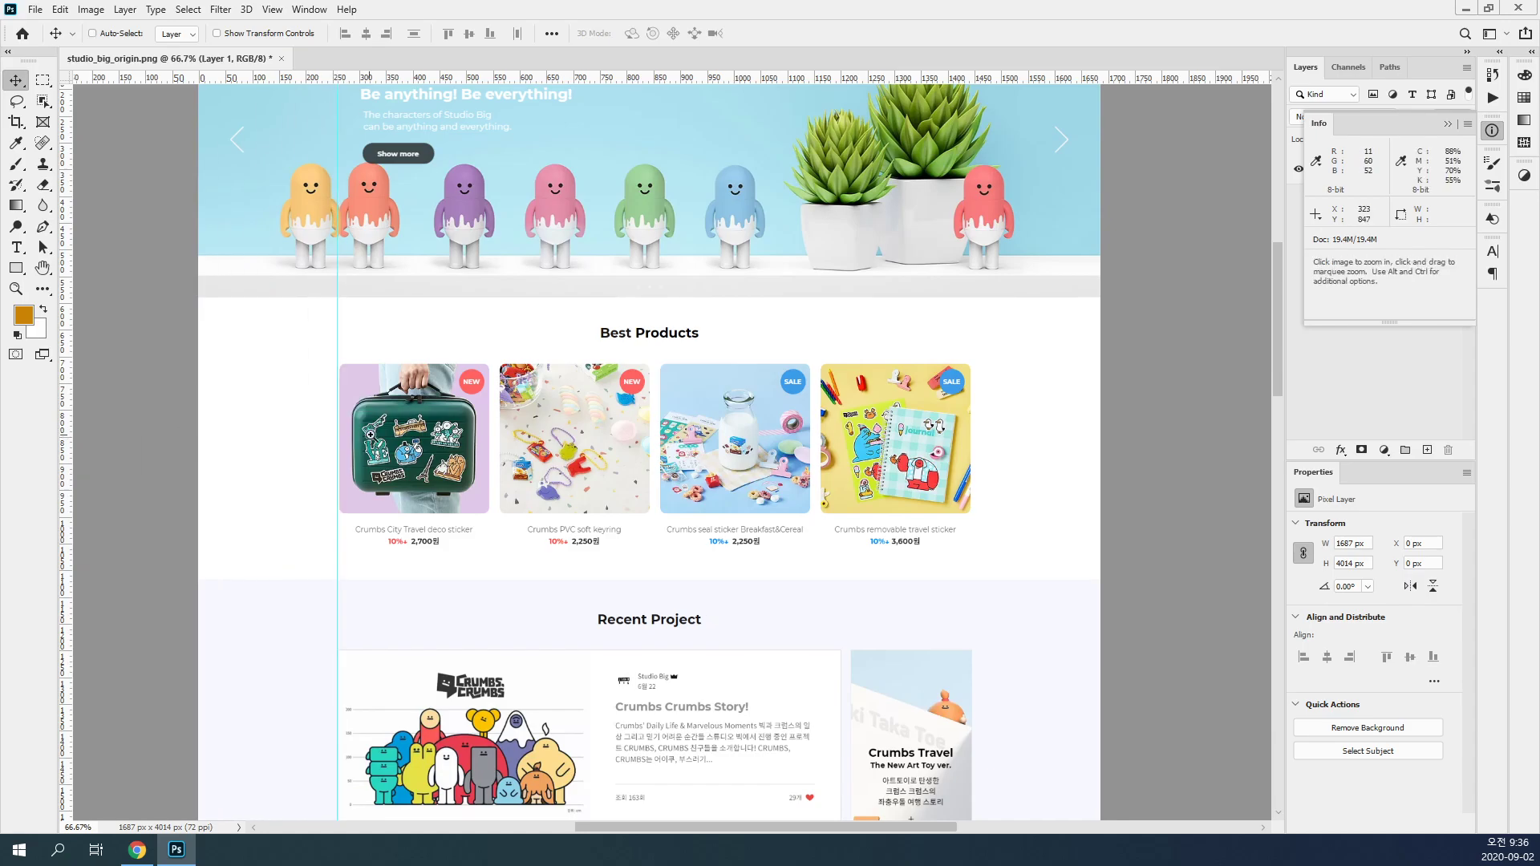
ctrl+click(370, 434)
ctrl+click(369, 435)
ctrl+click(370, 435)
ctrl+click(369, 434)
drag(171, 441, 73, 463)
Step: Place a vertical guide on the right edge of the fourth Best Products image
key(space)
drag(567, 452, 53, 429)
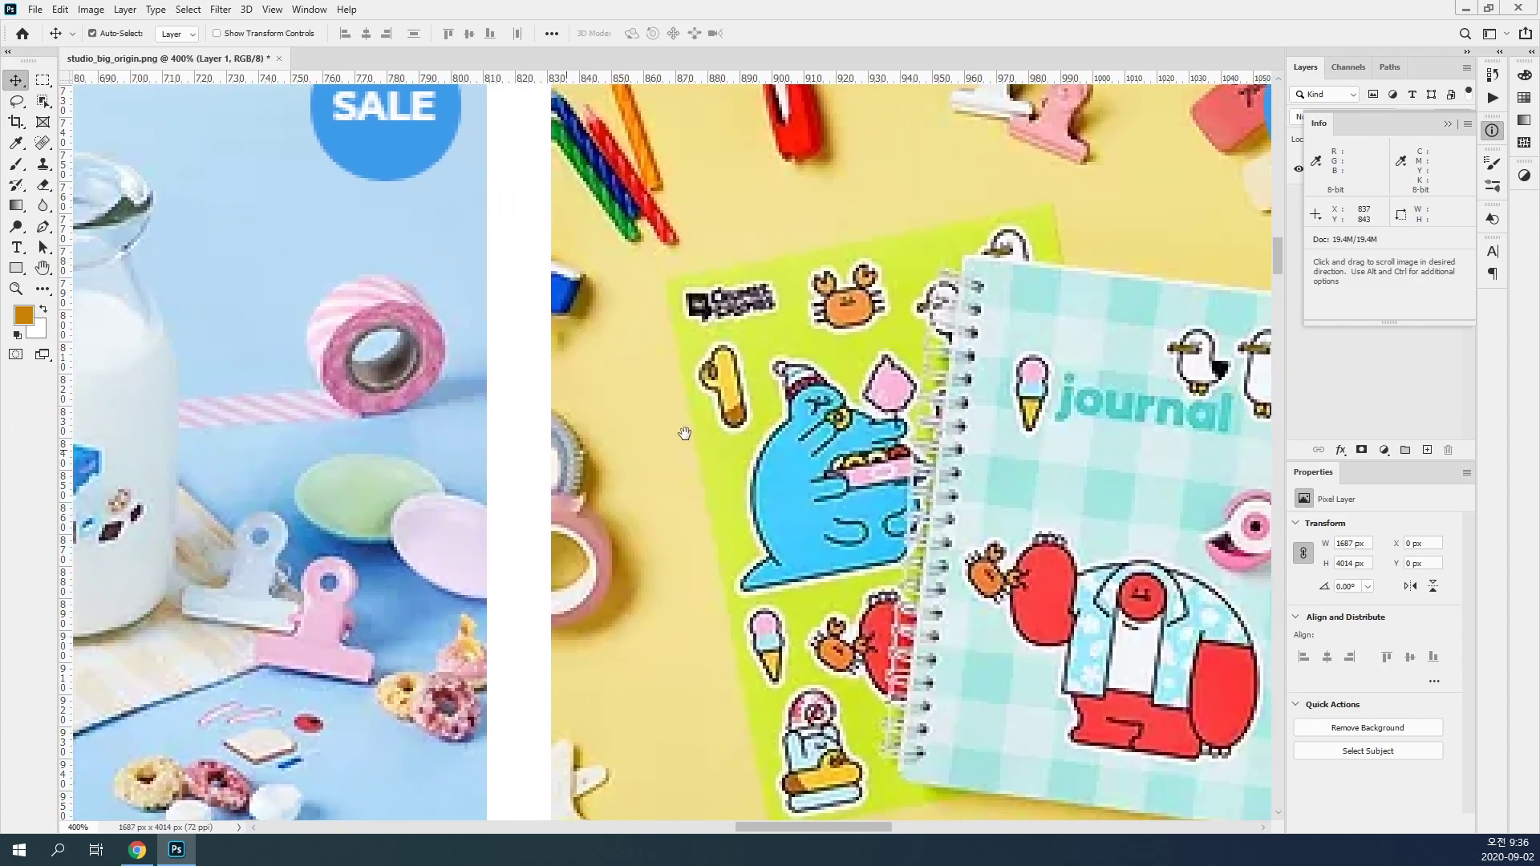
drag(678, 434, 381, 447)
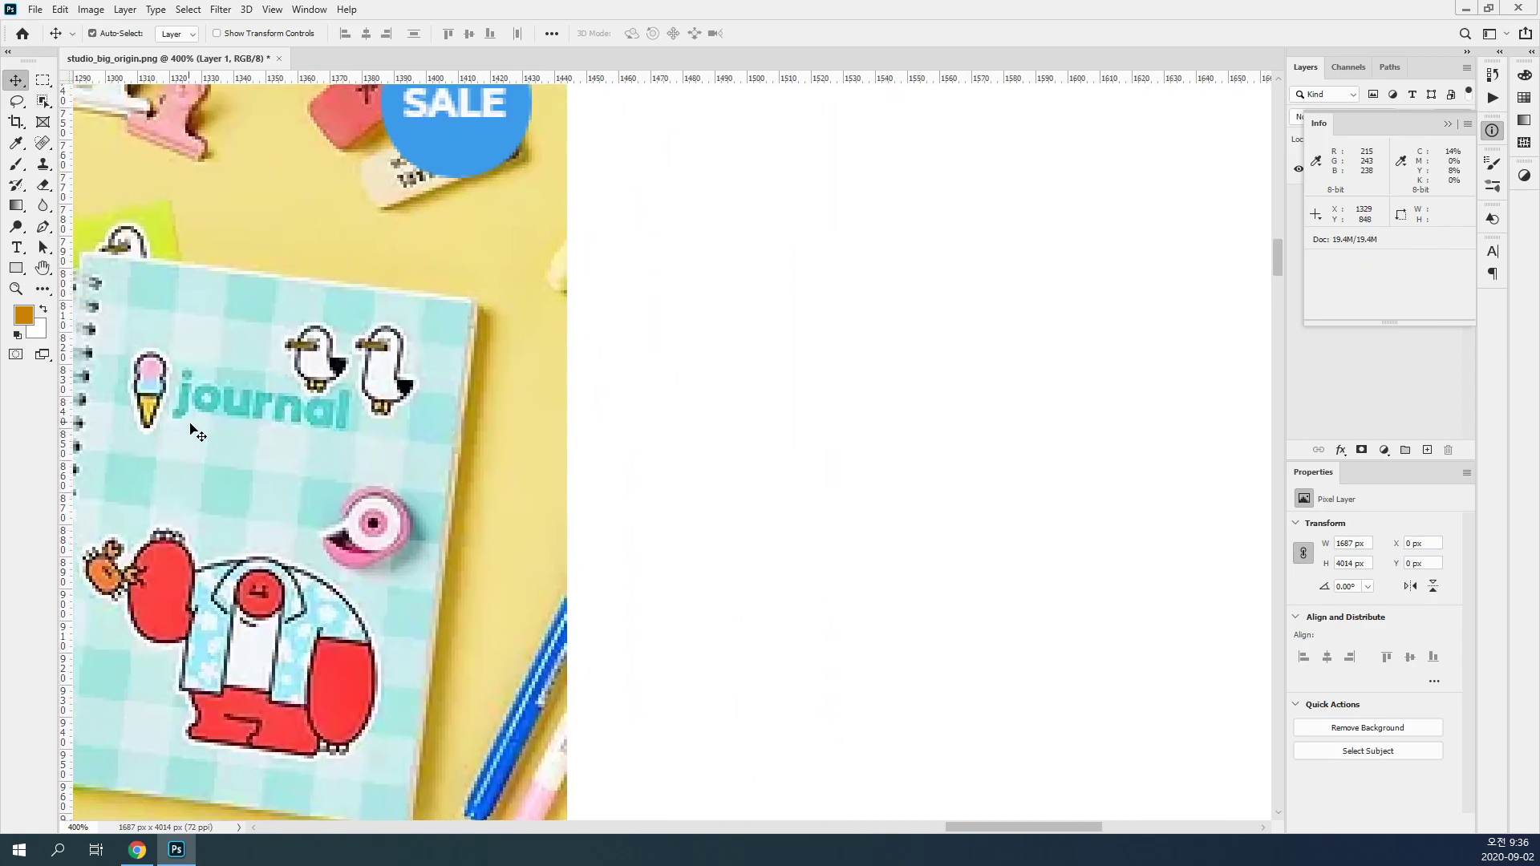
drag(66, 444, 571, 453)
key(ctrl+1)
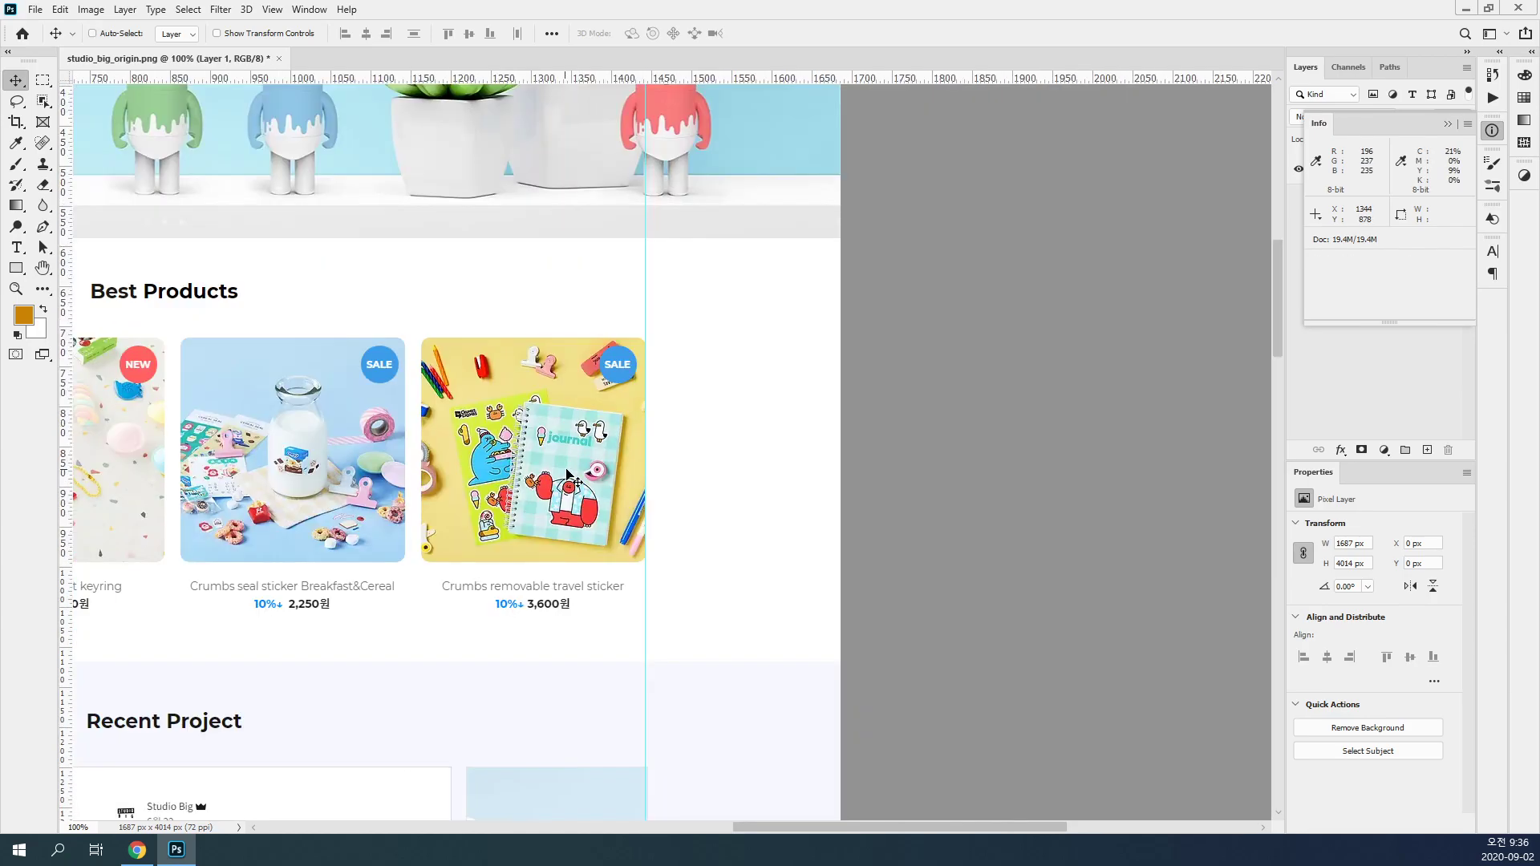
Step: Measure the content width with a rectangular marquee spanning from the left guide to the right guide
key(ctrl+minus)
key(ctrl+minus)
key(space)
ctrl+click(473, 454)
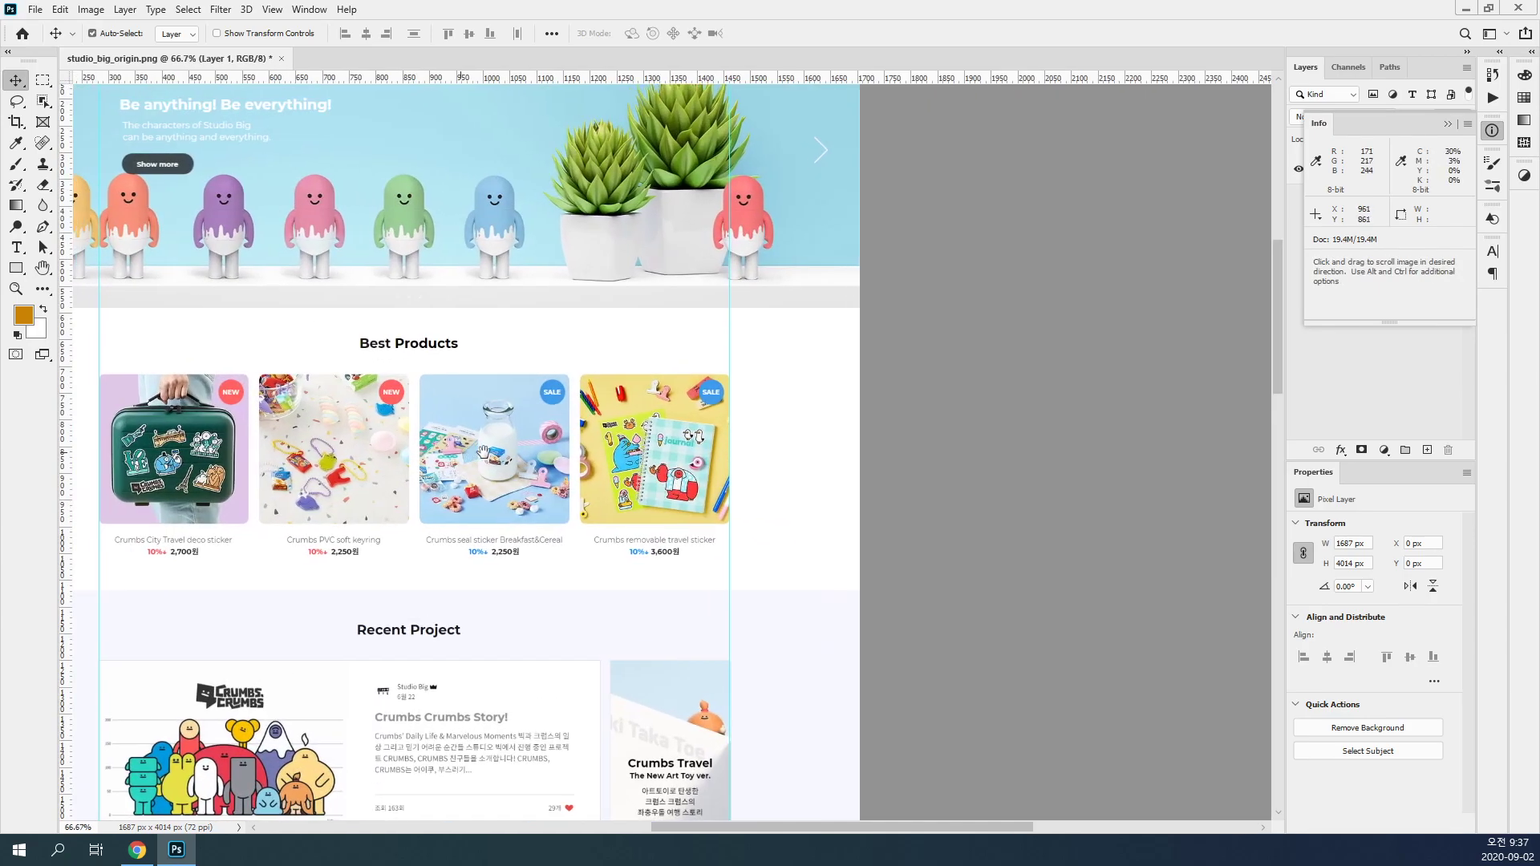
drag(473, 451, 704, 521)
click(42, 79)
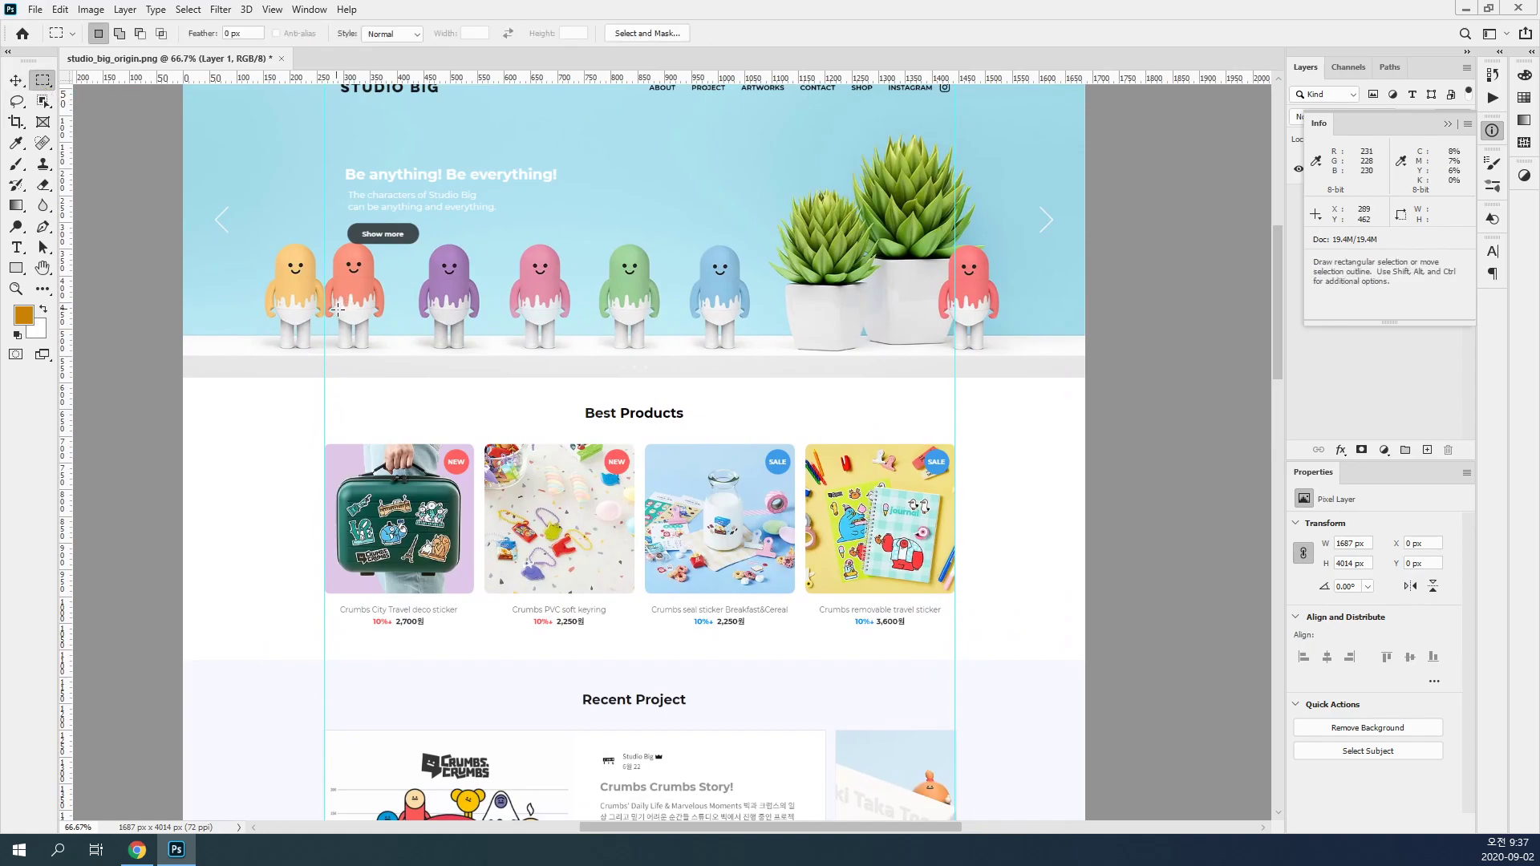
drag(323, 315, 956, 514)
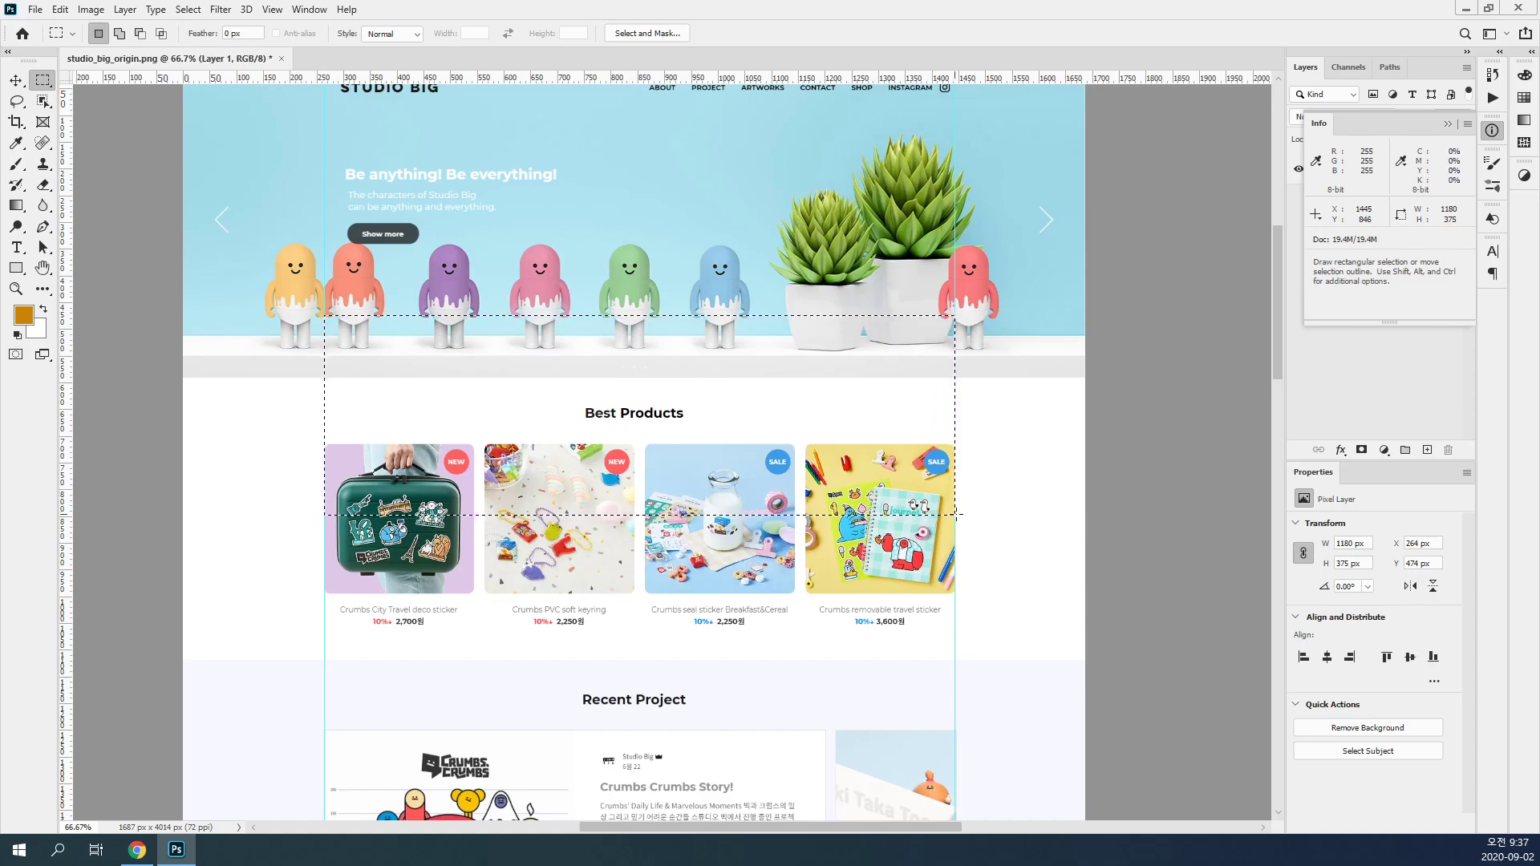
Step: Switch to Calculator, divide 1180 by 80, and return to the page image in Photoshop
key(XF86Calculator)
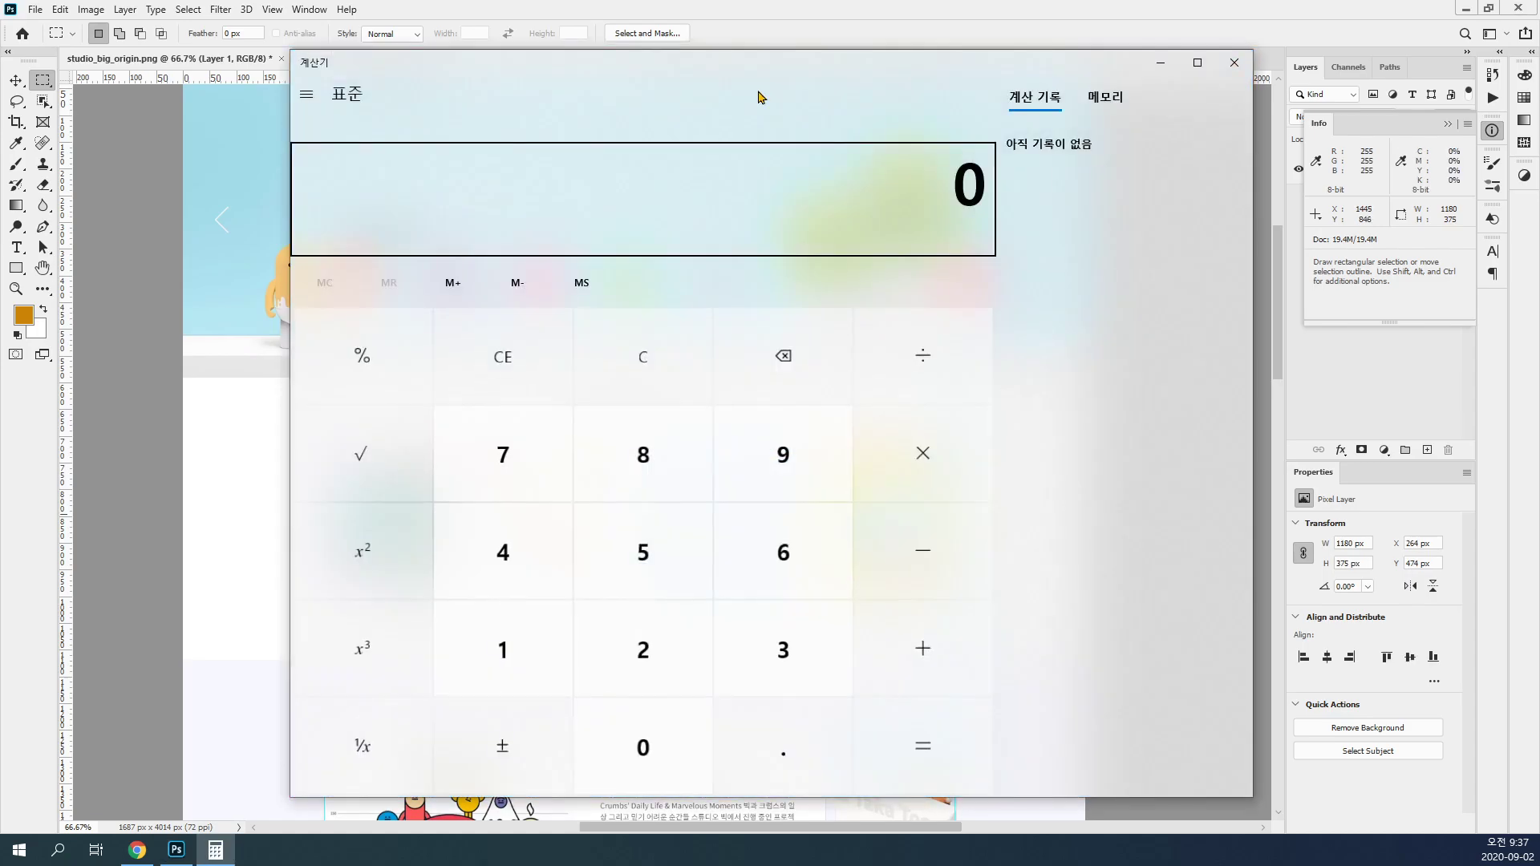
text(1180)
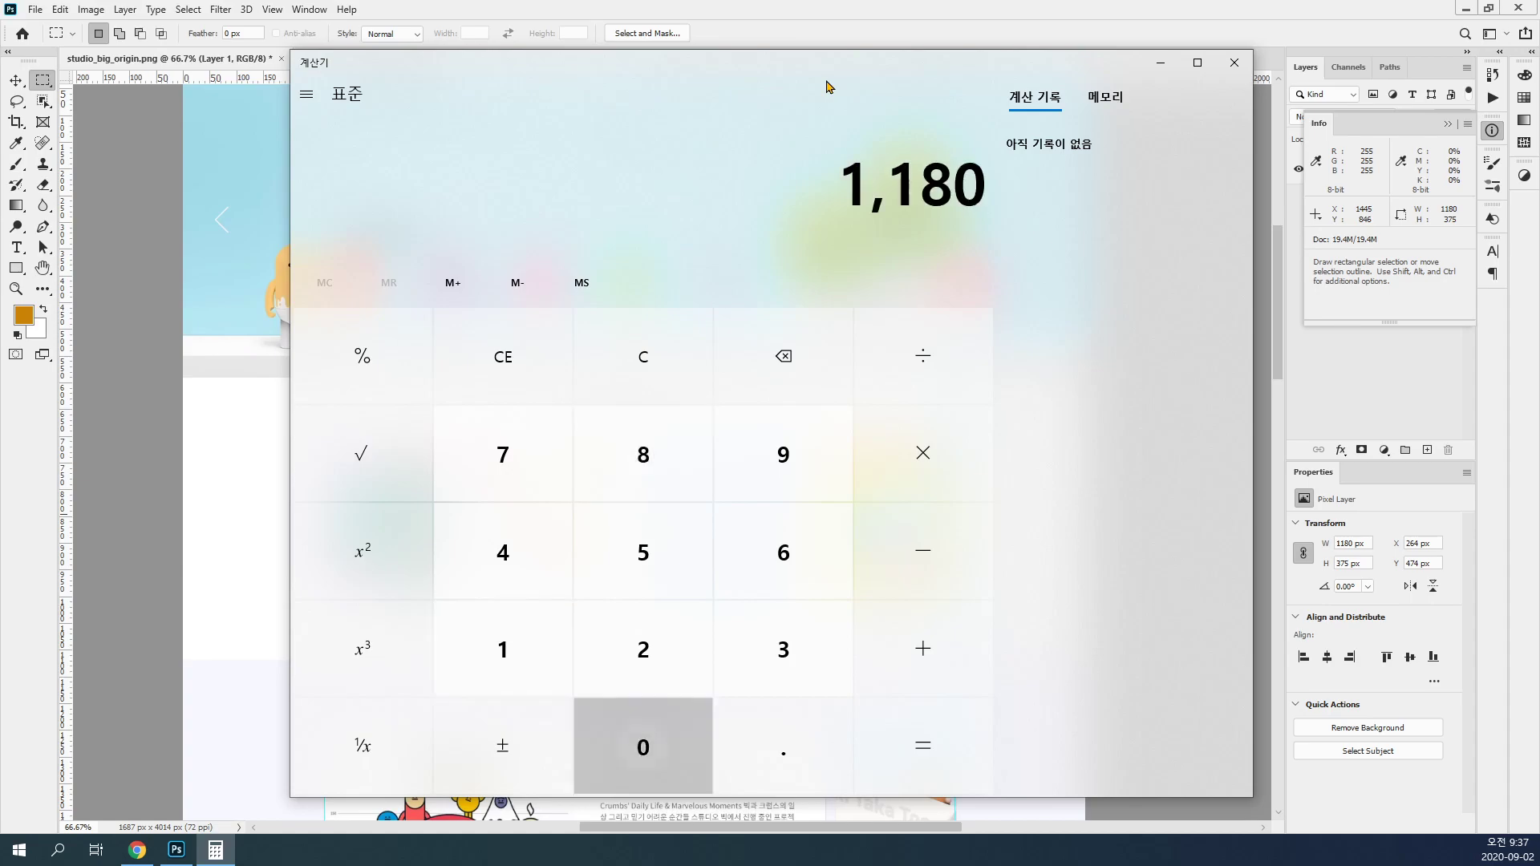
text(/80)
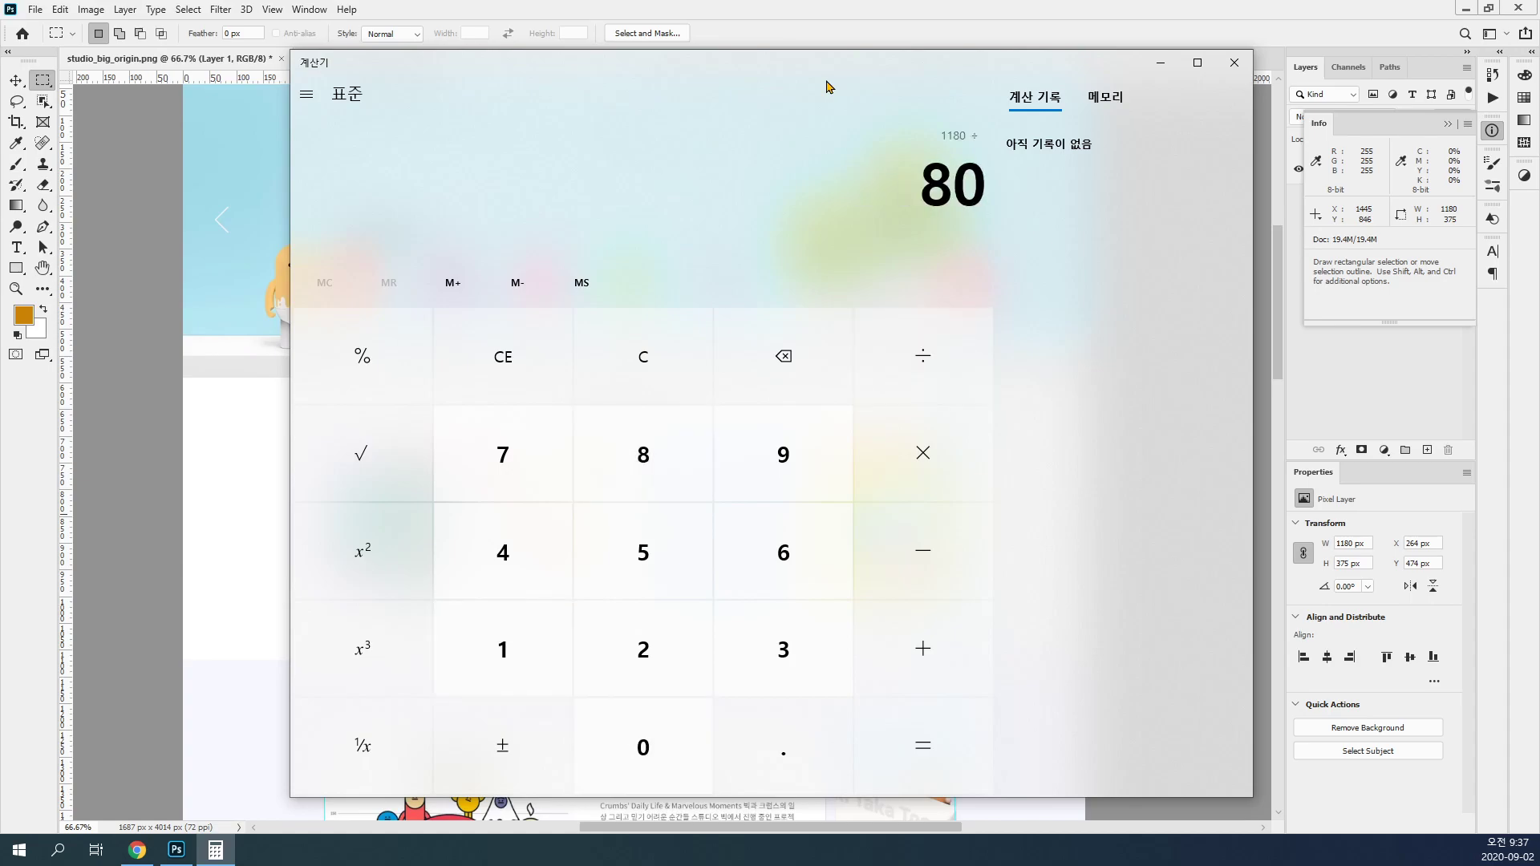
key(Return)
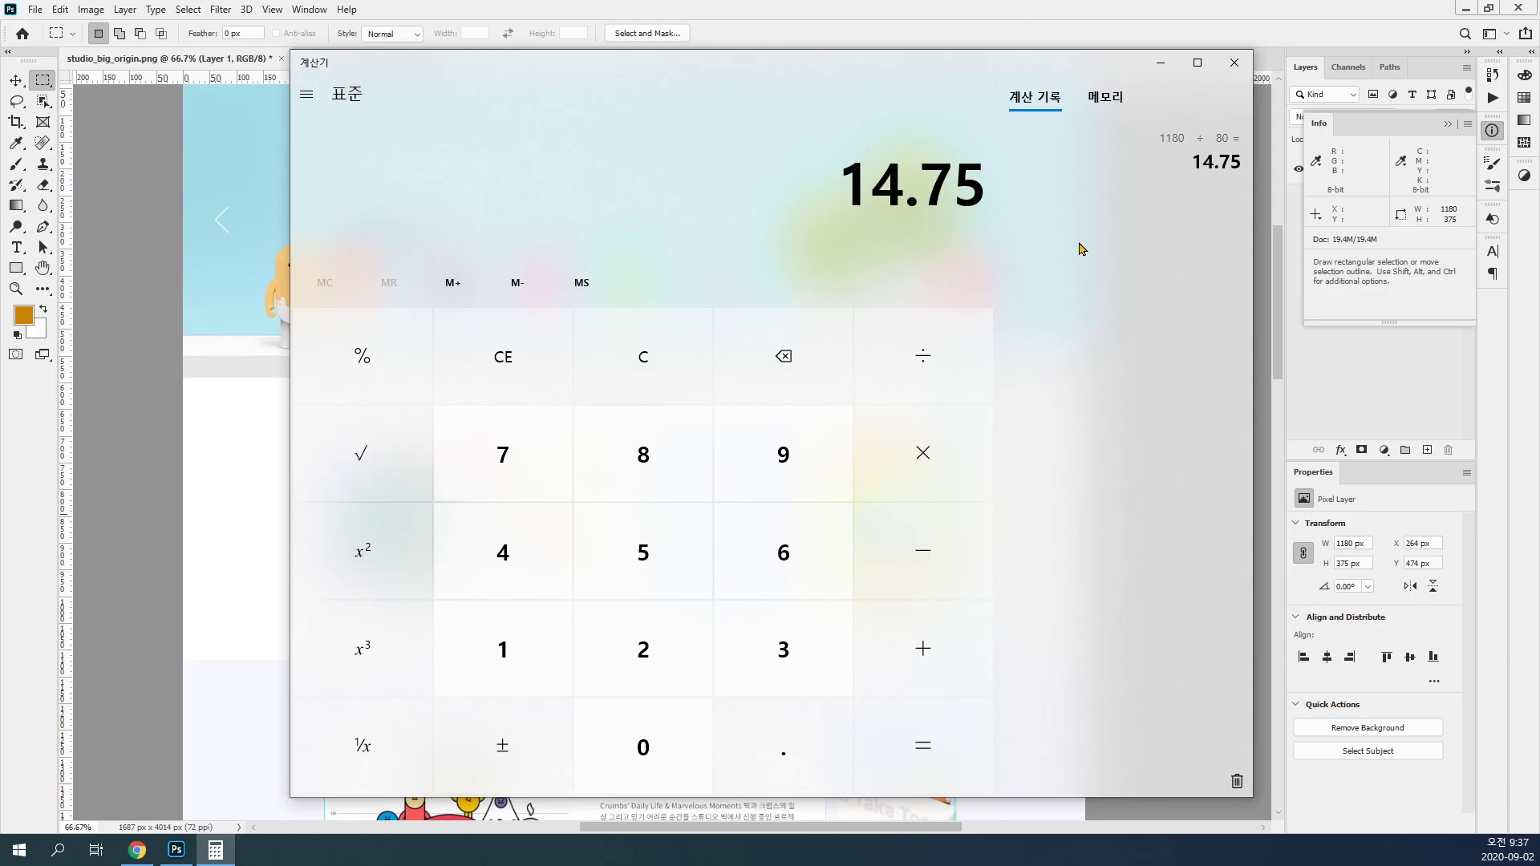
click(1023, 8)
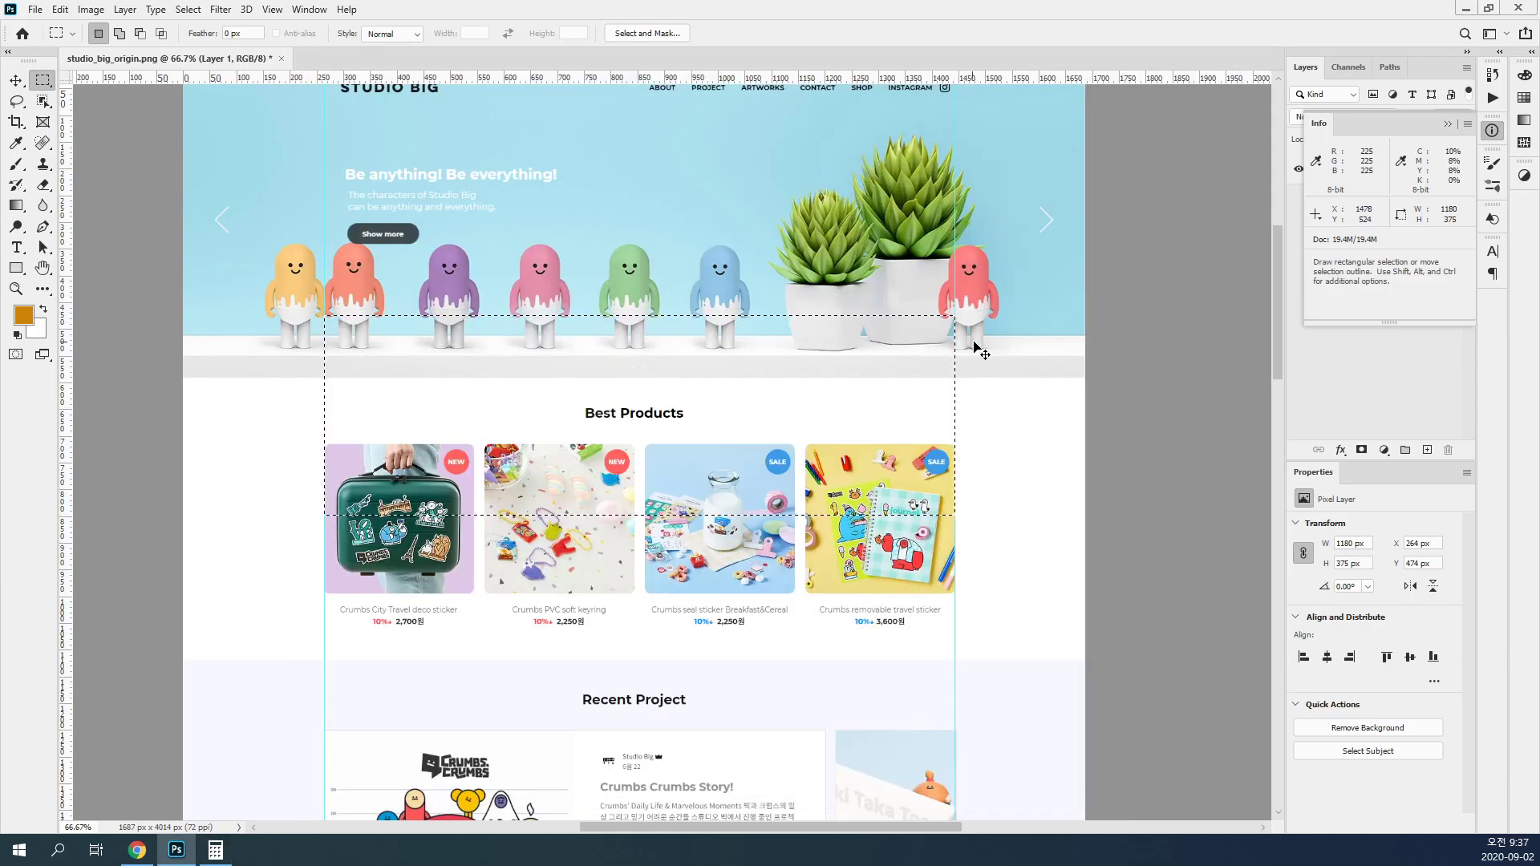
Step: Clear the marquee selection, and place horizontal guides below the header navigation and on the hero banner's bottom edge
key(v)
drag(839, 380, 945, 496)
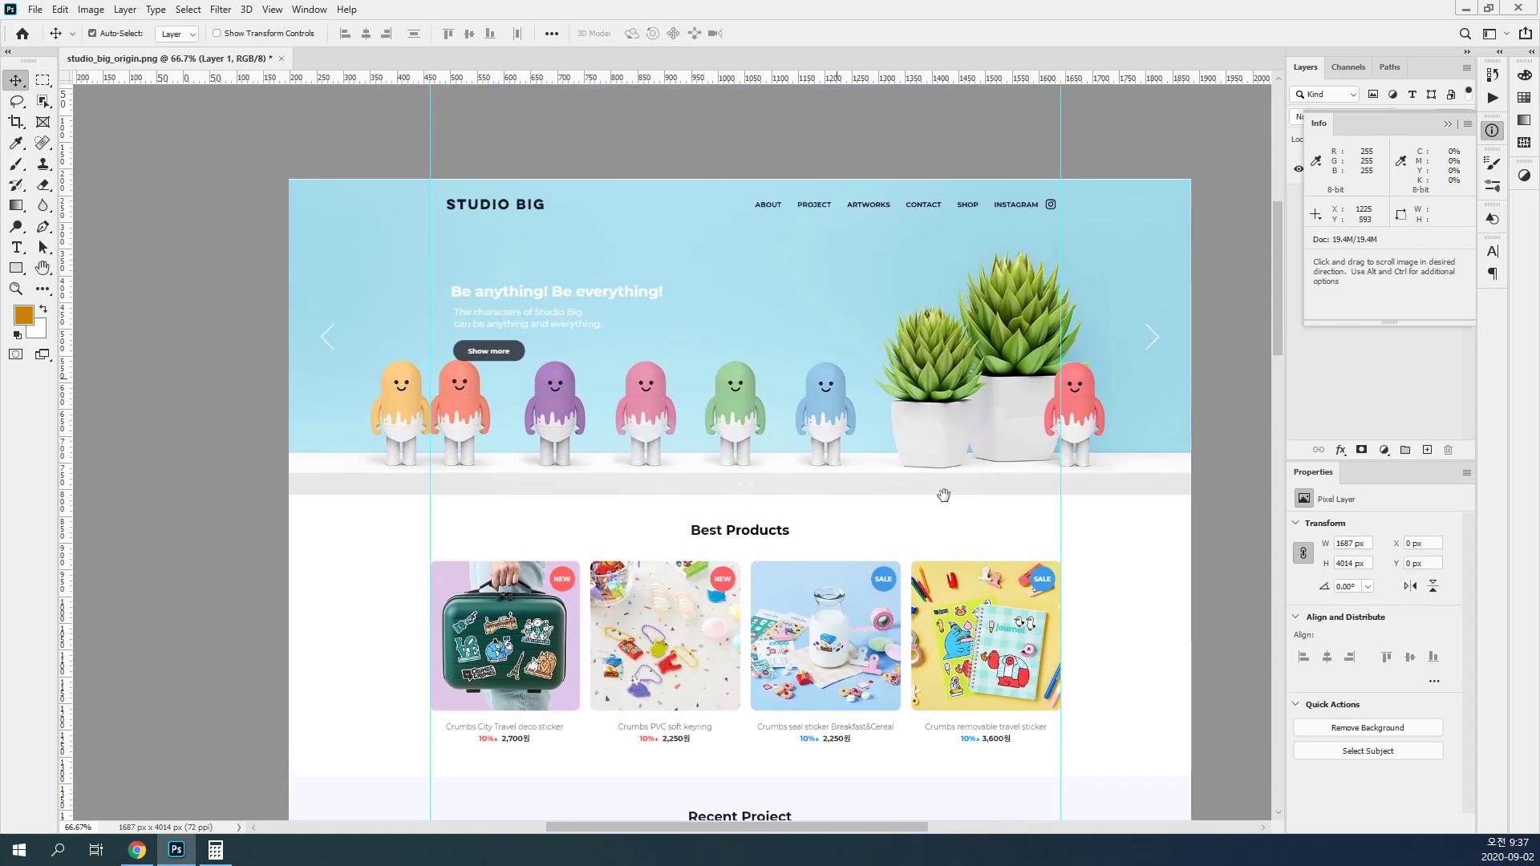
ctrl+click(779, 458)
drag(783, 495, 848, 545)
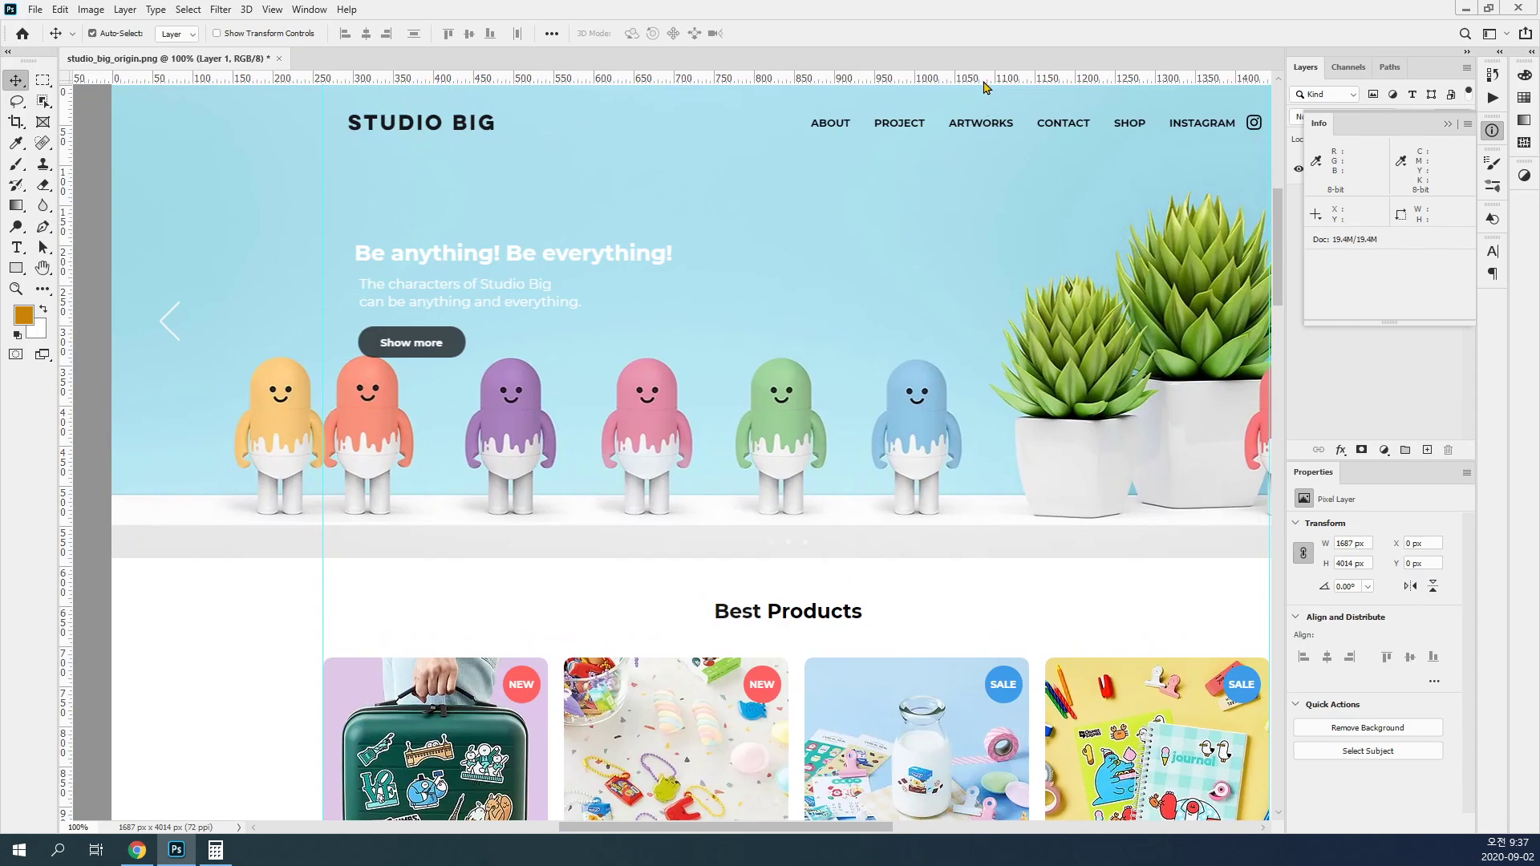
drag(997, 78, 996, 149)
drag(958, 361, 944, 232)
drag(952, 78, 966, 429)
Step: Place horizontal guides on the upper and lower edges of the Recent Project section's tinted background
drag(936, 595, 919, 341)
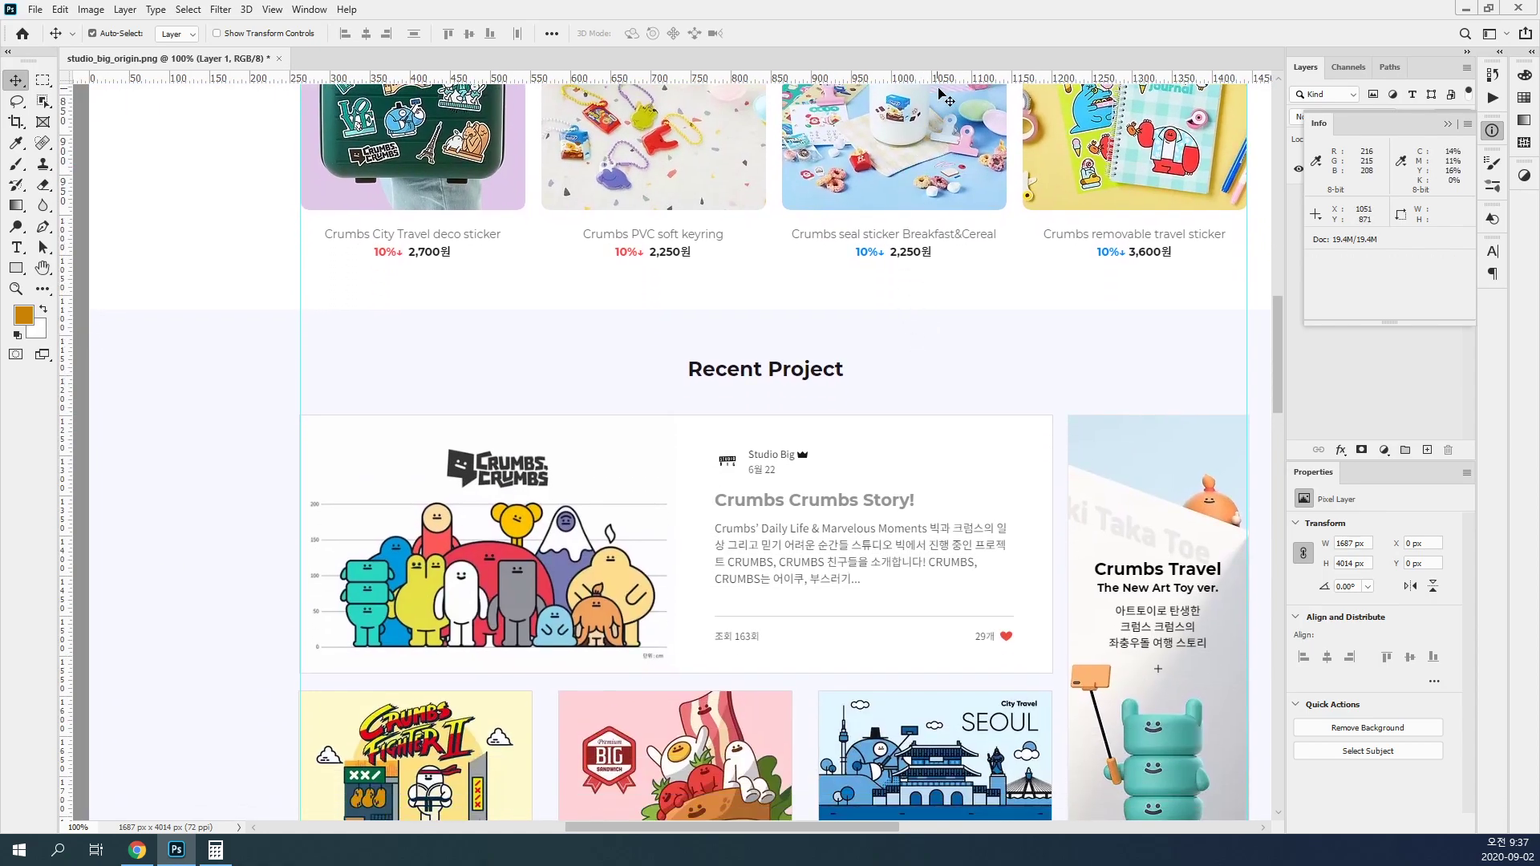
drag(941, 81, 940, 310)
drag(888, 587, 901, 189)
drag(896, 632, 885, 313)
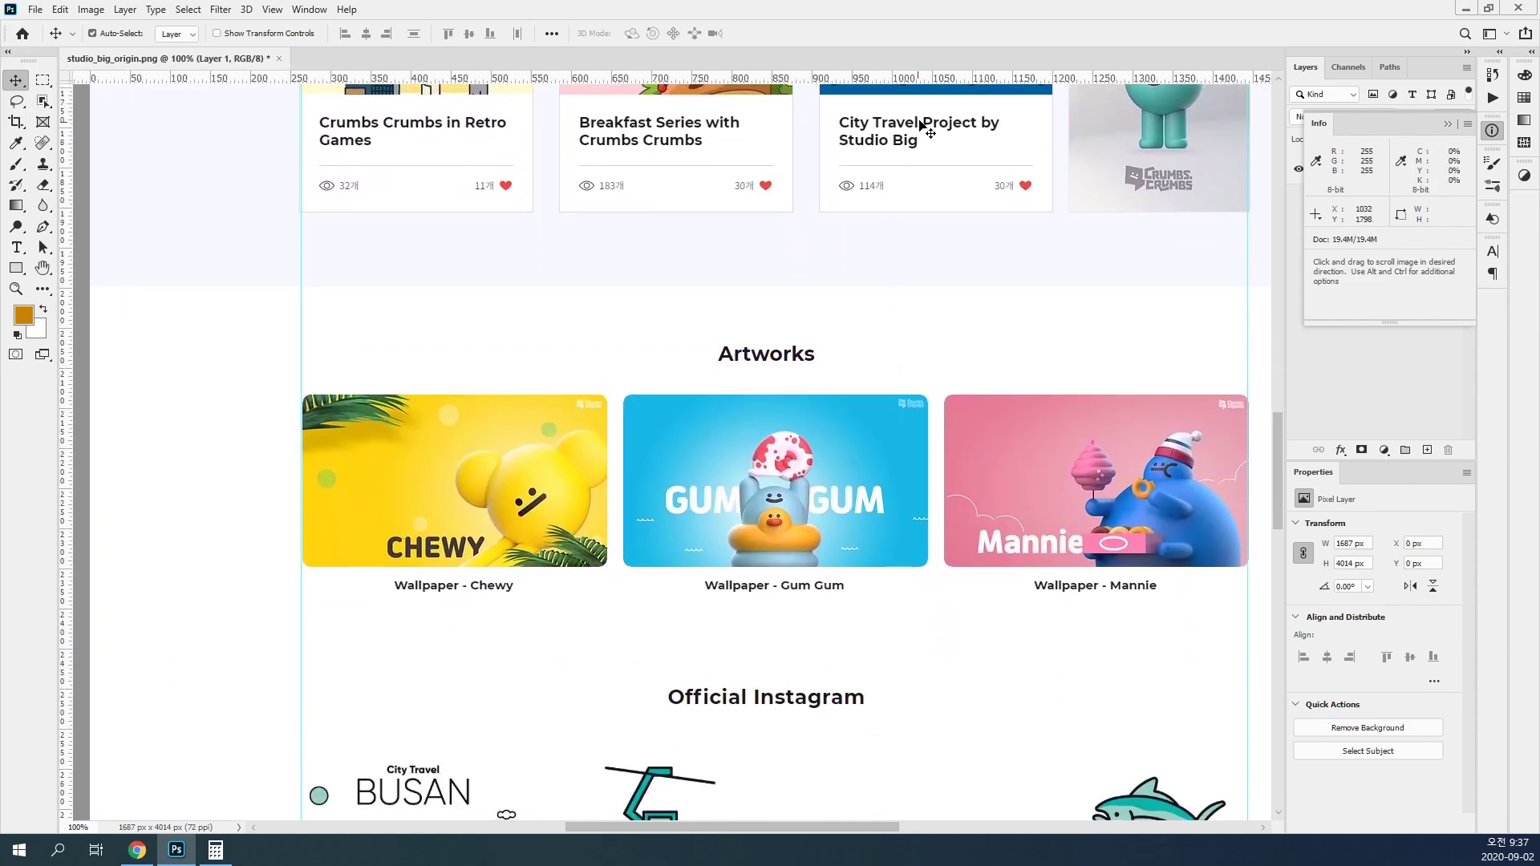
drag(936, 80, 937, 287)
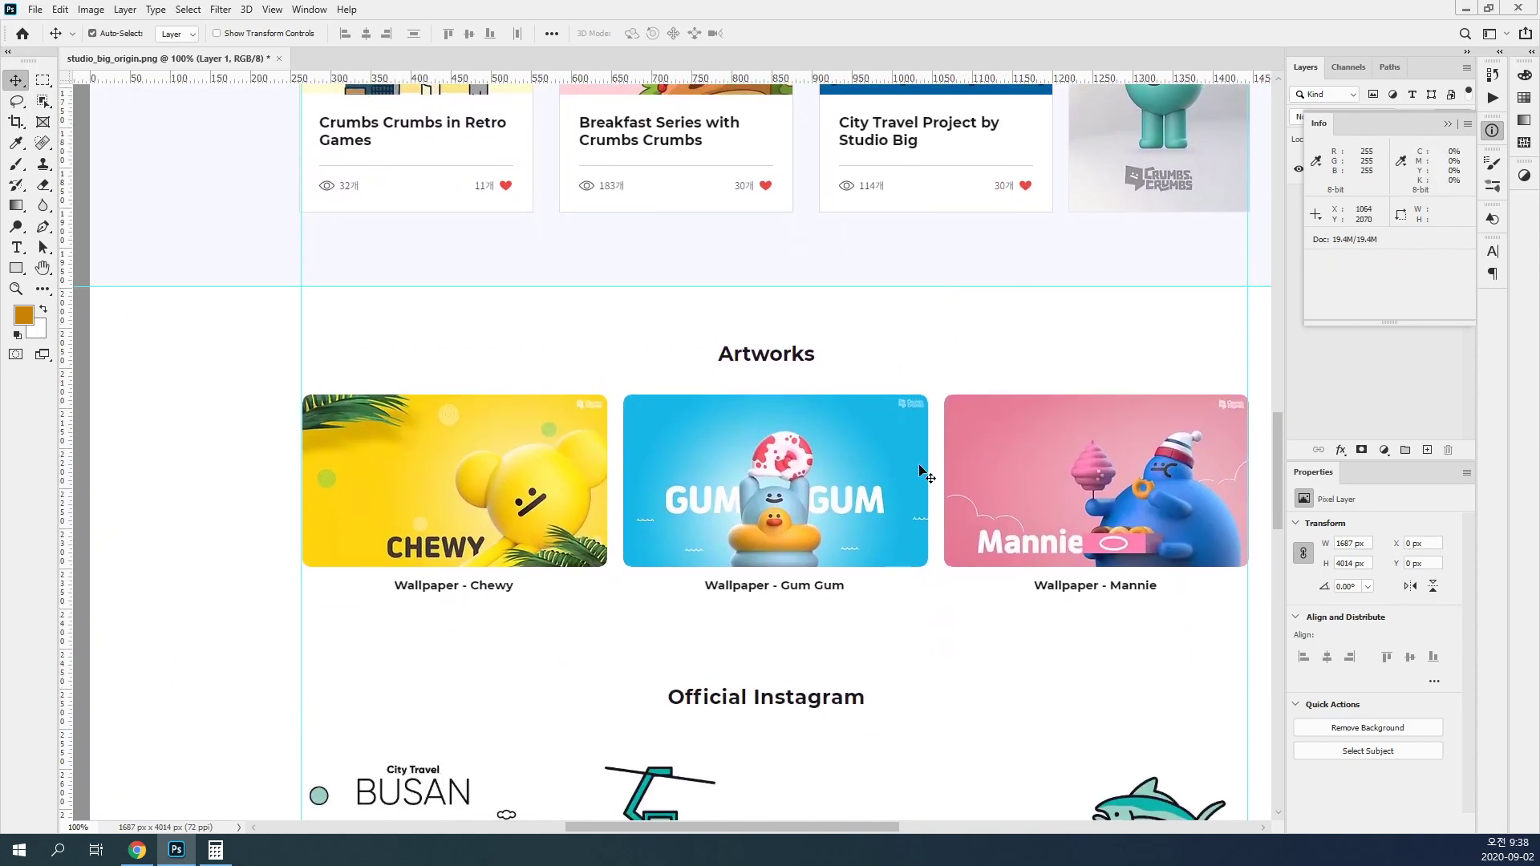
Step: Place horizontal guides between the Artworks and Official Instagram sections and on the footer's upper edge
scroll(890, 409, down, 5)
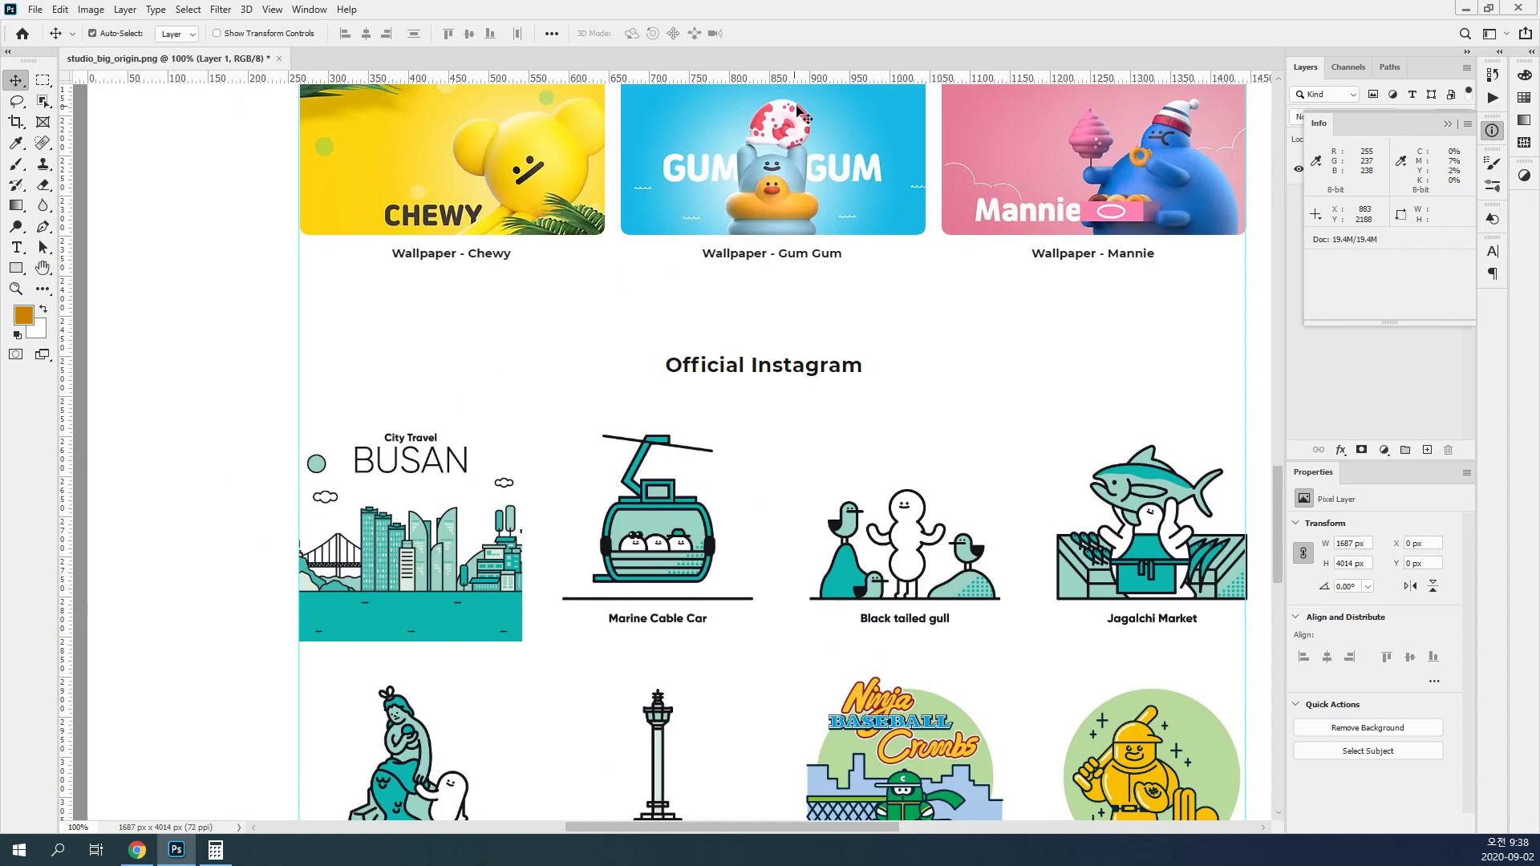
drag(814, 83, 841, 323)
right_click(834, 285)
key(Escape)
scroll(767, 557, down, 15)
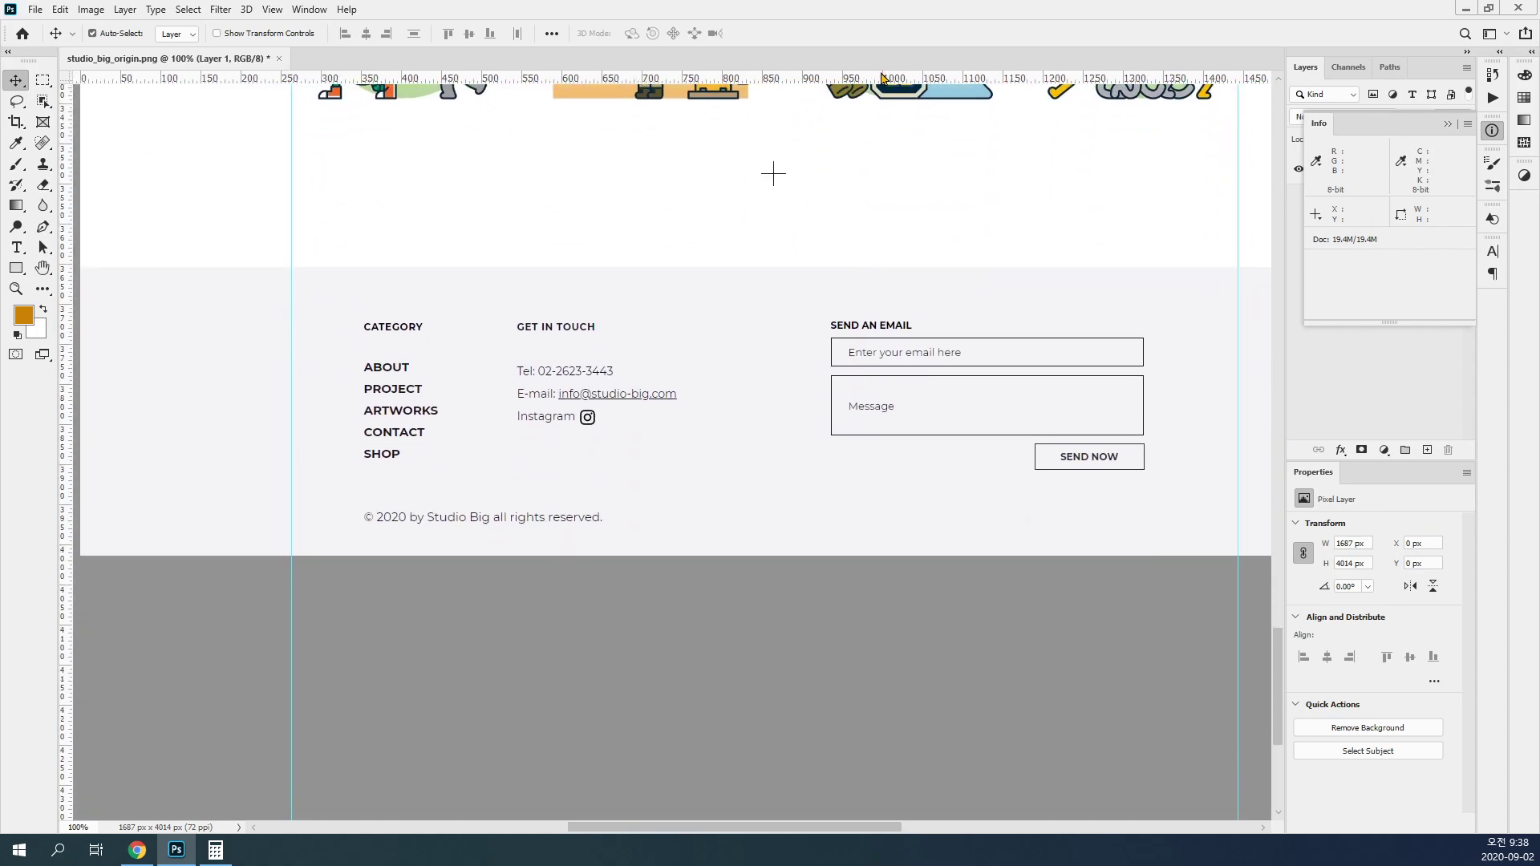
drag(881, 78, 872, 267)
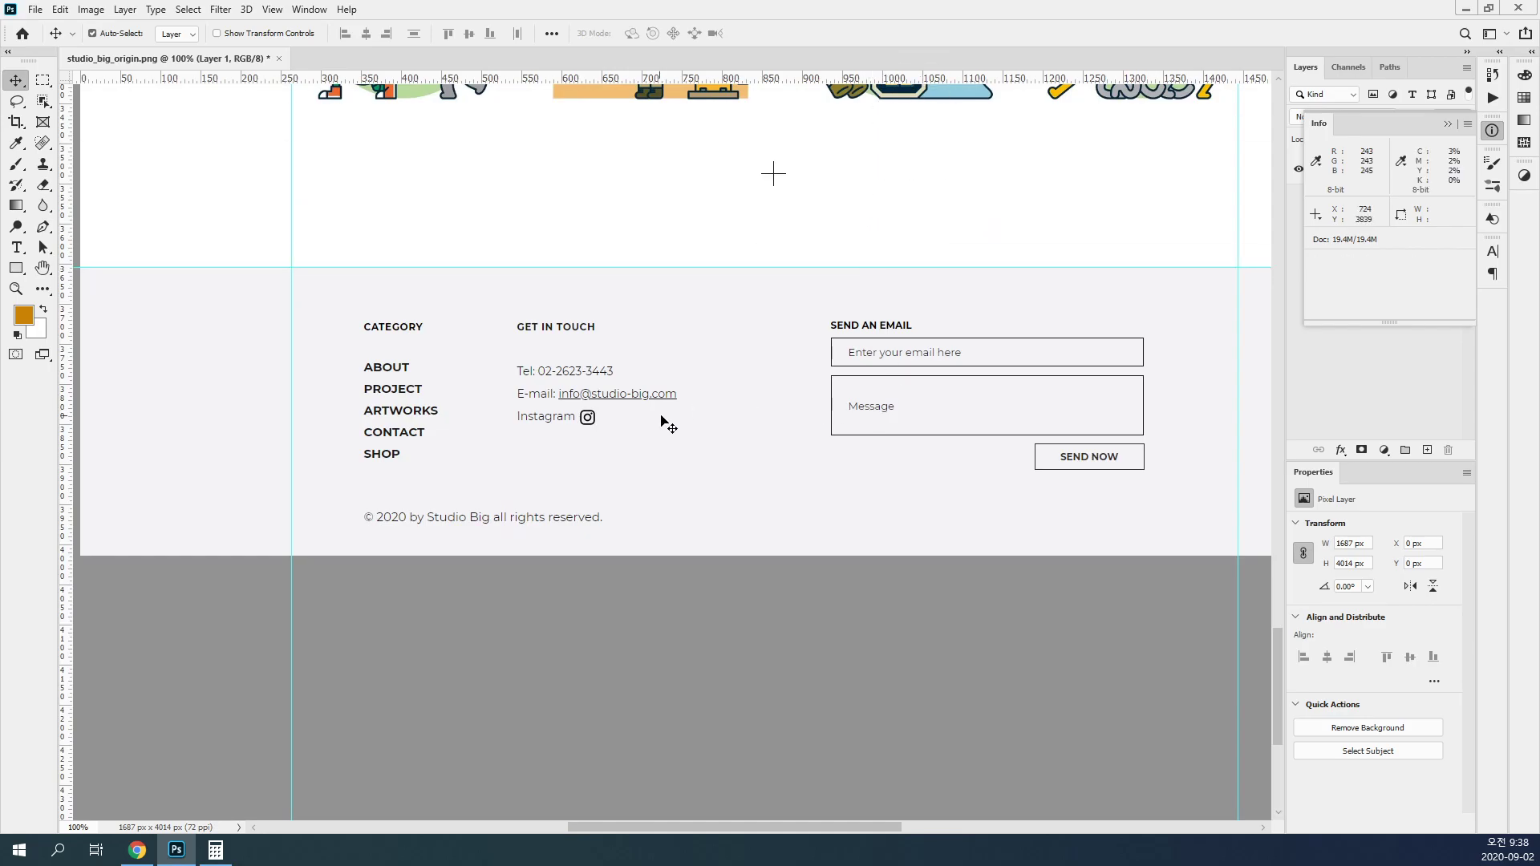
key(ctrl+0)
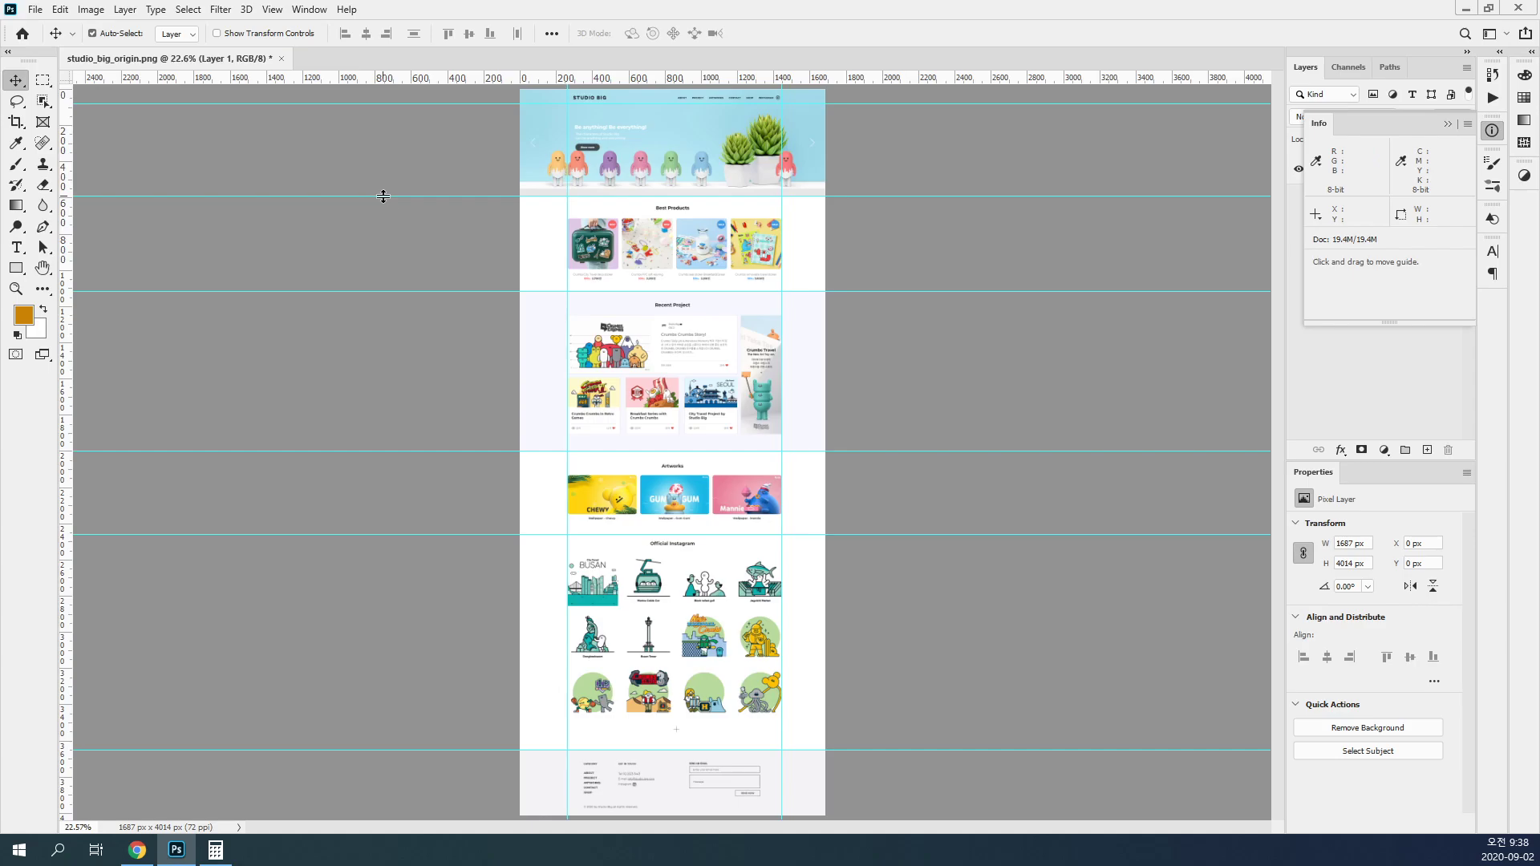
Step: Start a new document measured in pixels and set its width to 1600
click(36, 8)
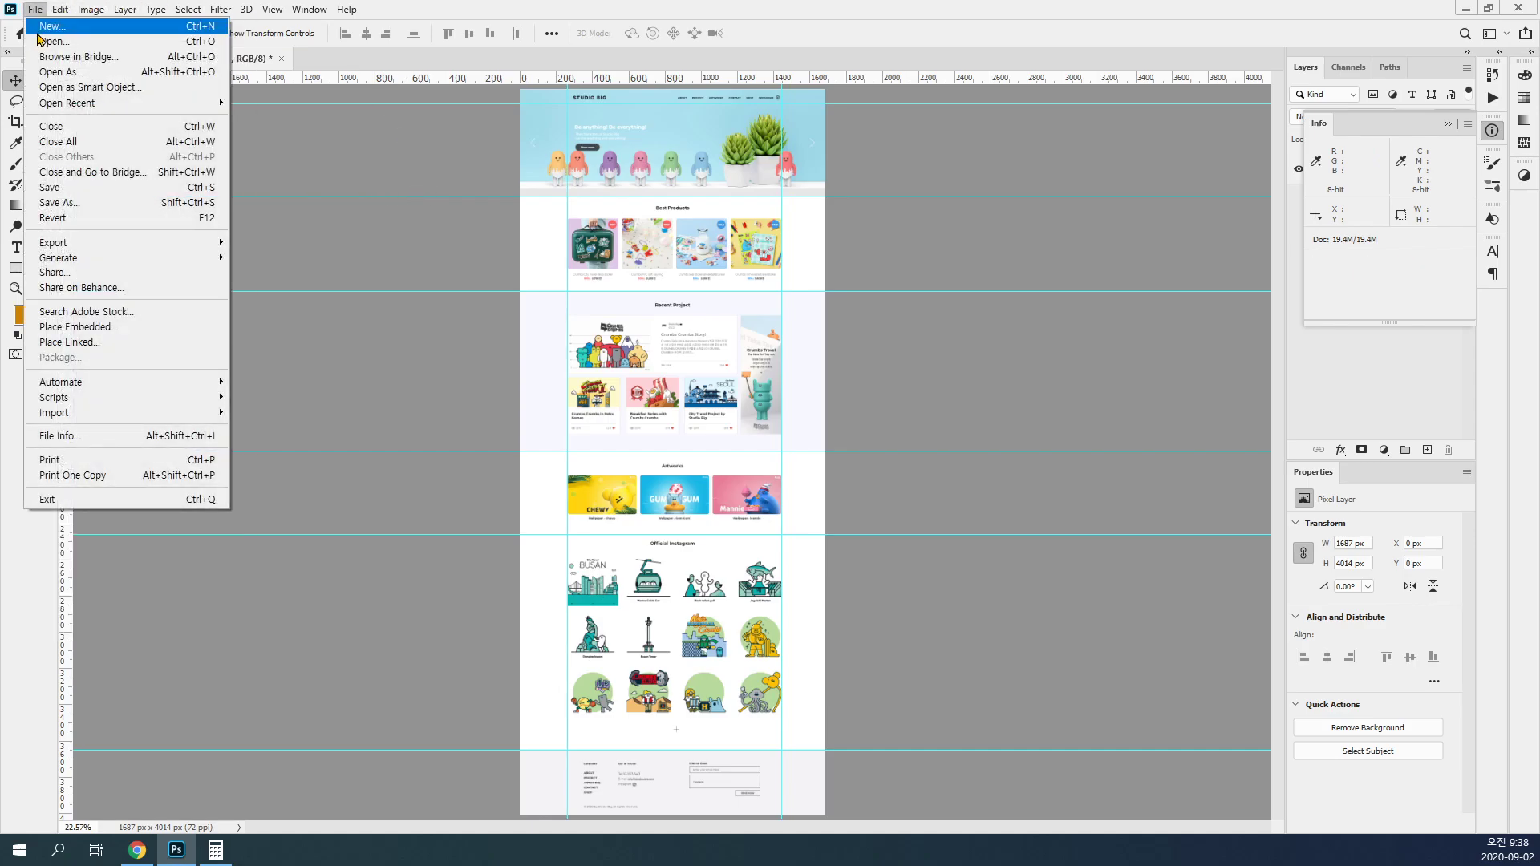
click(44, 26)
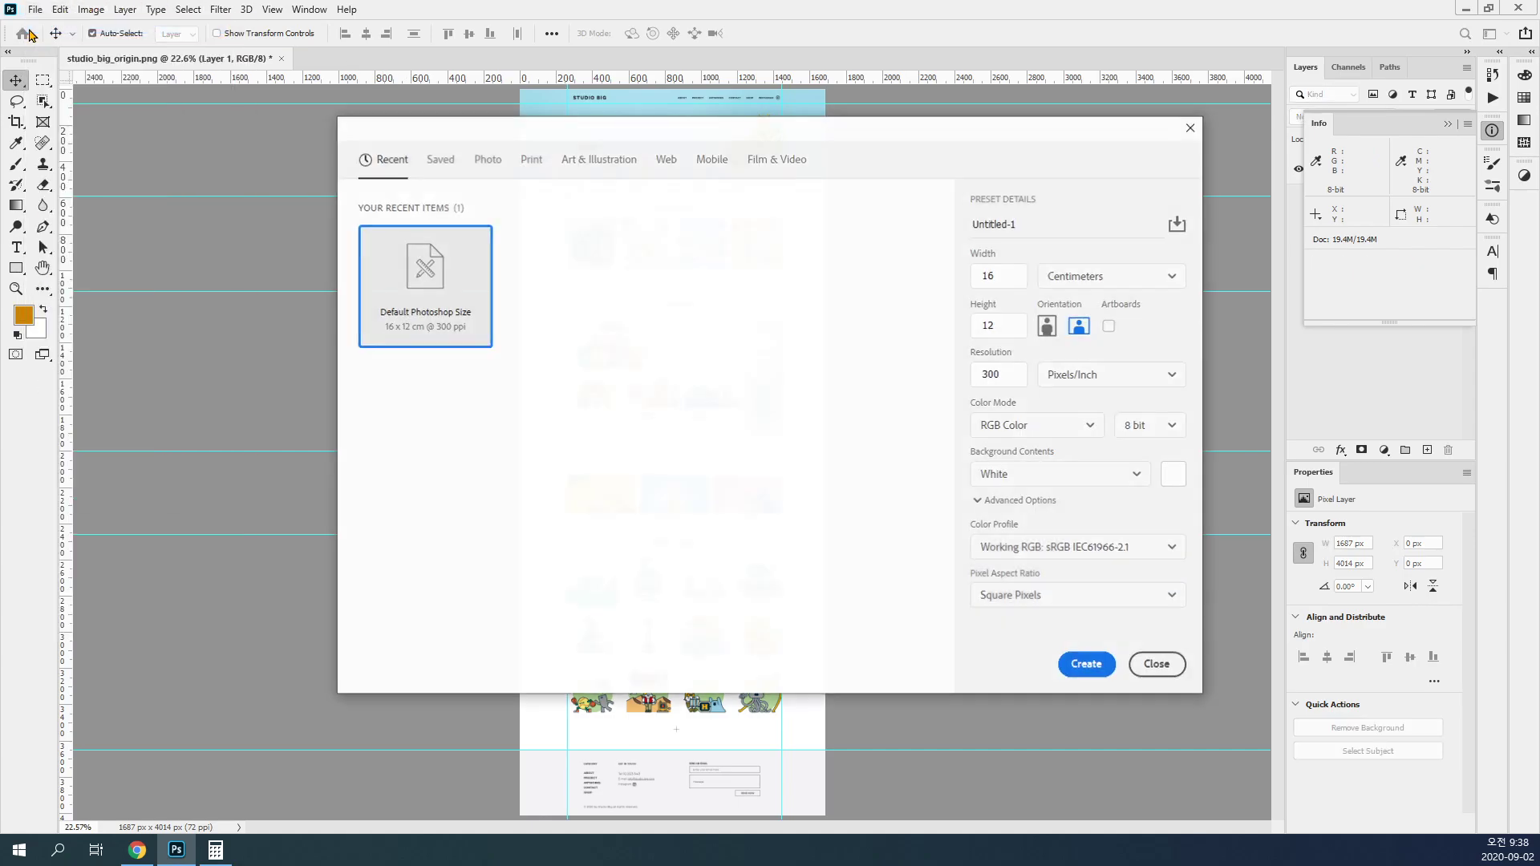
click(1084, 285)
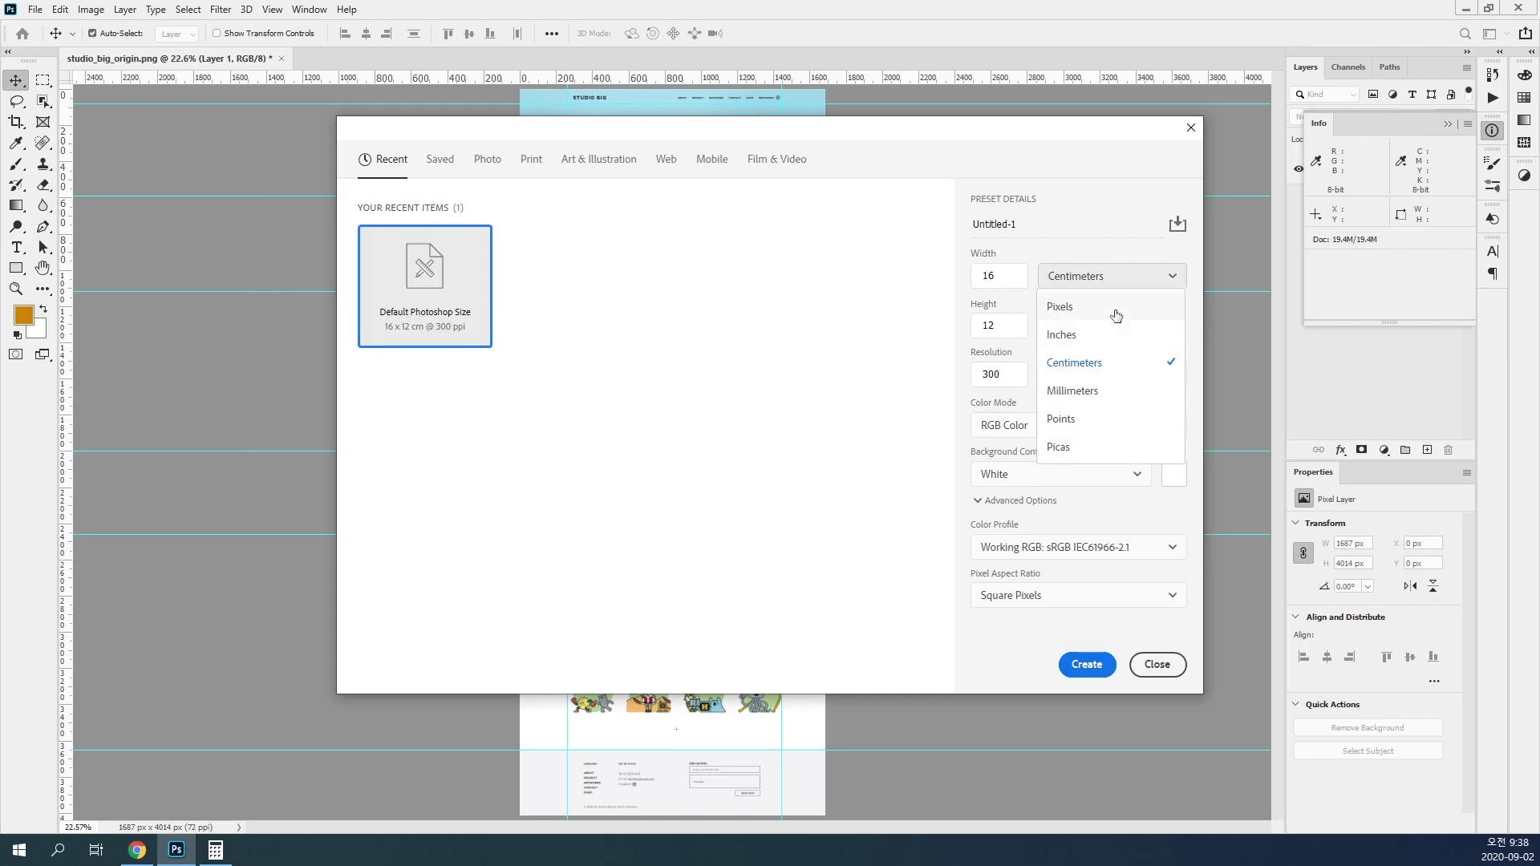
click(1115, 315)
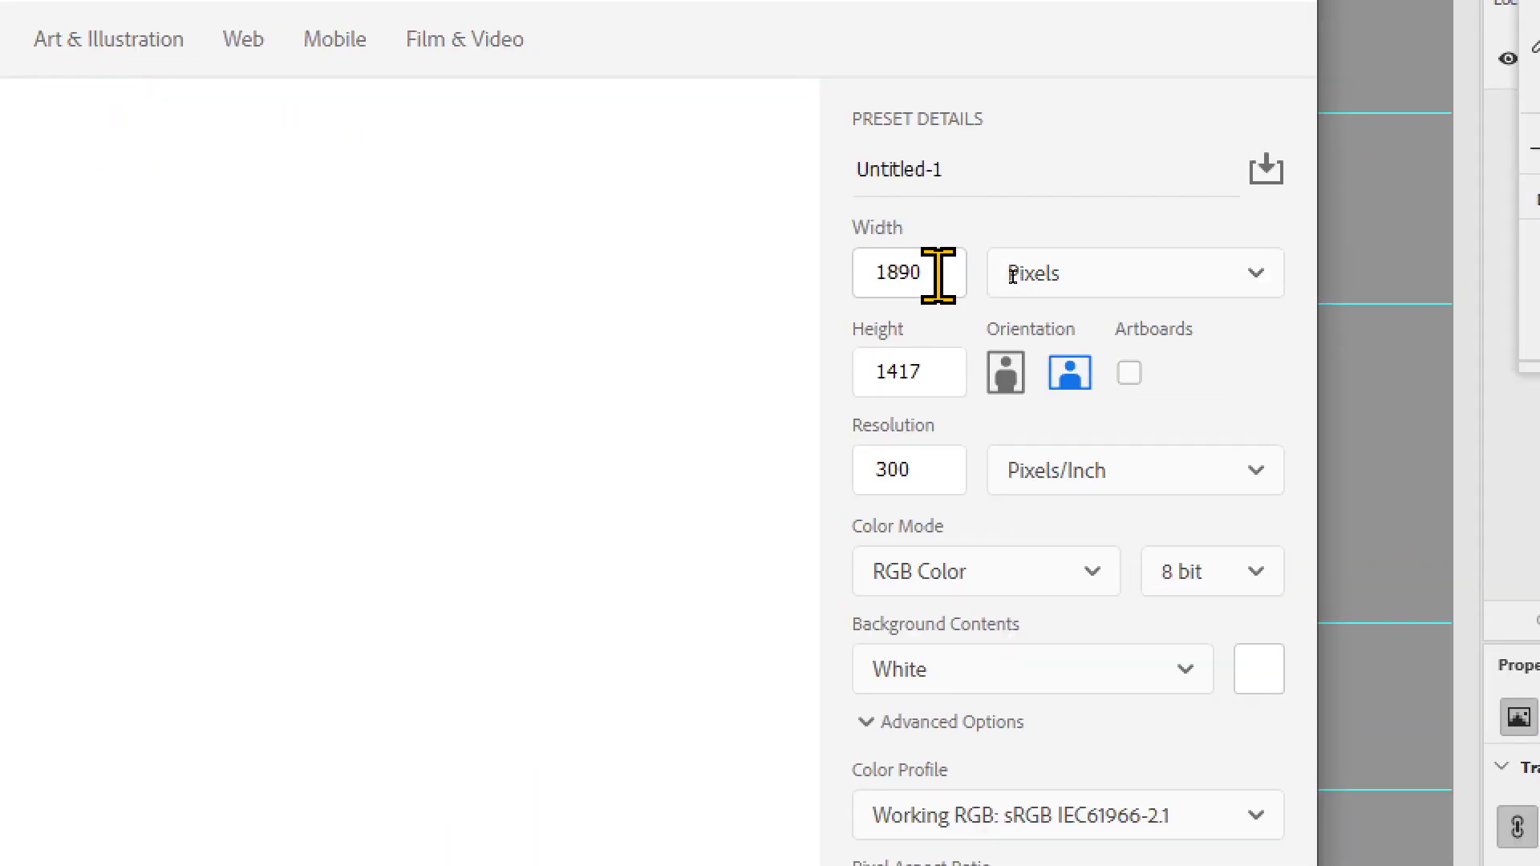
drag(1015, 276, 950, 275)
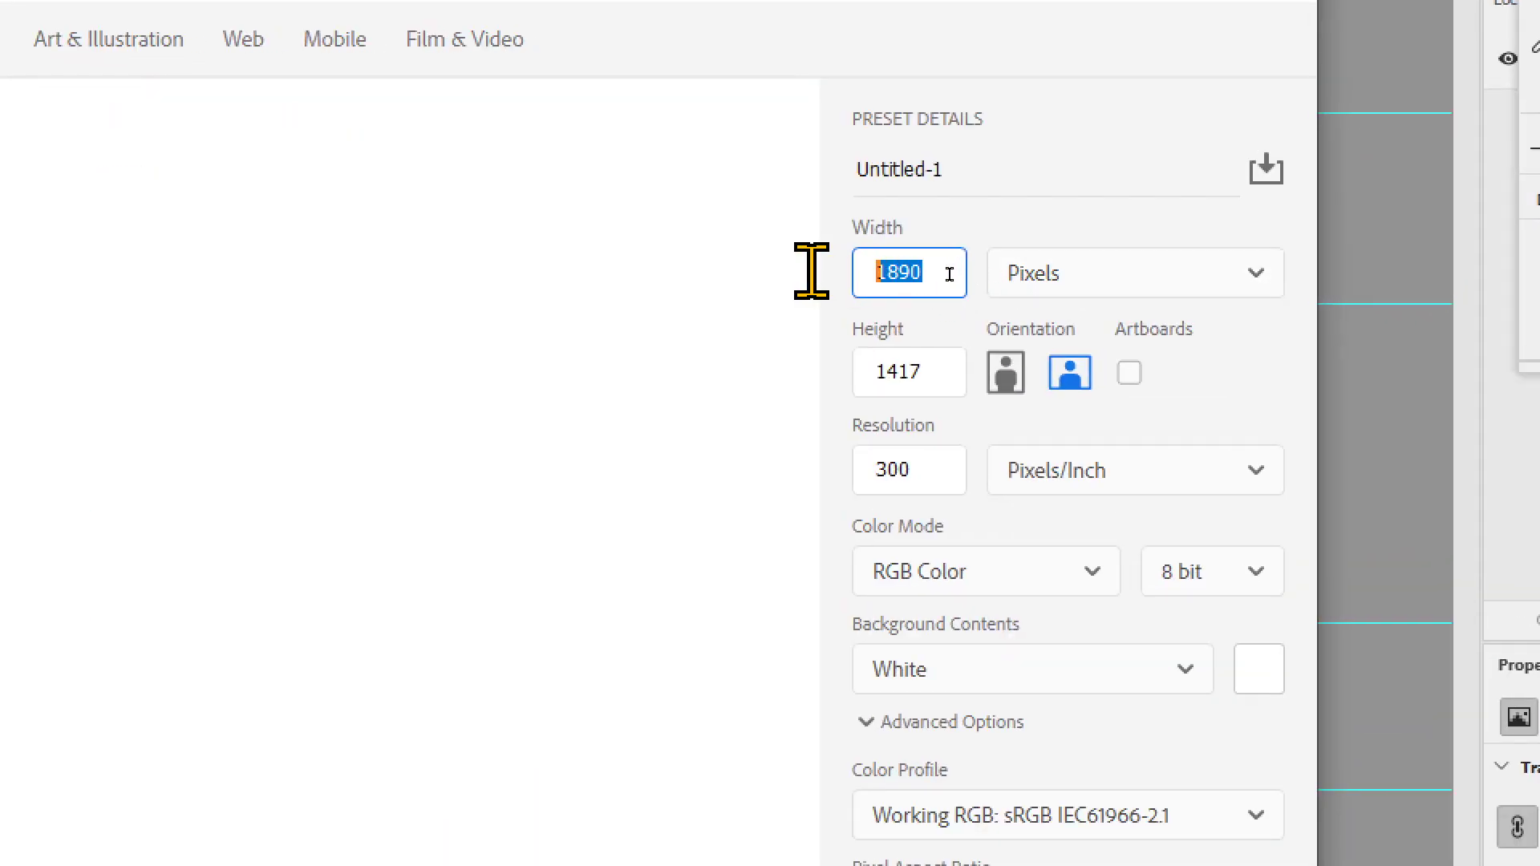
text(1)
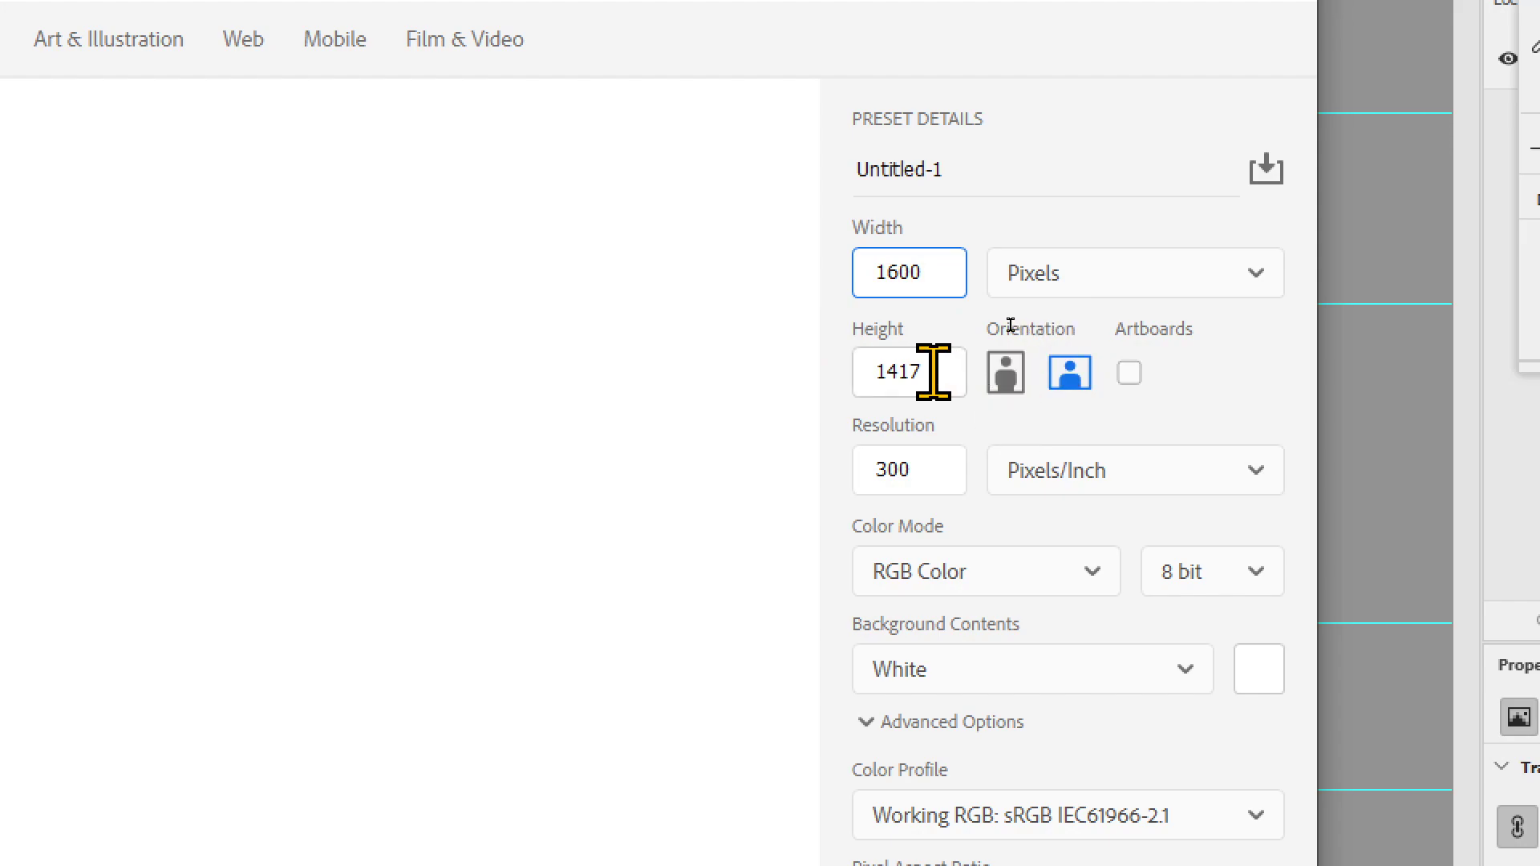
Step: Set the height to 500 pixels and the resolution to 72 pixels/inch, and create the document
drag(928, 371, 837, 367)
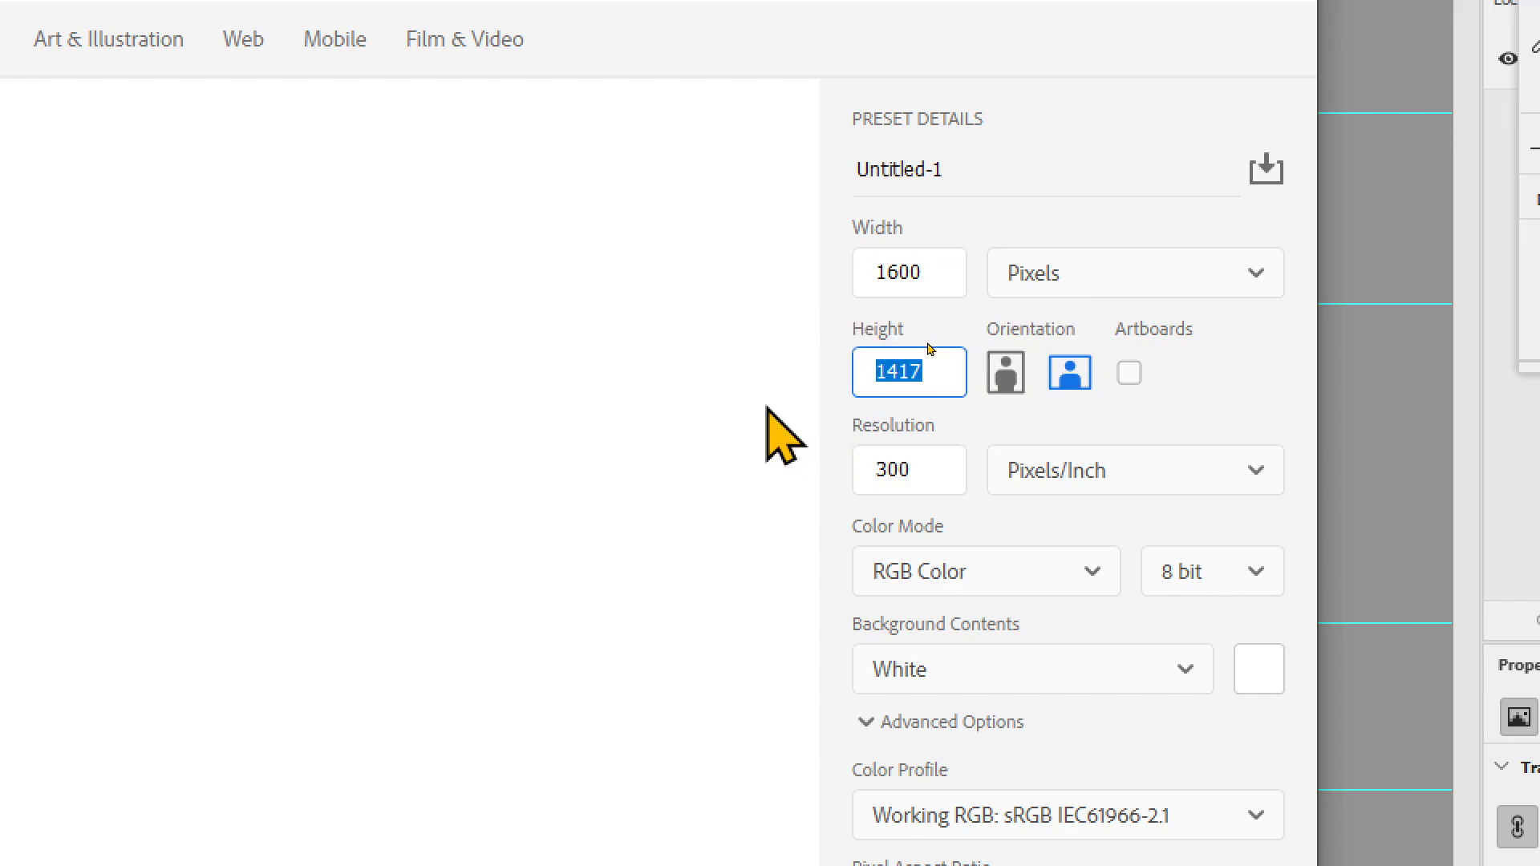
text(500)
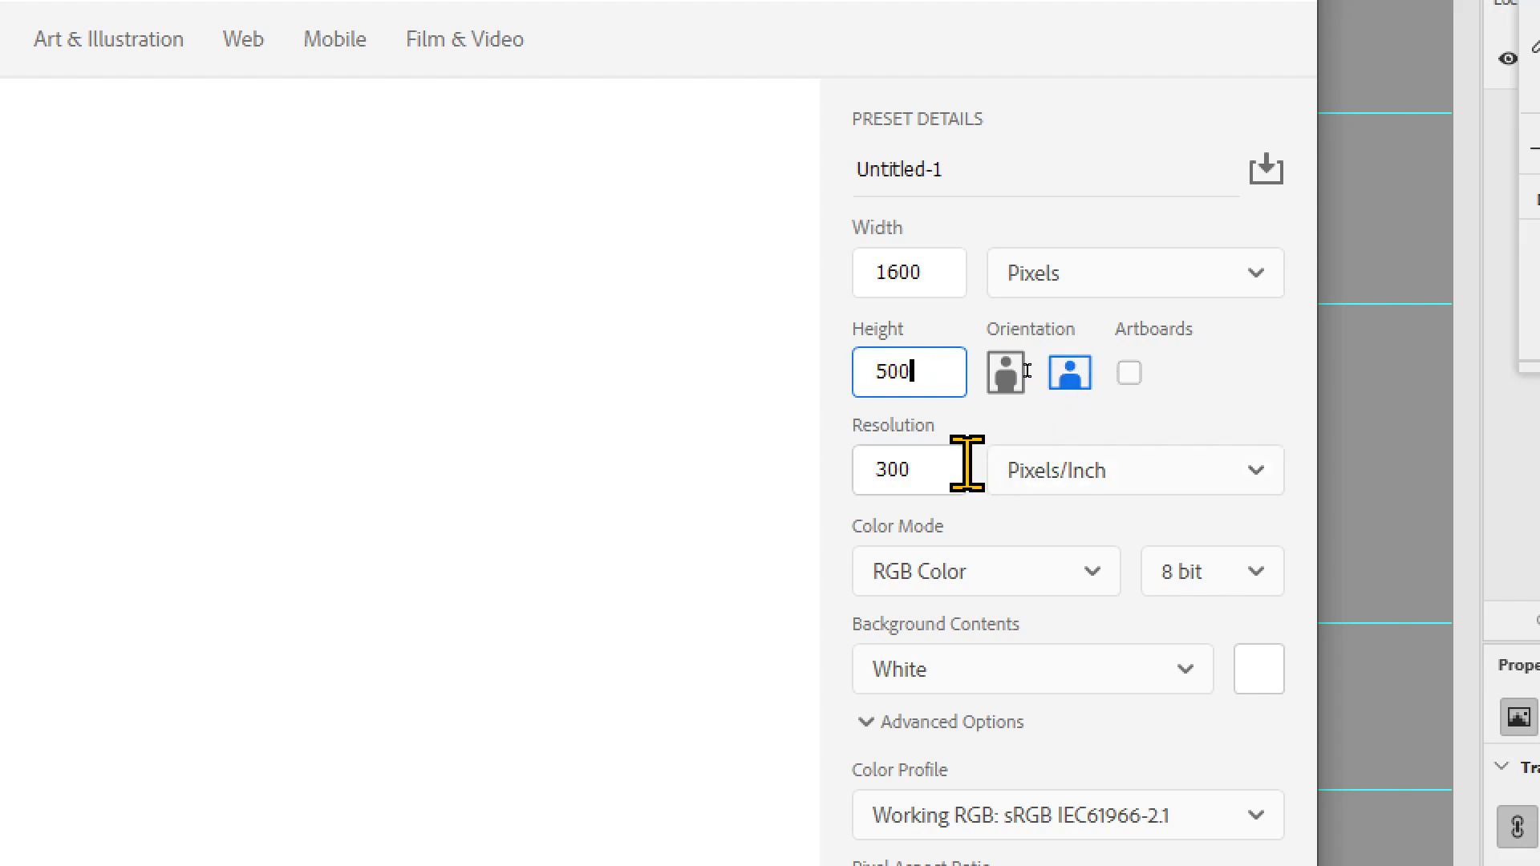
key(Tab)
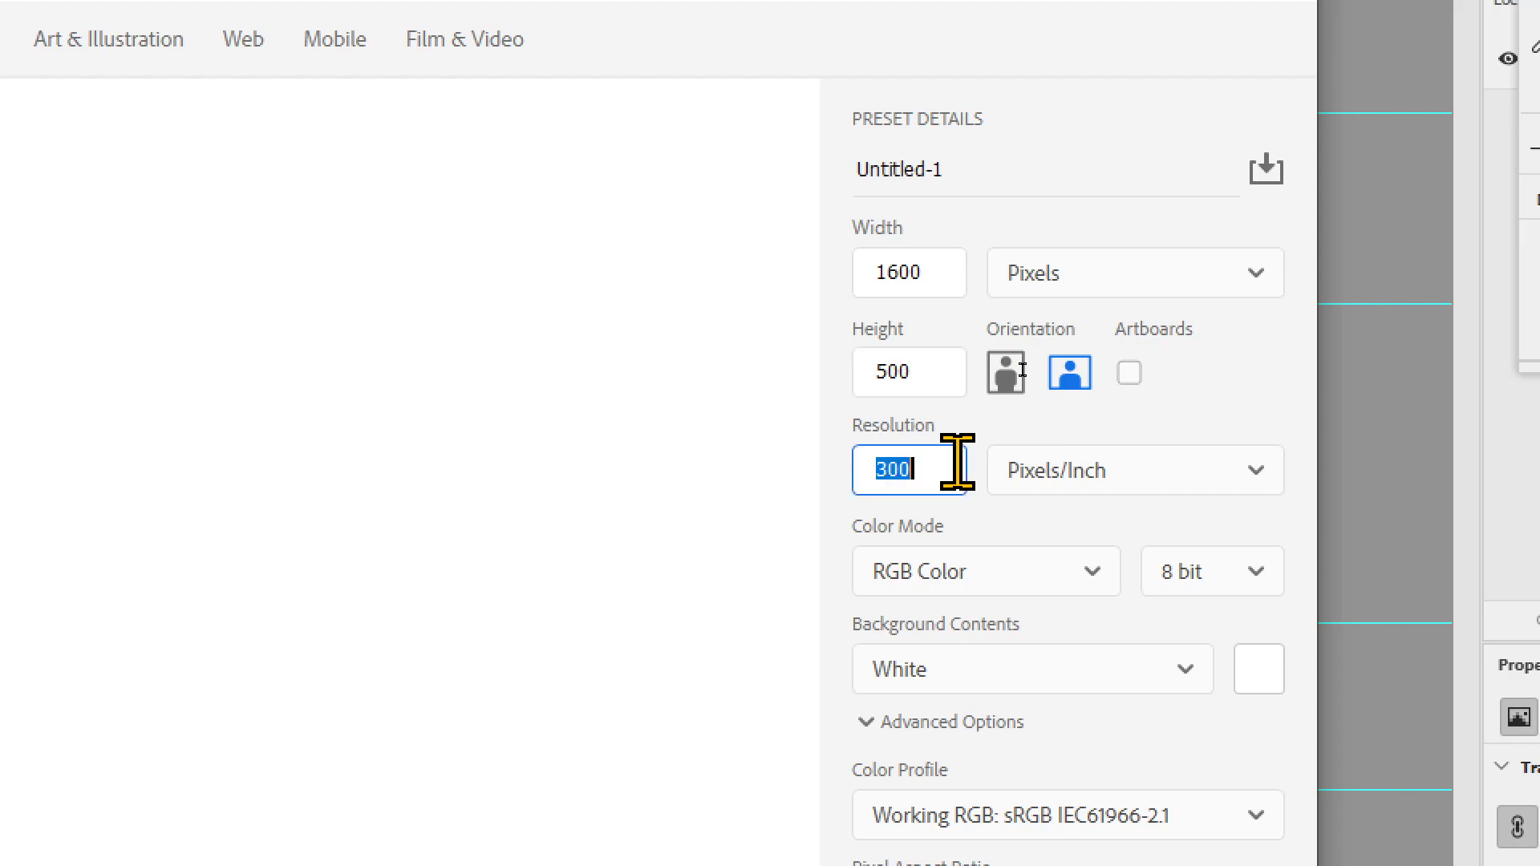
text(72)
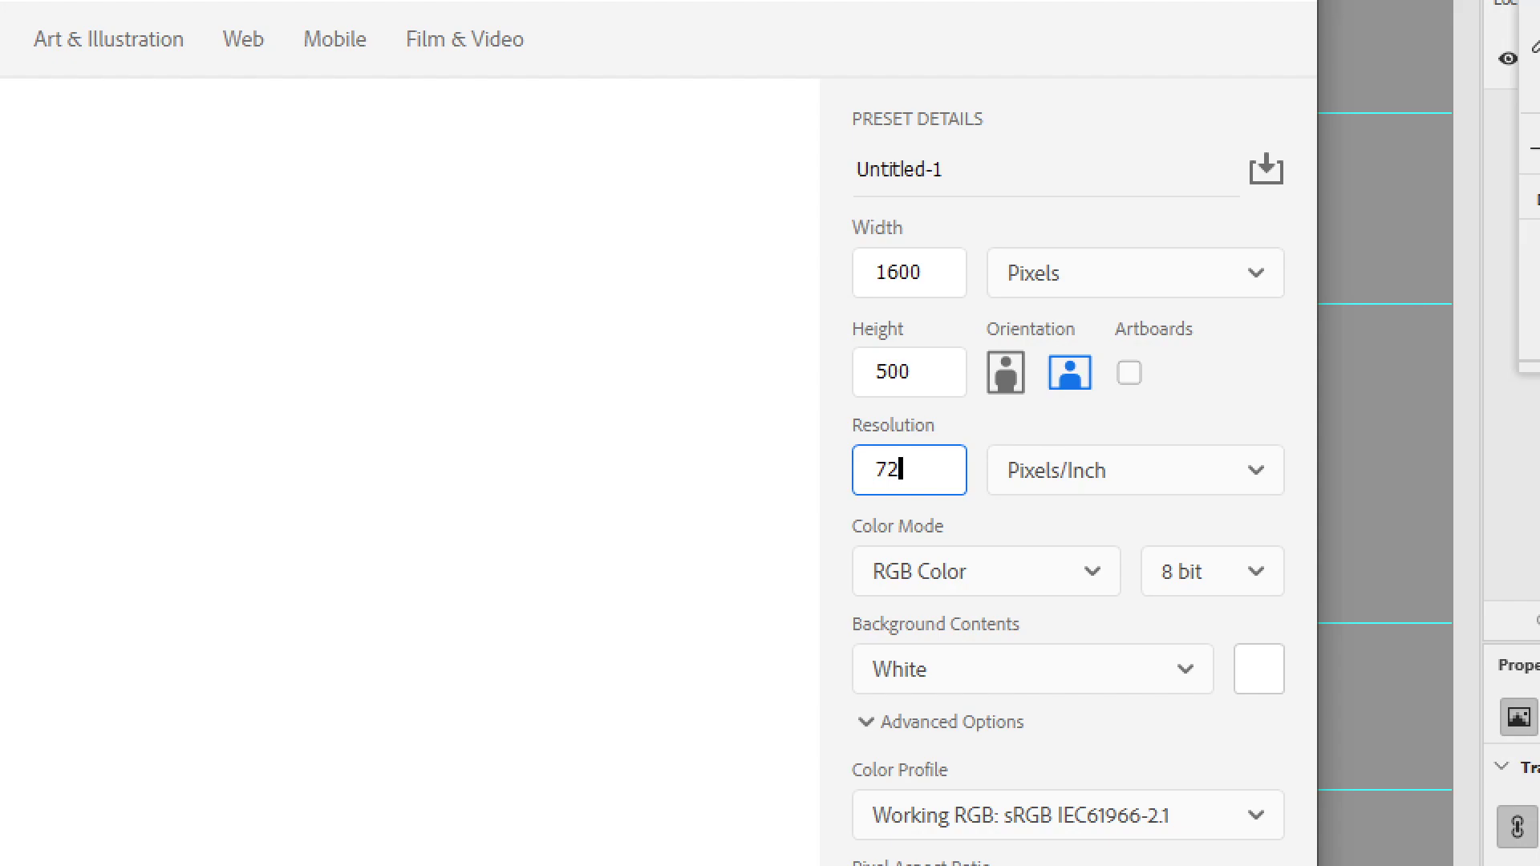
click(983, 535)
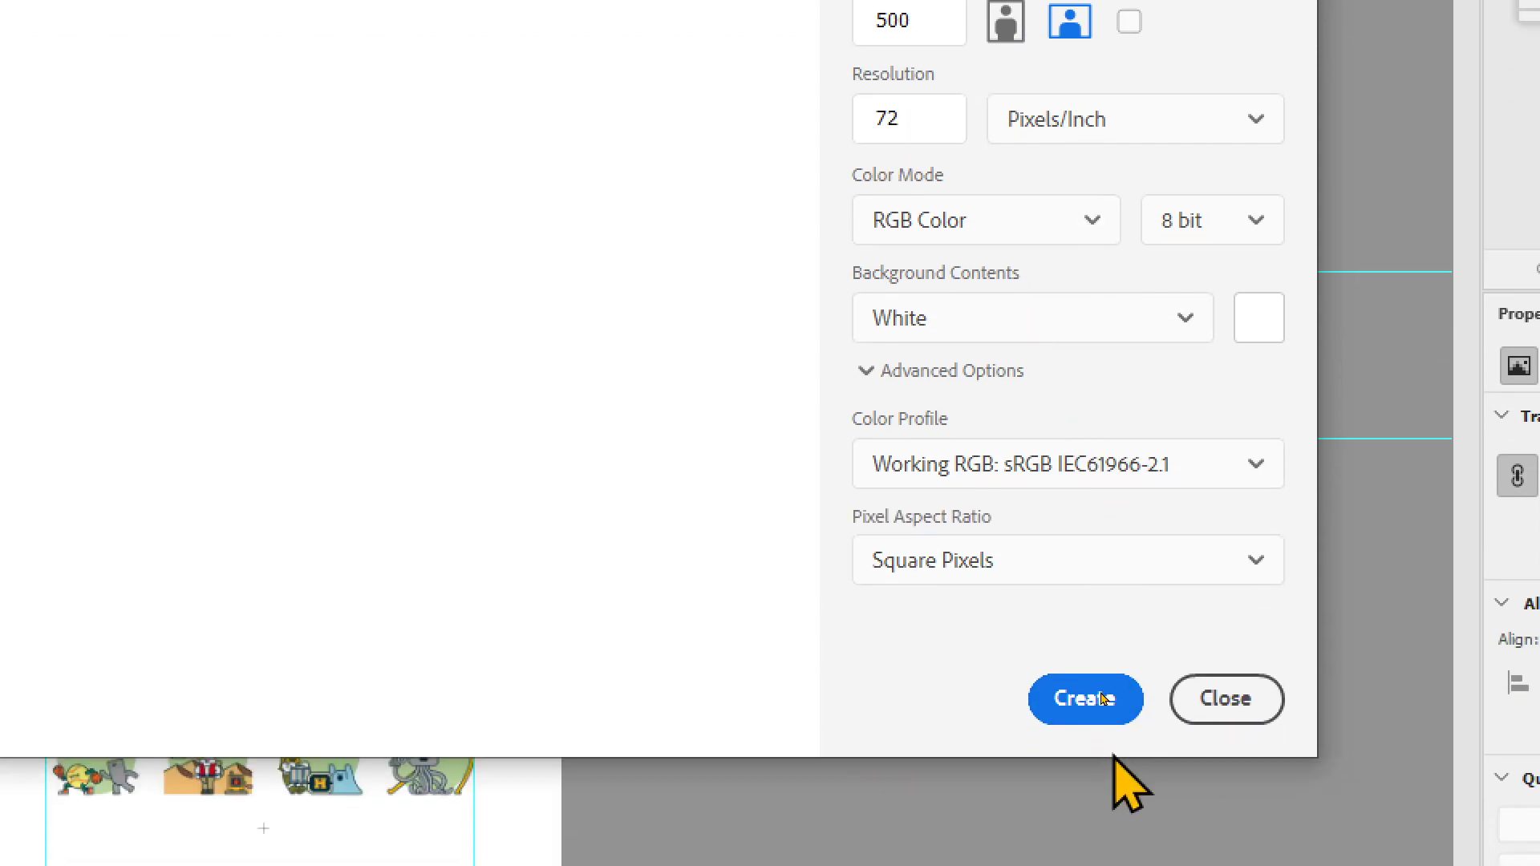
click(1084, 686)
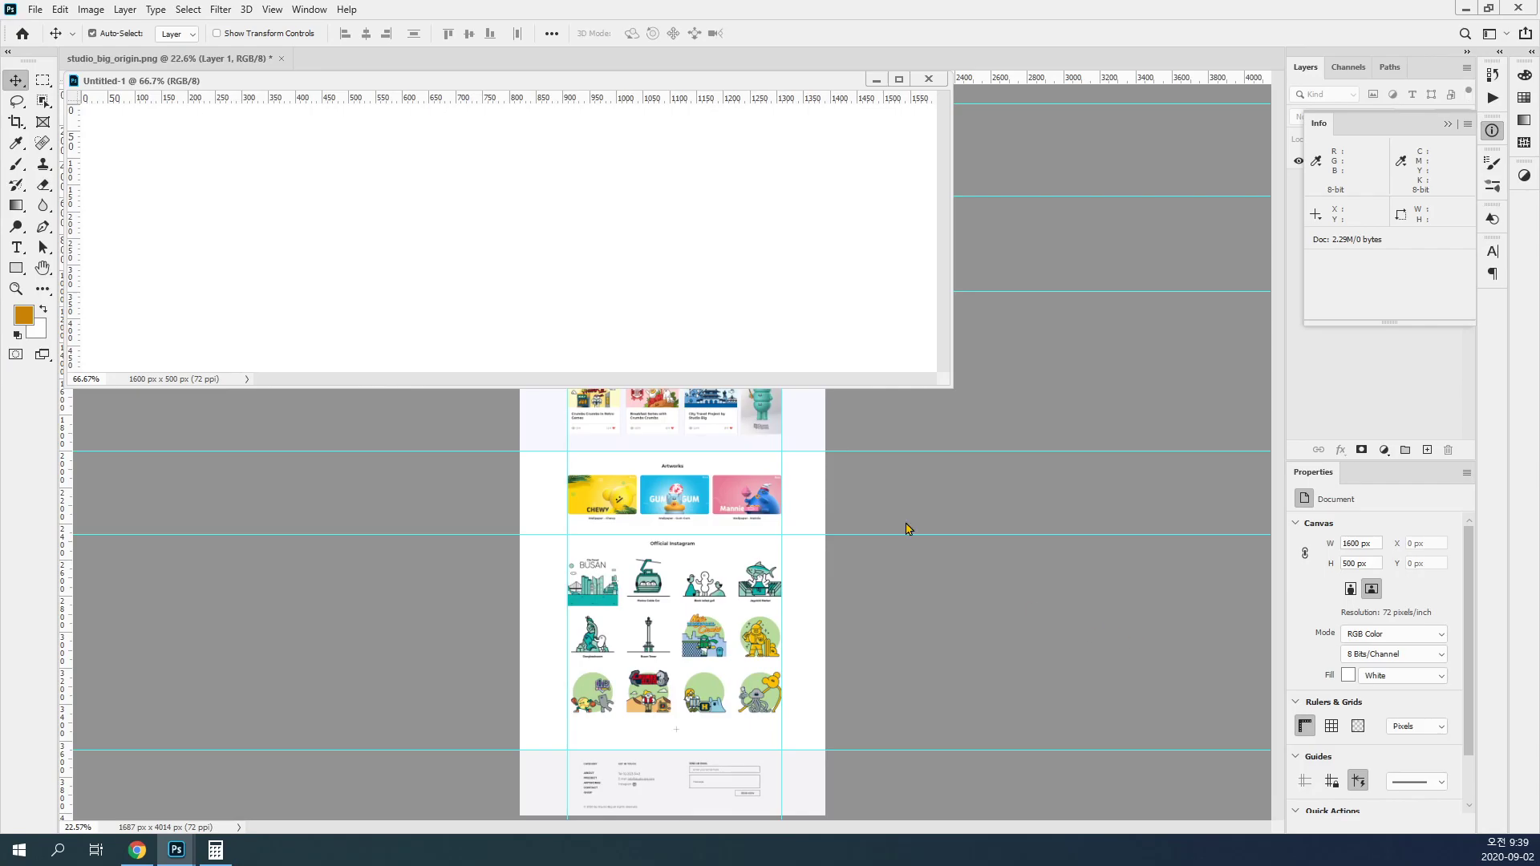
Step: Arrange the two documents in a 2-up vertical layout and narrow the page screenshot's area to widen the blank one
click(306, 9)
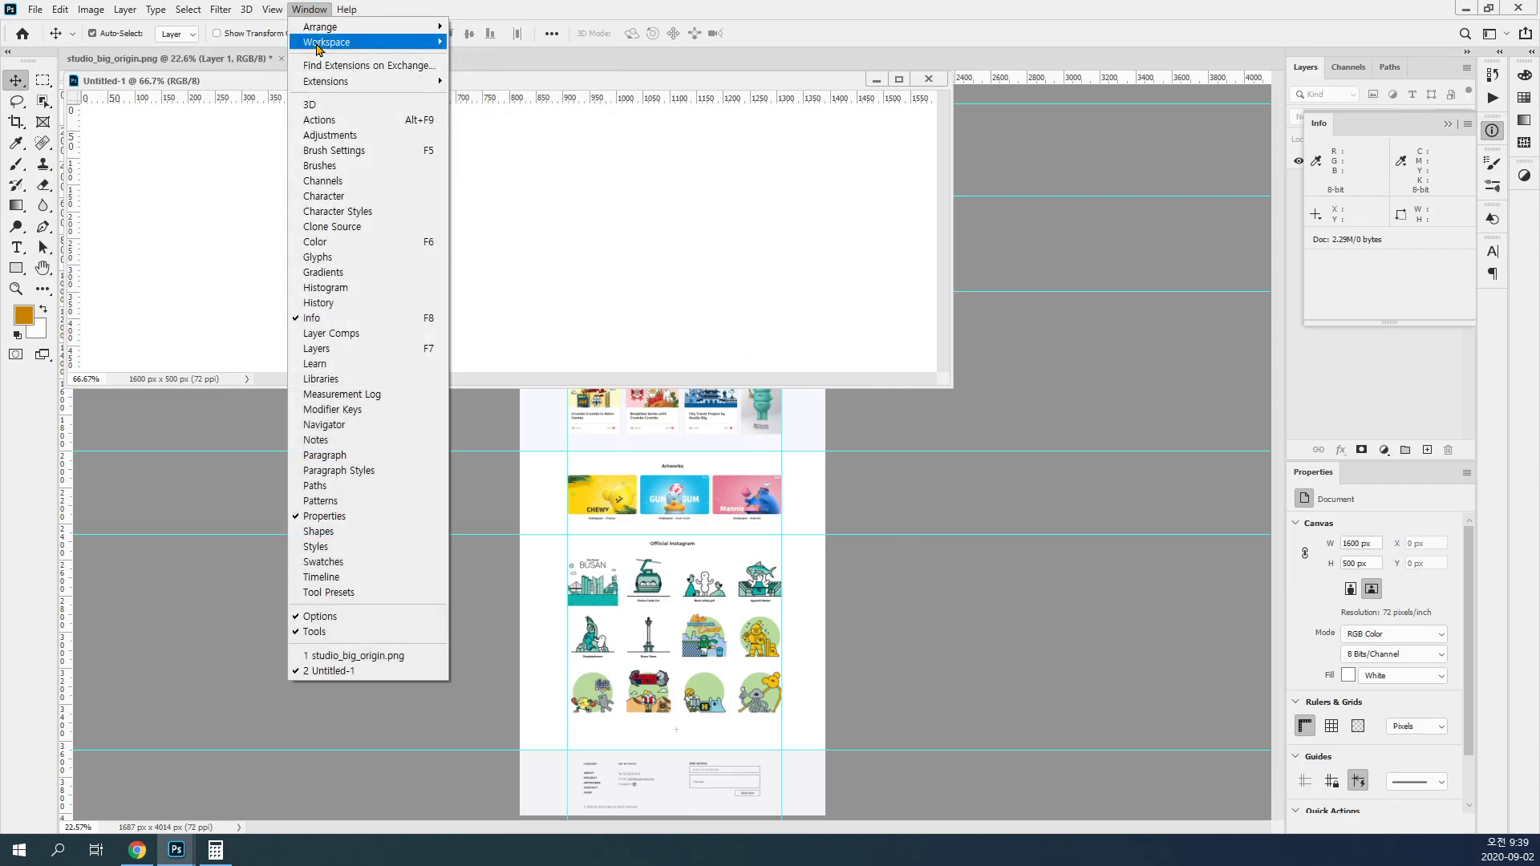
mouse_move(324, 29)
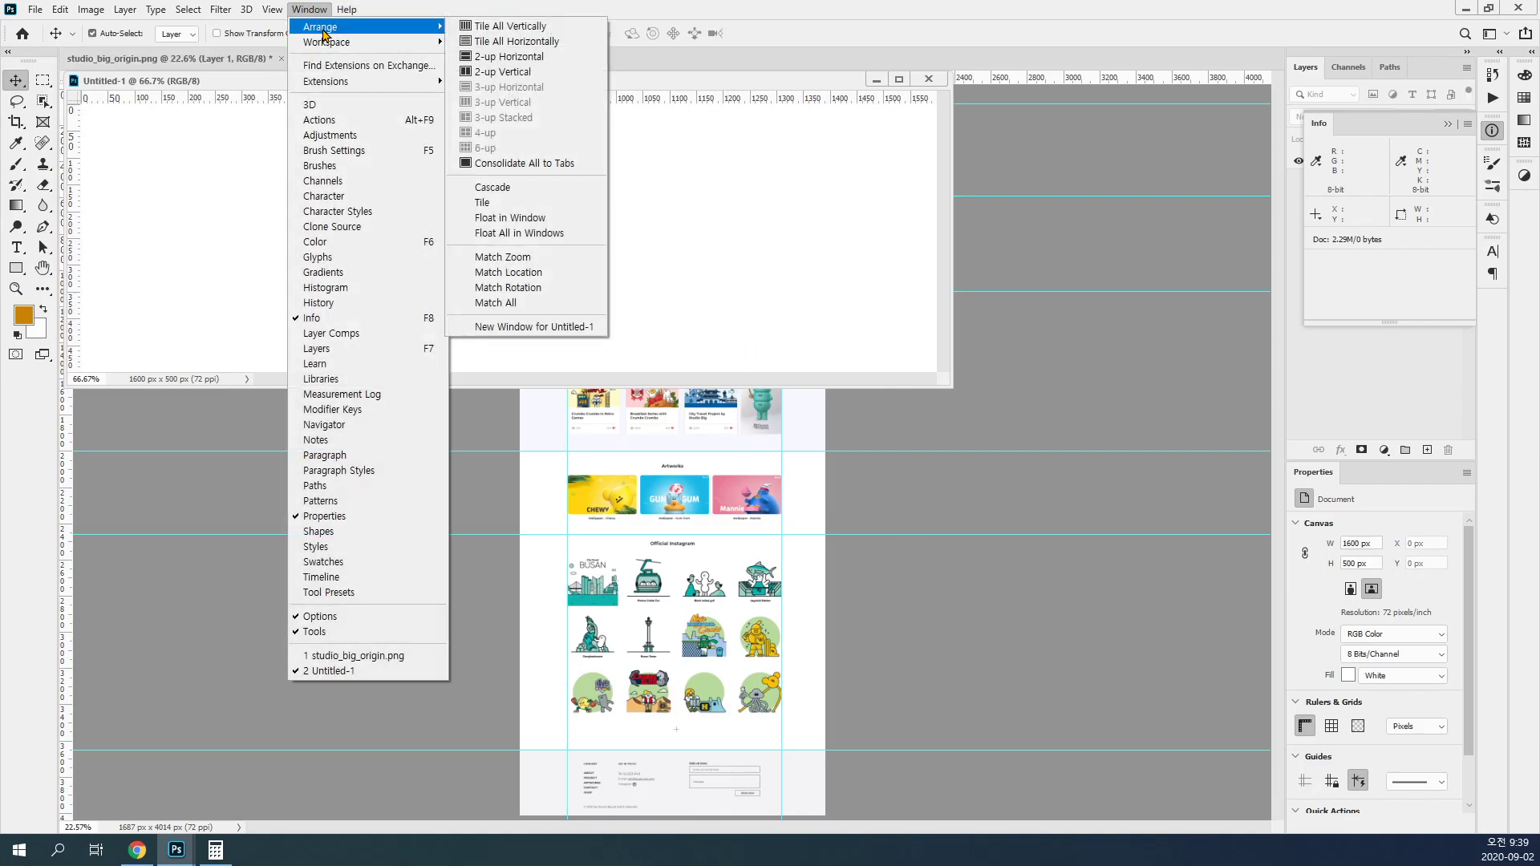
click(513, 72)
drag(670, 225, 281, 210)
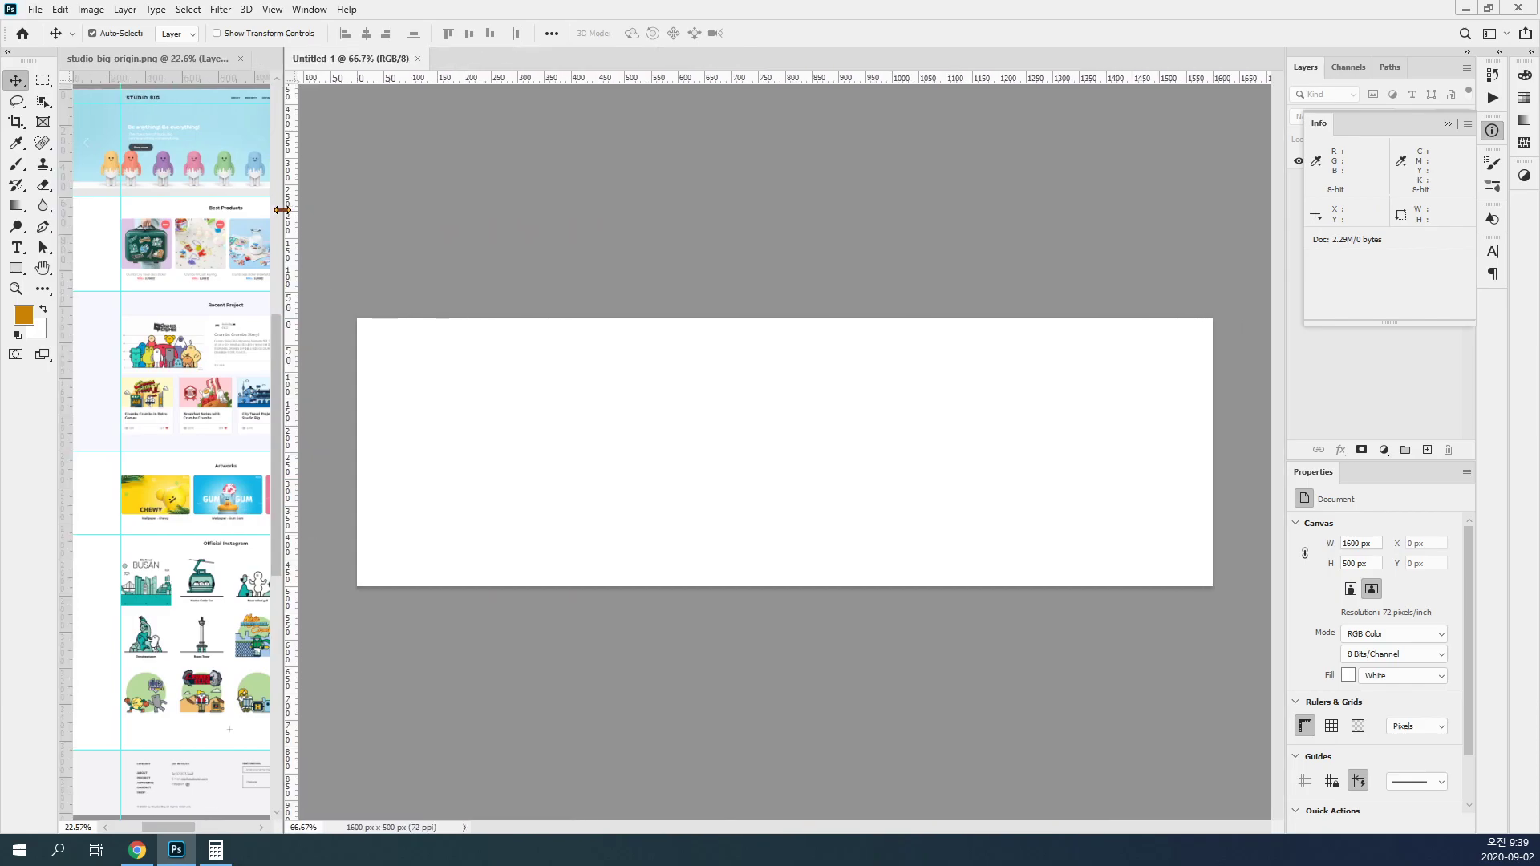
Step: Extend the blank document's canvas height to 5000 pixels, anchored at the top centre
click(87, 14)
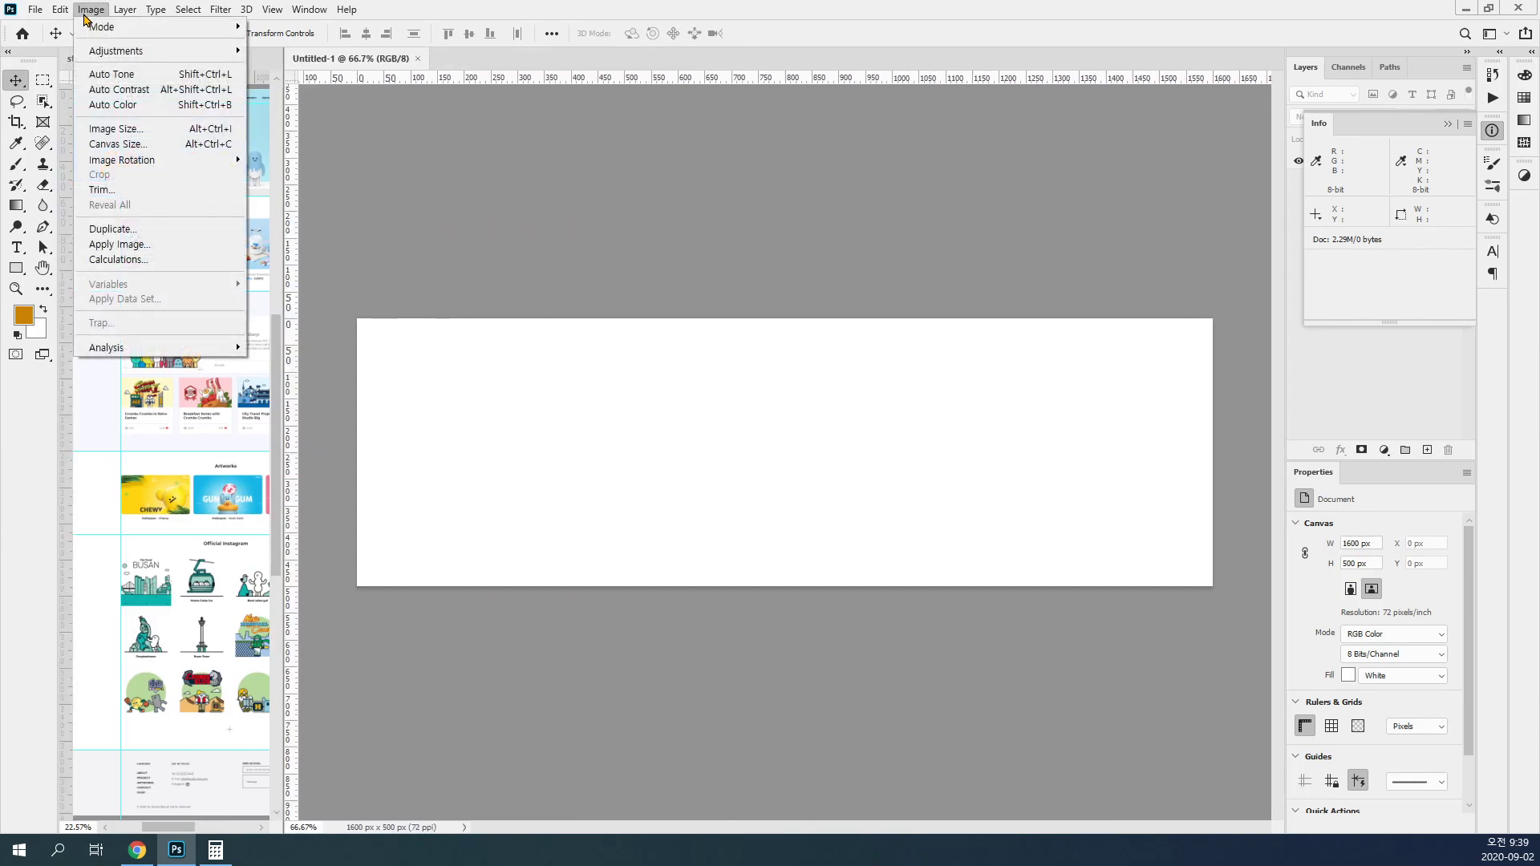
click(138, 146)
click(771, 297)
text(0)
click(755, 346)
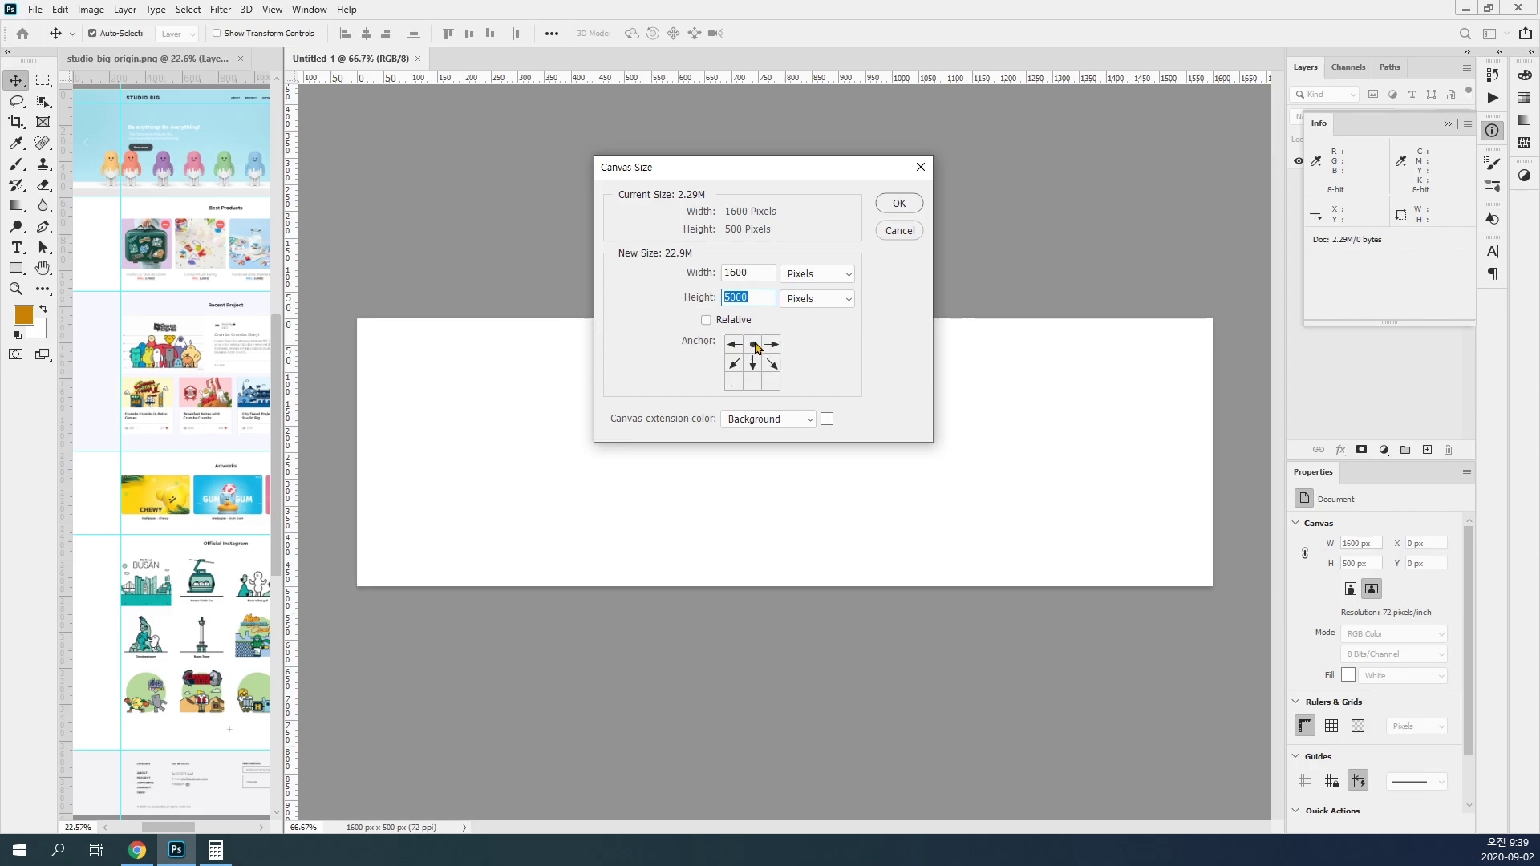
click(899, 204)
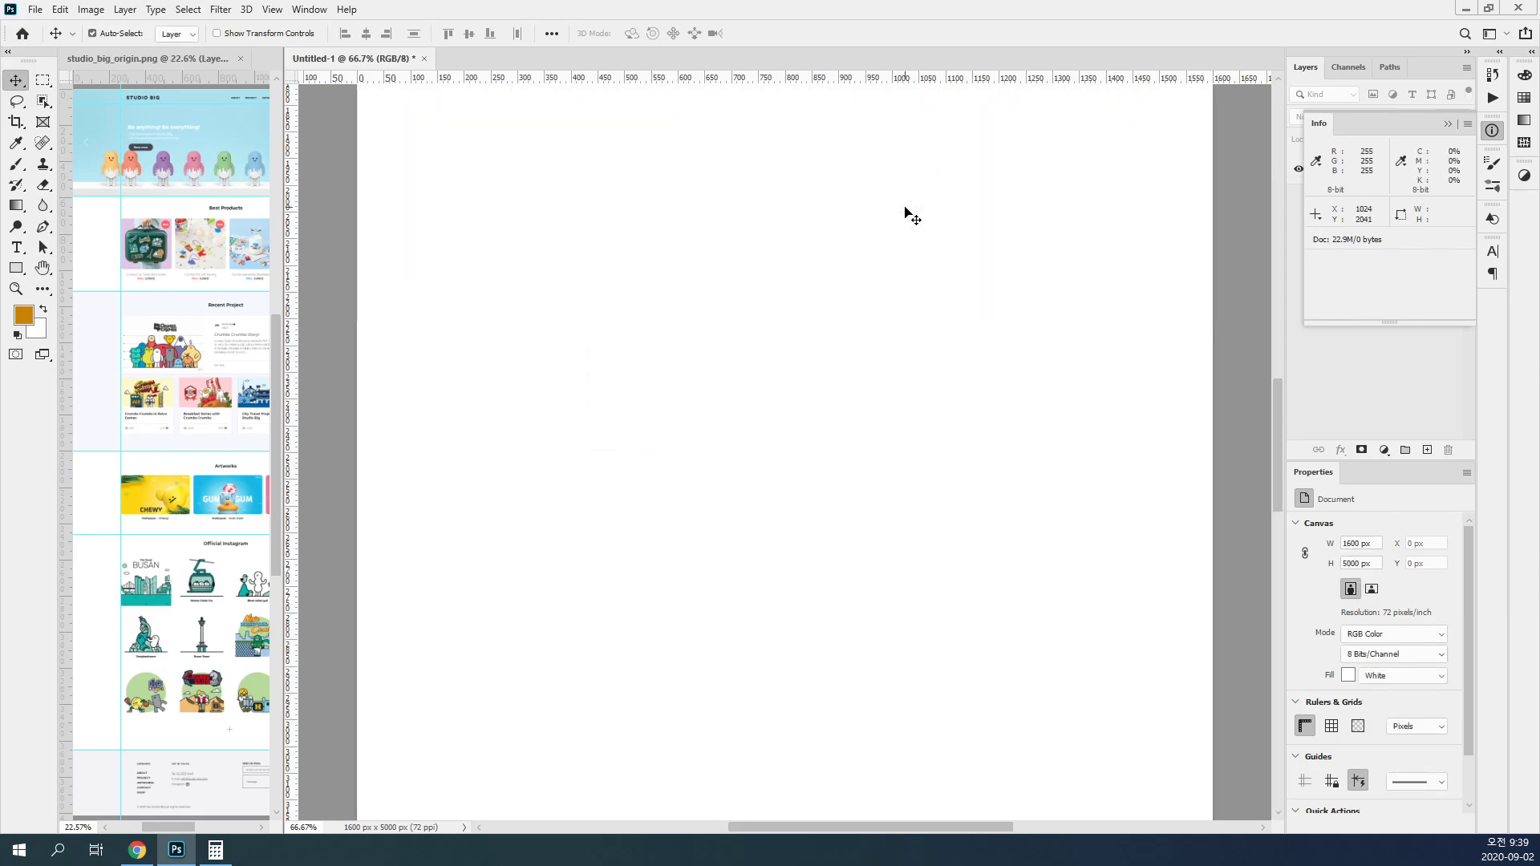
key(ctrl+0)
key(ctrl+minus)
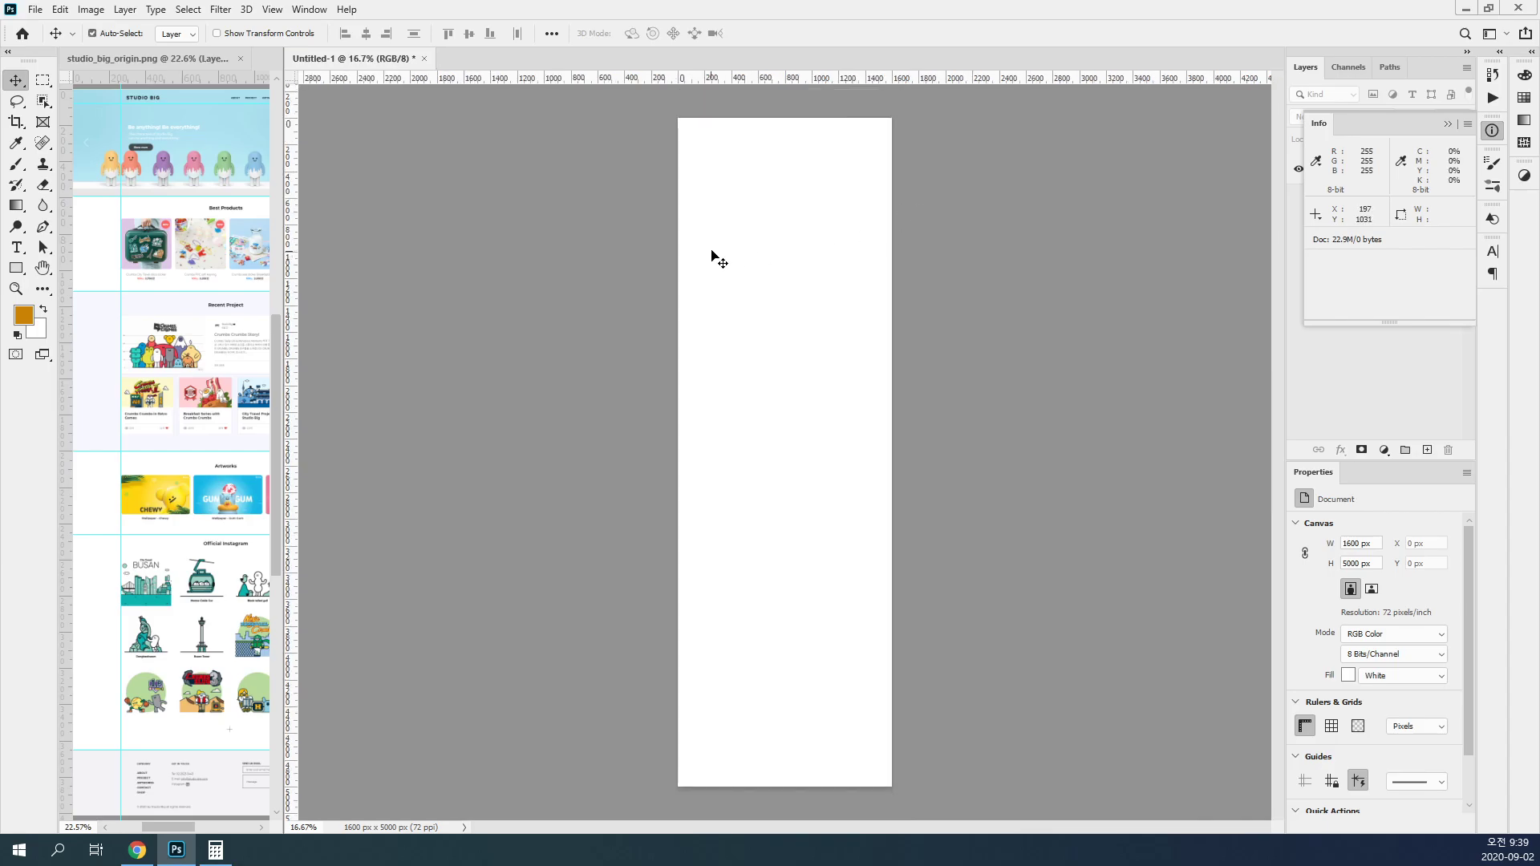
Step: Hide the Info readout and close the blank document without saving its changes
click(273, 10)
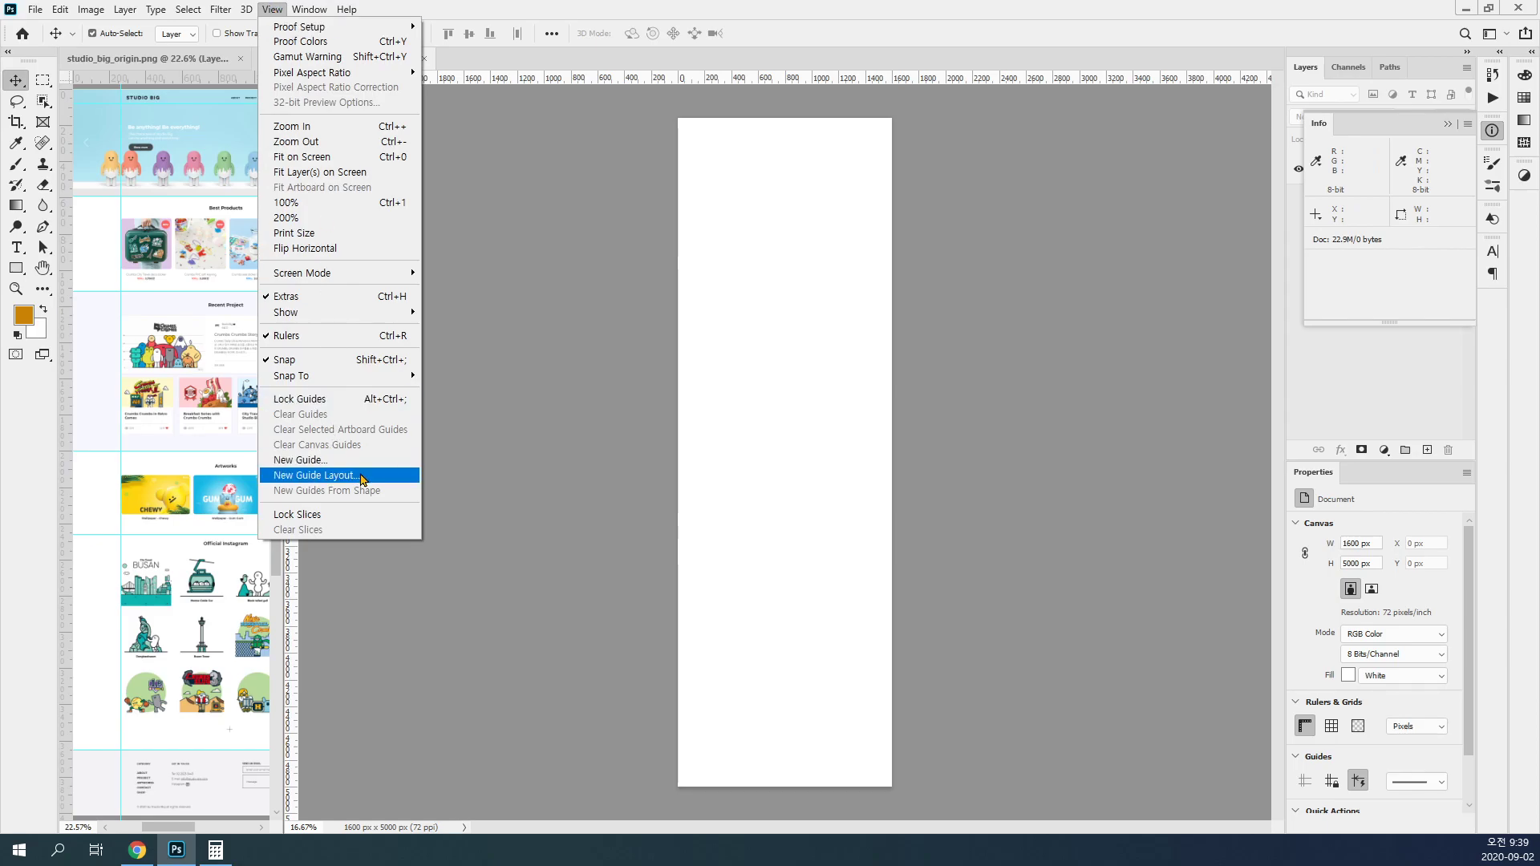
click(808, 472)
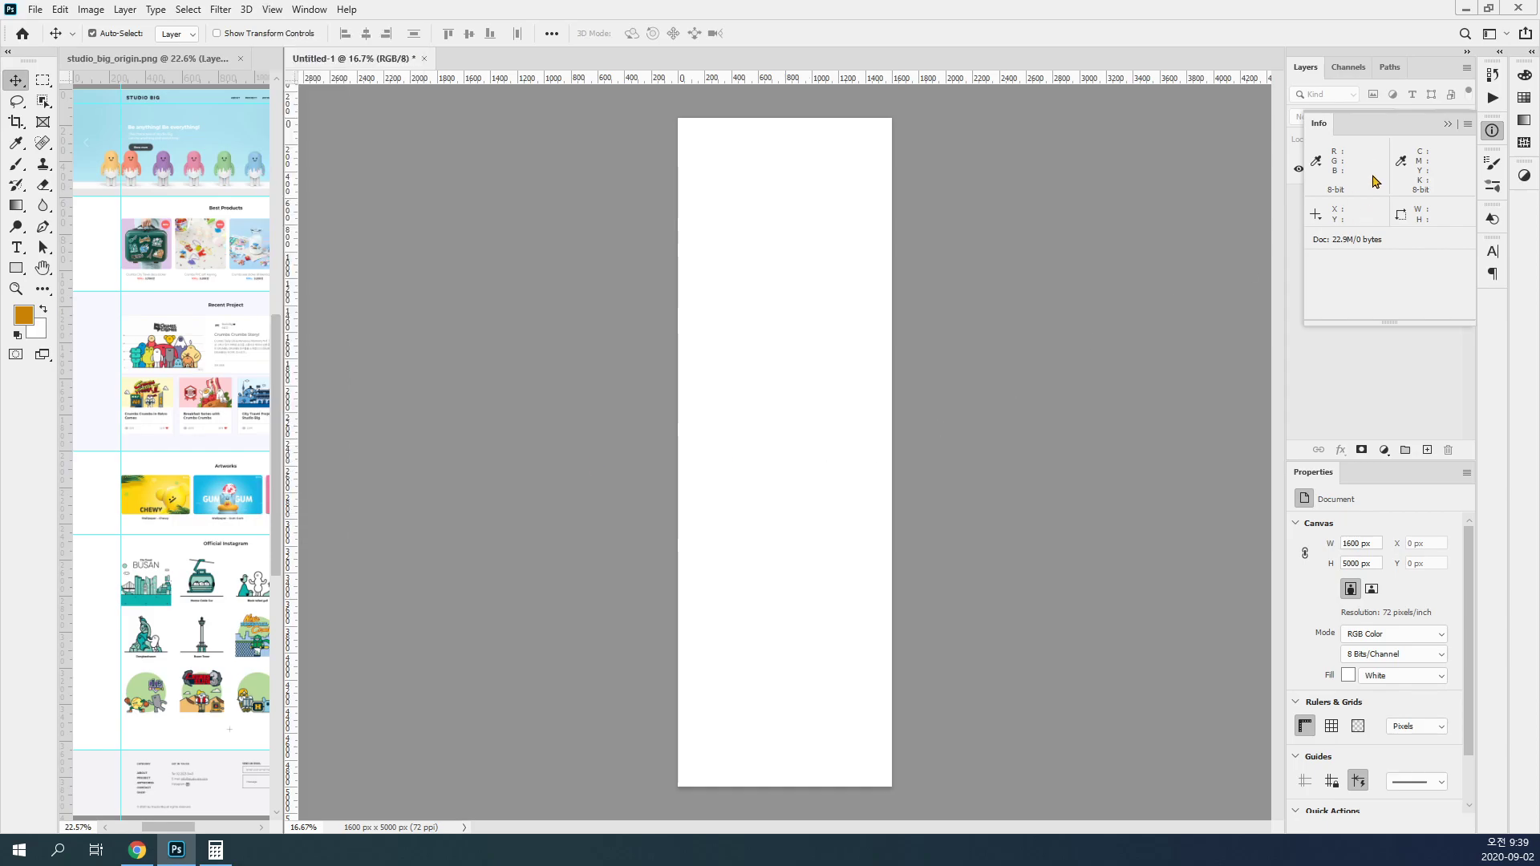
click(1490, 130)
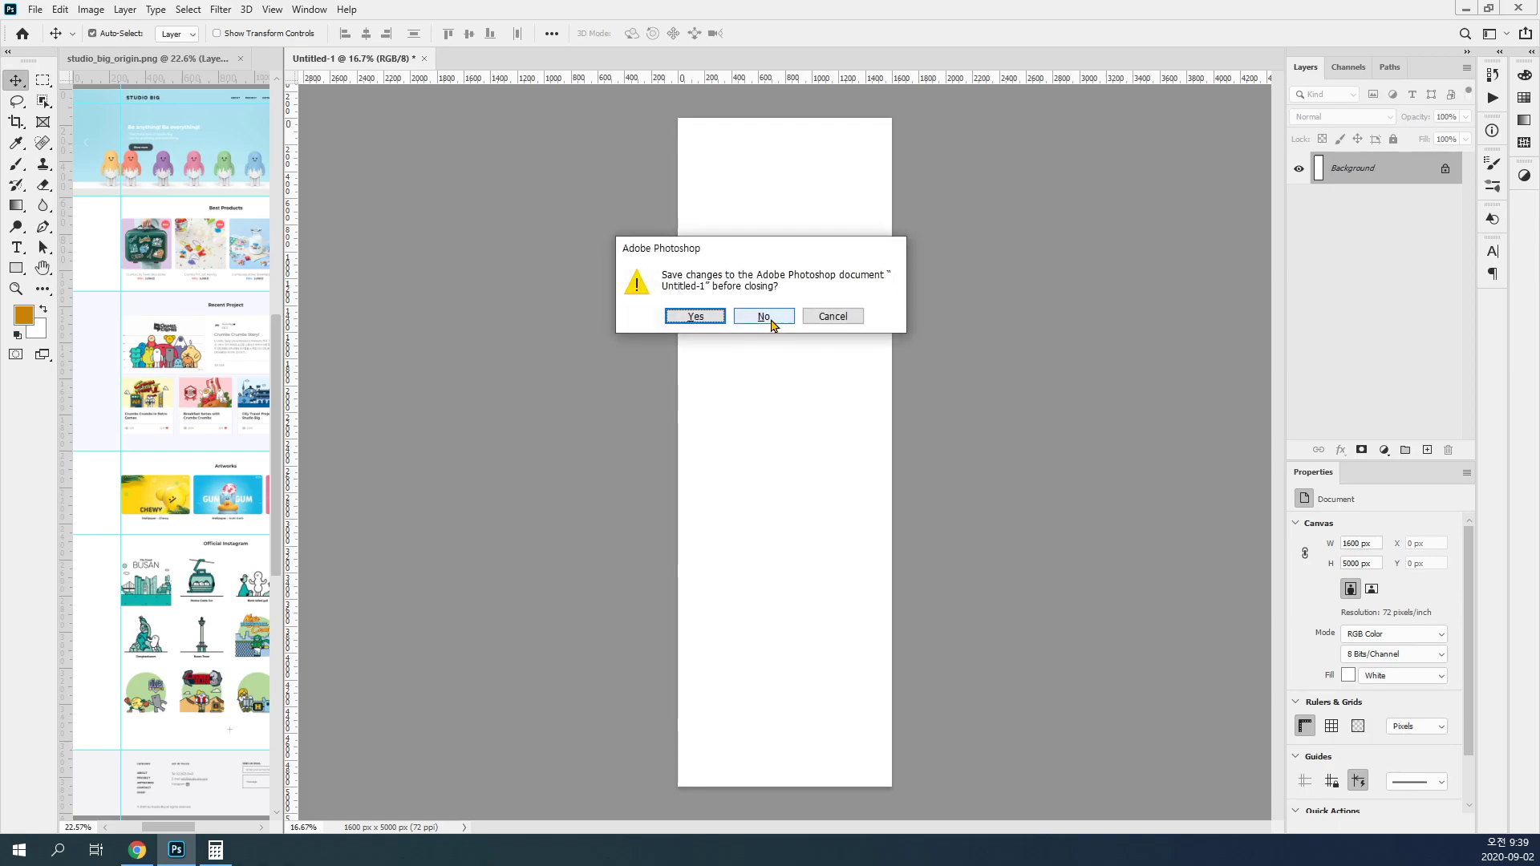
click(766, 322)
Step: Create a new 1600 x 5000 pixel document at 72 pixels/inch with artboards enabled
click(36, 10)
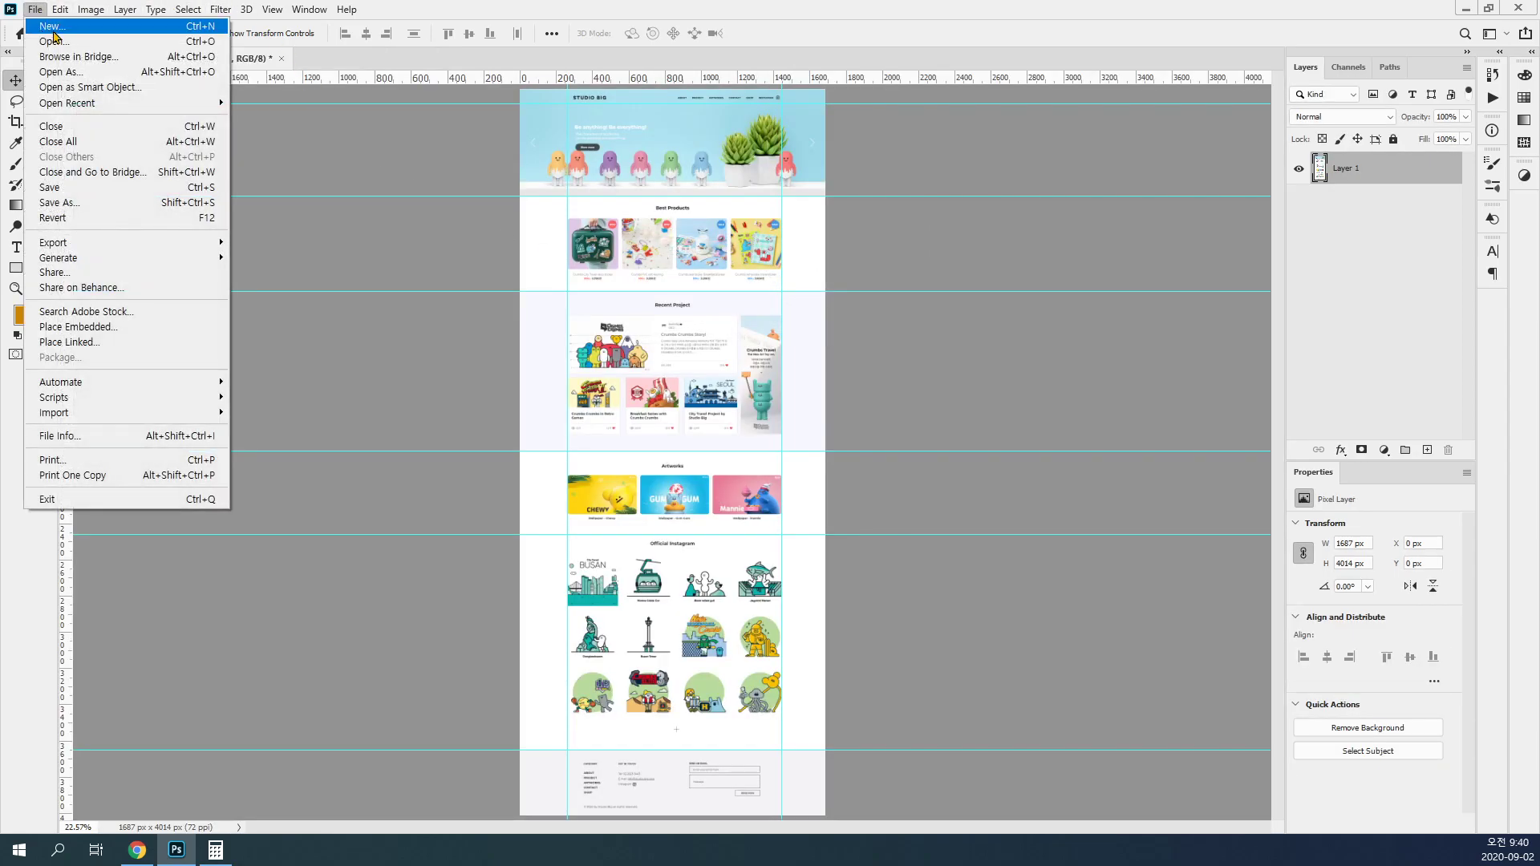
click(54, 31)
click(1110, 327)
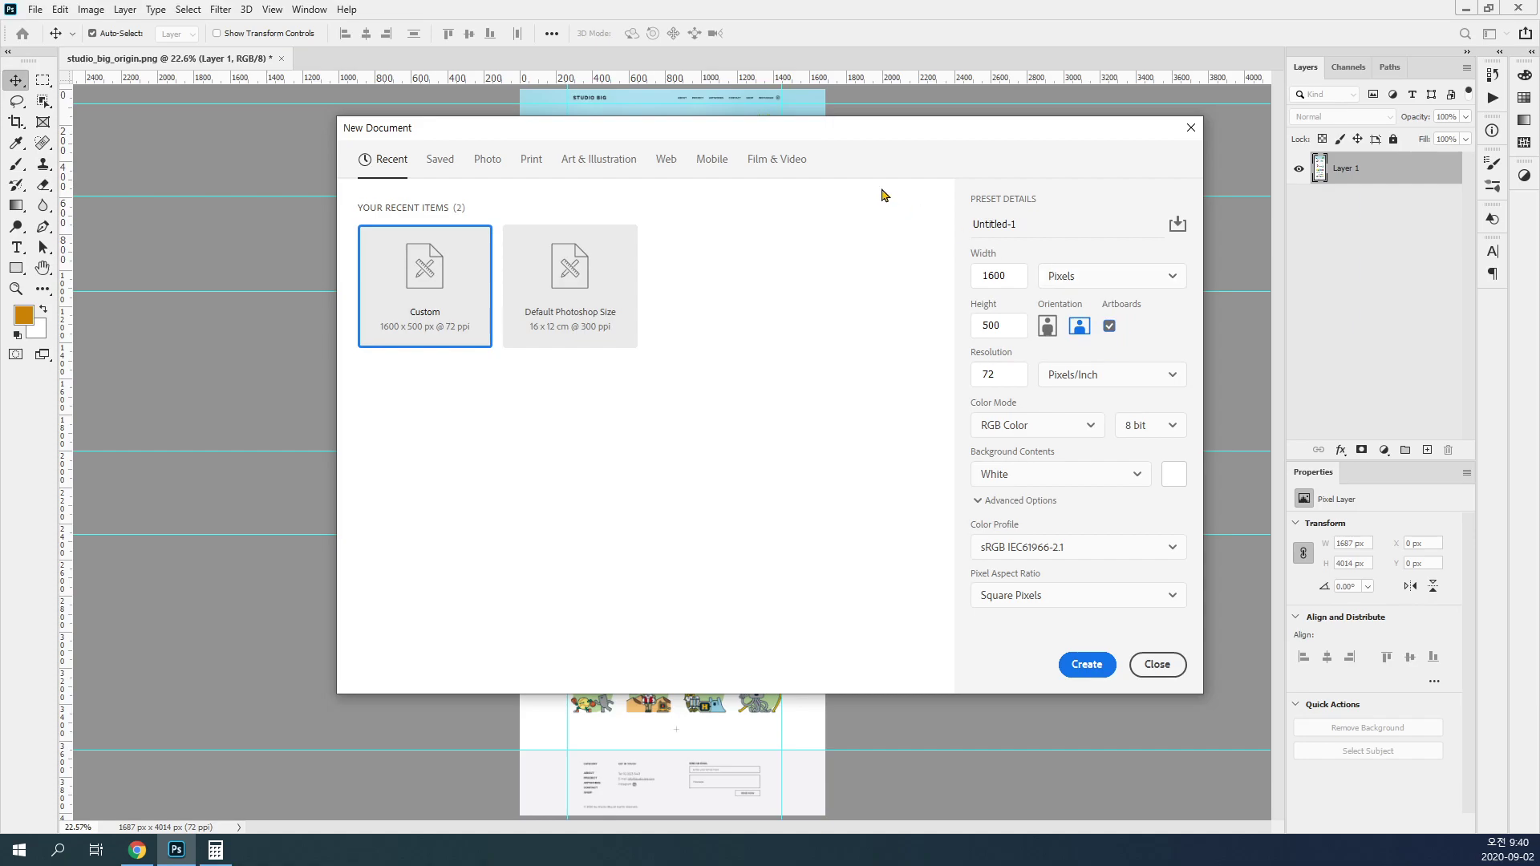
drag(866, 144, 763, 112)
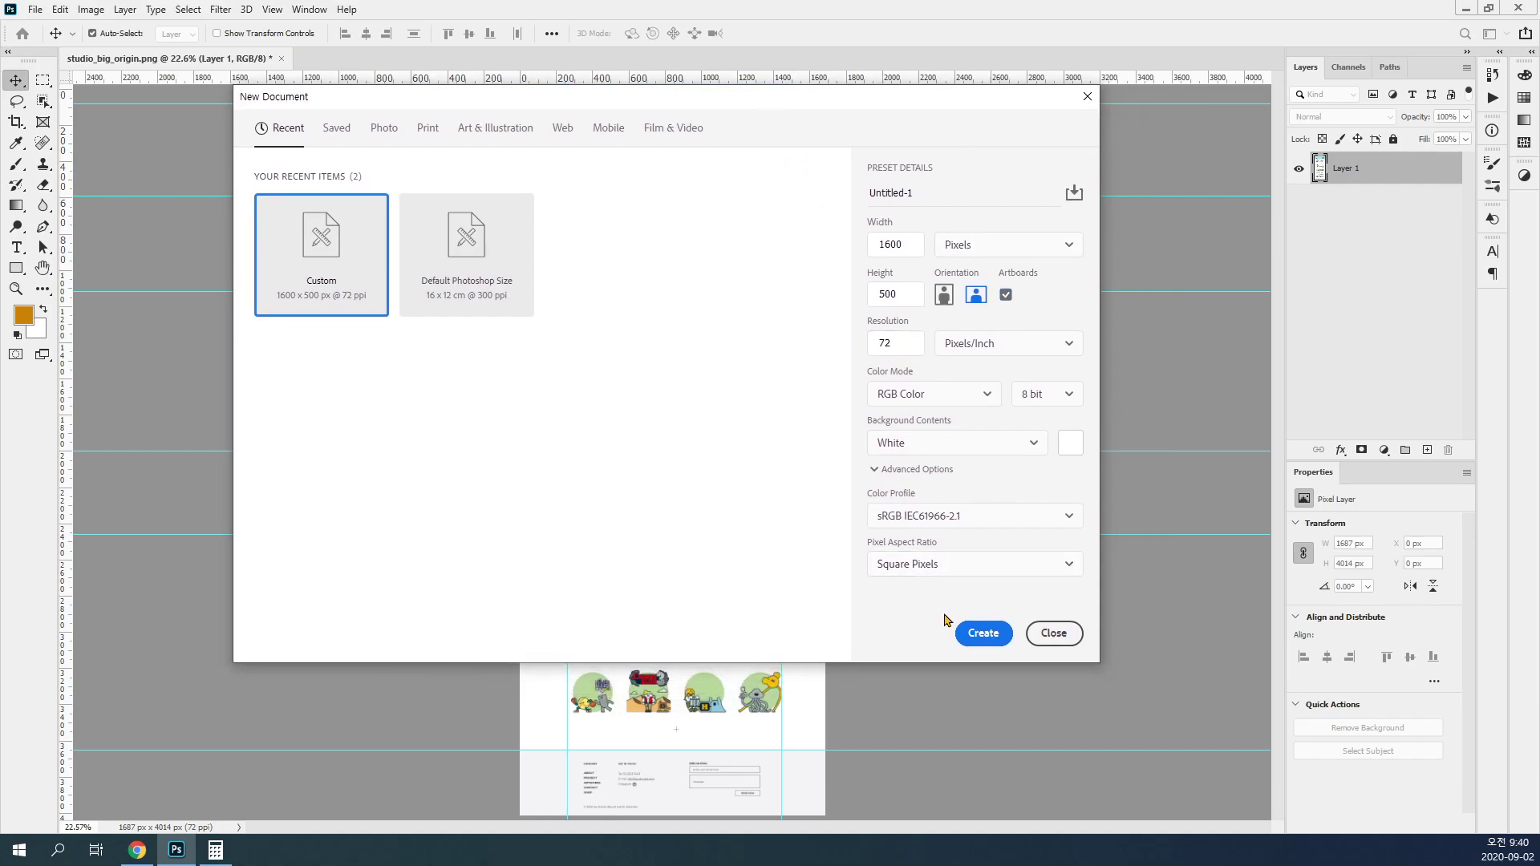
click(906, 294)
text(0)
click(983, 634)
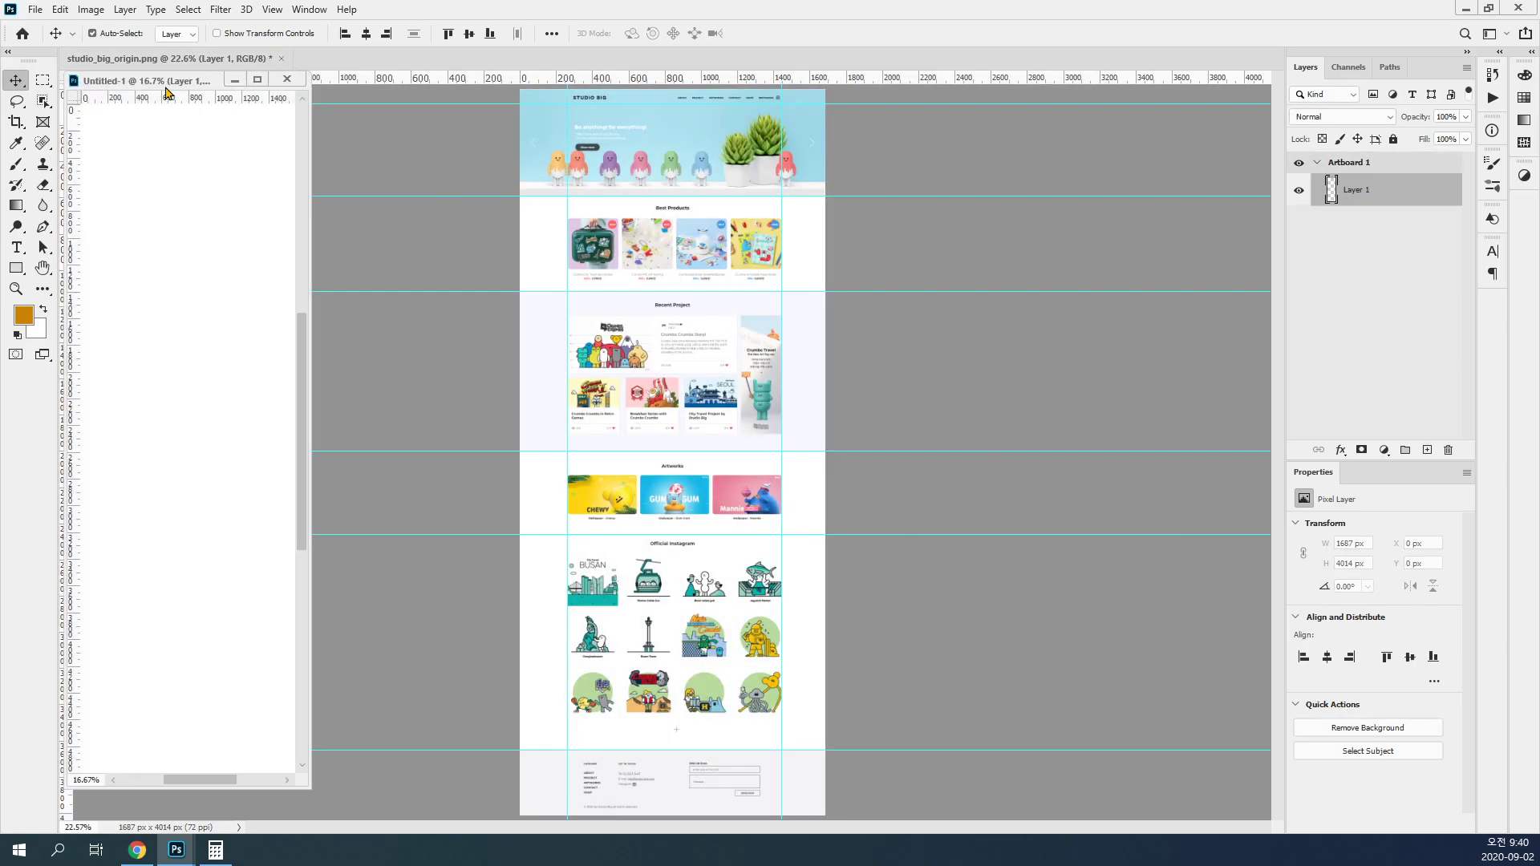
Step: Arrange the new artboard document beside the page screenshot in a 2-up vertical layout and give the artboard the wider area
drag(167, 92, 465, 118)
click(308, 10)
mouse_move(331, 28)
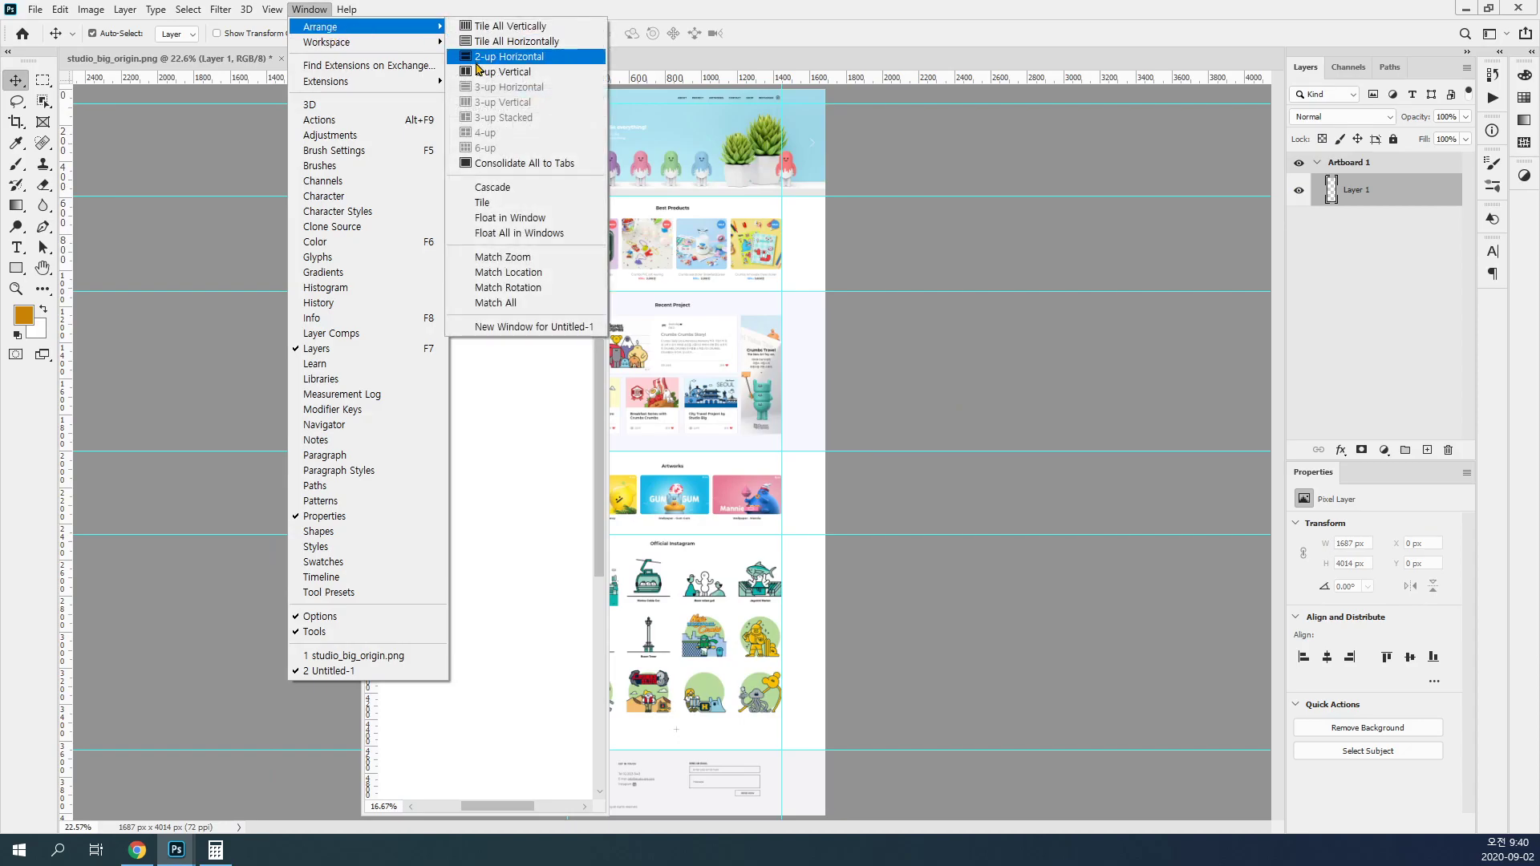
click(489, 72)
ctrl+click(1013, 360)
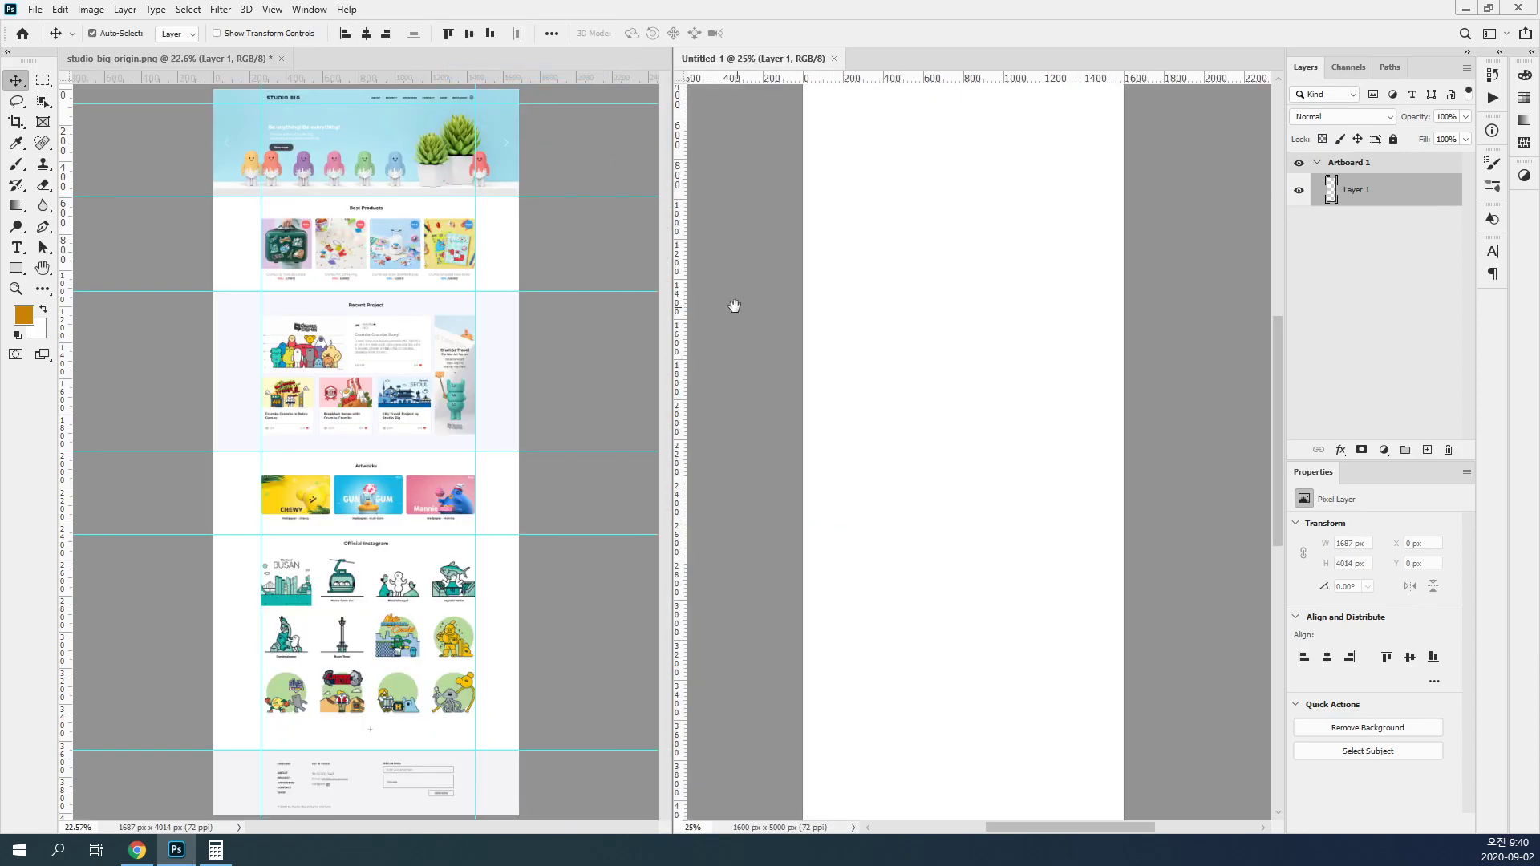
drag(672, 305, 382, 303)
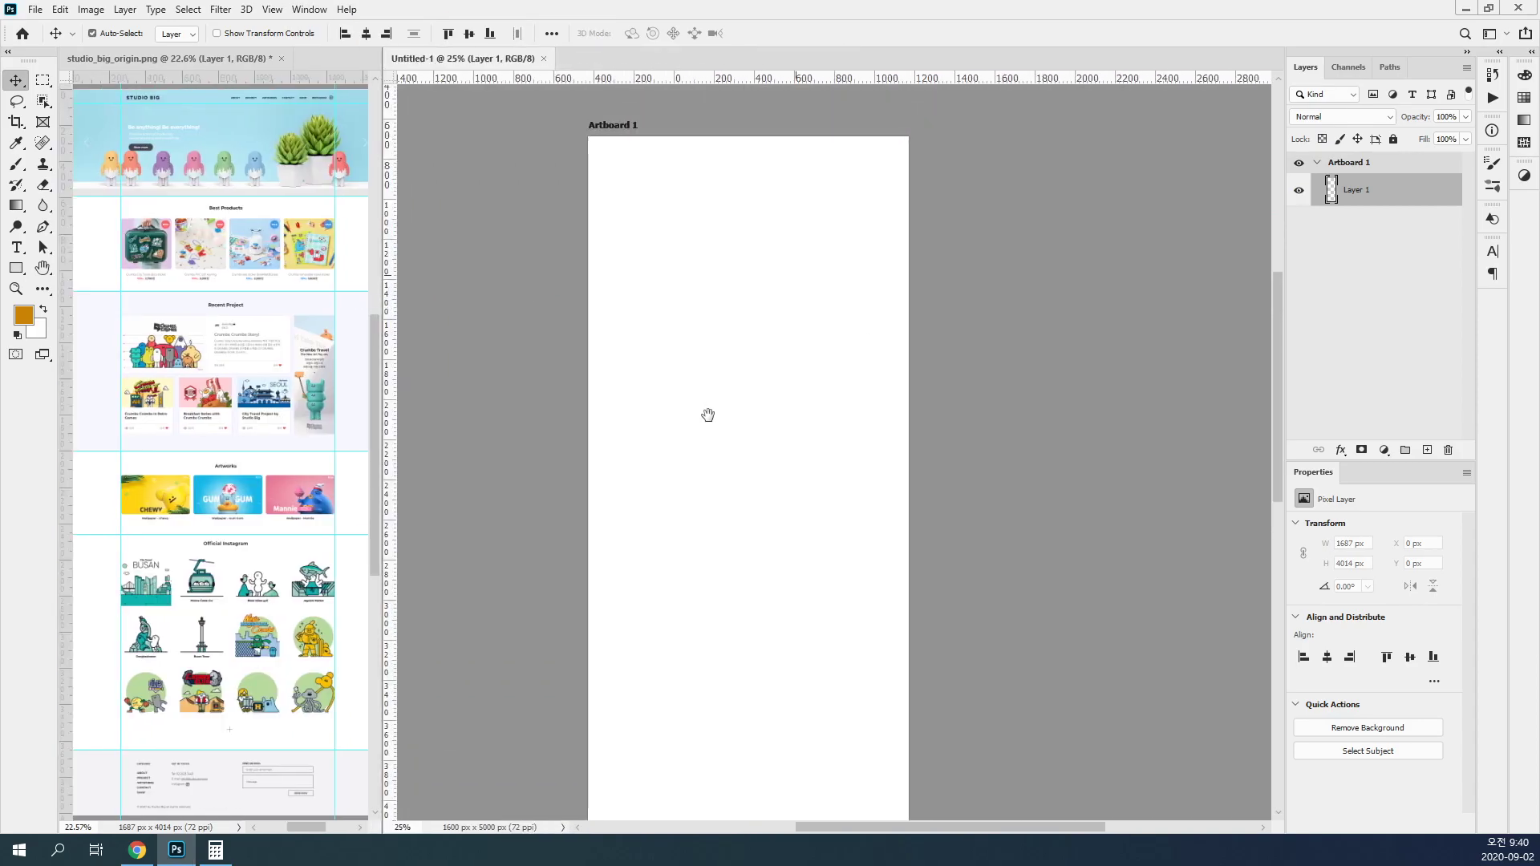
Step: Open a new guide layout for the selected artboard, try 12 columns and clear the column number
click(272, 9)
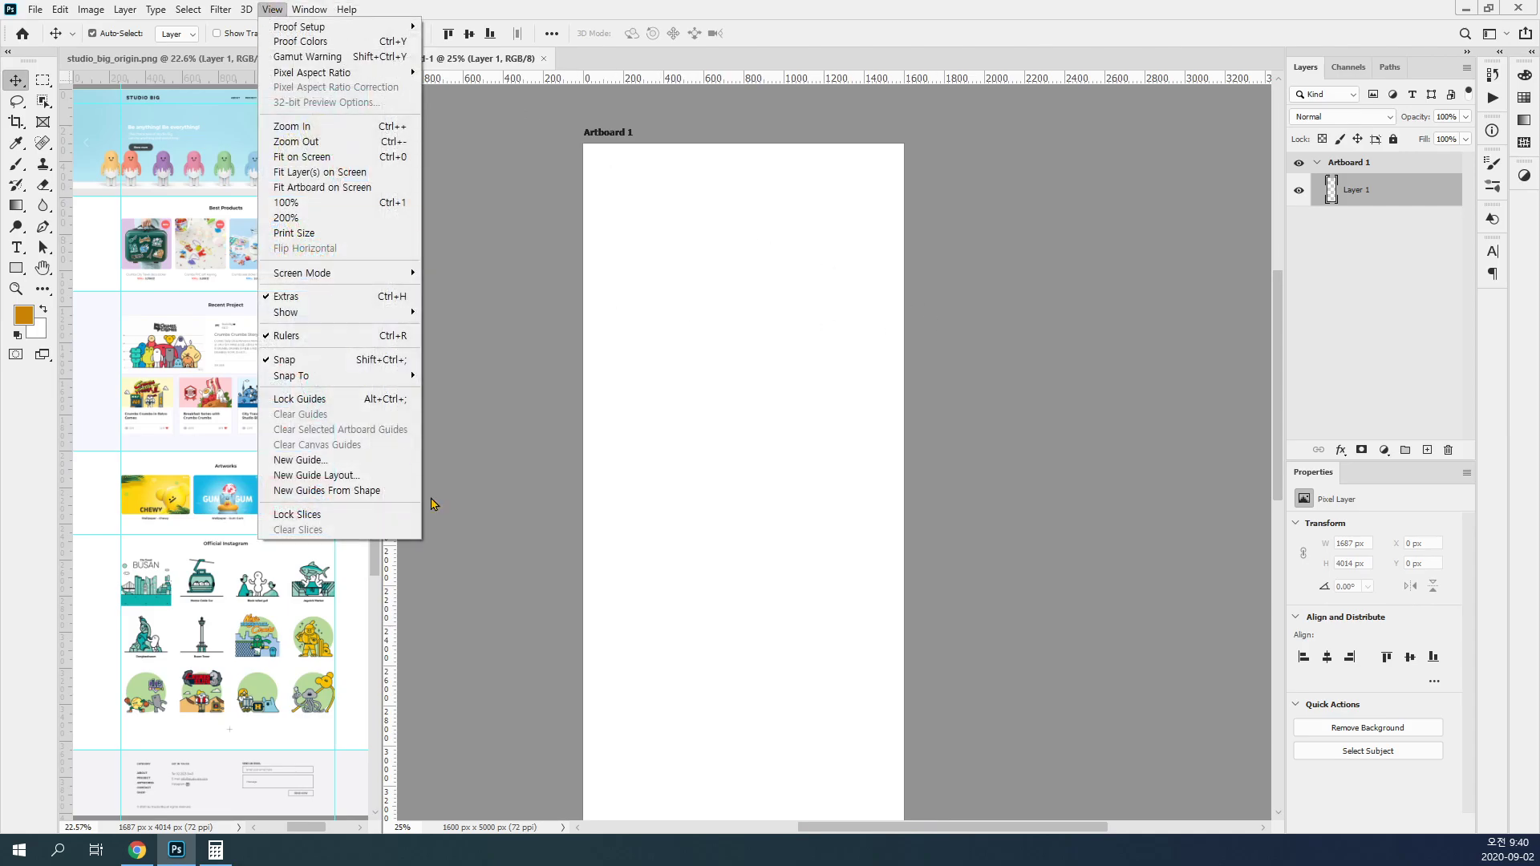
click(363, 476)
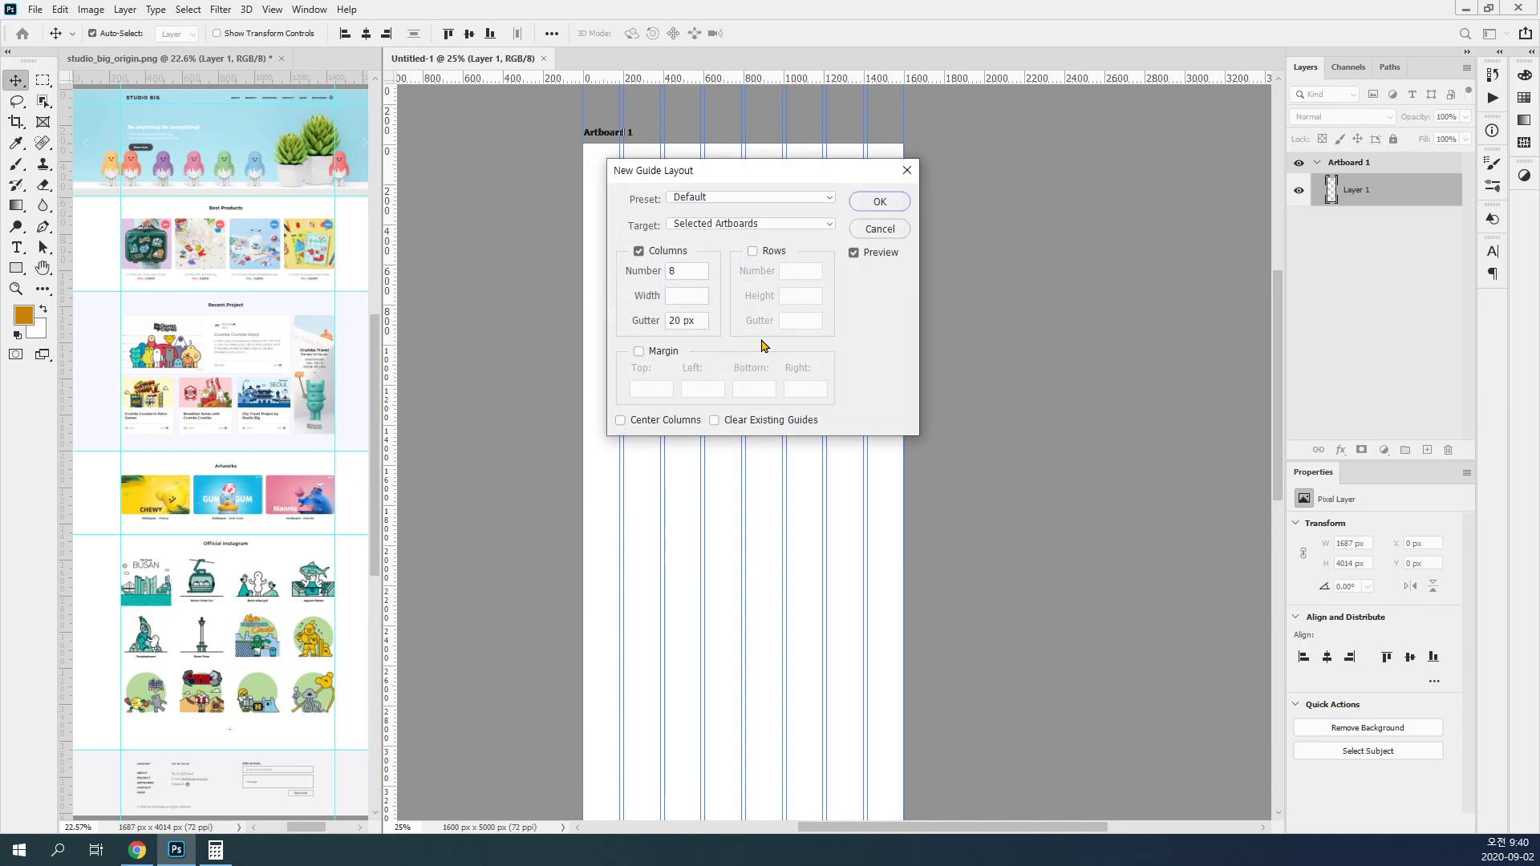
drag(687, 272, 639, 274)
text(12)
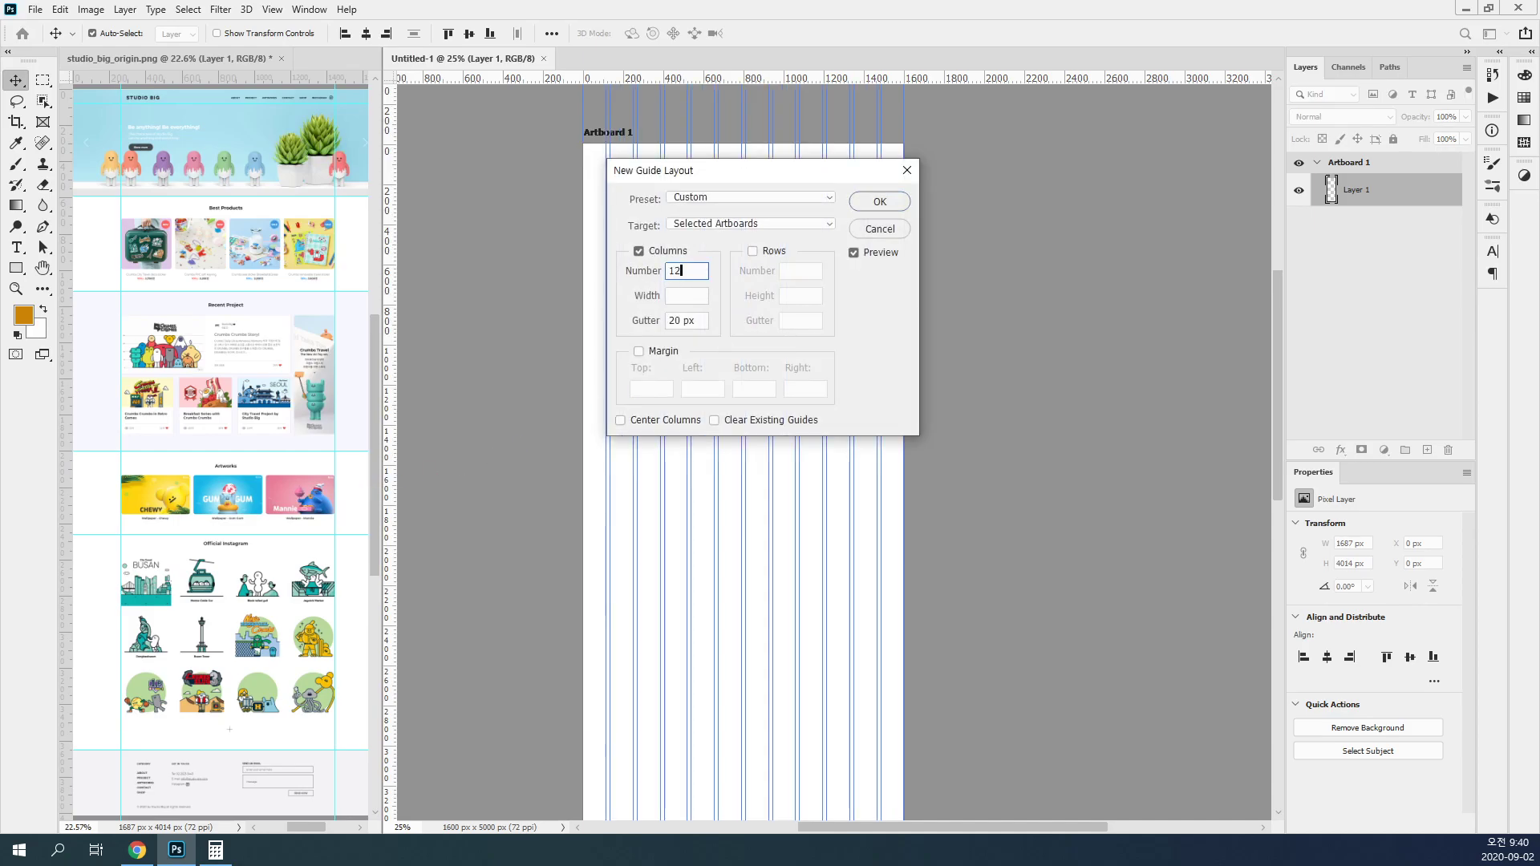
key(BackSpace)
key(BackSpace)
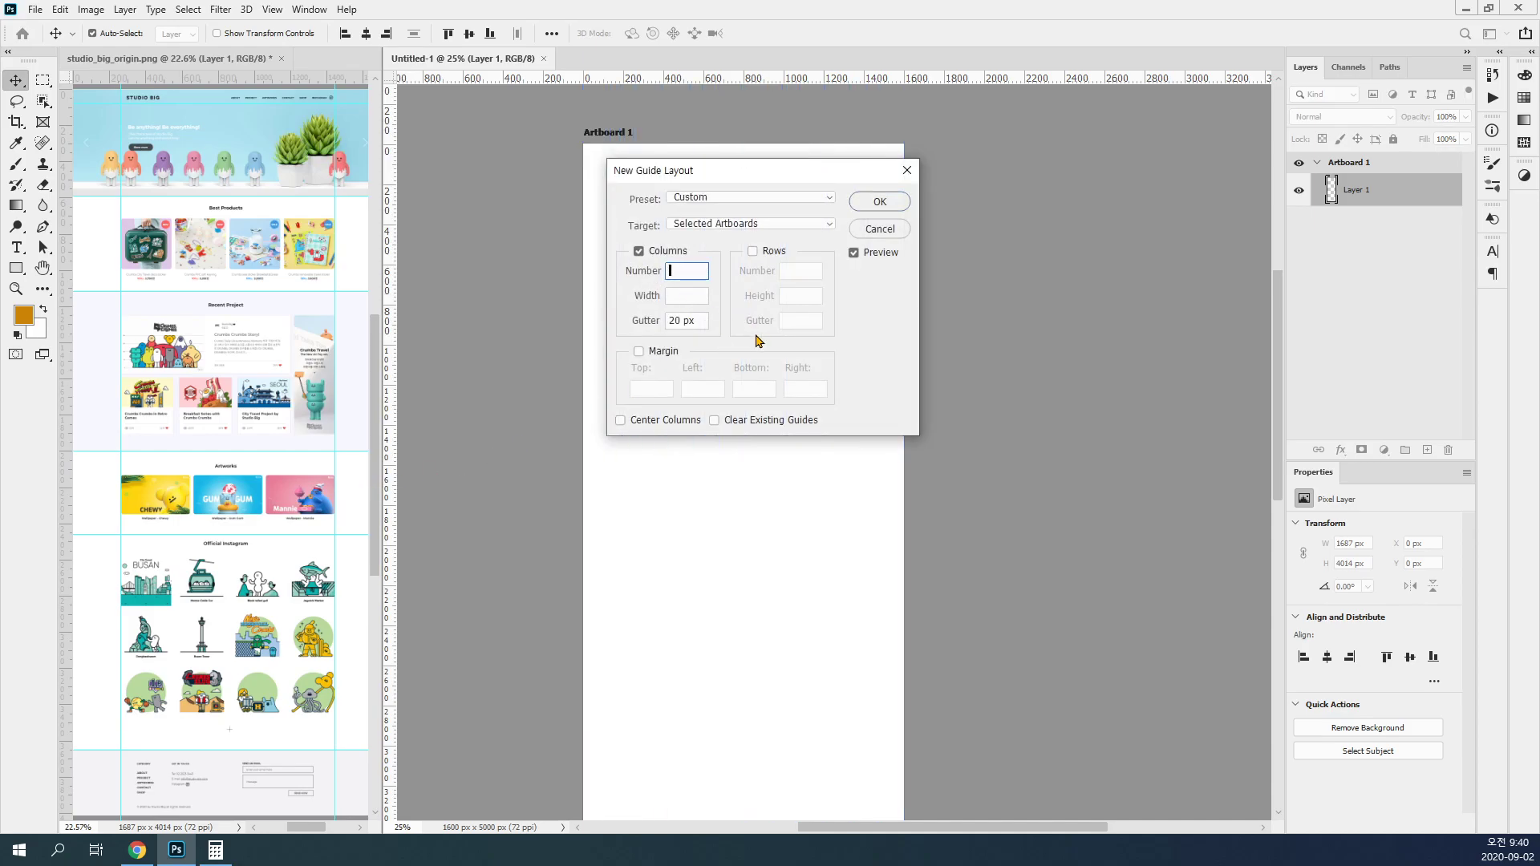
Step: Switch to Calculator, divide 1600 by 80, and return to the guide layout settings in Photoshop
key(XF86Calculator)
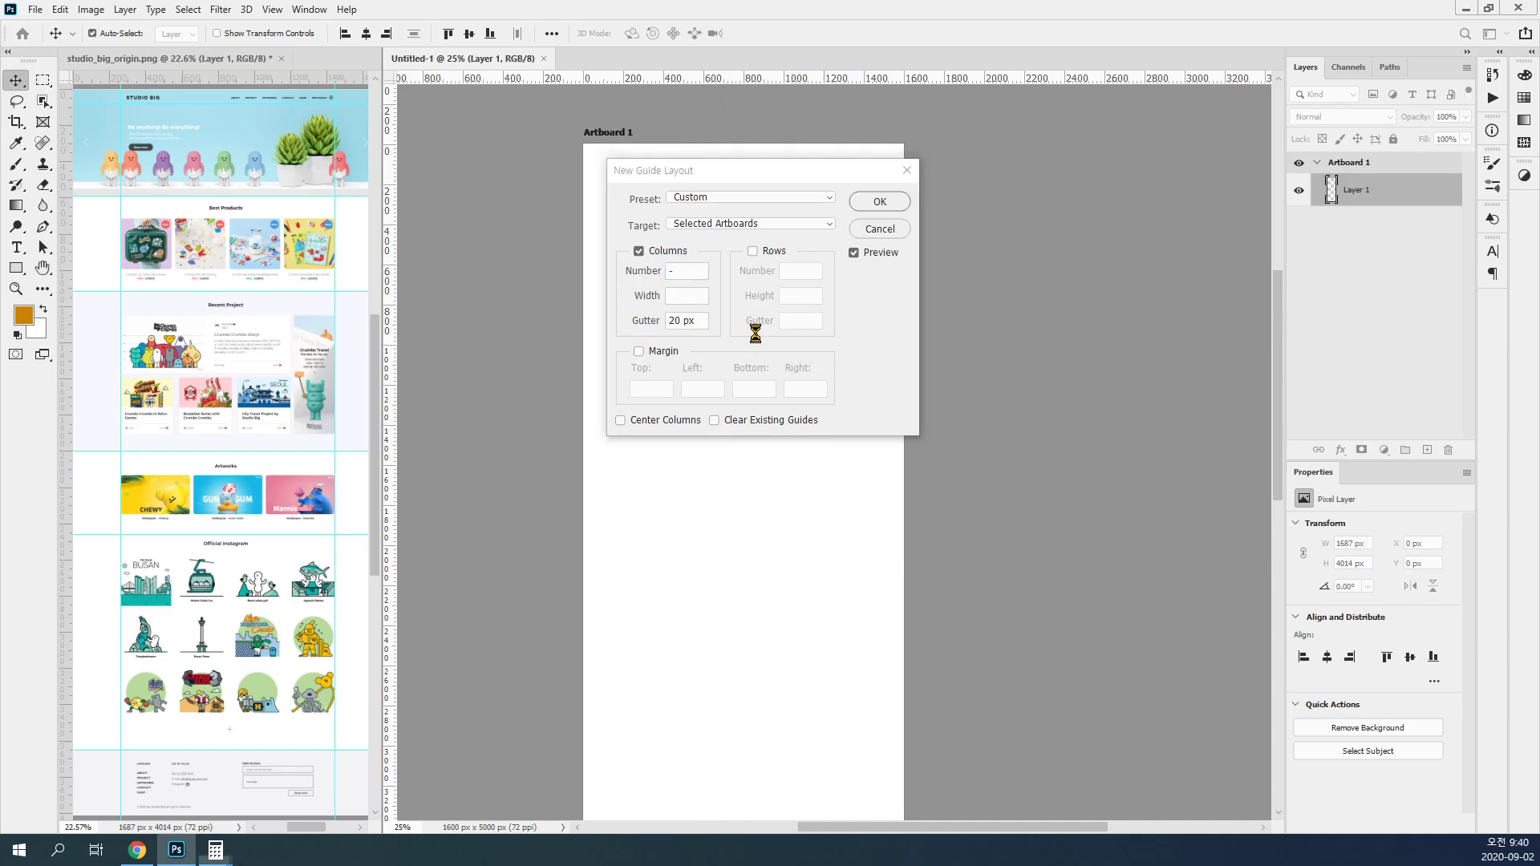
click(882, 236)
text(1600/80)
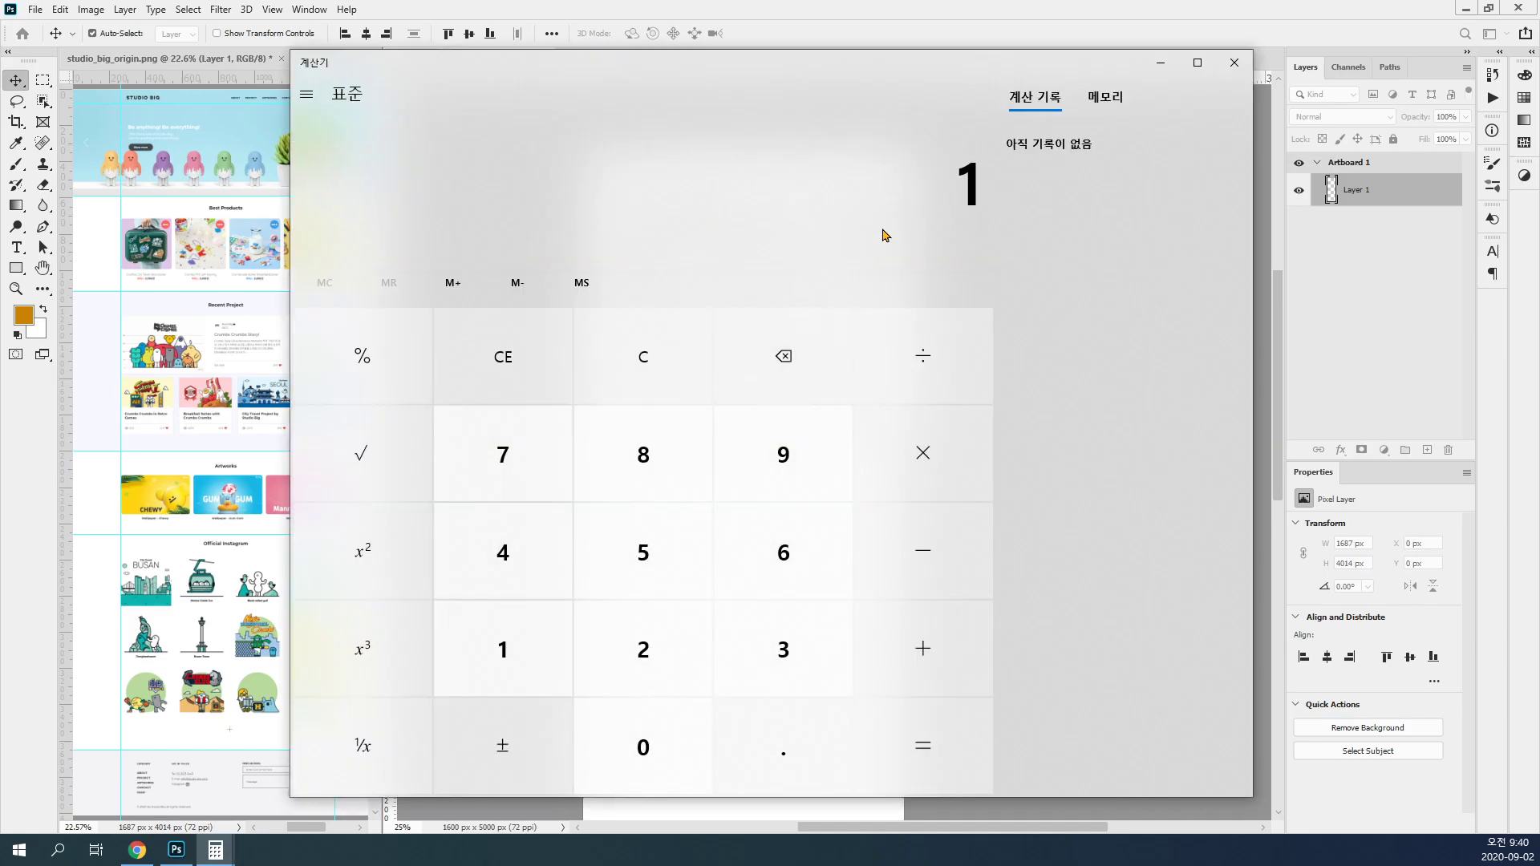
key(Return)
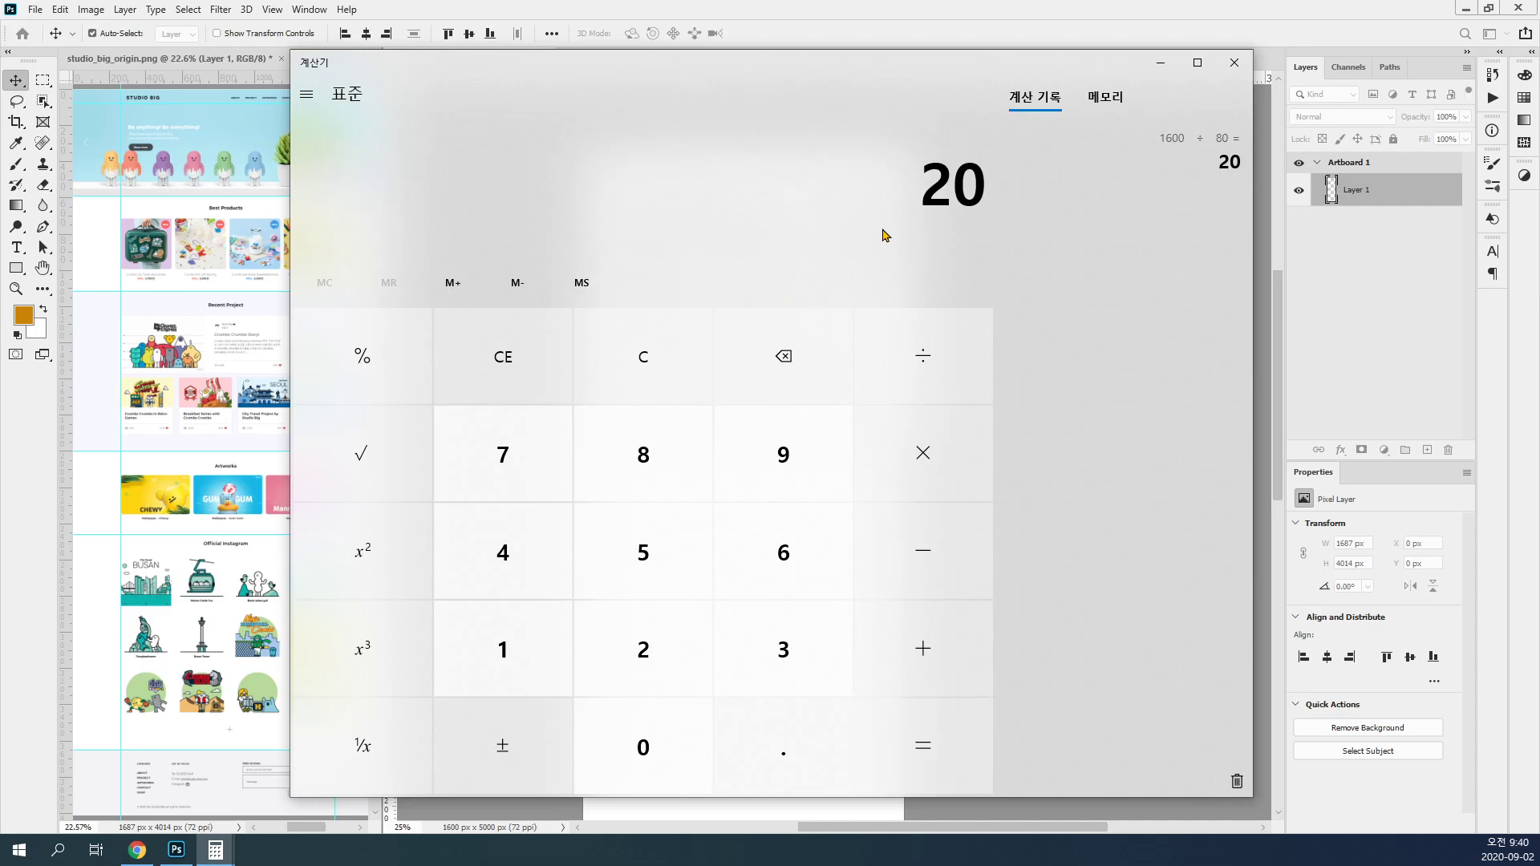
click(1068, 7)
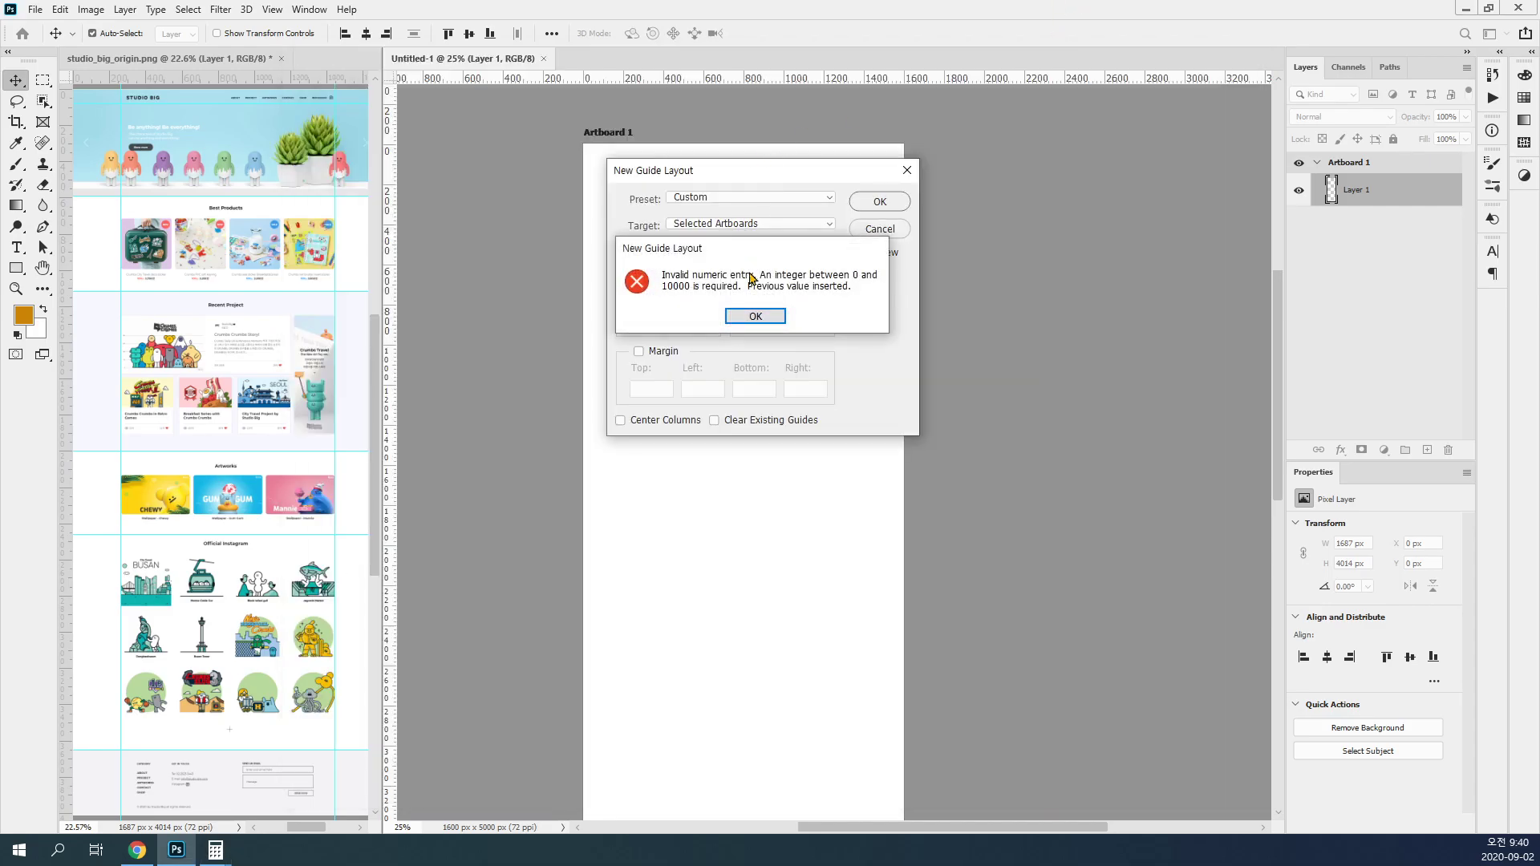
Step: Dismiss the error message and set the guide layout to 20 columns with a width of 60 px
click(756, 316)
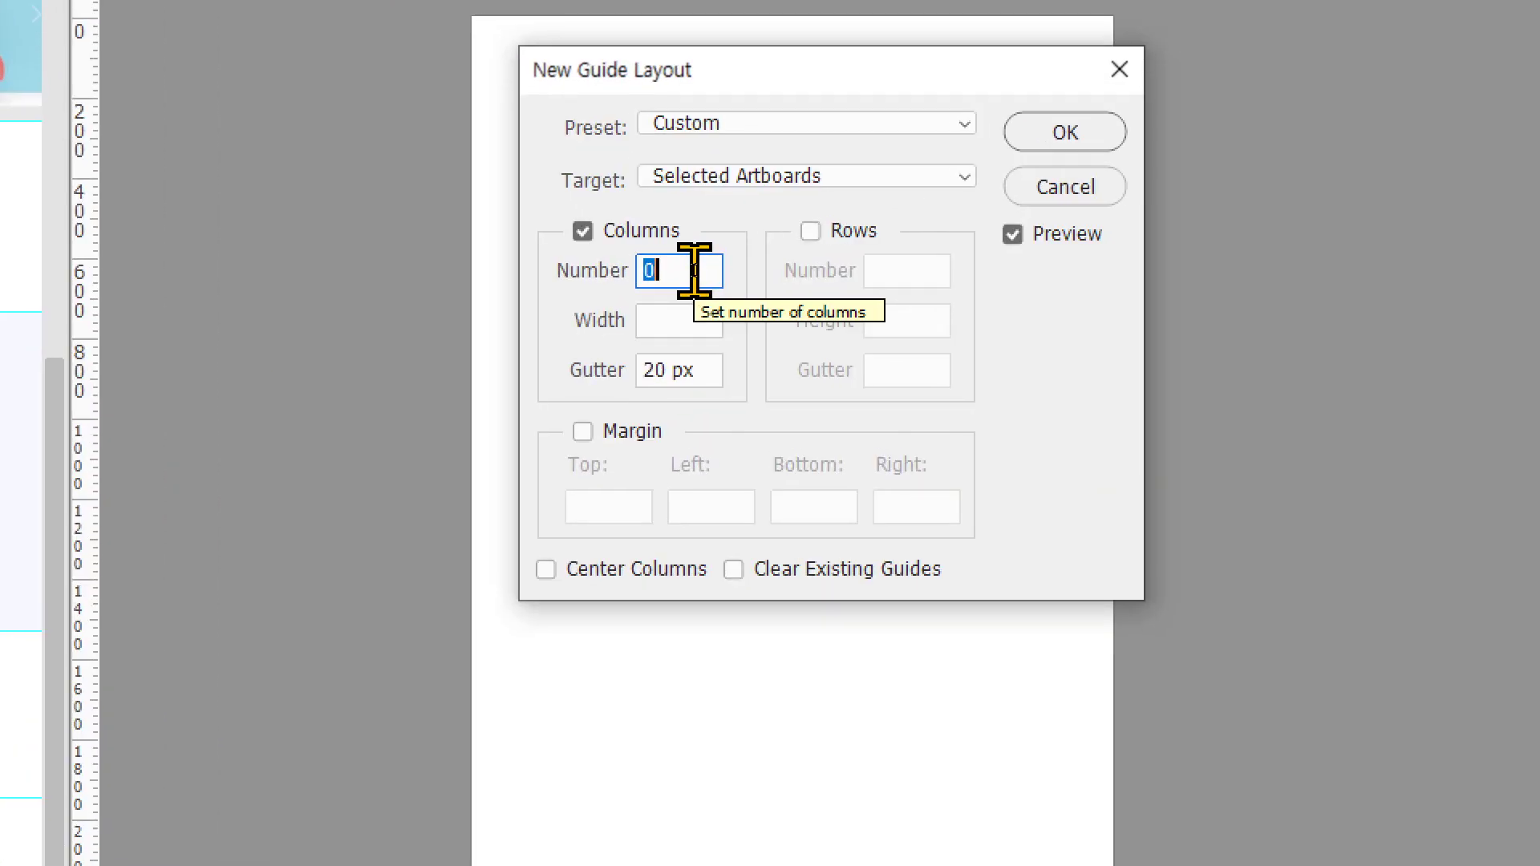
text(20)
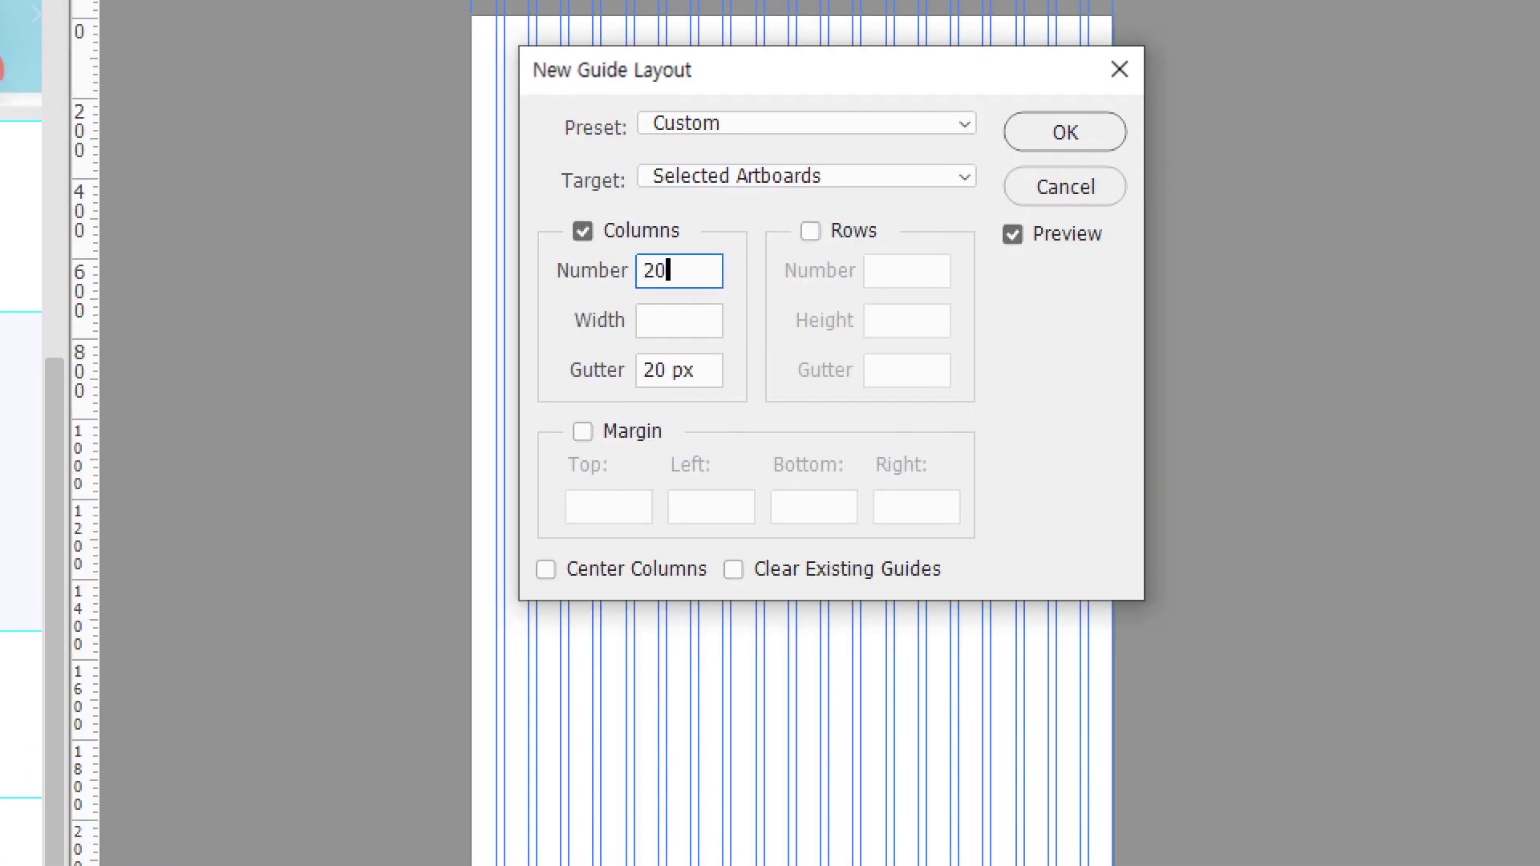
click(686, 321)
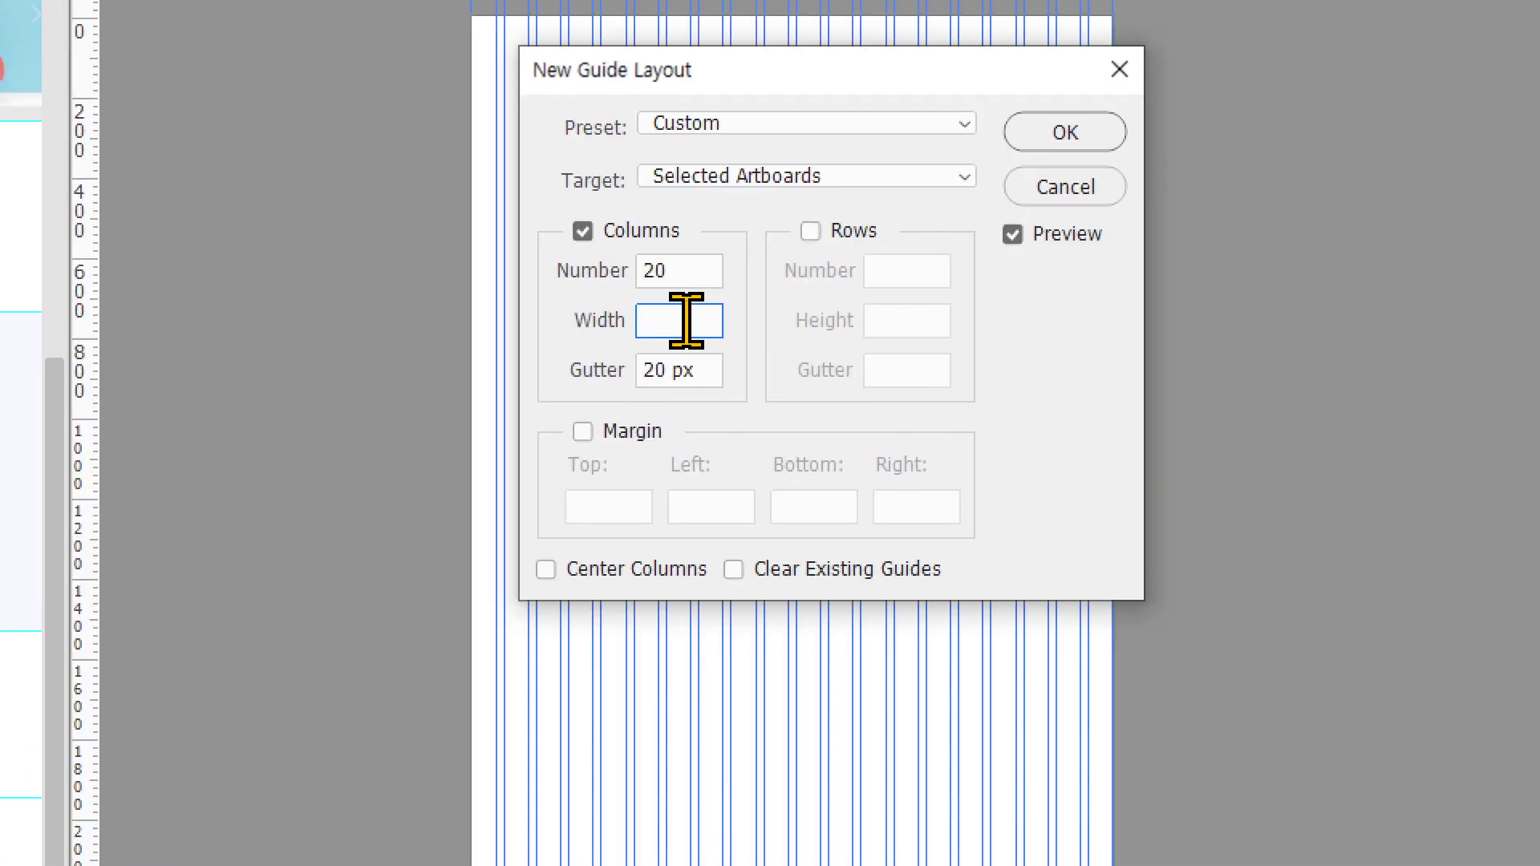
text(60)
click(595, 327)
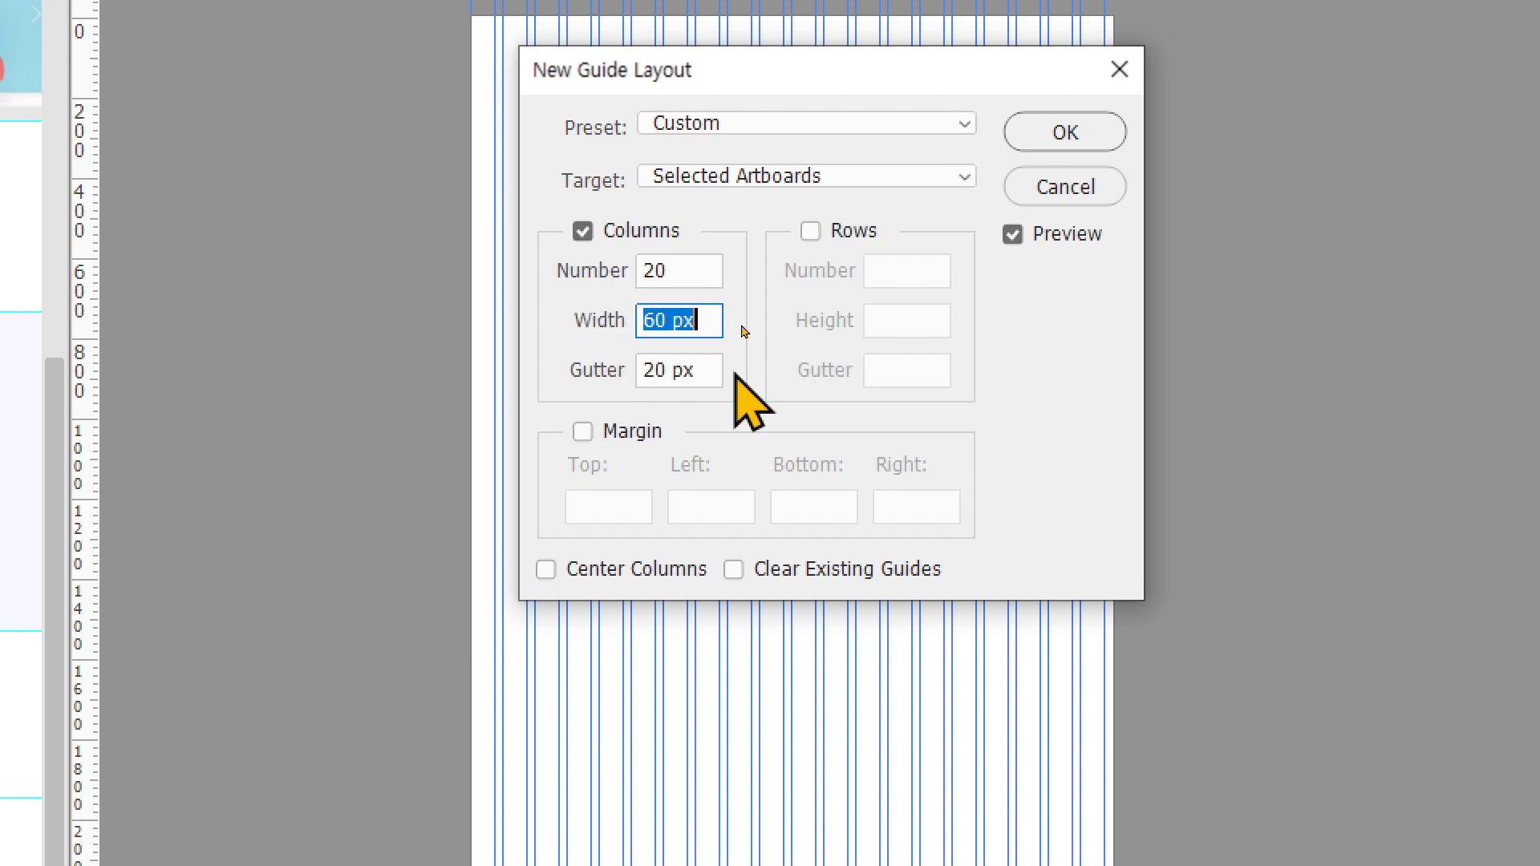
Step: Enable margins with 10 px left and right and empty top and bottom values, and create the column guides
click(603, 431)
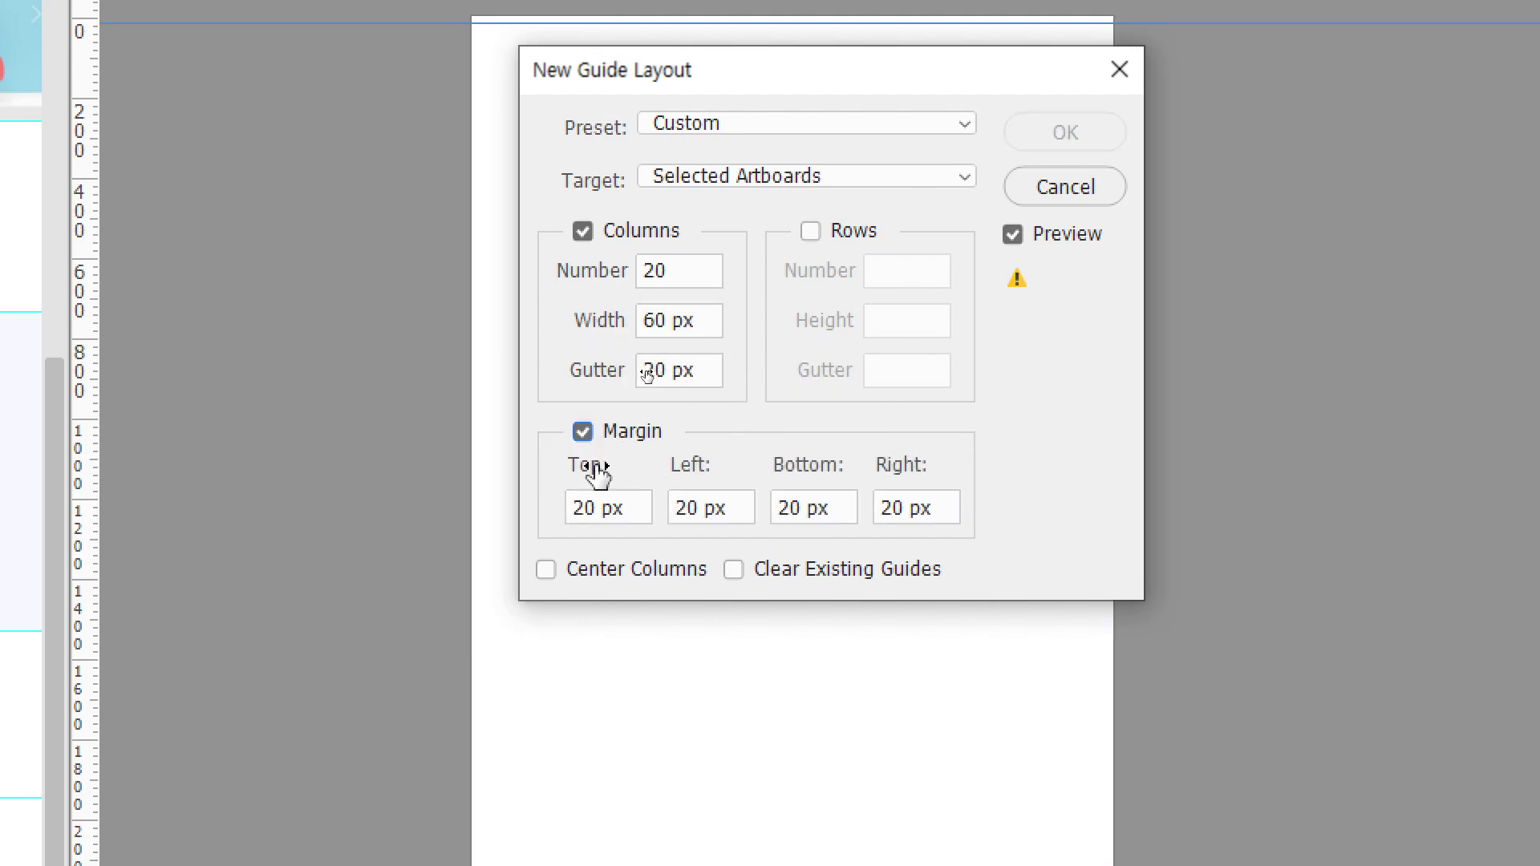
drag(622, 507, 515, 507)
key(BackSpace)
key(Tab)
text(10)
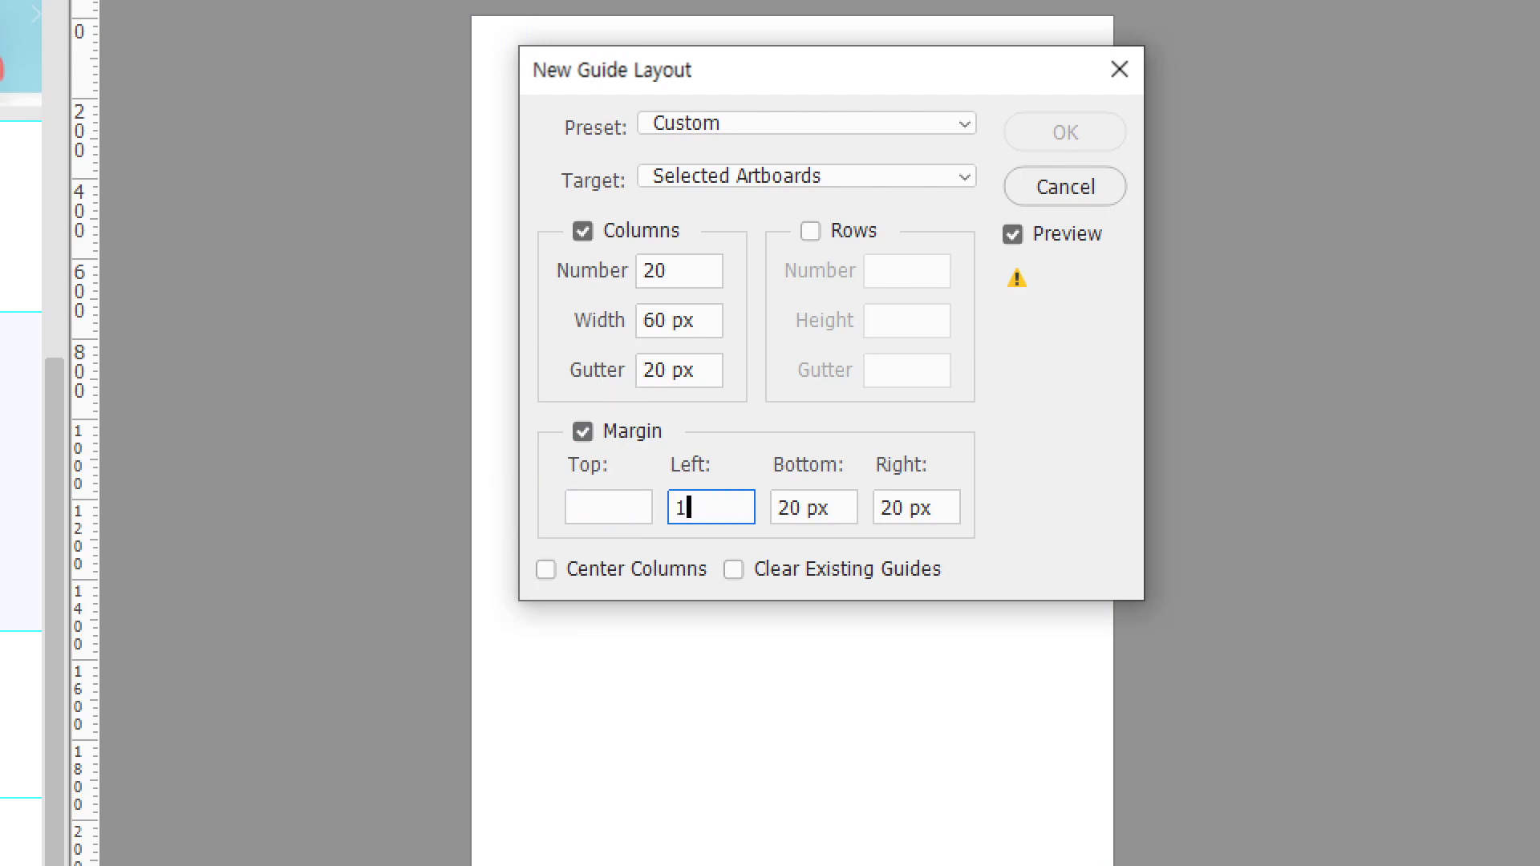
key(Tab)
key(BackSpace)
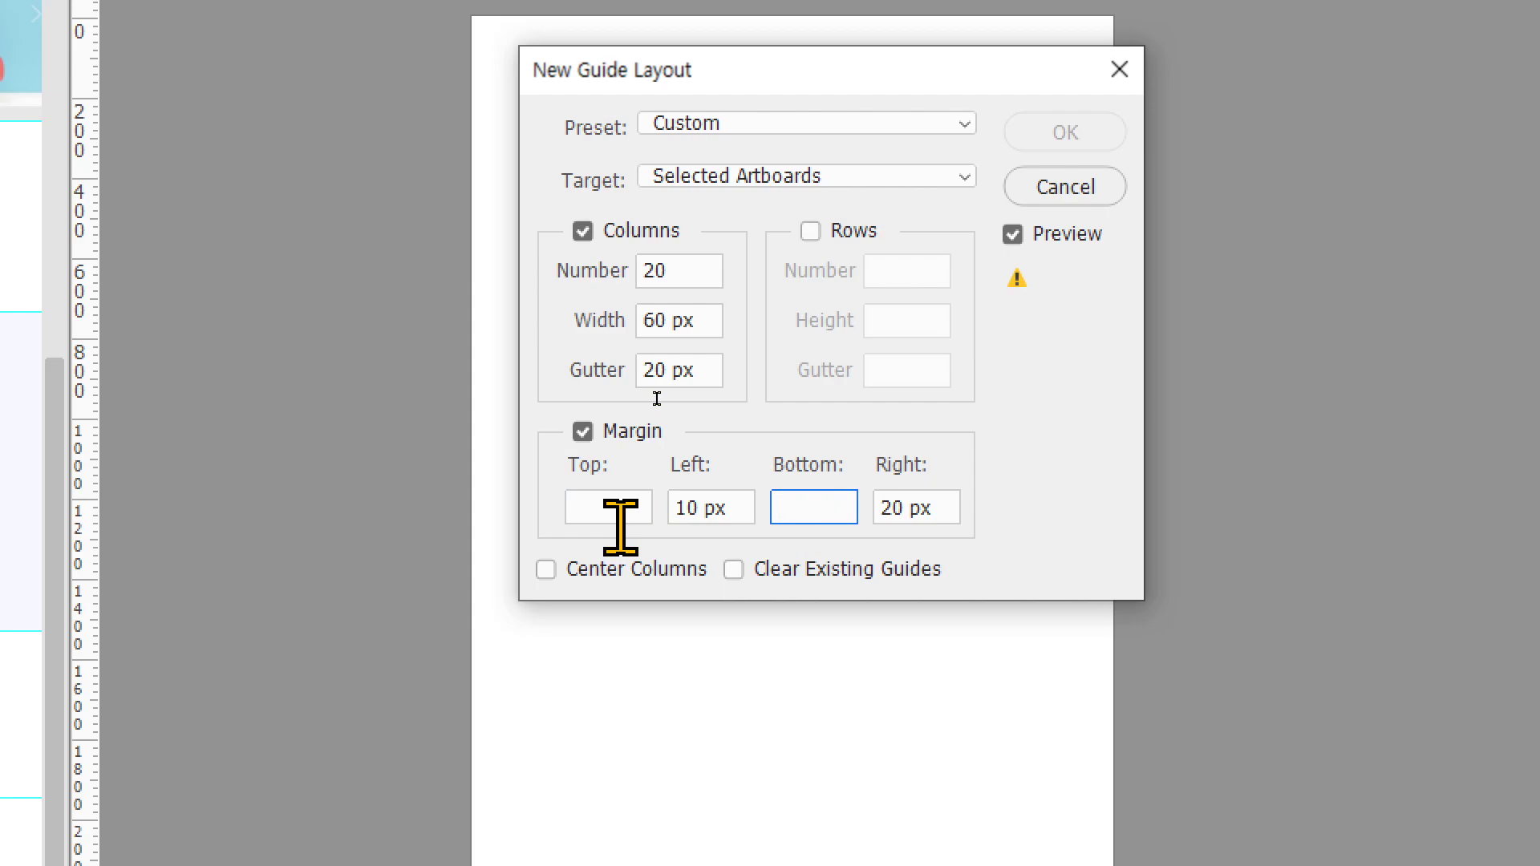
key(Tab)
text(10)
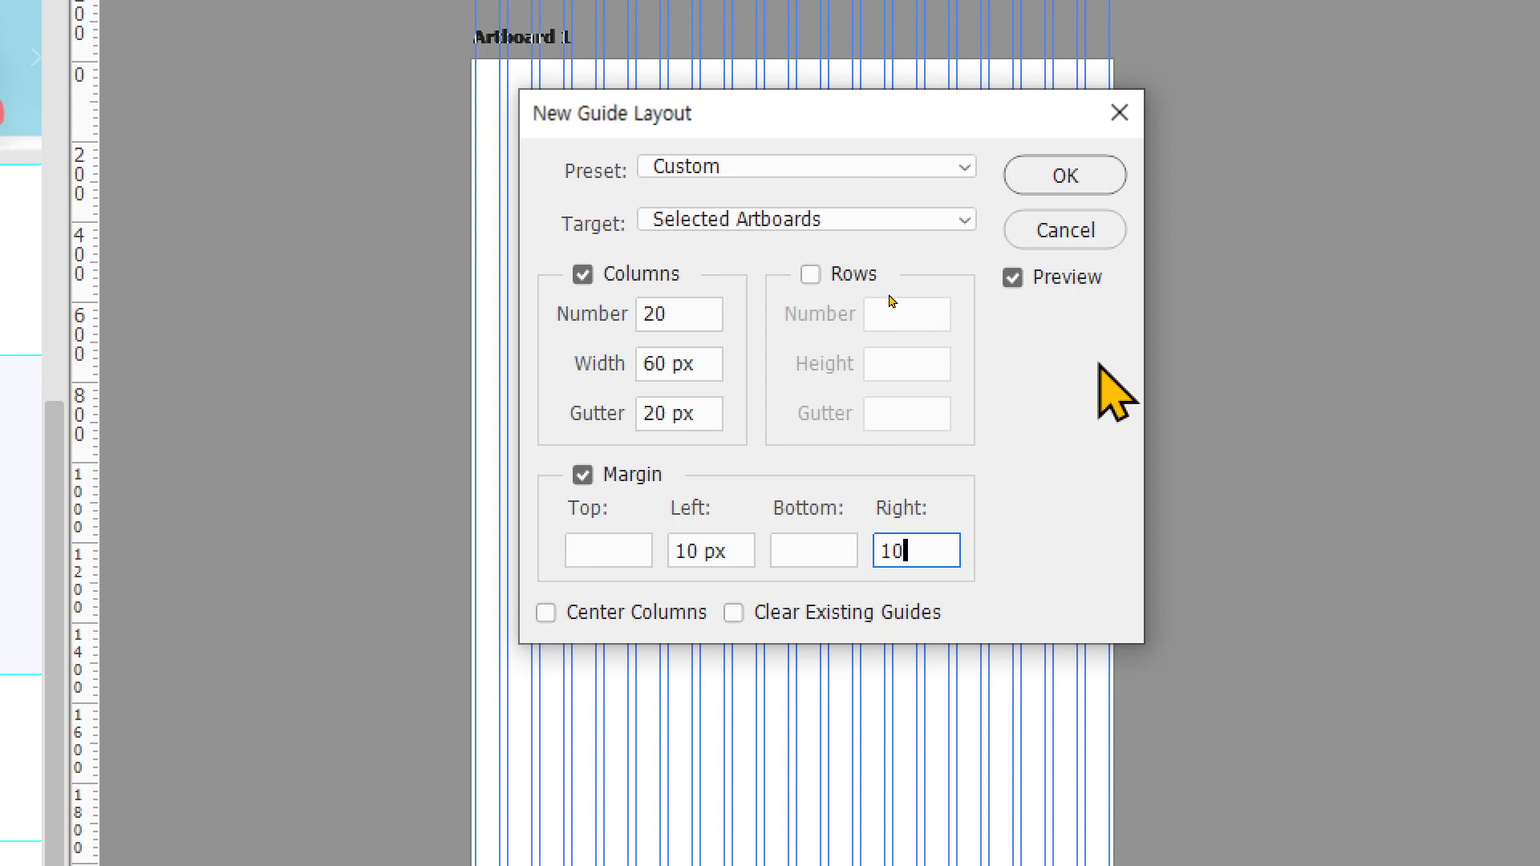
click(1079, 175)
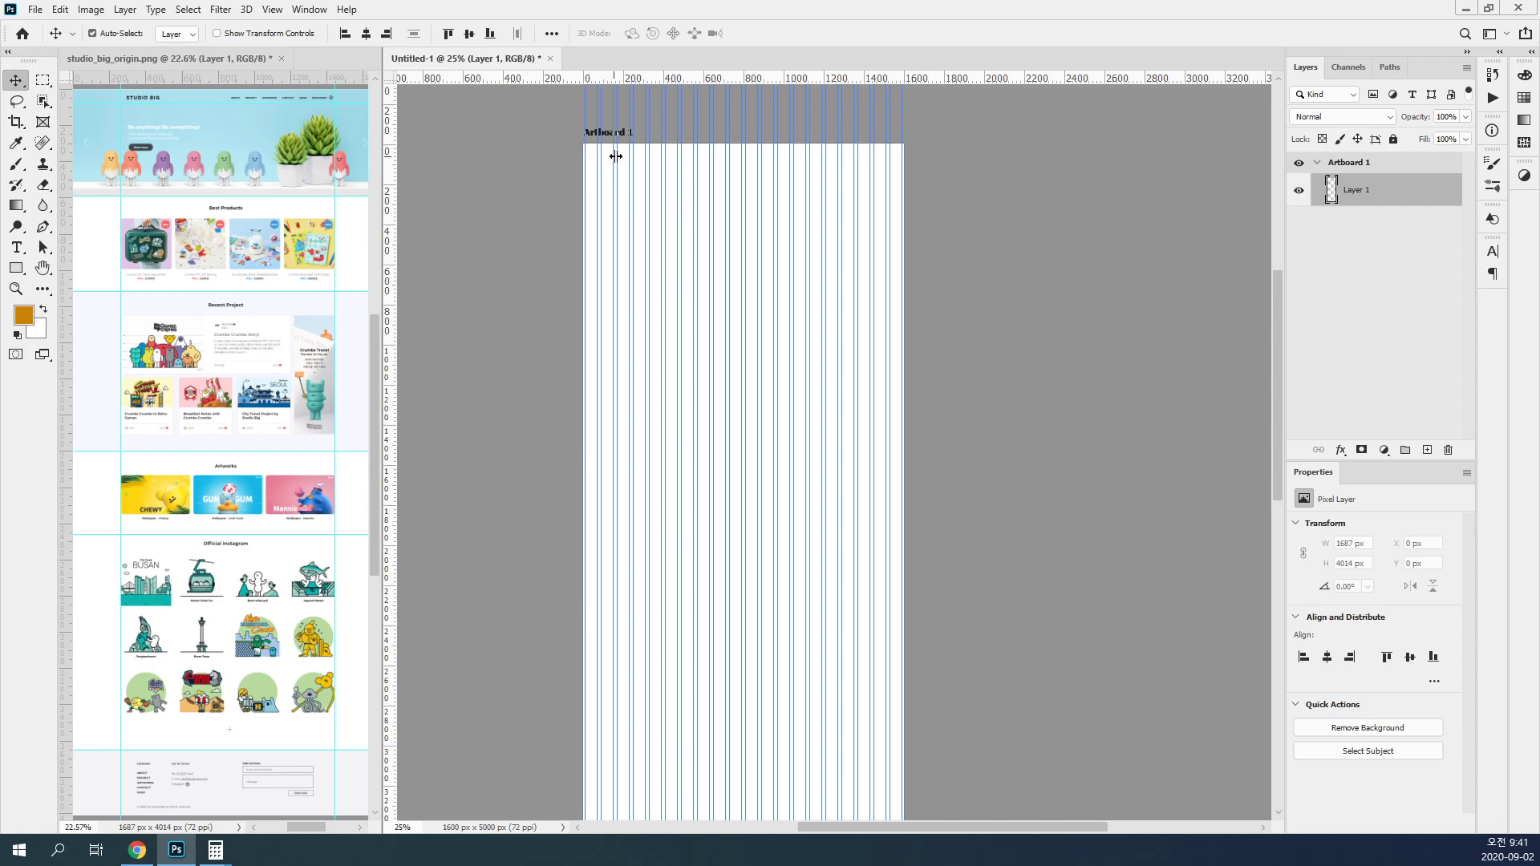
Step: Check the artboard guides' visibility by selecting the artboard, deselecting all layers, and selecting Layer 1 again
click(1024, 256)
key(shift+v)
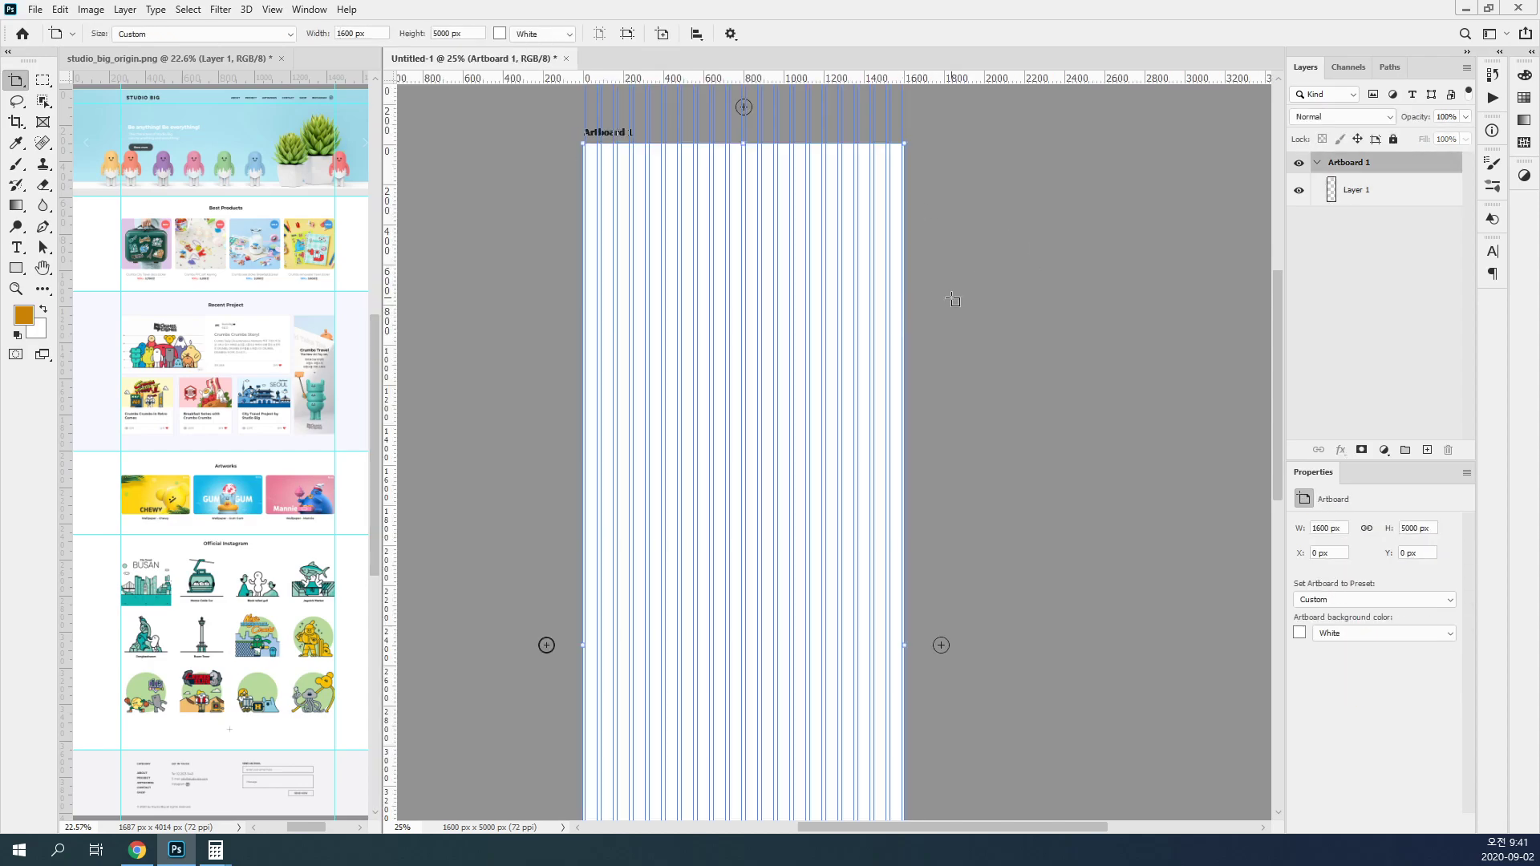
click(1371, 227)
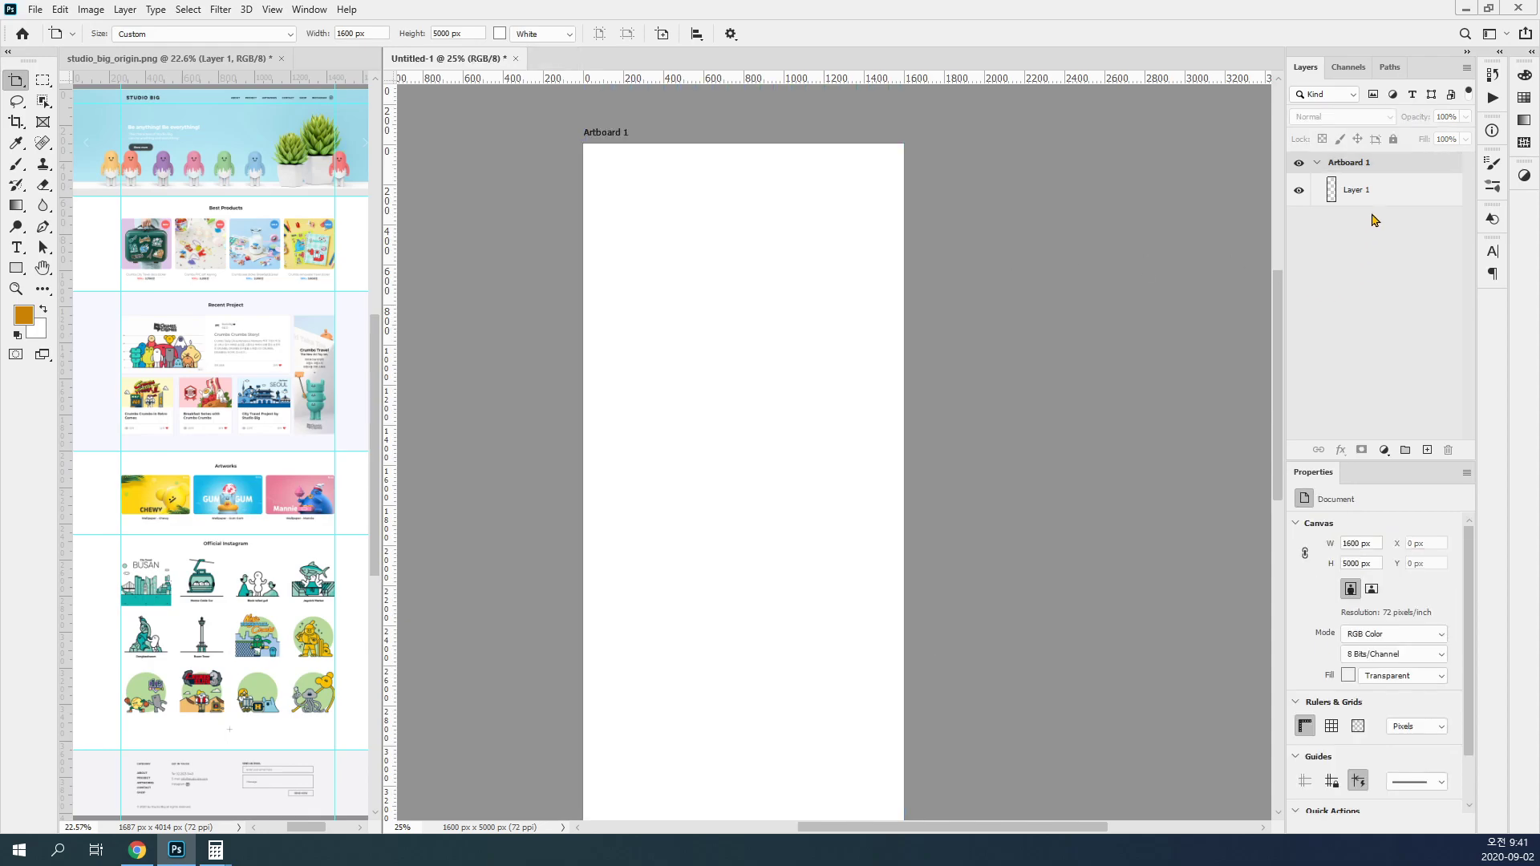
click(1375, 192)
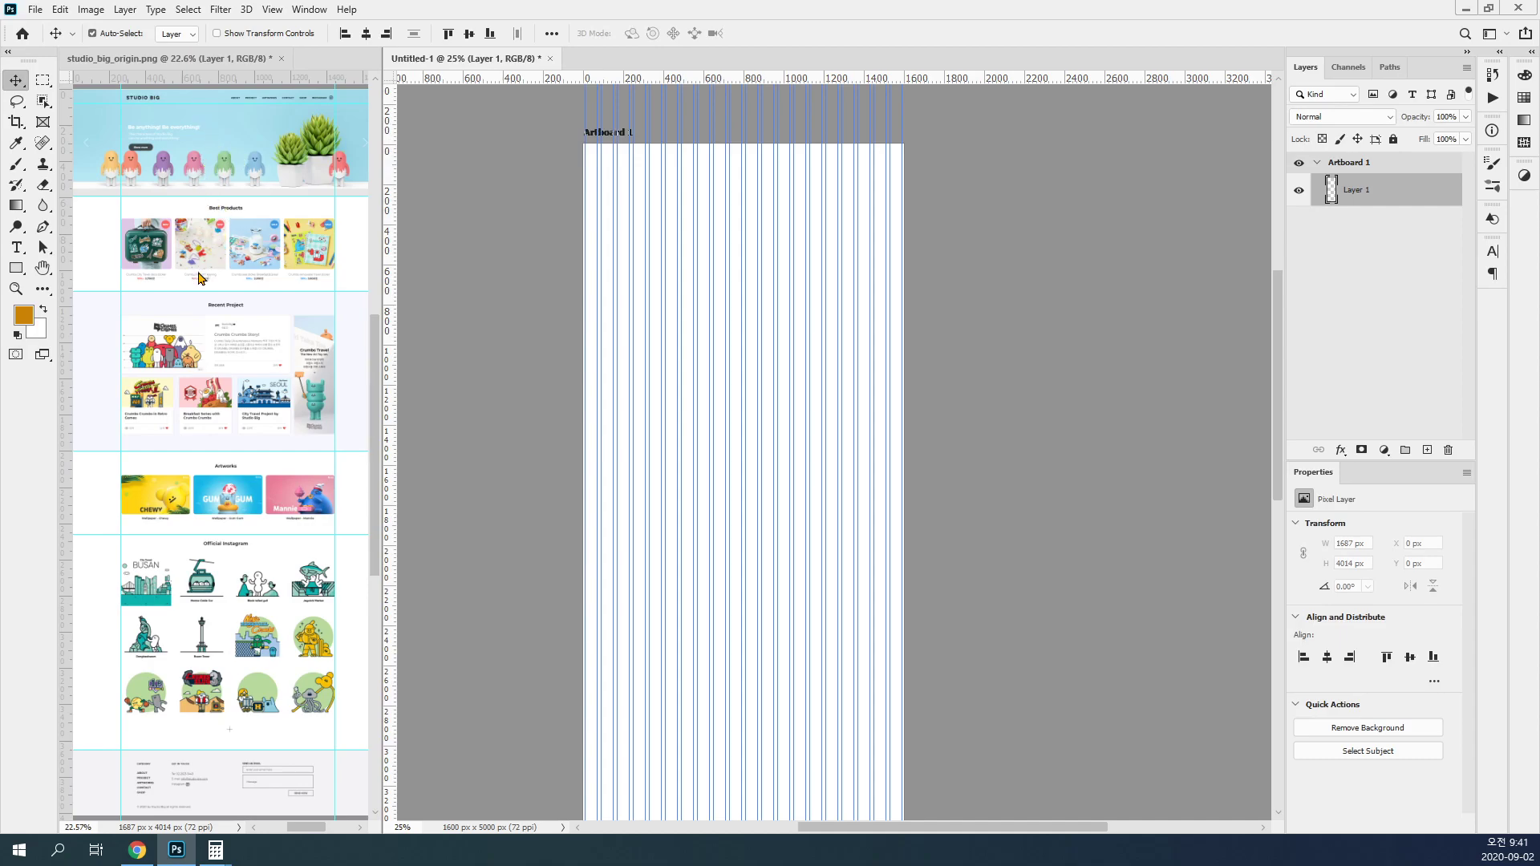
Step: Add a horizontal guide at 80 px on the artboard
scroll(719, 200, up, 1)
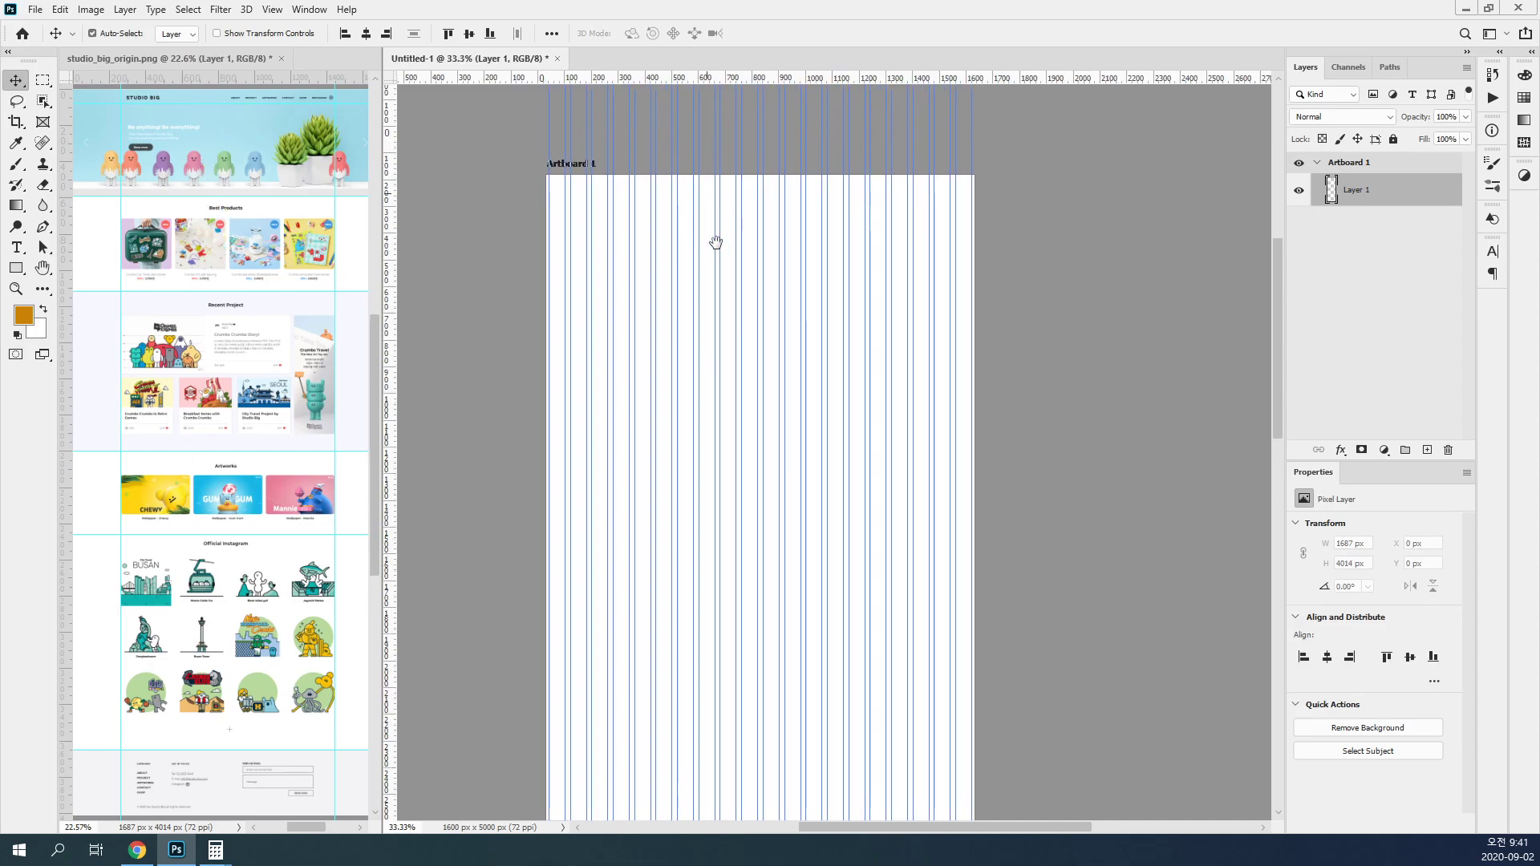
click(272, 9)
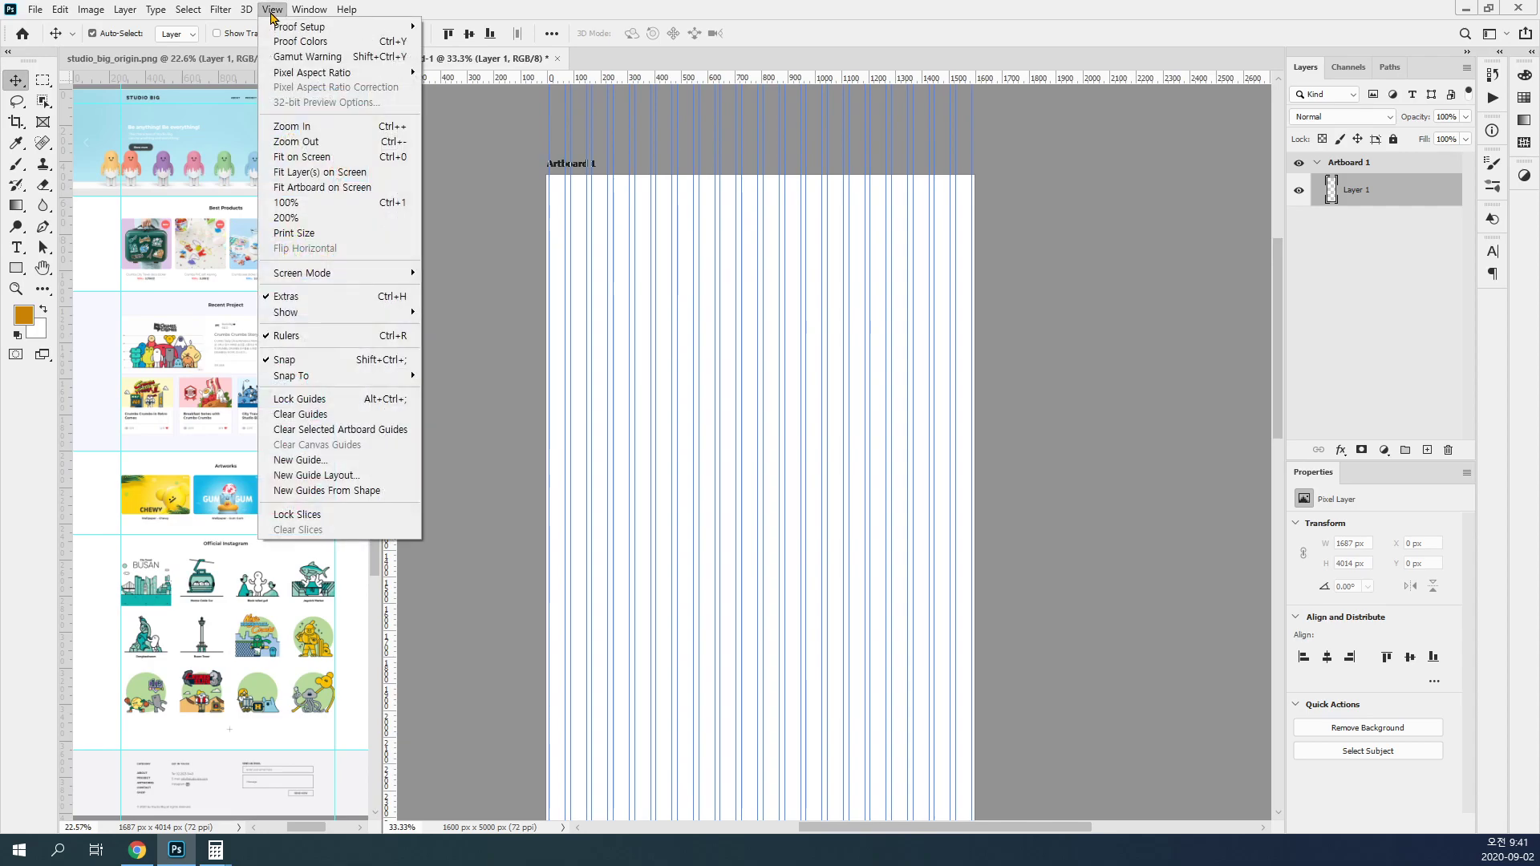
click(345, 460)
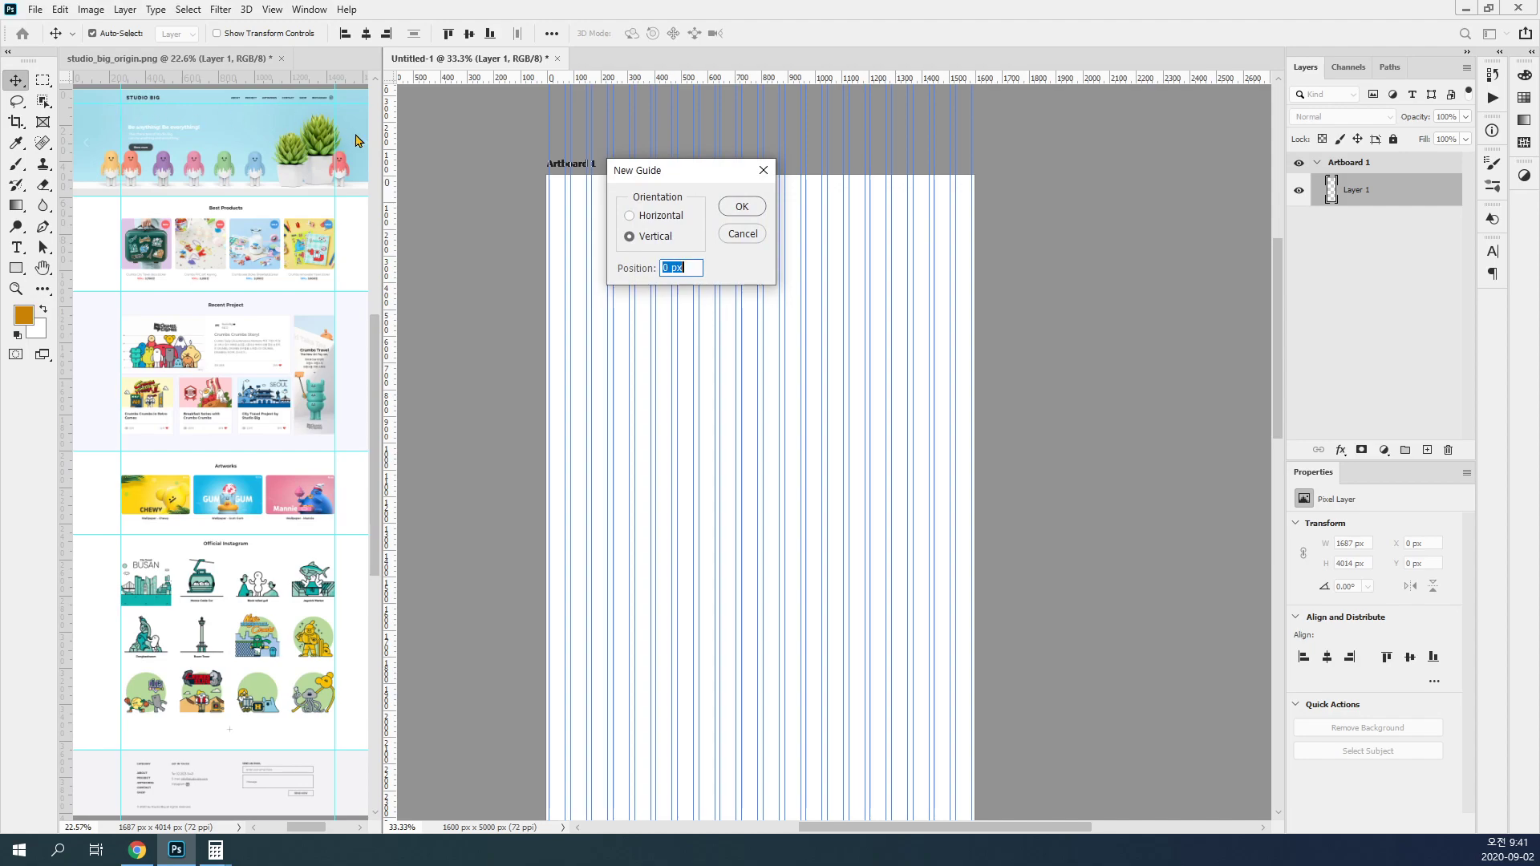
drag(662, 180, 701, 221)
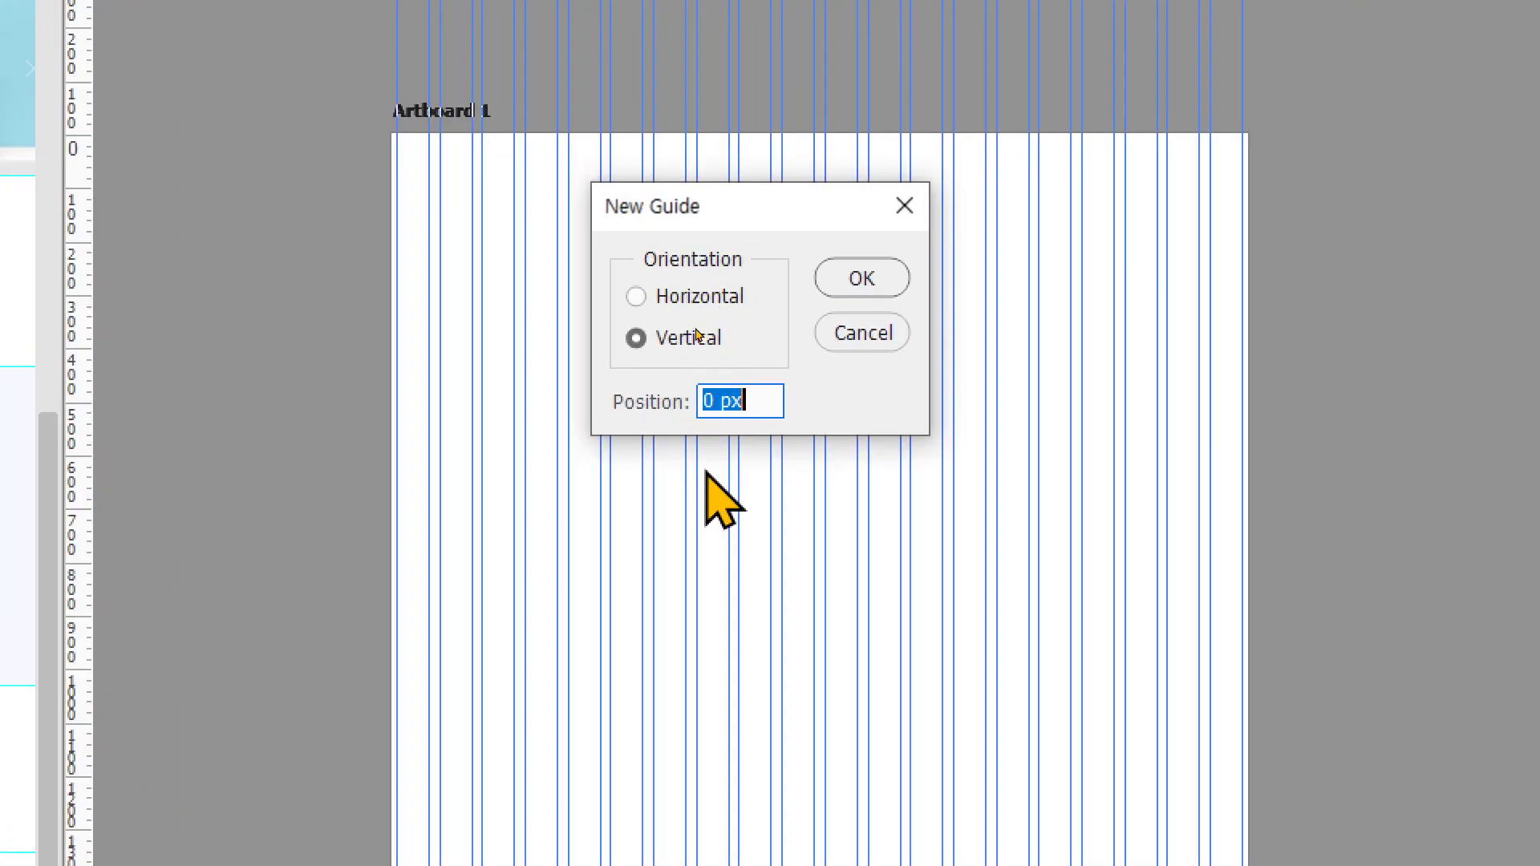
click(695, 298)
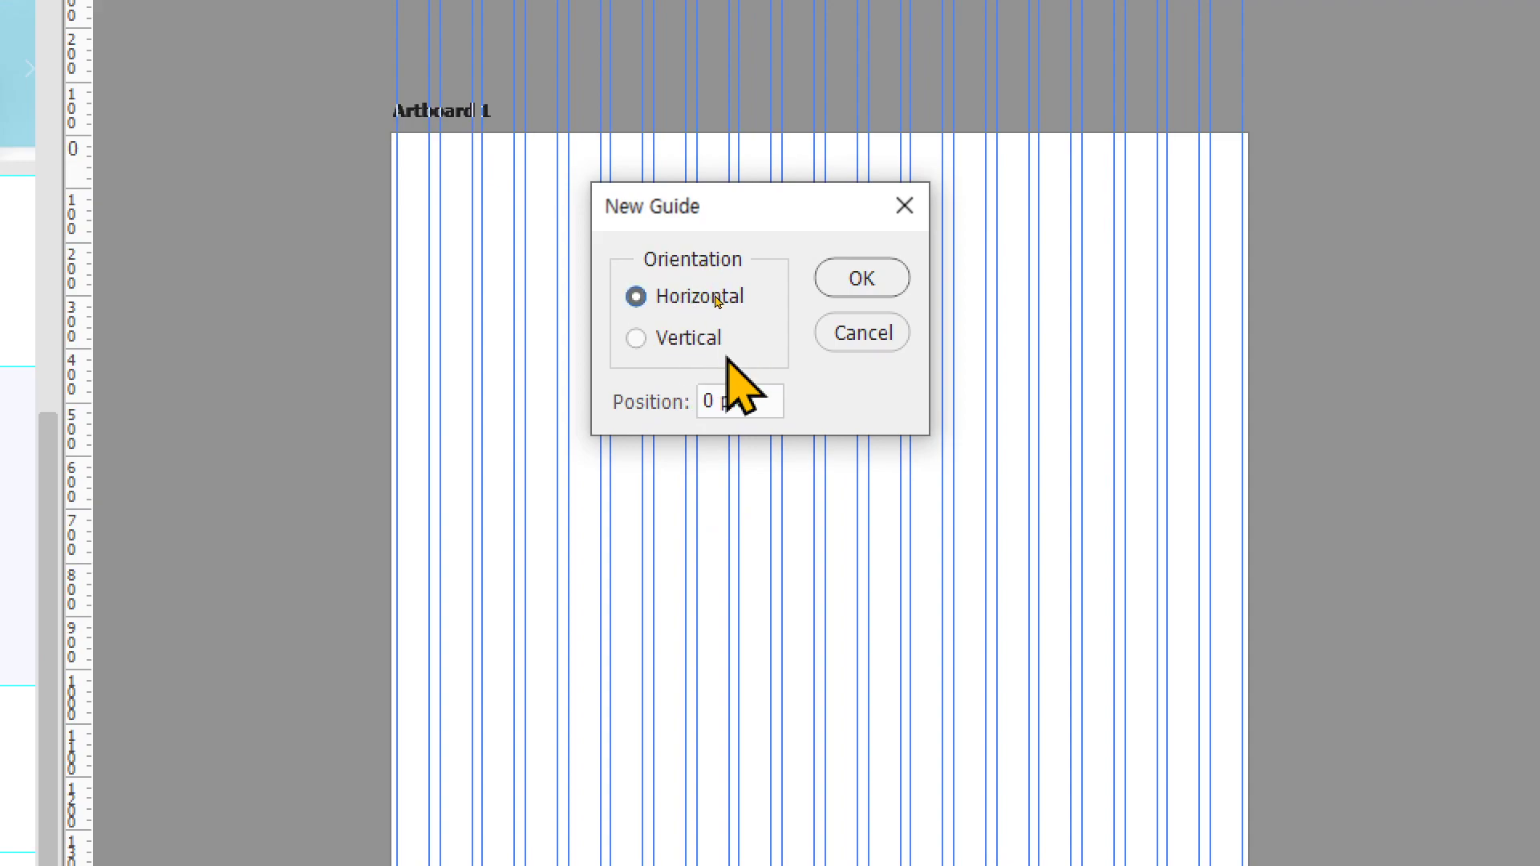
drag(749, 402, 684, 399)
text(80)
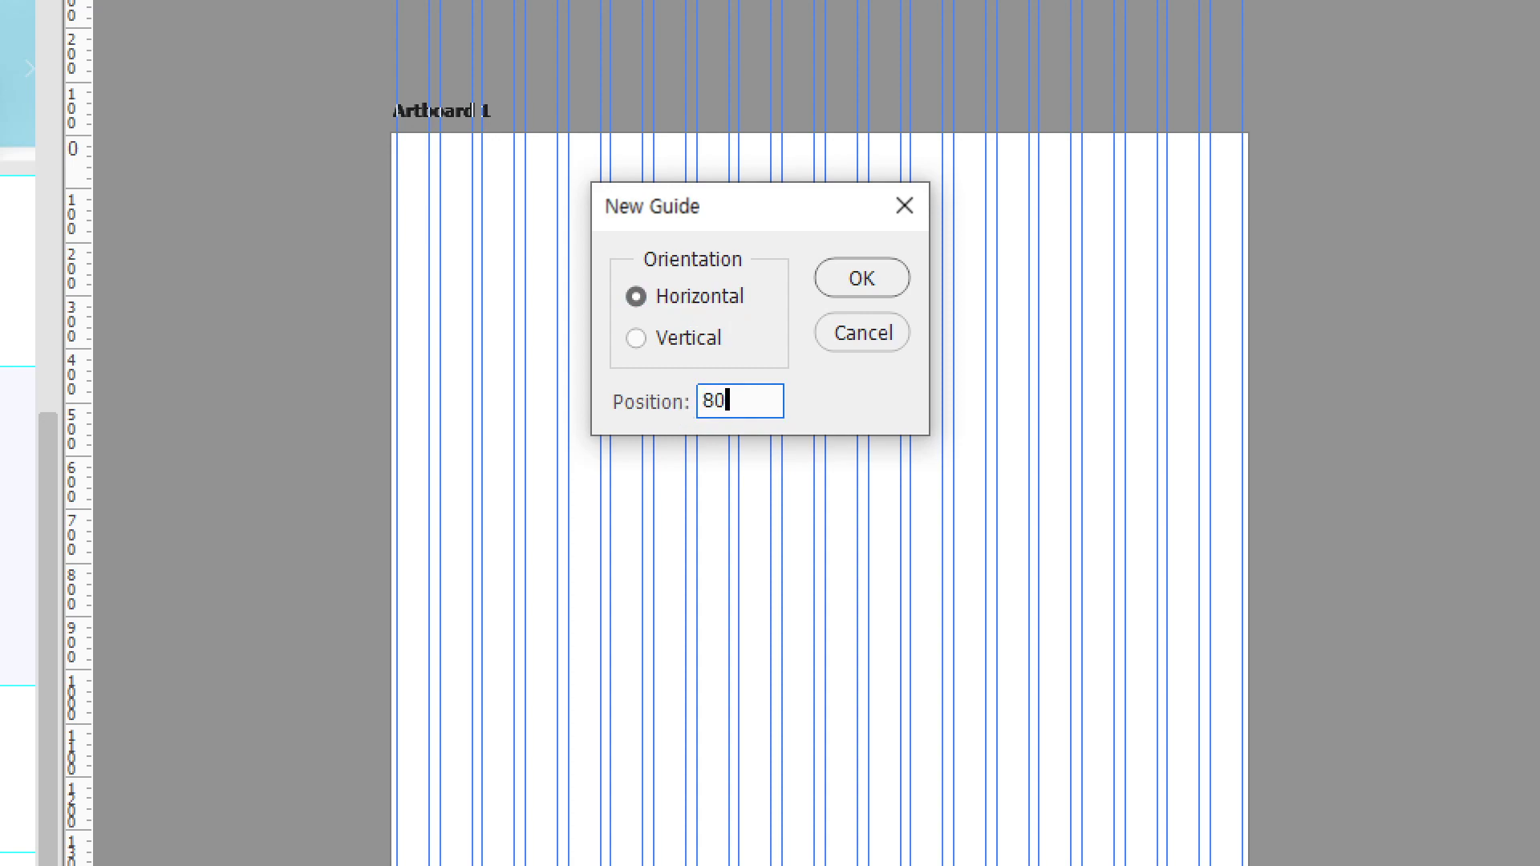
click(862, 277)
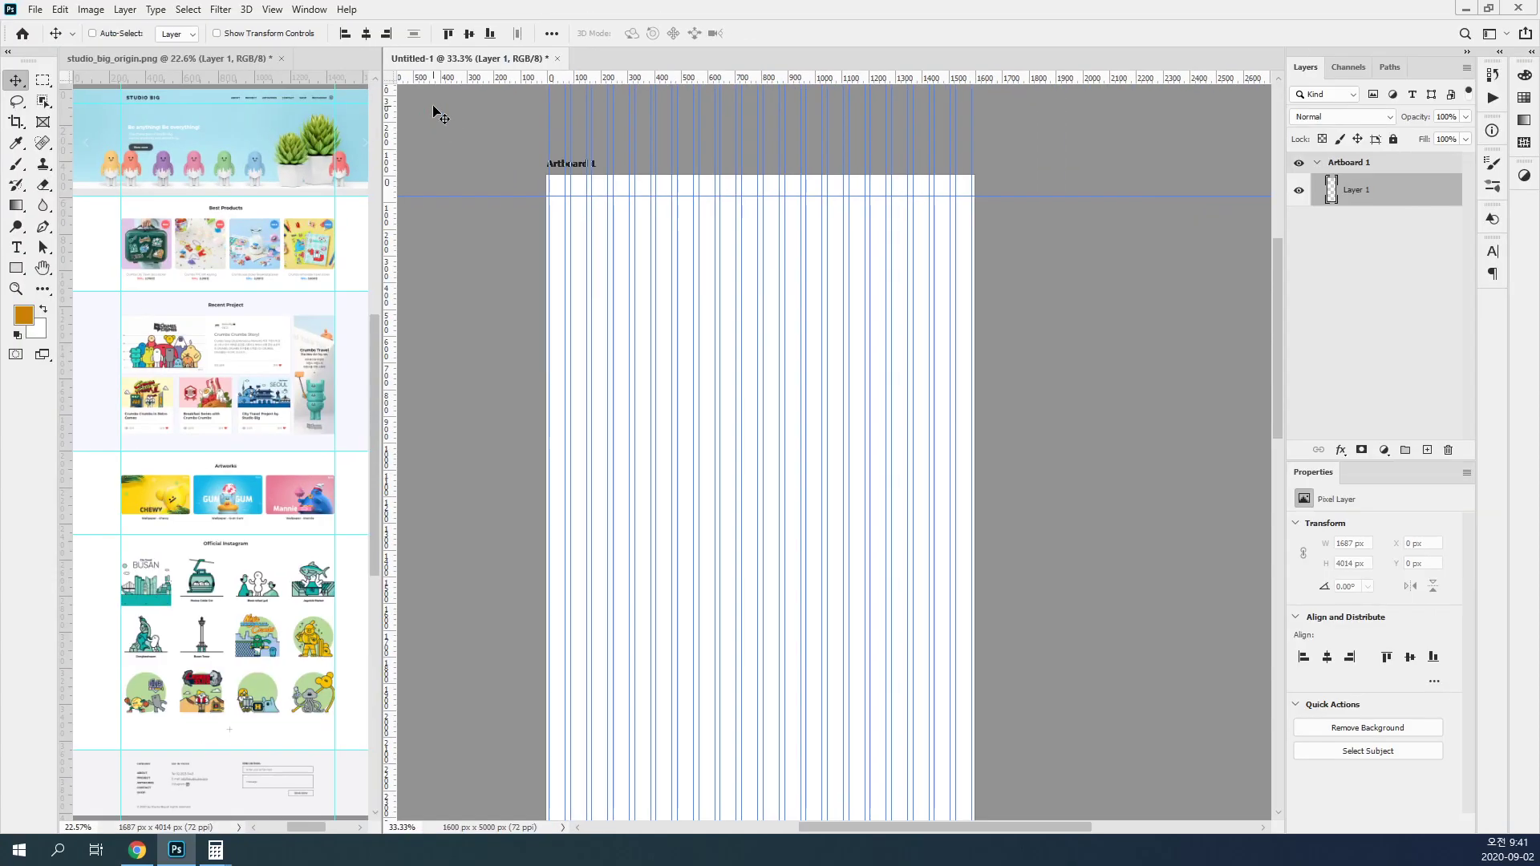
Step: Start another new horizontal guide and enter 590 as its position
click(271, 9)
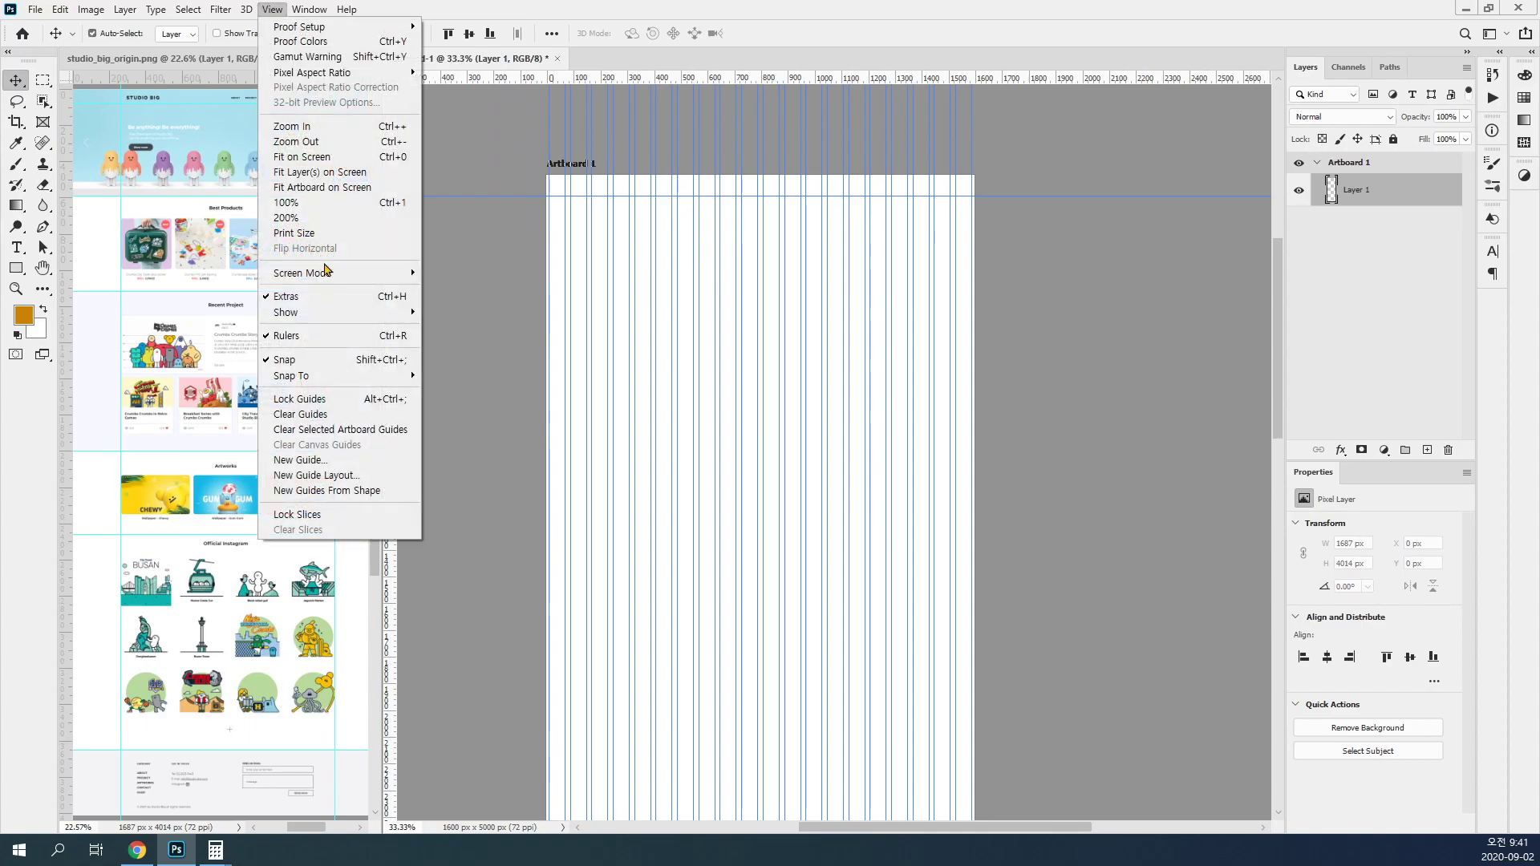
click(337, 462)
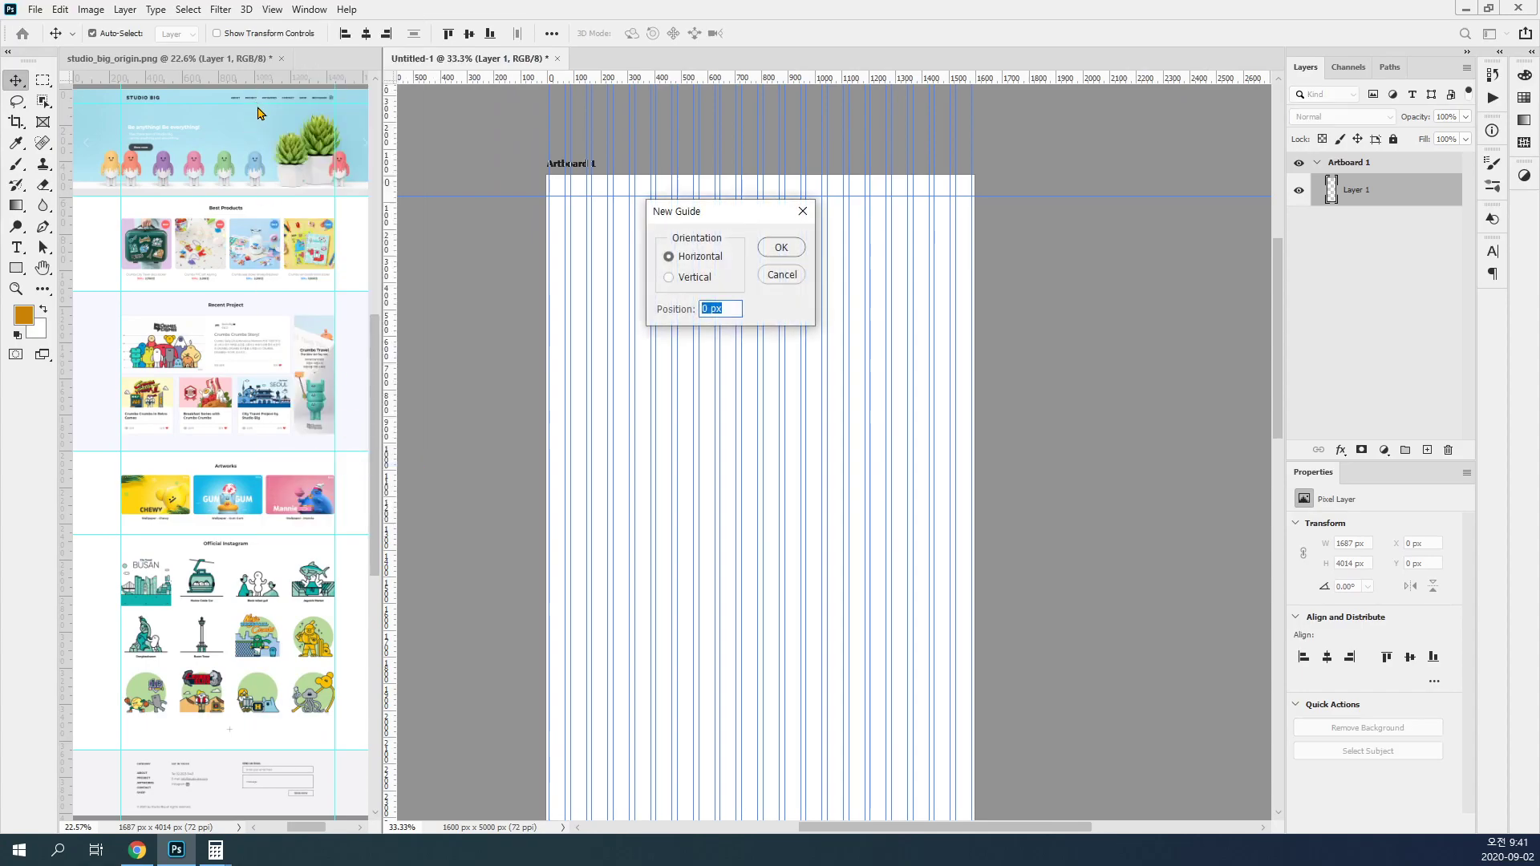
text(590)
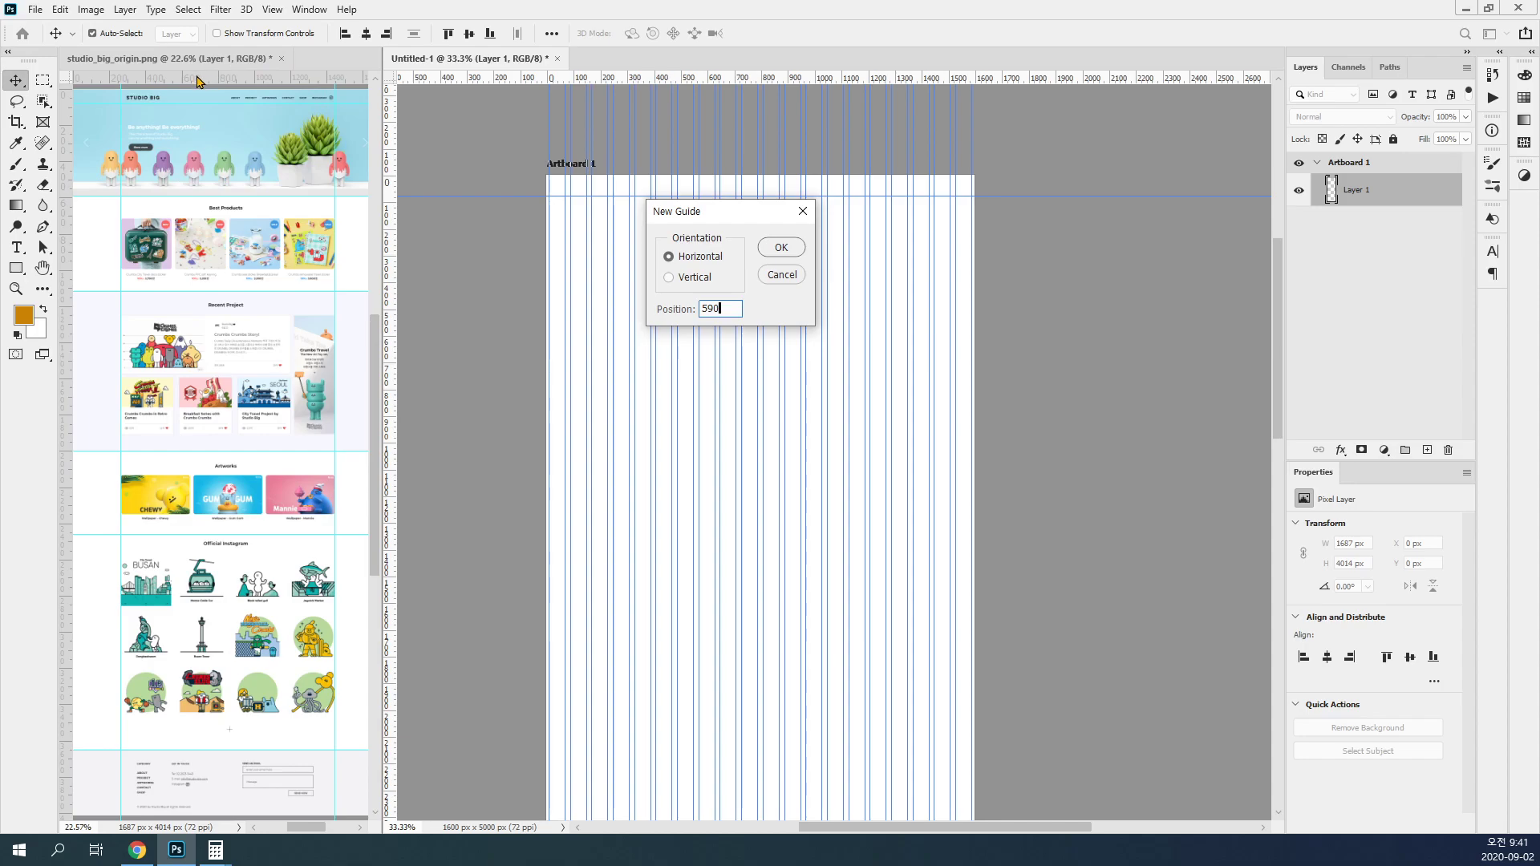
Step: Switch to Chrome and open the live Studio Big website from its GDWEB award page
click(138, 849)
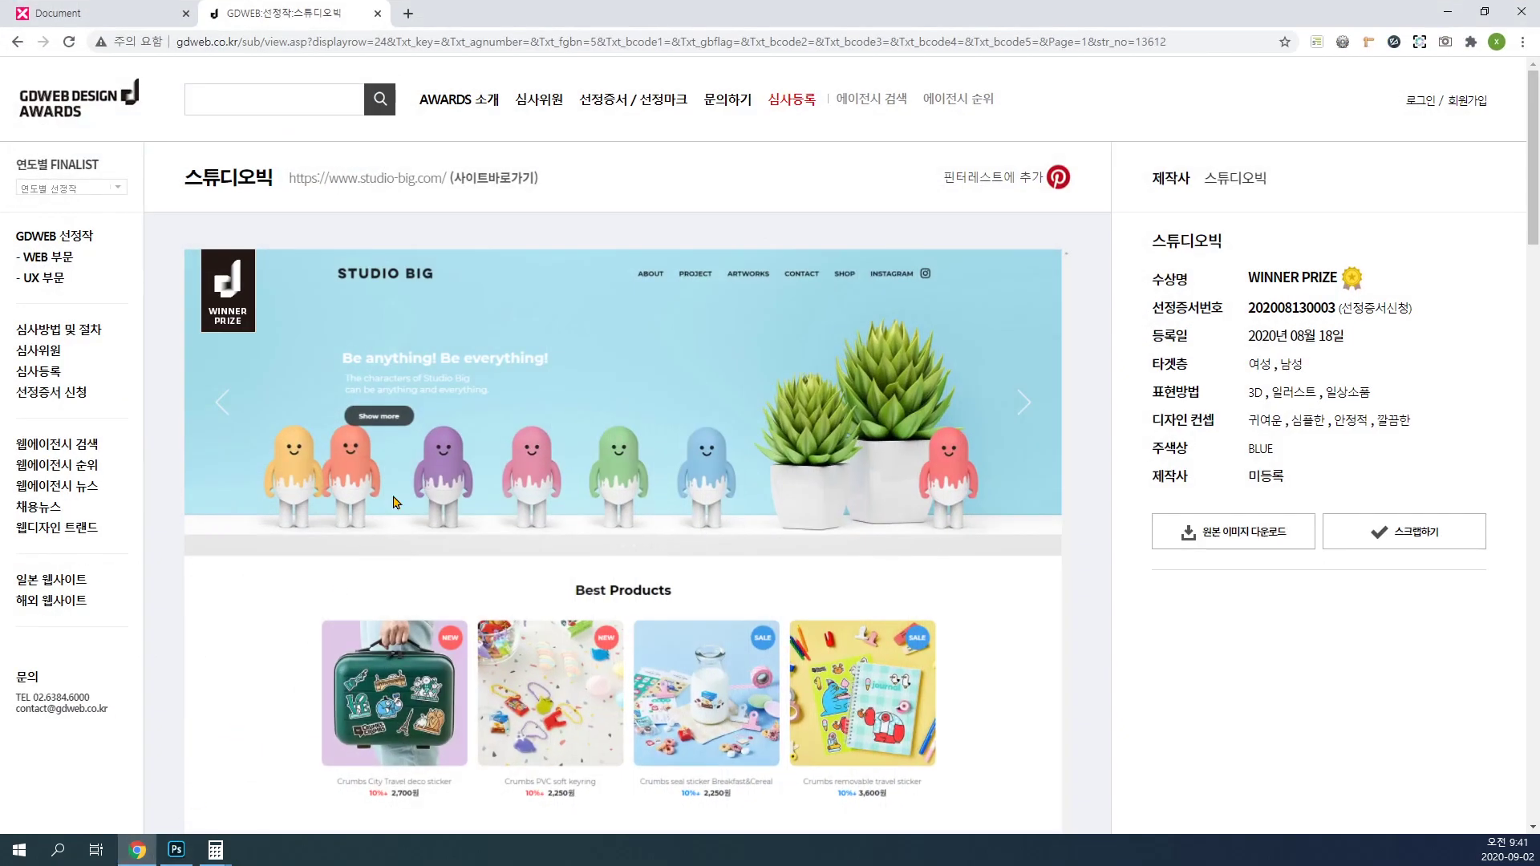
click(347, 181)
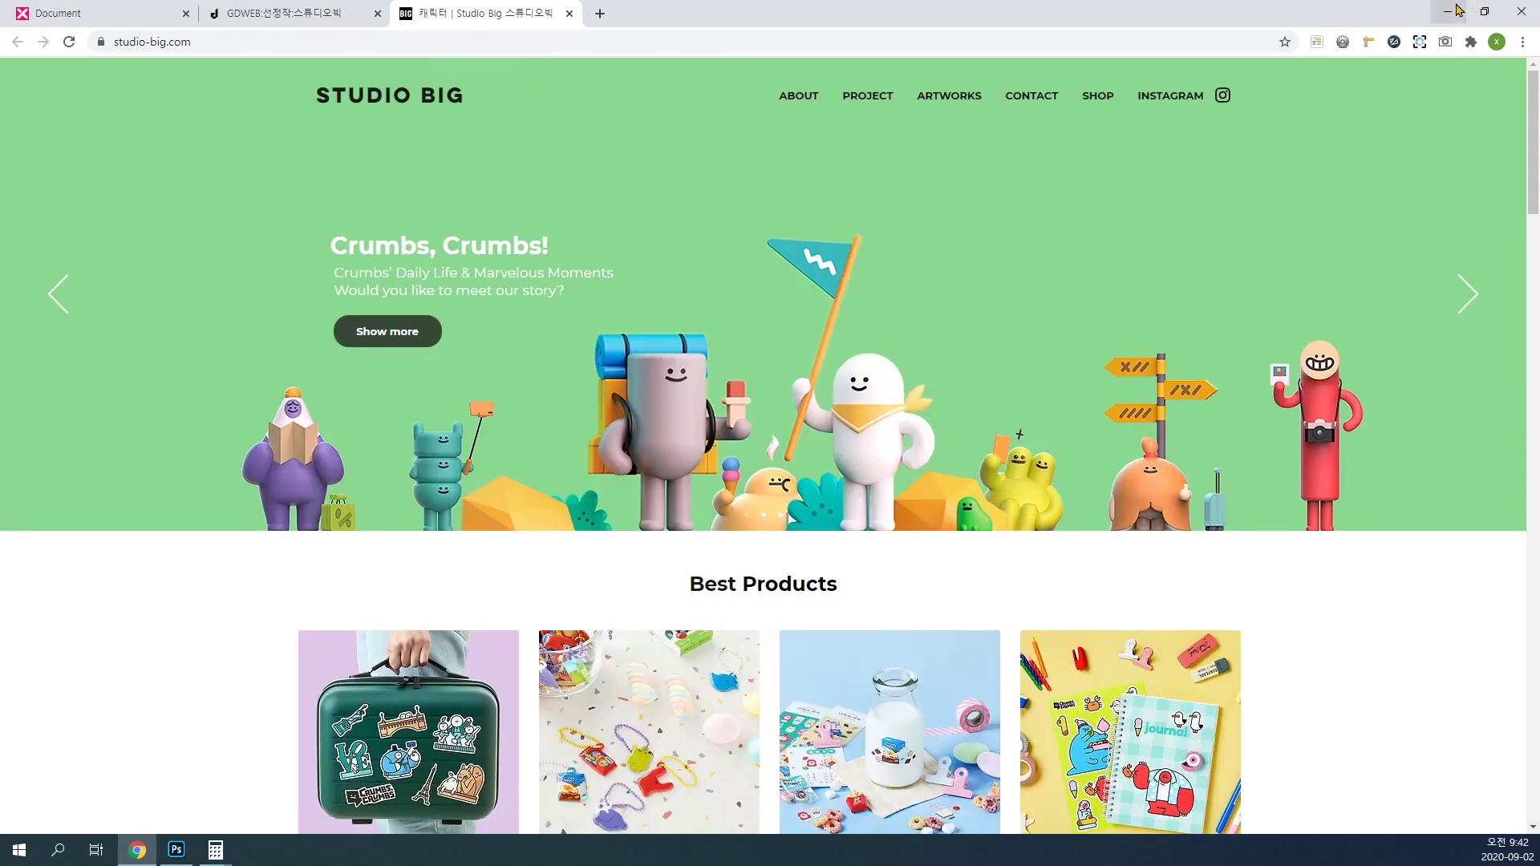
Step: Switch back to Photoshop and finish adding the horizontal guide at 590 px on the artboard
click(1457, 10)
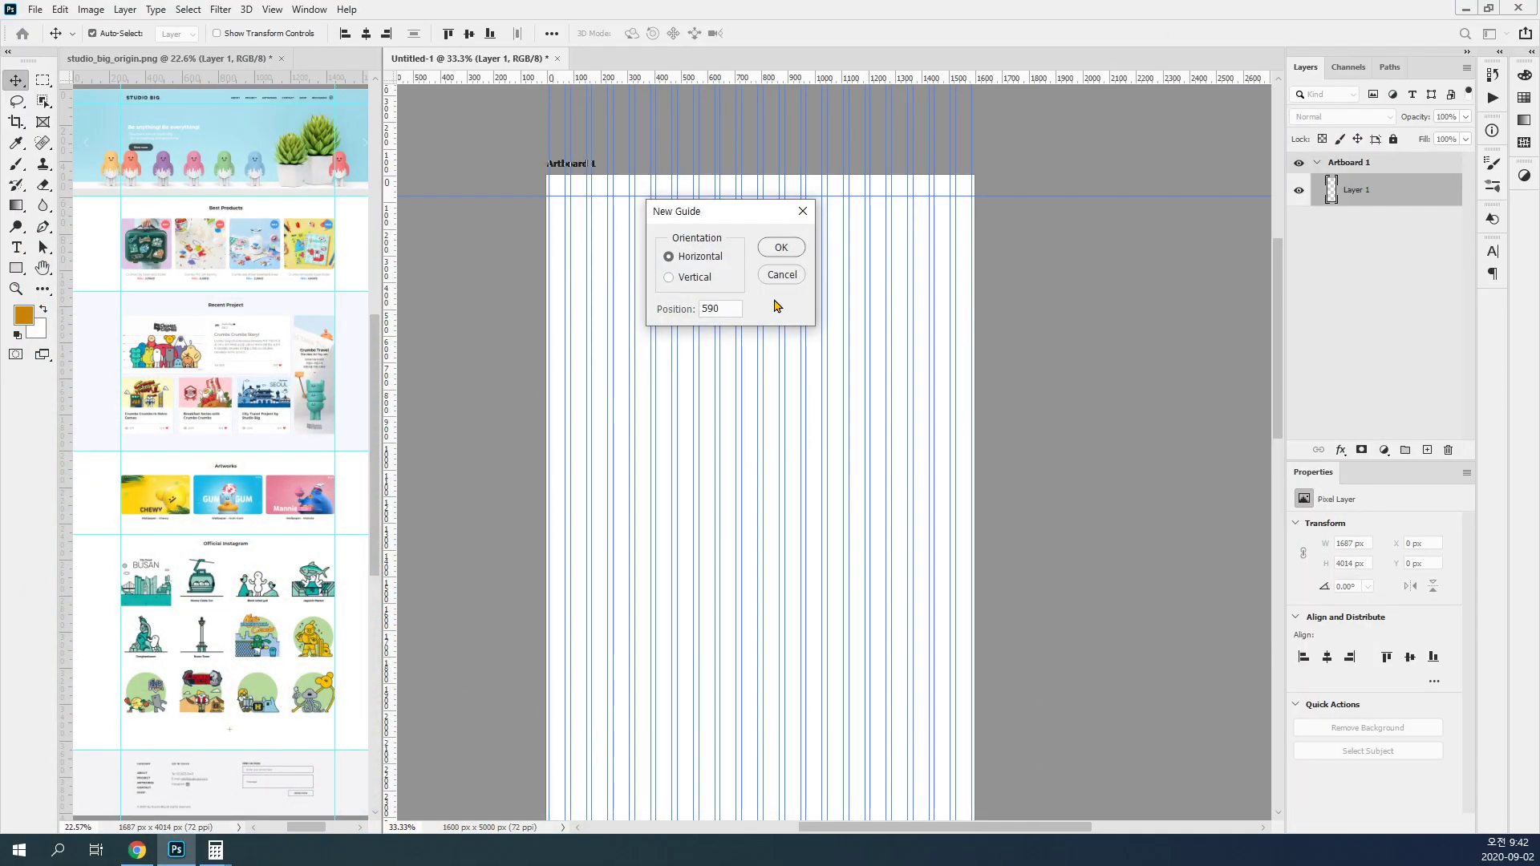
click(778, 249)
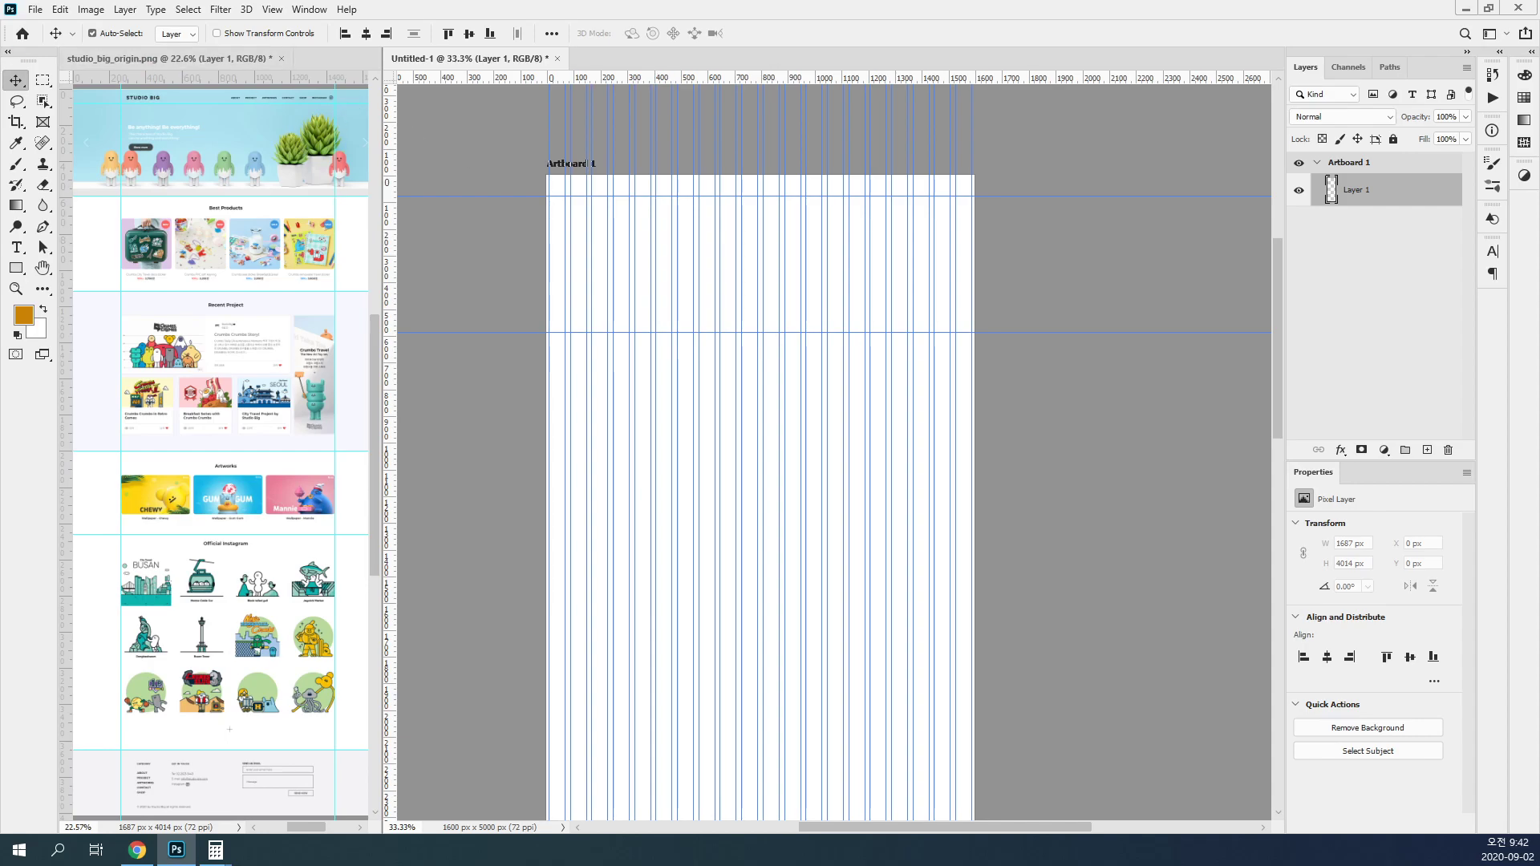
Step: Measure the screenshot from the page top to the bottom of the Best Products section with a rectangular marquee selection
click(45, 80)
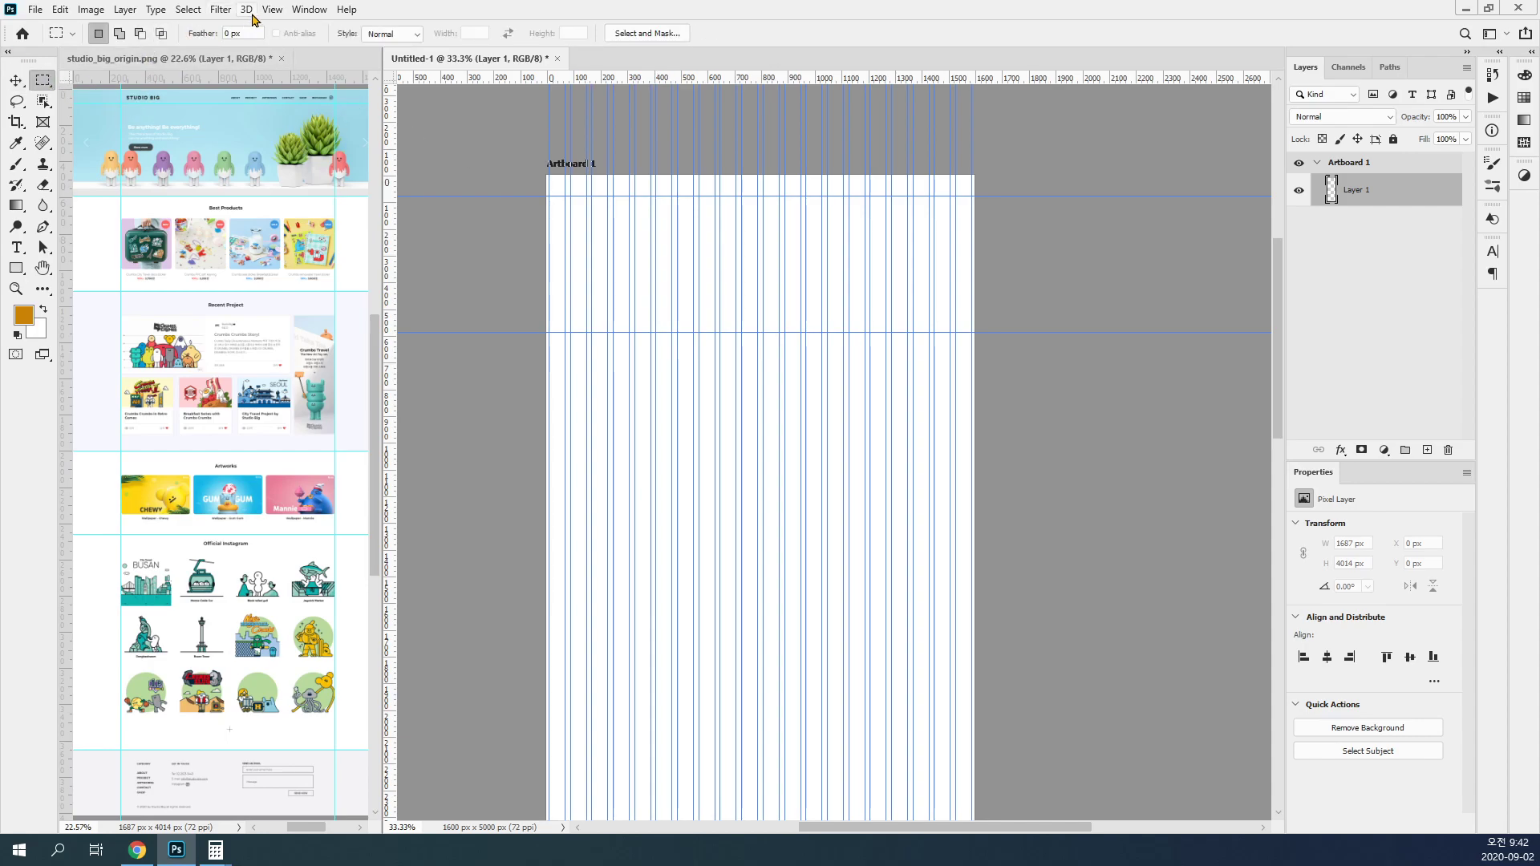
click(208, 192)
drag(208, 192, 211, 219)
drag(166, 117, 272, 319)
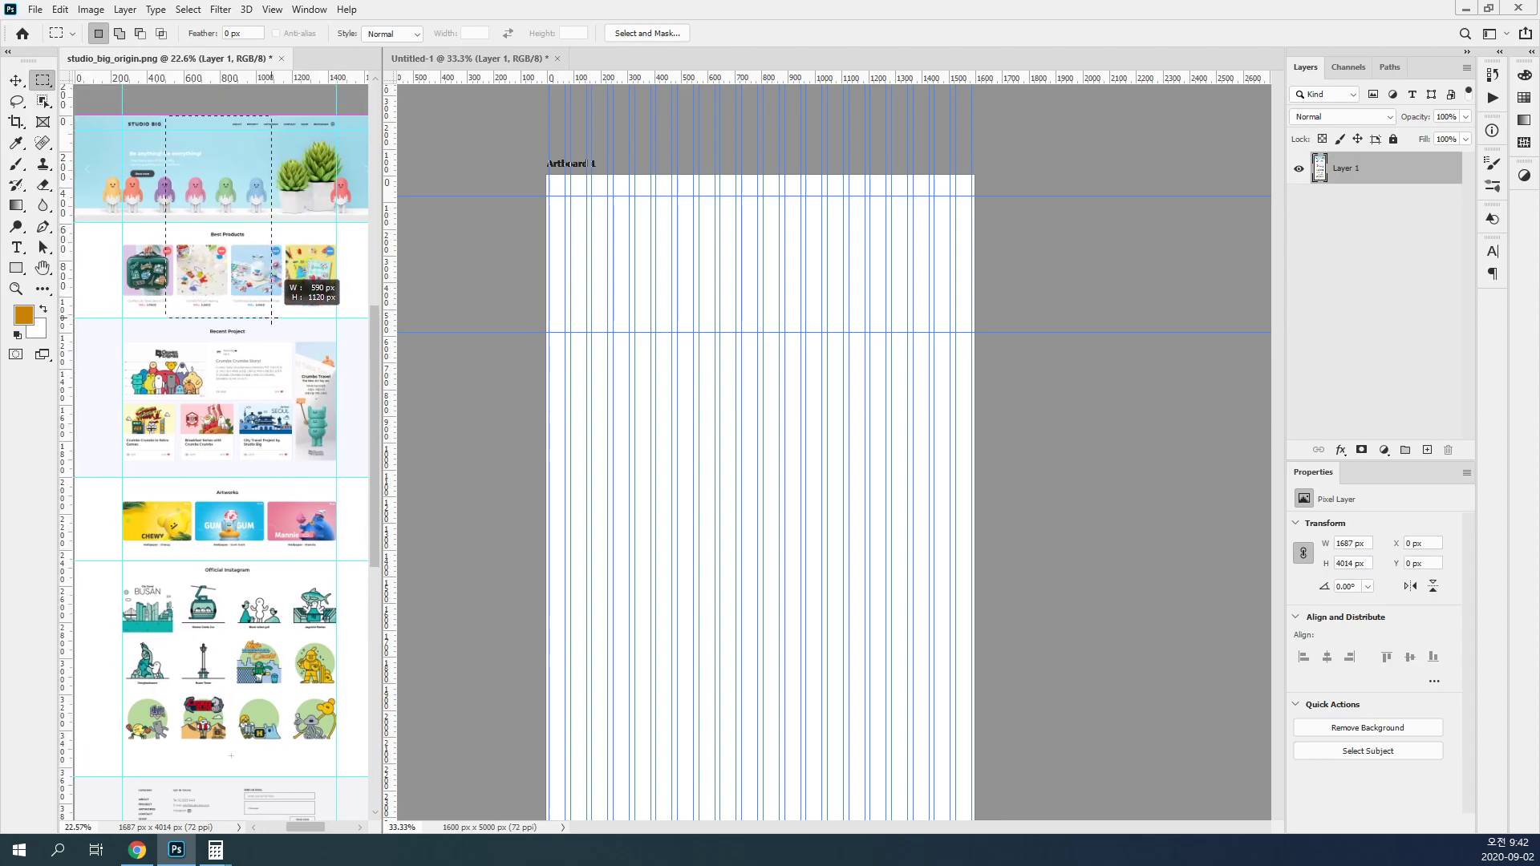
Step: Try to add a horizontal guide at 1120 px while the Studio Big screenshot is the active document
click(280, 11)
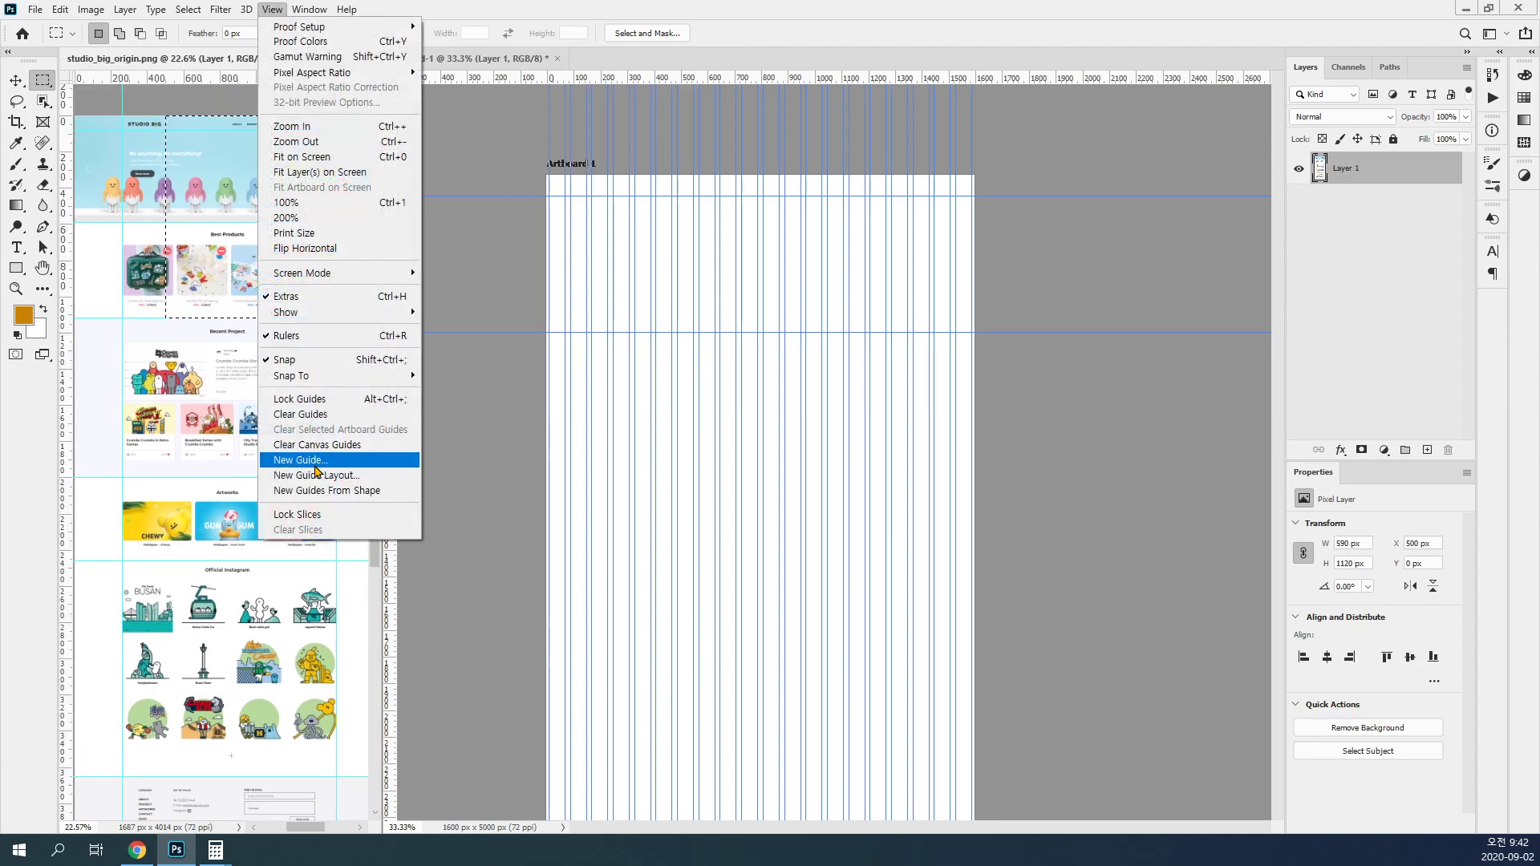
click(301, 459)
text(1120)
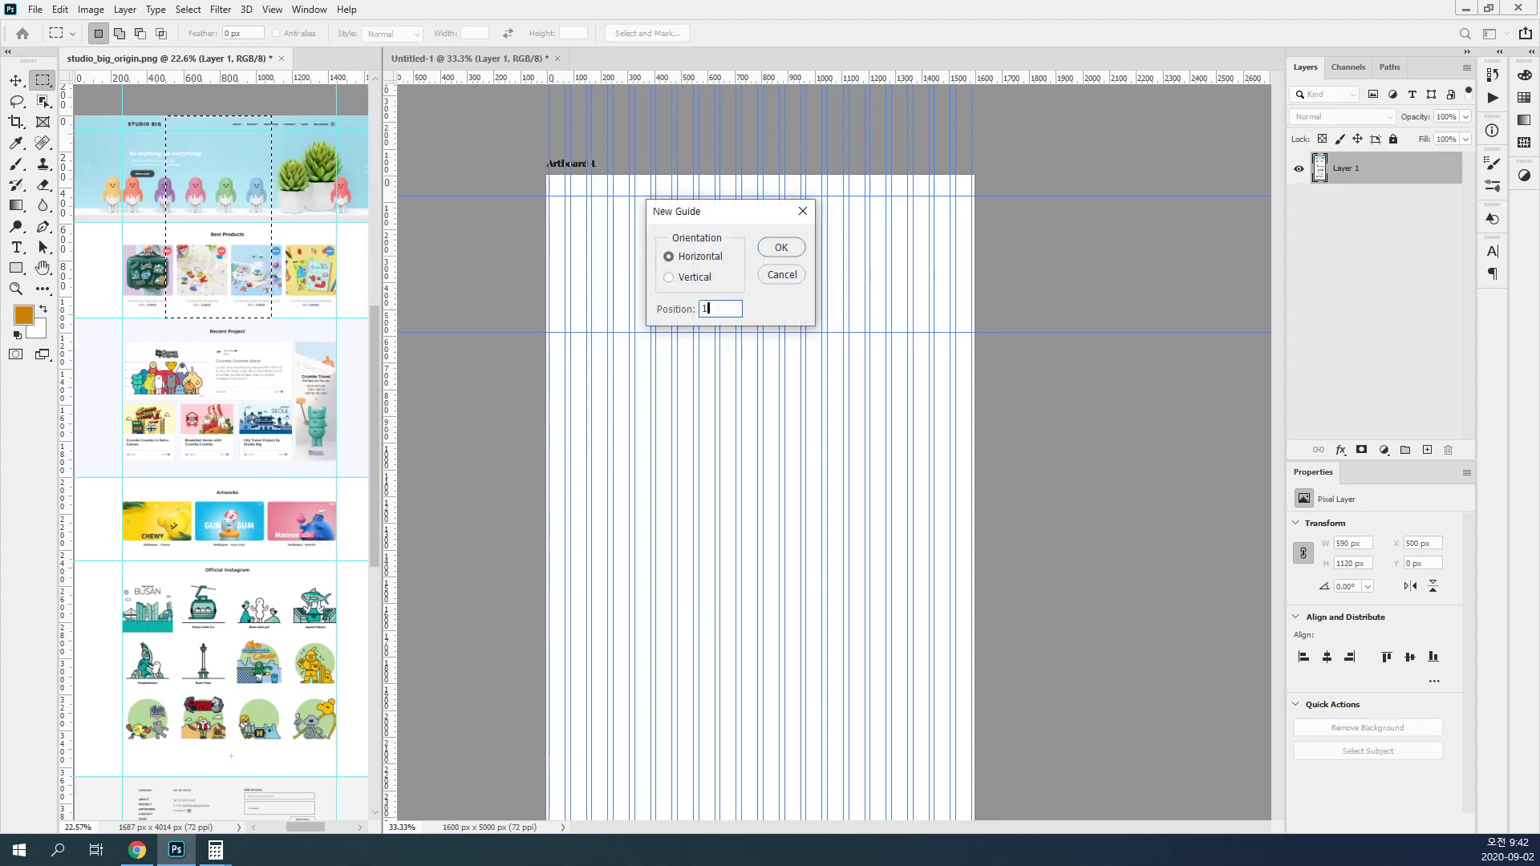
click(782, 249)
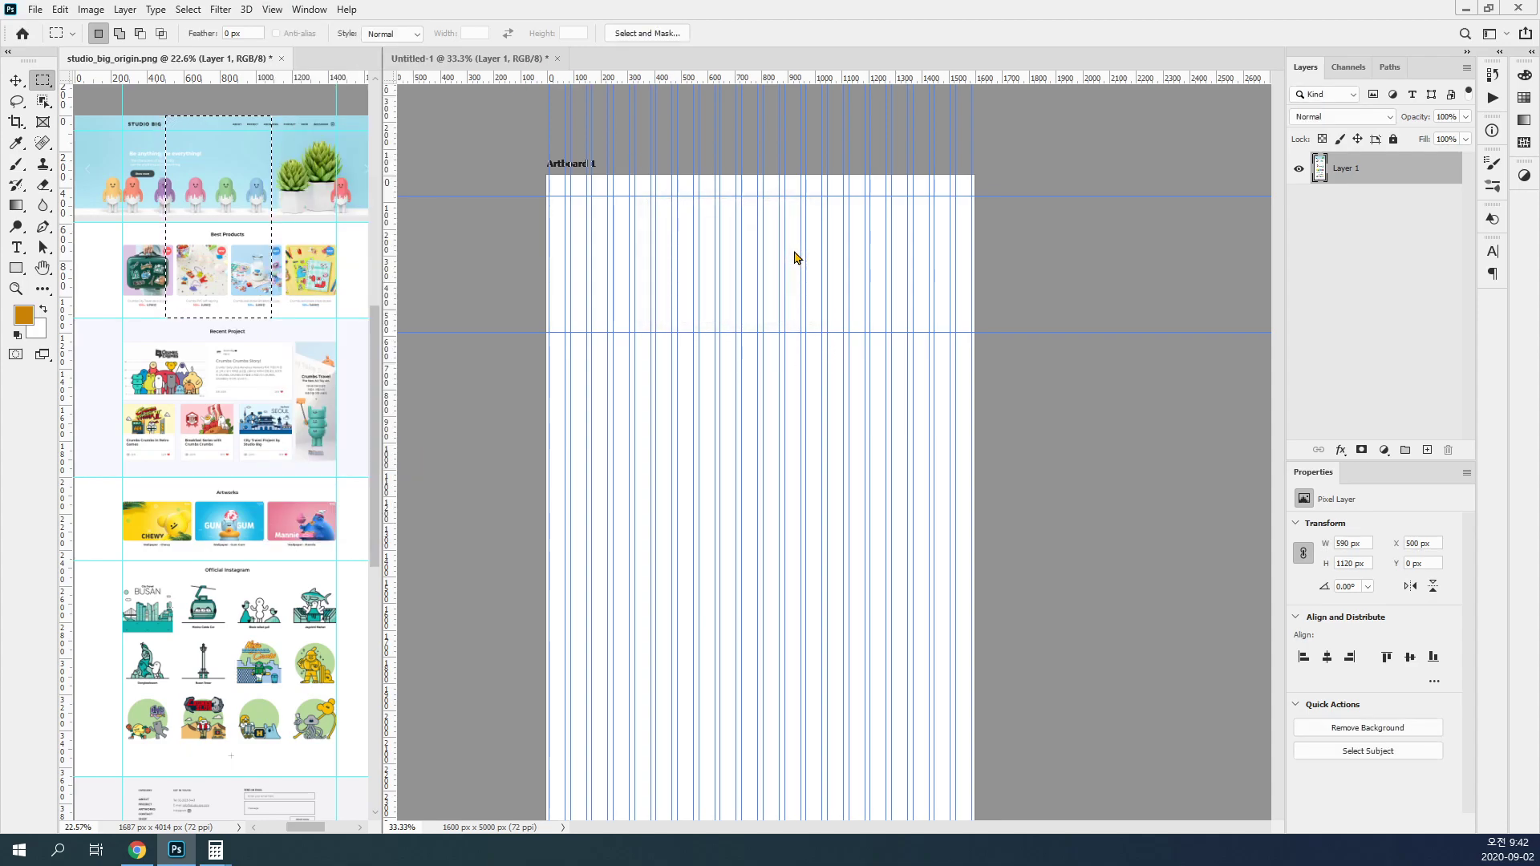
key(ctrl+d)
Step: Make the artboard document active and add a horizontal guide at 1120 px
click(272, 11)
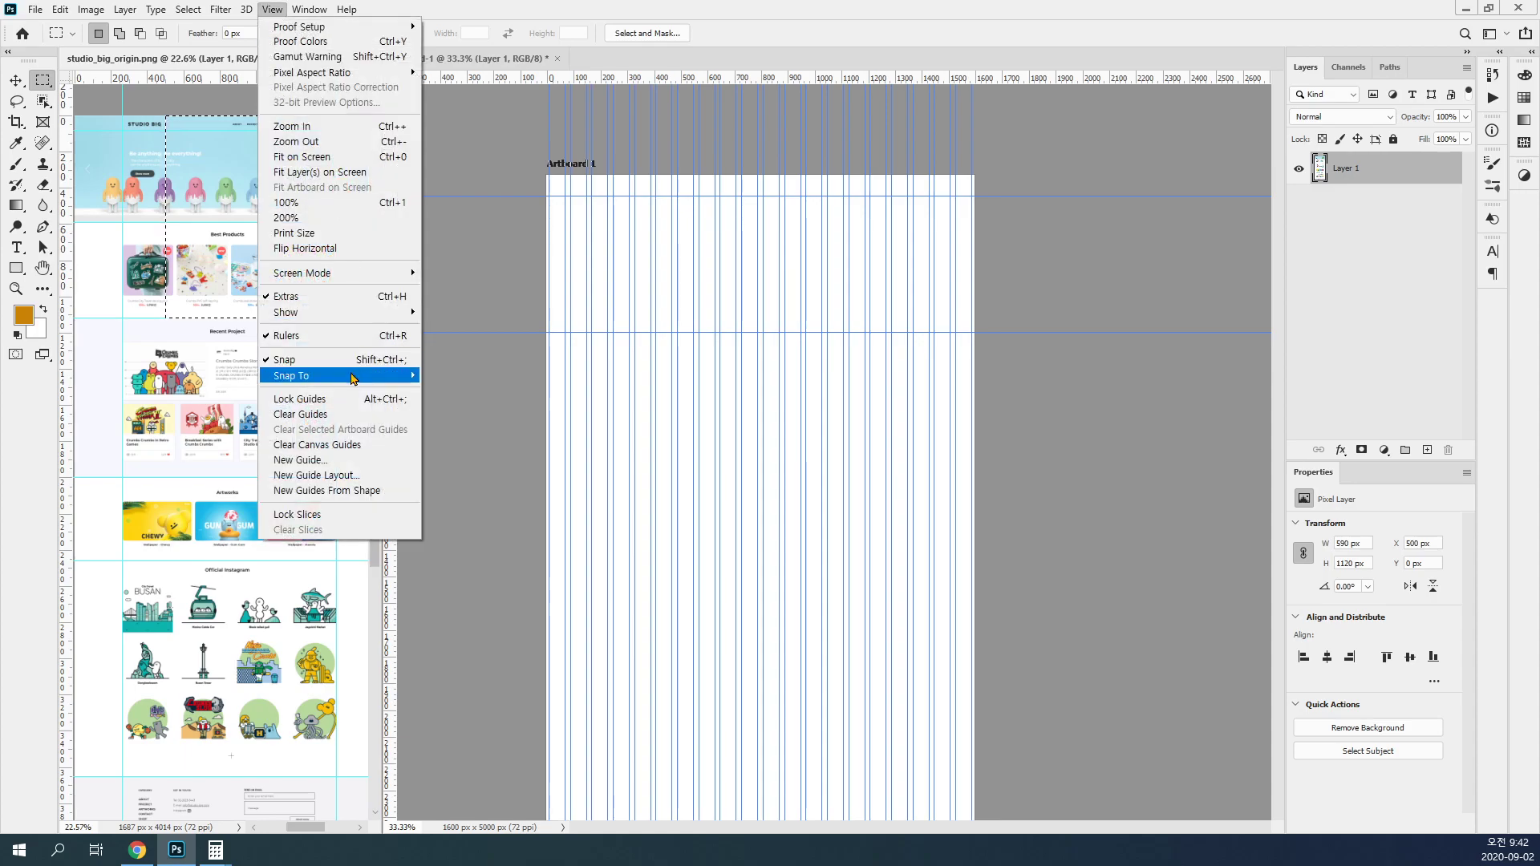
click(471, 402)
click(273, 9)
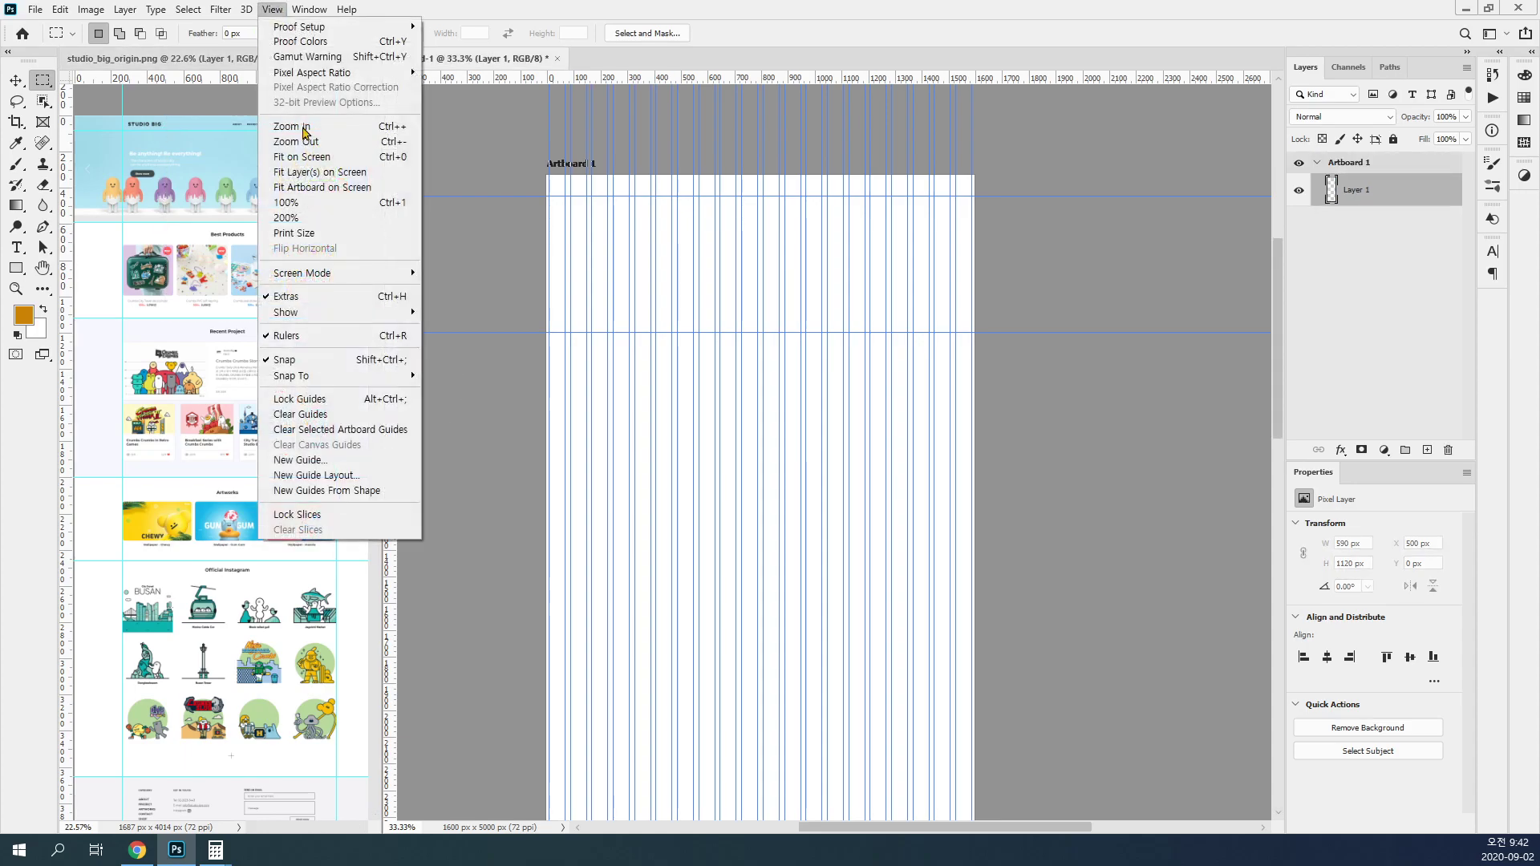
click(324, 461)
text(1120)
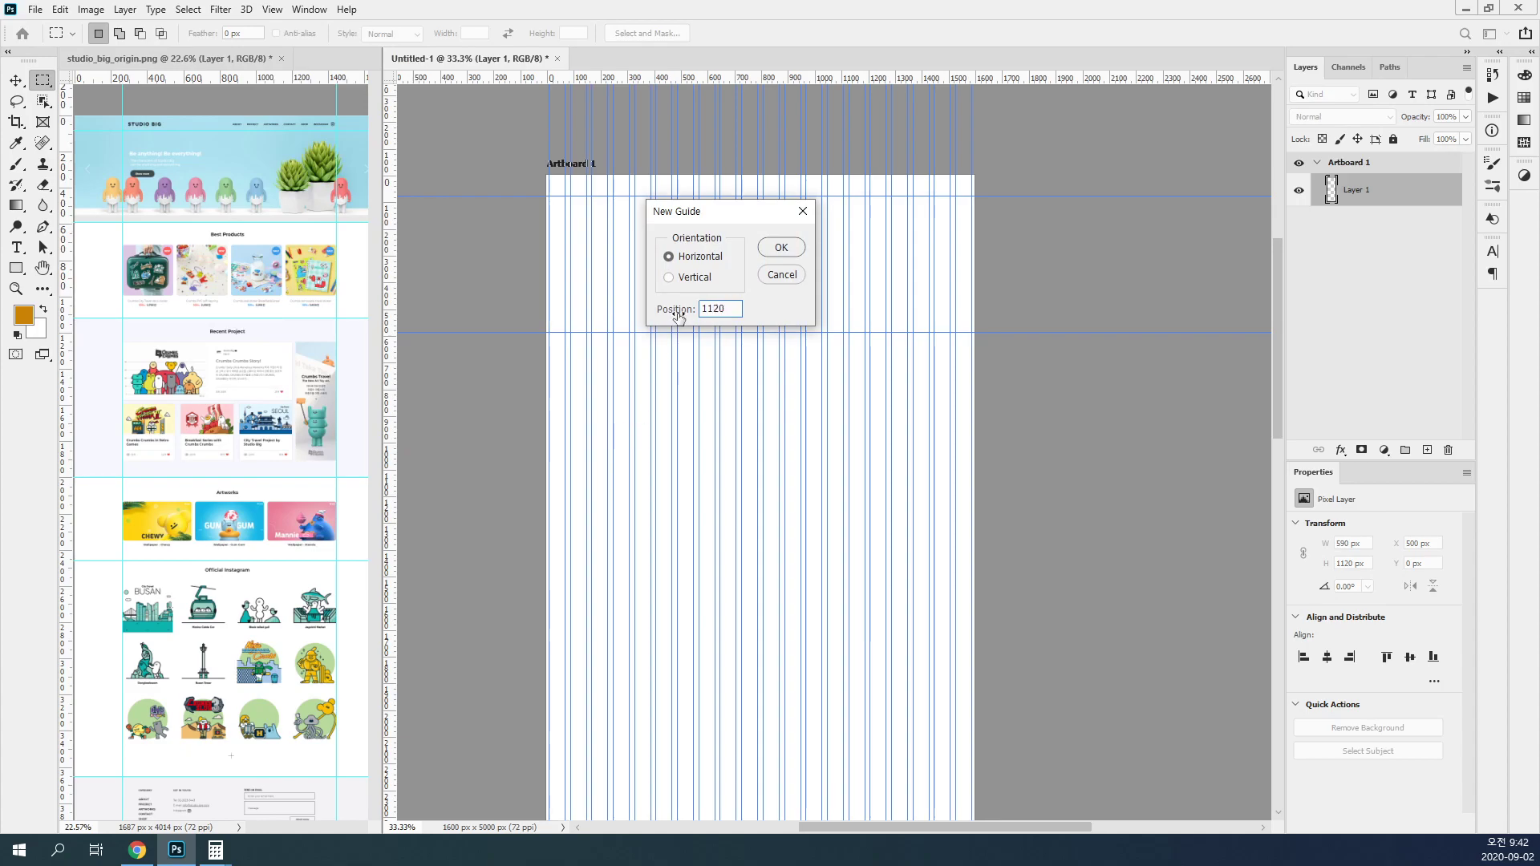
click(774, 250)
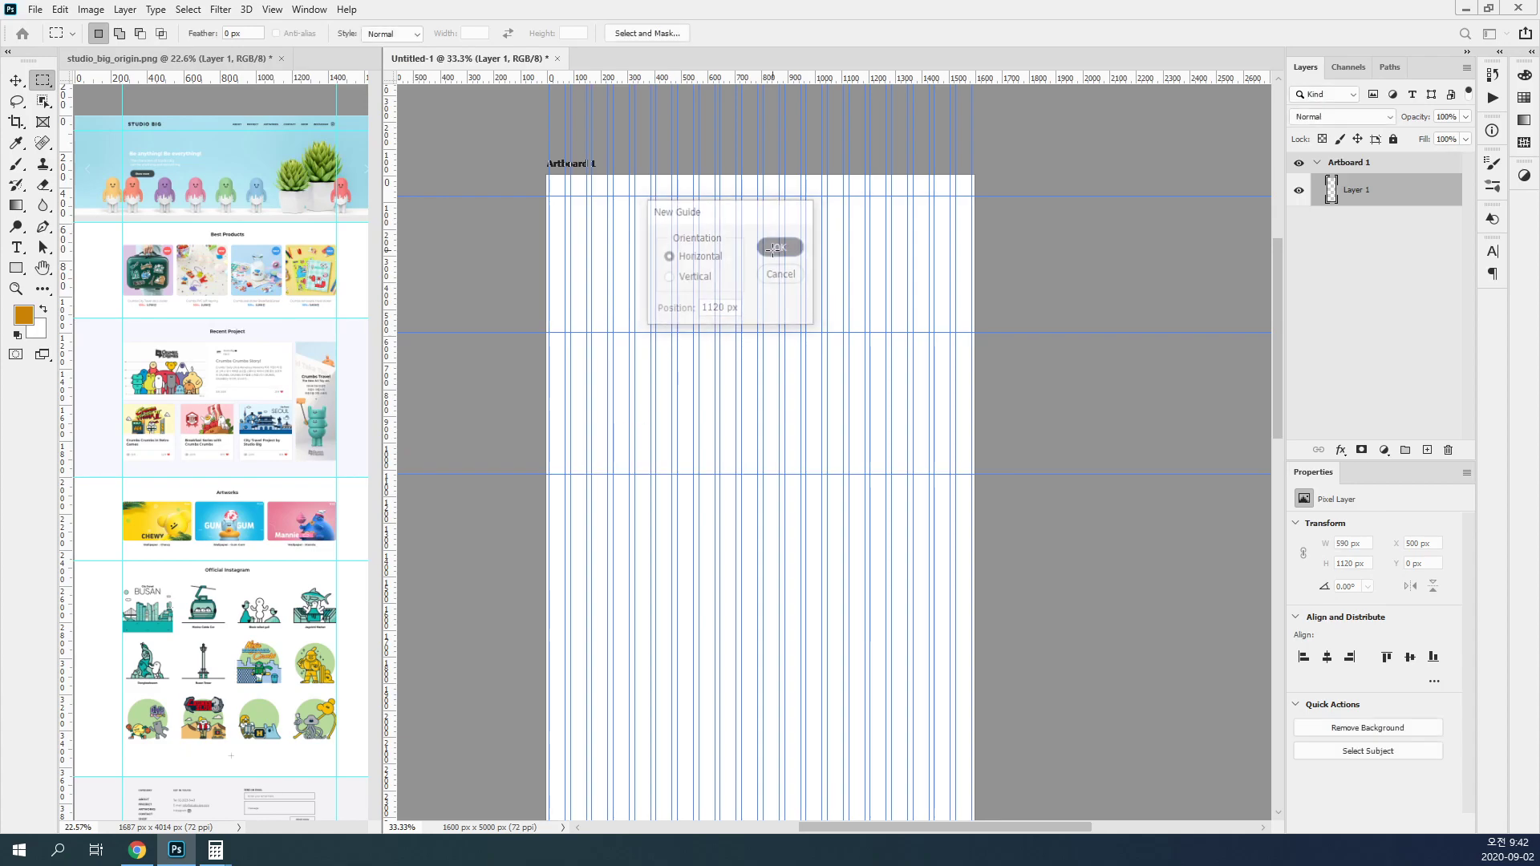
Step: Measure the screenshot down to the end of the Artworks section, and add an artboard guide for the bottom of the Recent Project section
click(276, 335)
drag(143, 125, 279, 556)
click(272, 9)
click(500, 399)
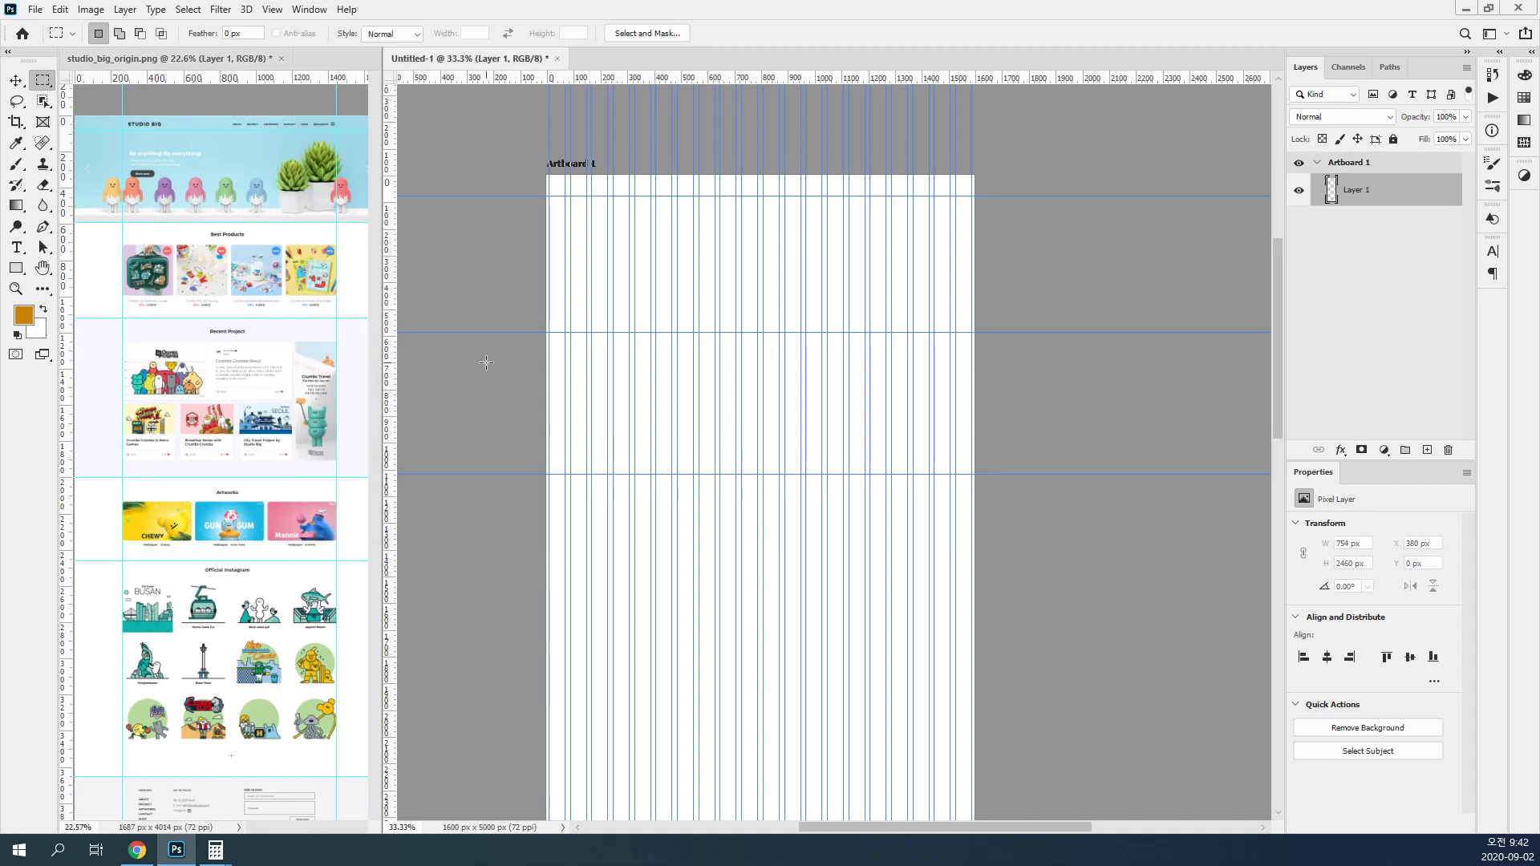
click(272, 9)
click(318, 462)
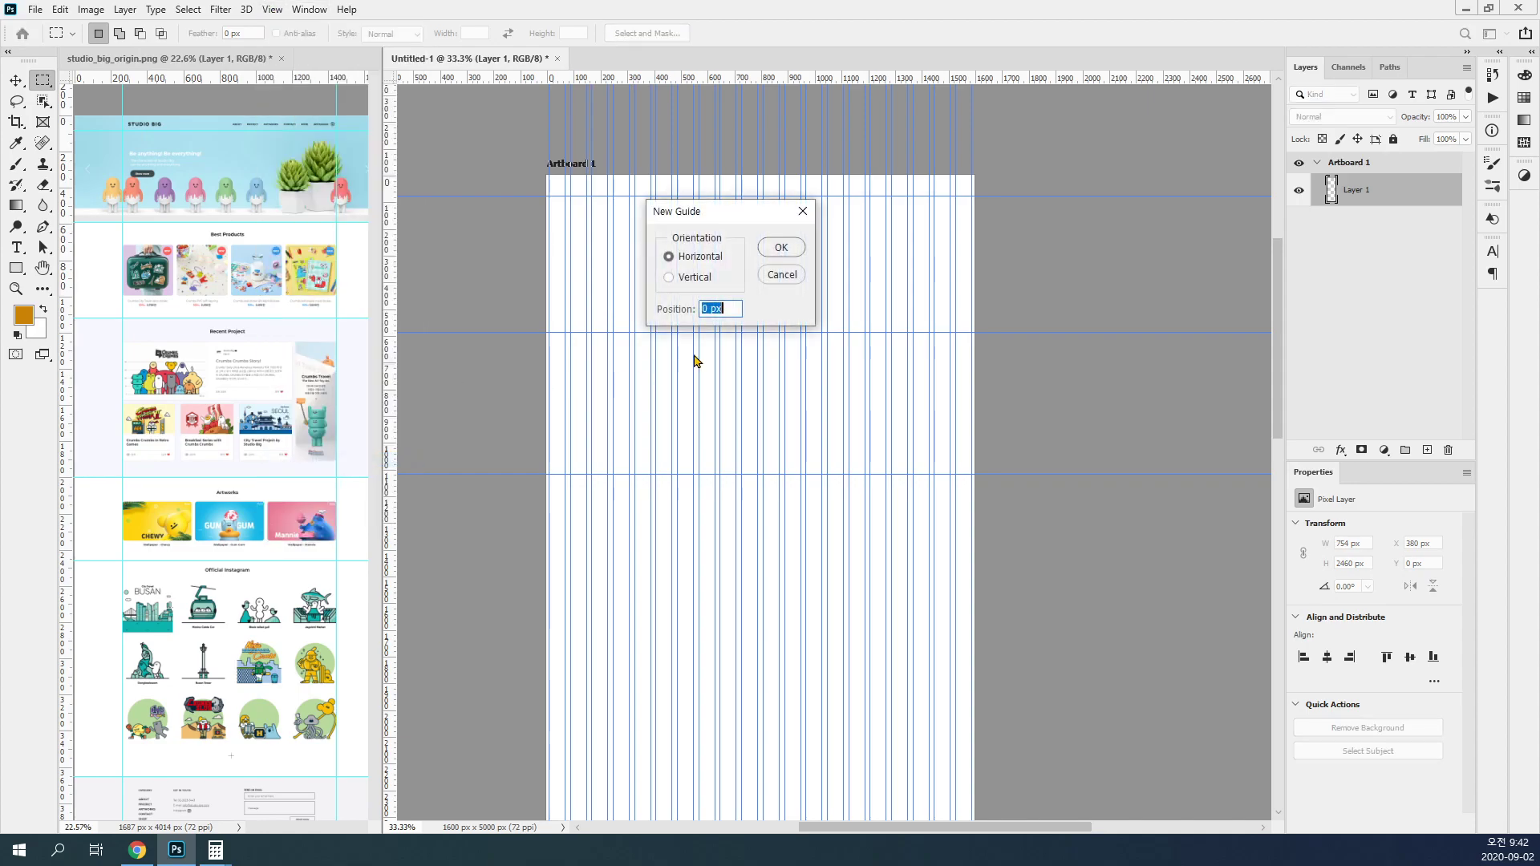
text(2000)
click(781, 248)
Step: Add a horizontal guide at 2460 px on the artboard for the bottom of the Artworks section
click(272, 9)
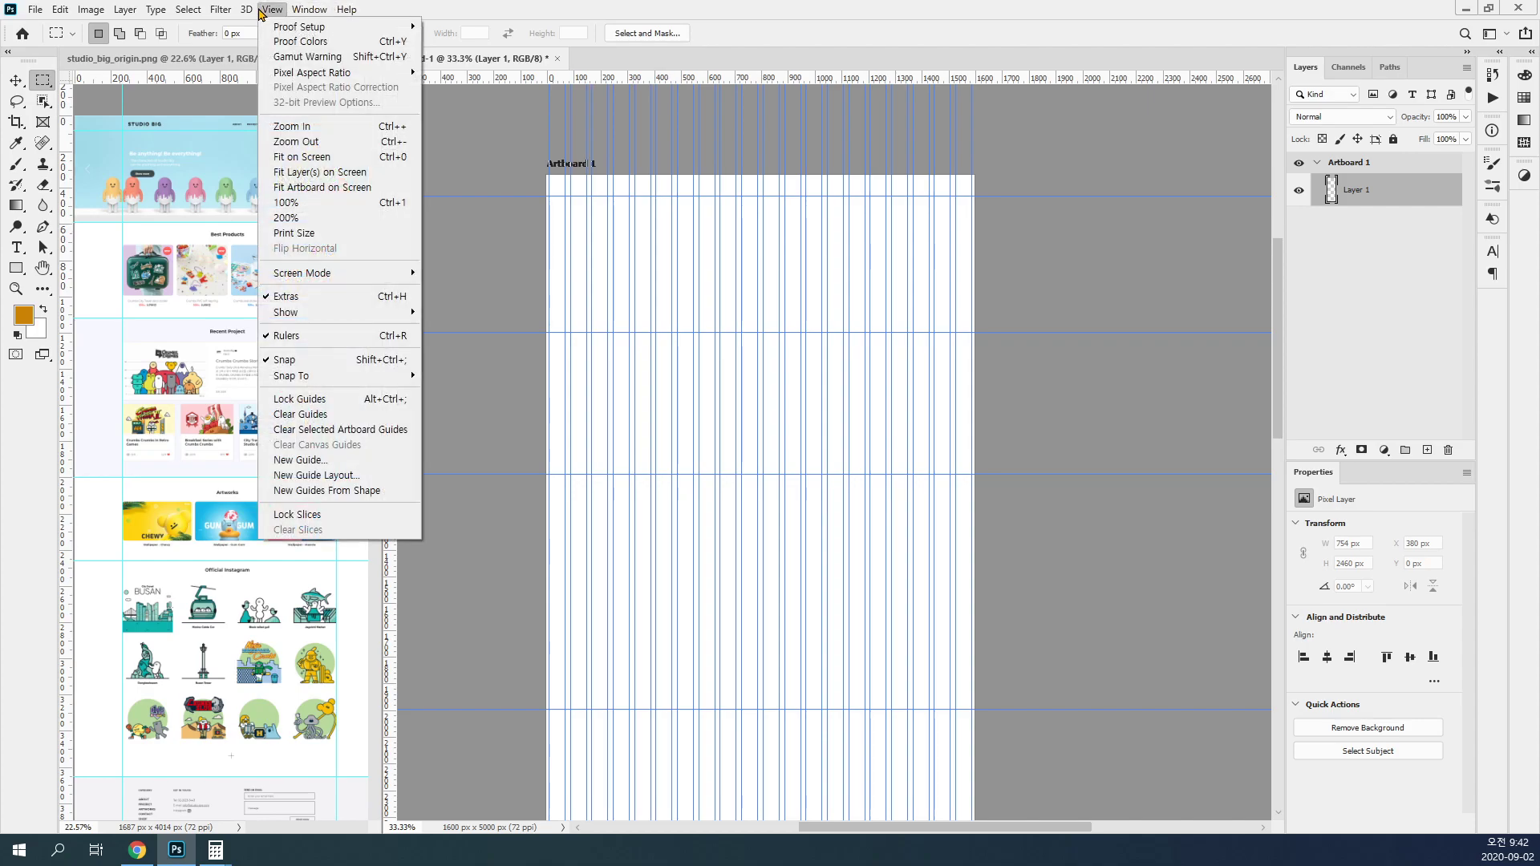
click(315, 459)
text(2460)
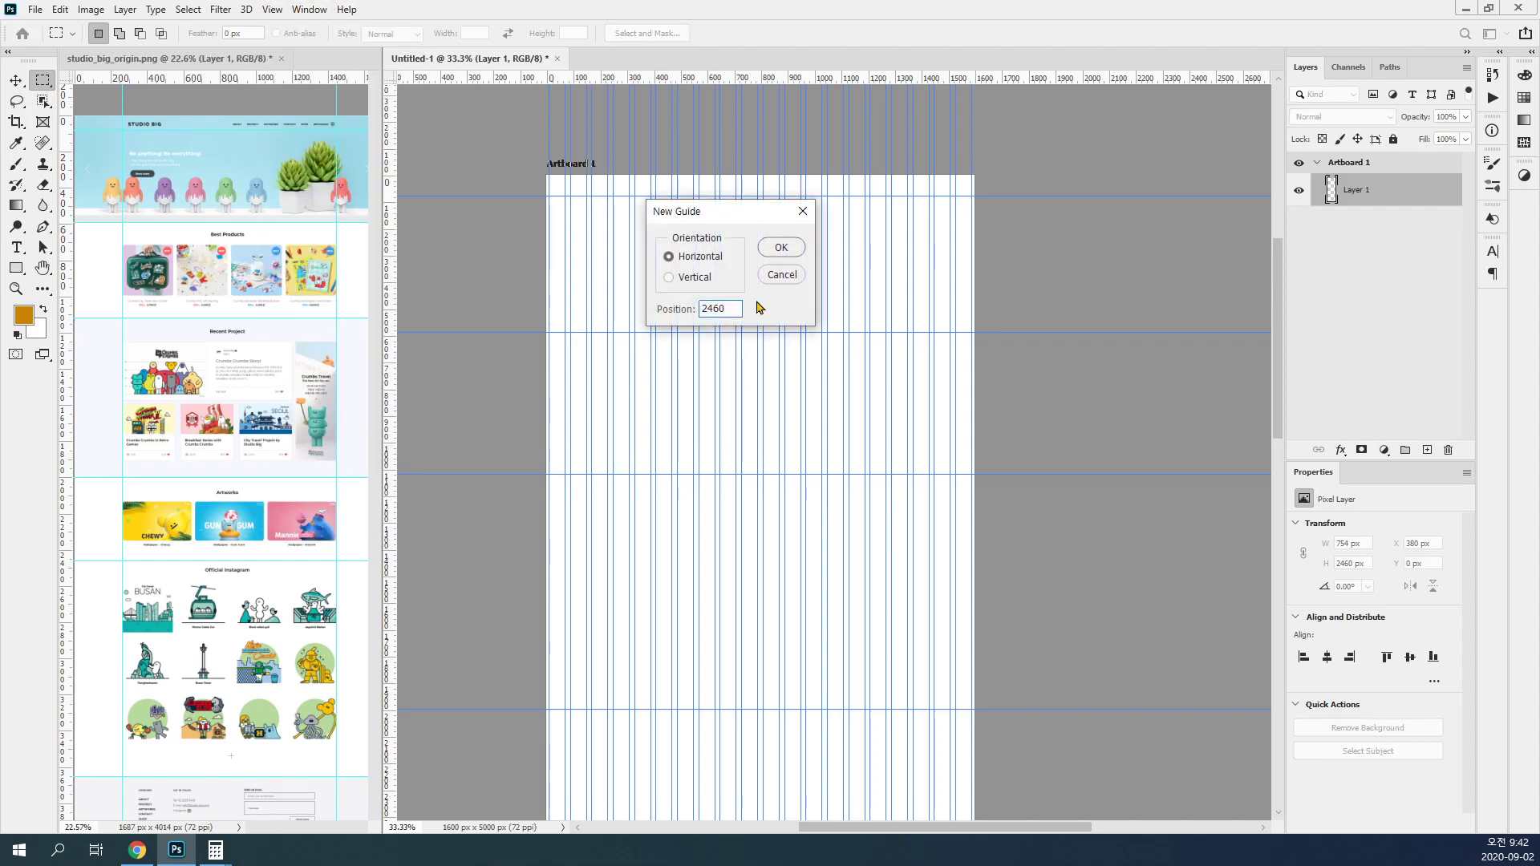
click(781, 249)
scroll(817, 393, down, 5)
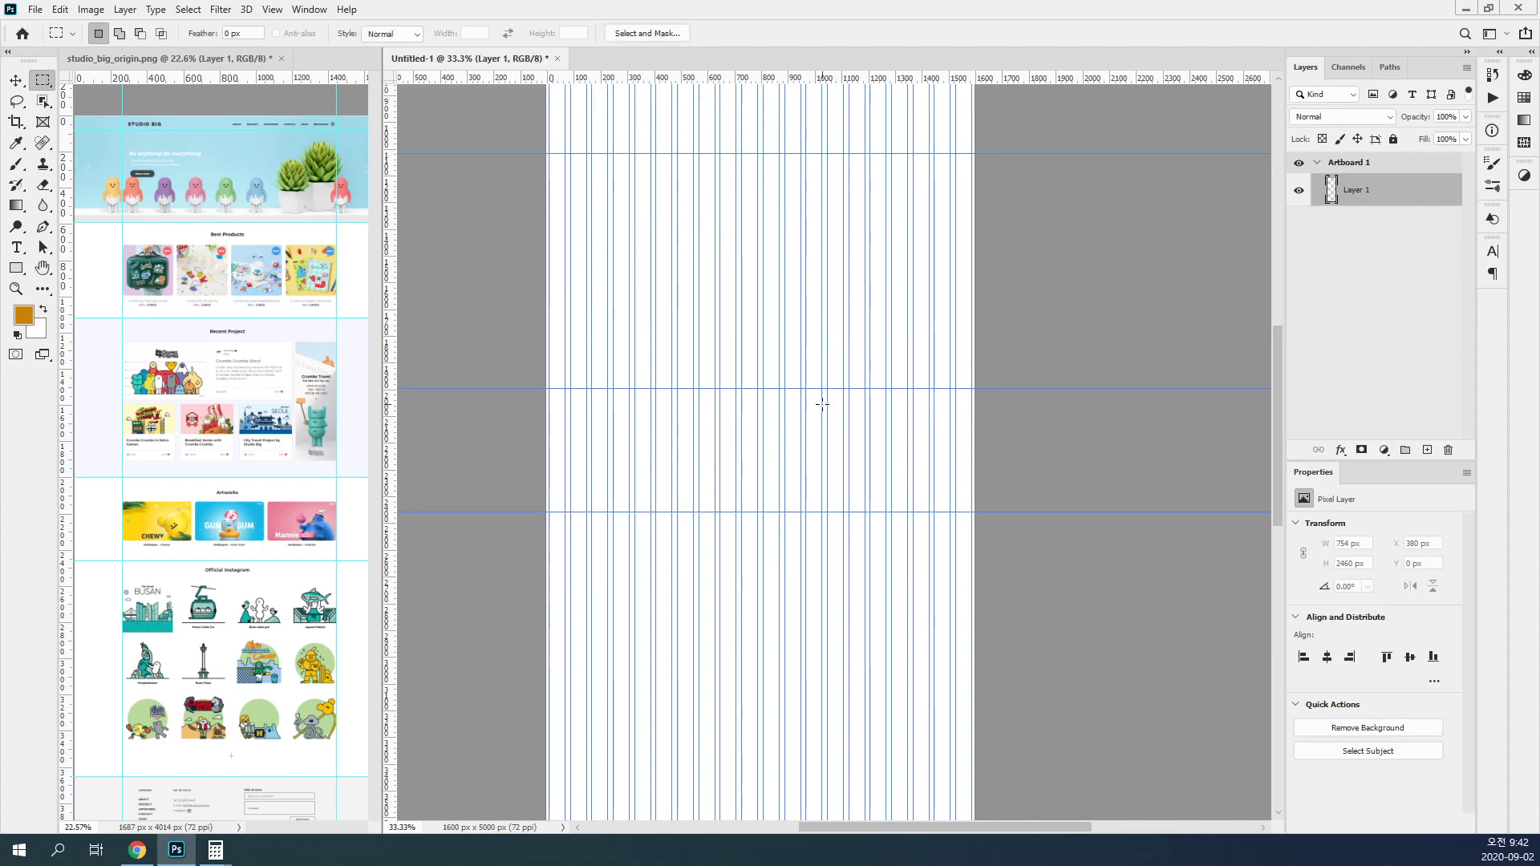
Step: Measure the screenshot down to the bottom of the Official Instagram section using a marquee selection and the Info panel
click(316, 560)
drag(276, 775, 142, 496)
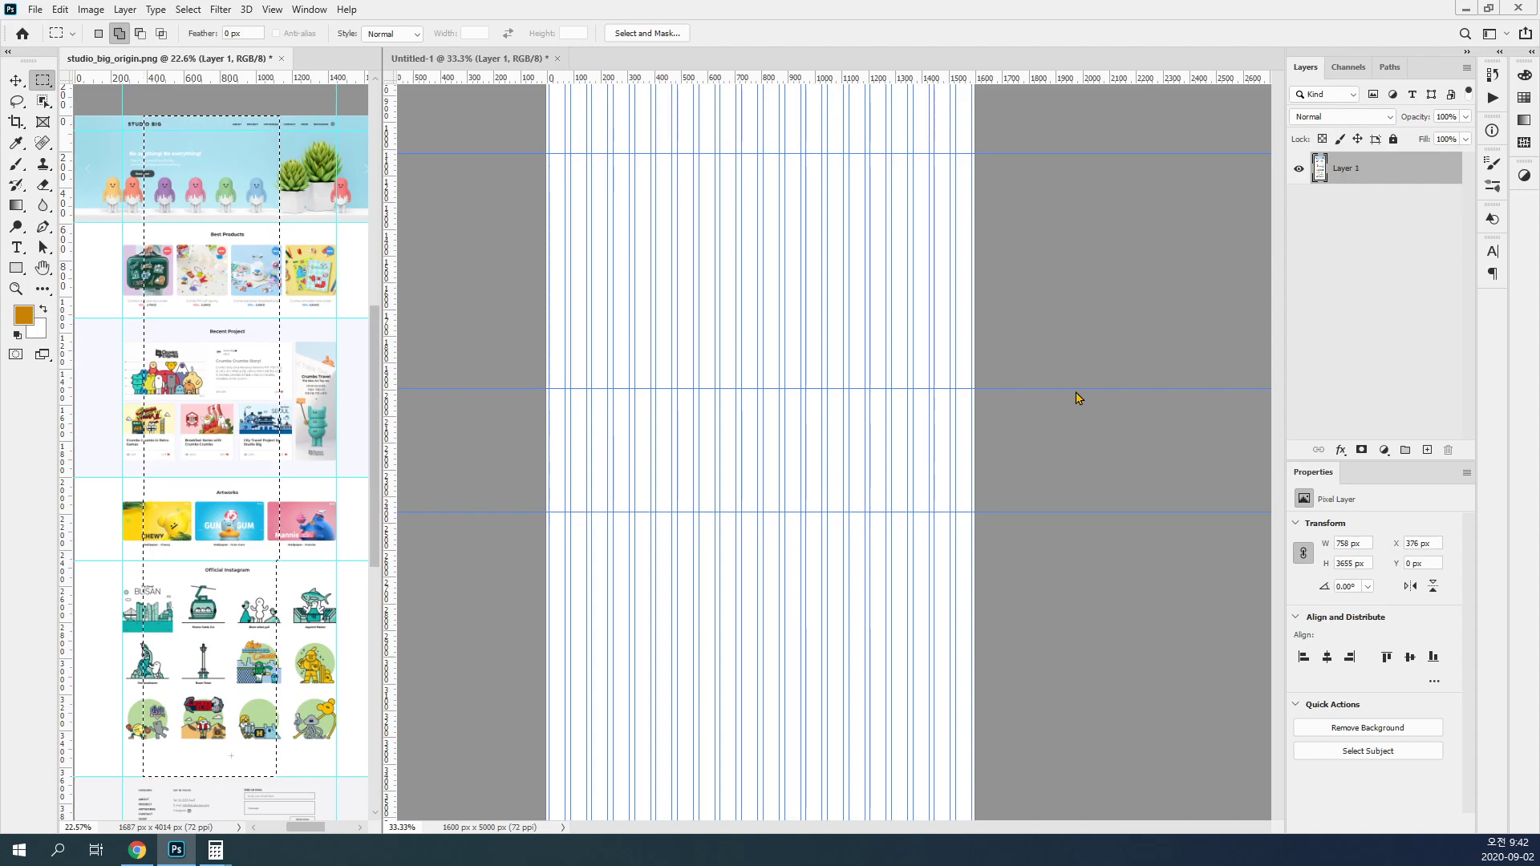
key(F8)
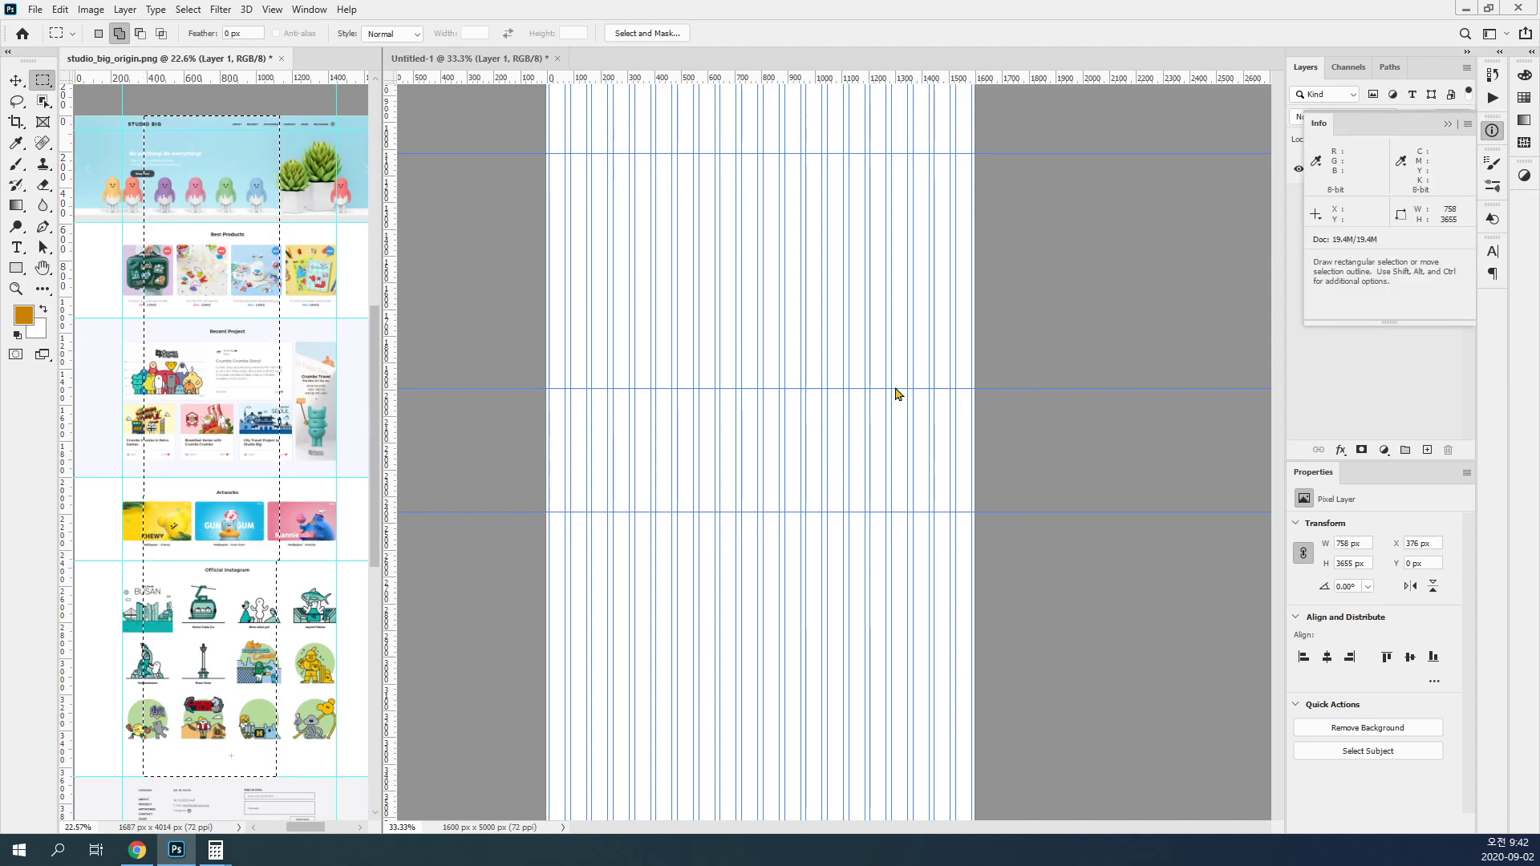
key(ctrl+a)
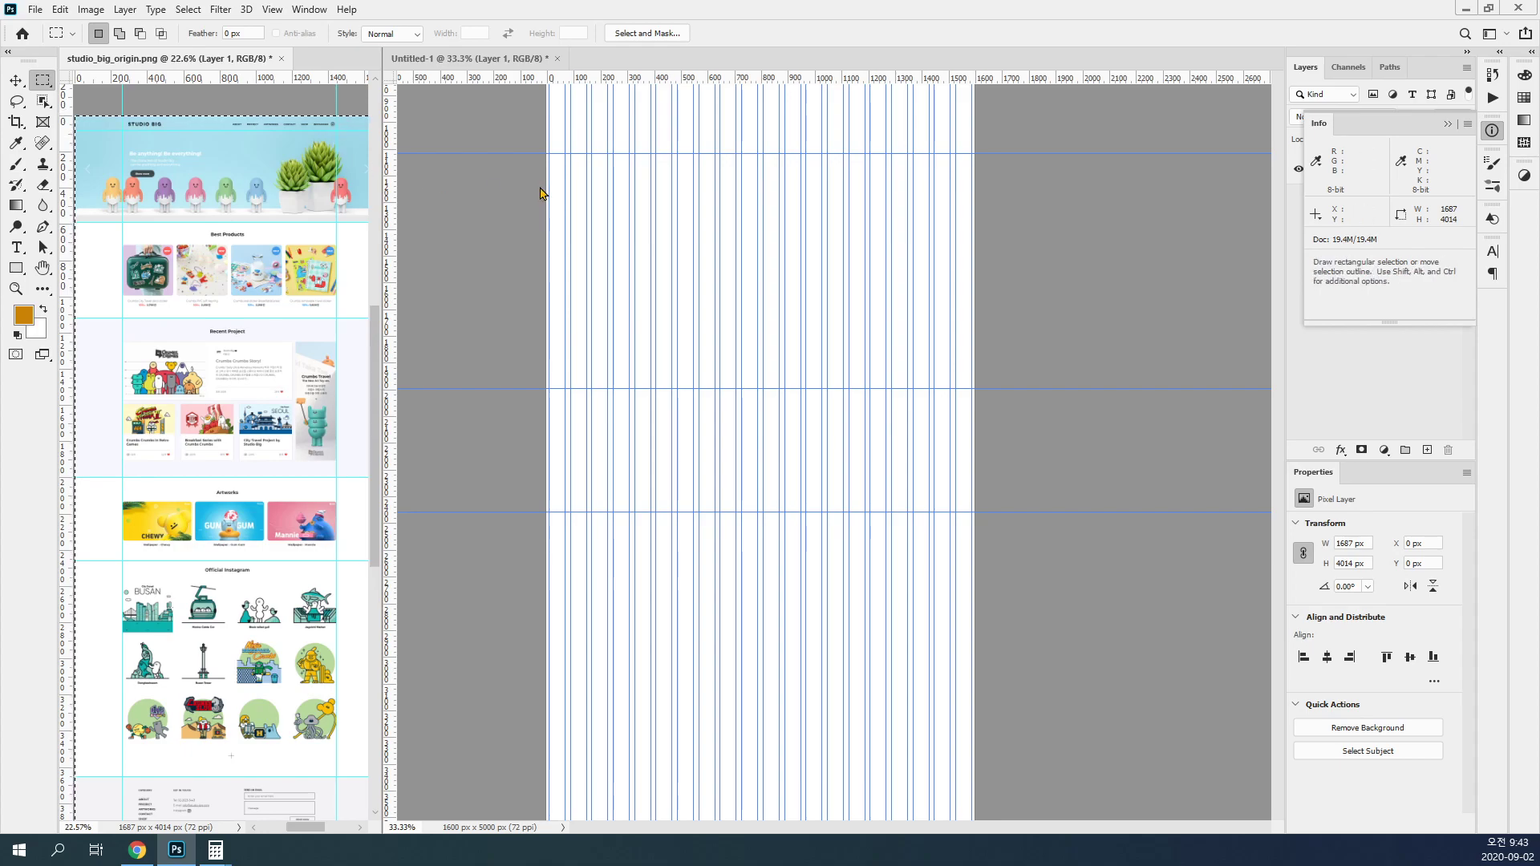
Step: Add a horizontal guide at 3665 px on the artboard document
click(408, 109)
click(272, 10)
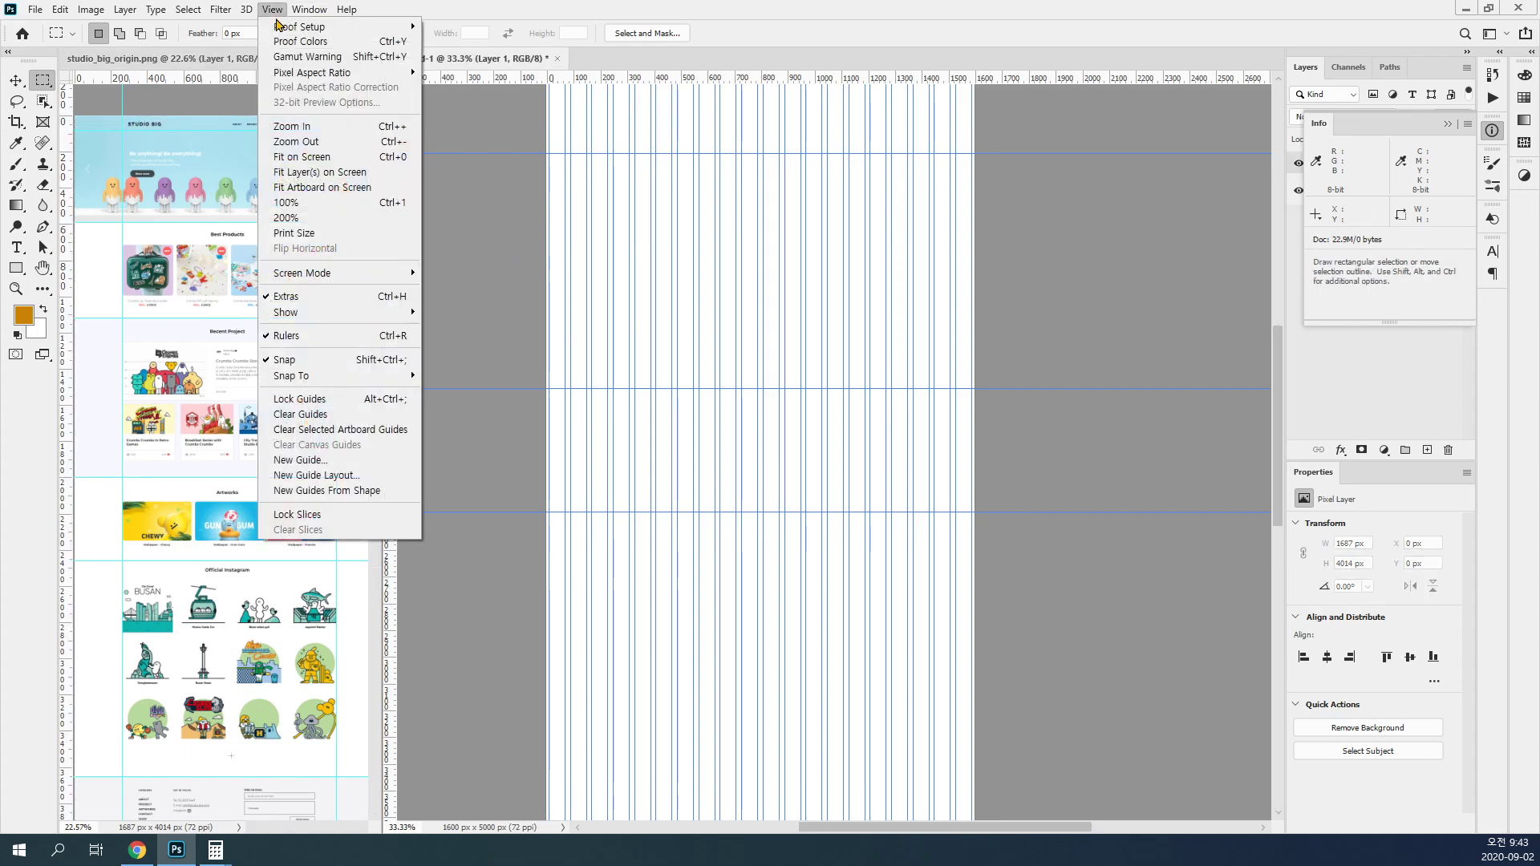
click(339, 458)
text(3665)
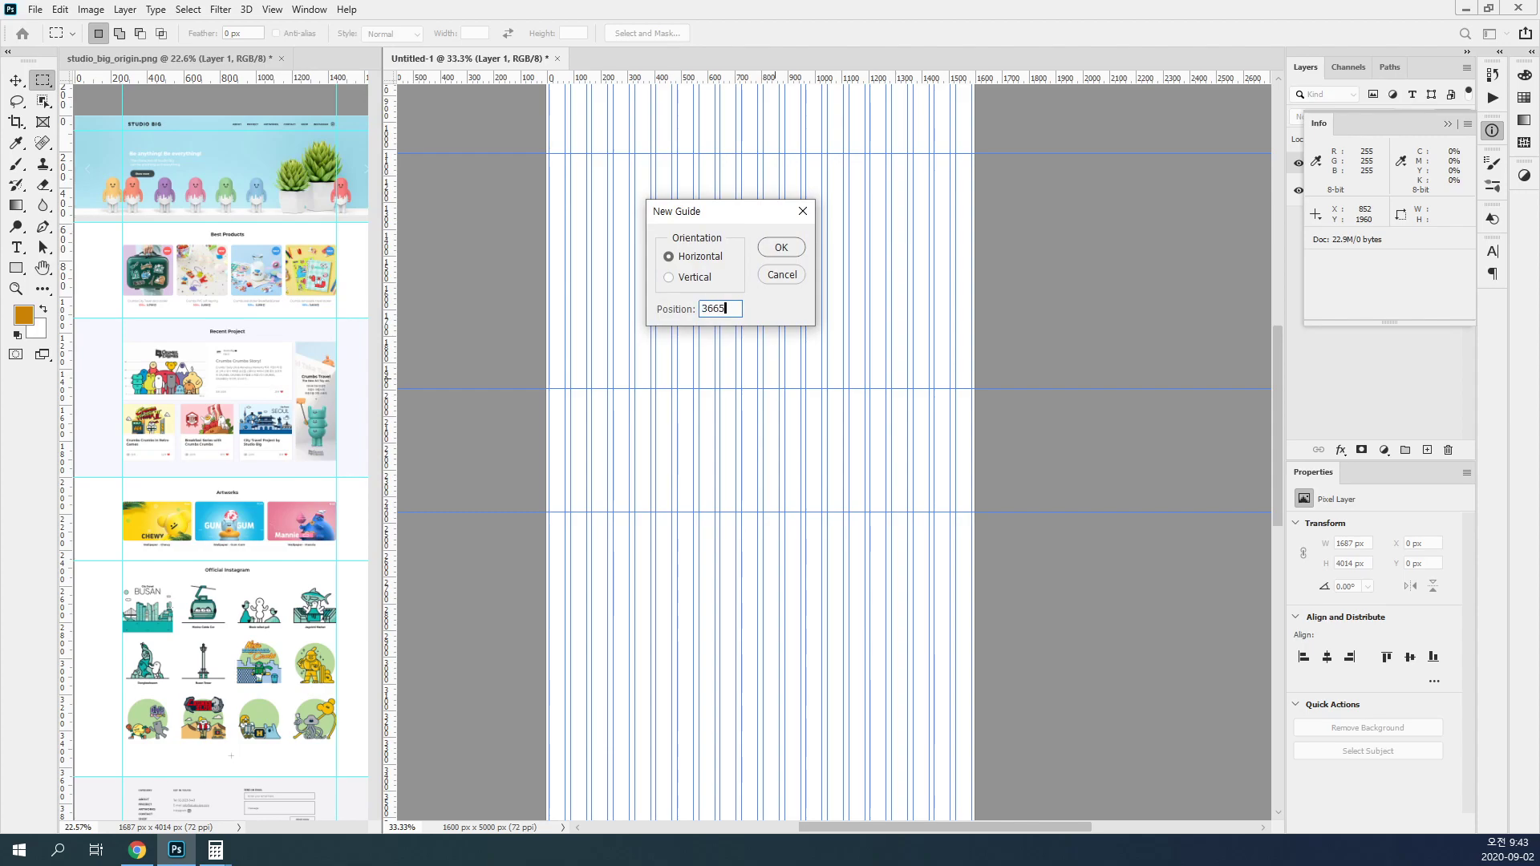
key(Return)
Step: Re-measure the screenshot down to the bottom of the Official Instagram section and add an artboard guide at 3660 px
click(226, 107)
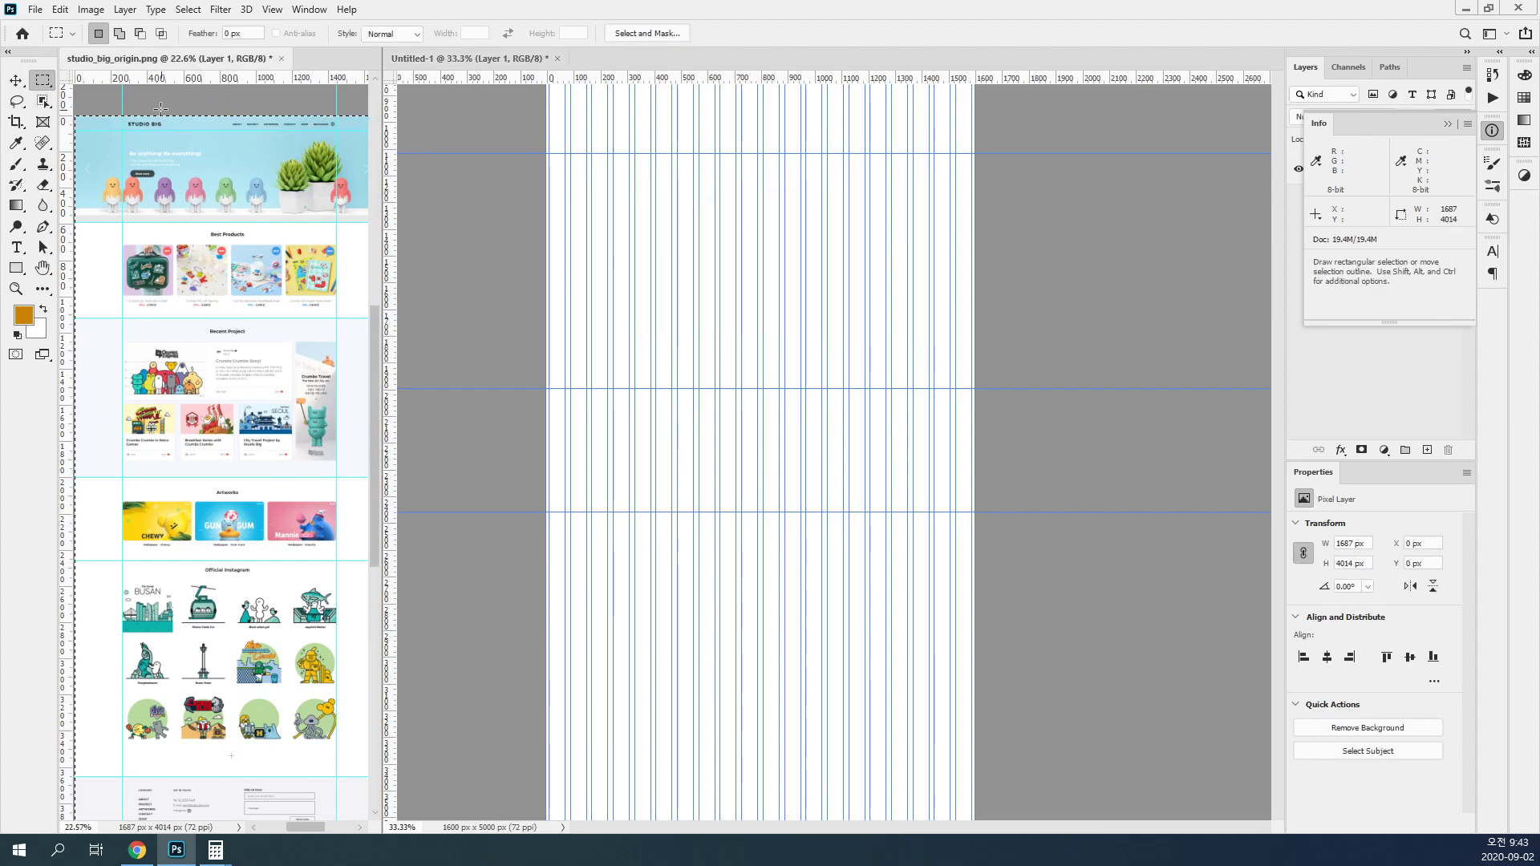
drag(157, 107, 329, 777)
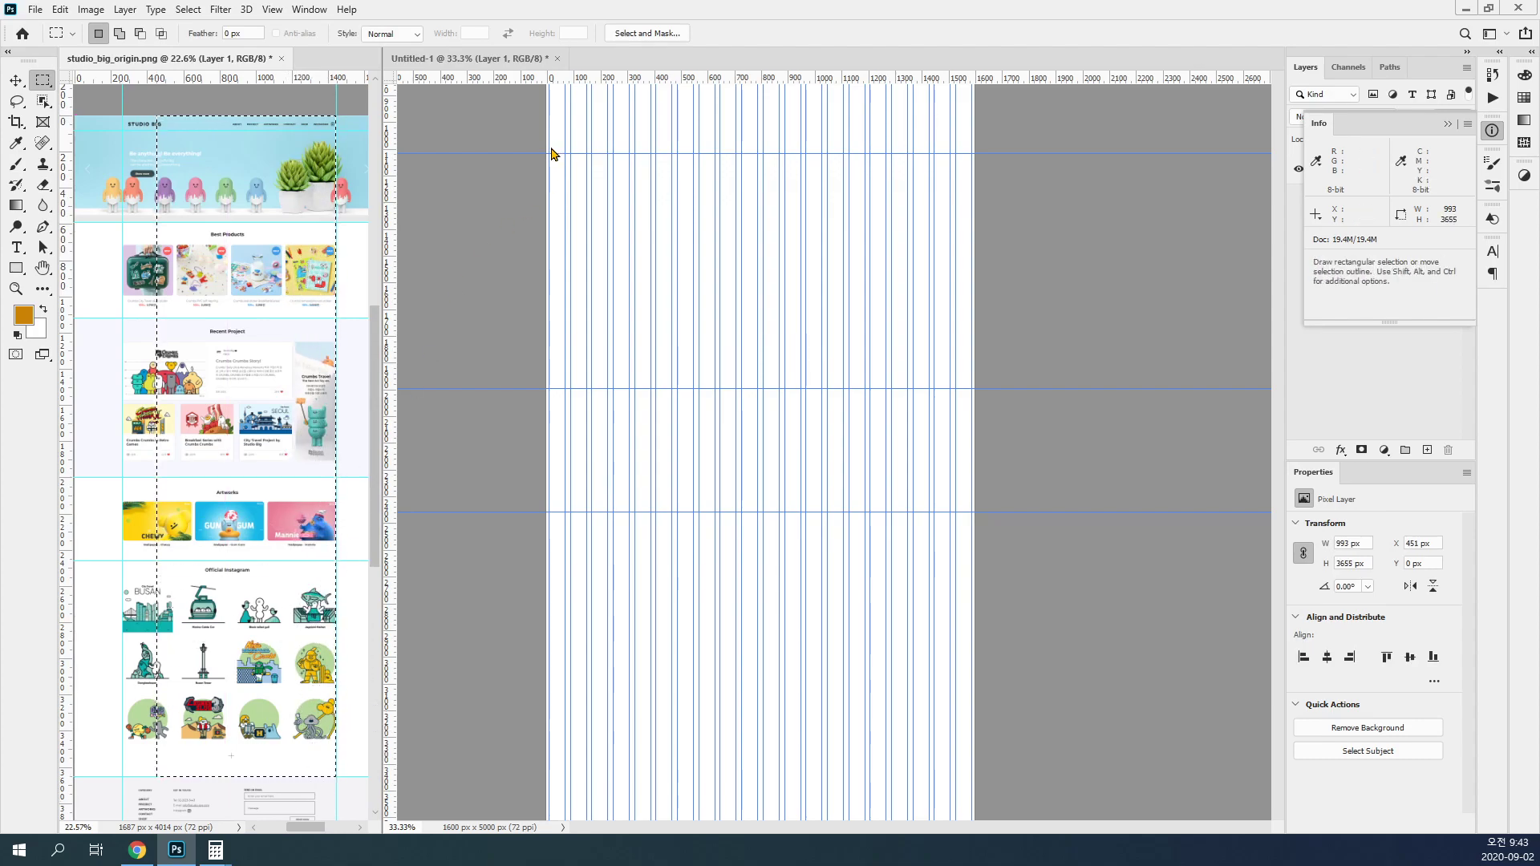
click(487, 190)
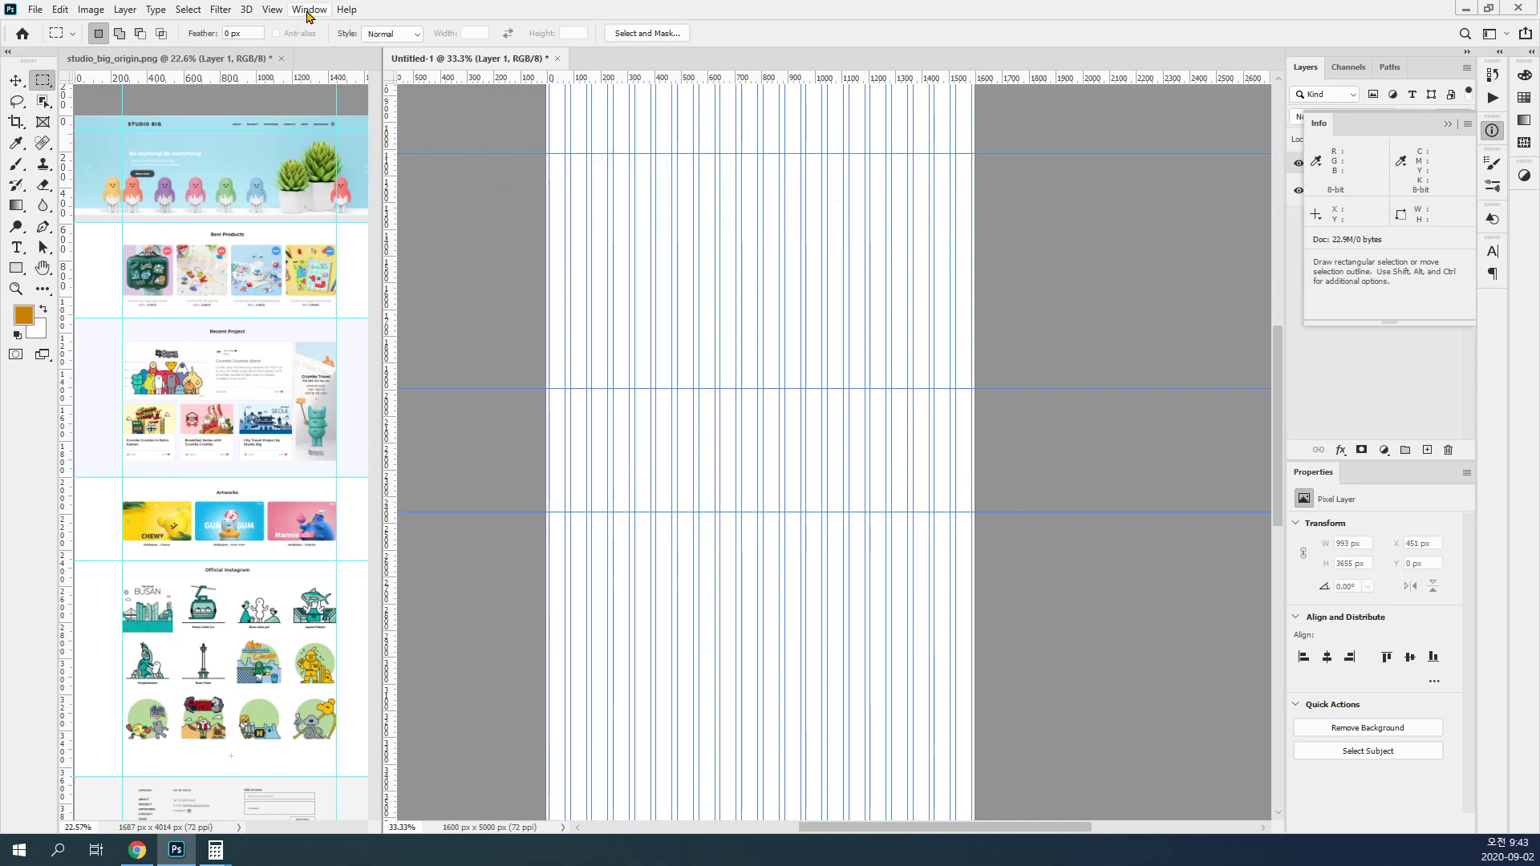
click(273, 9)
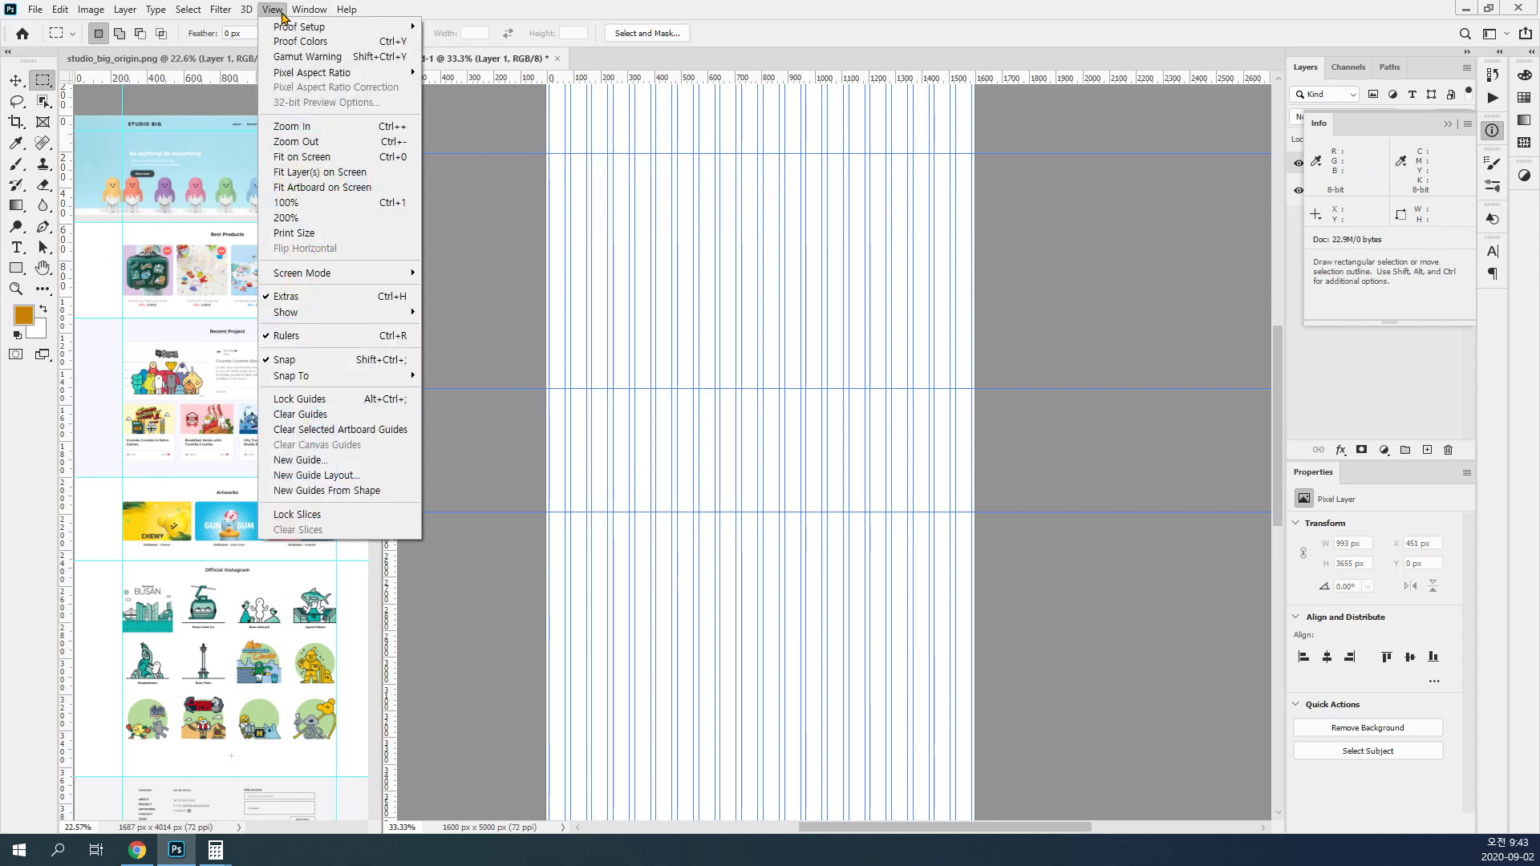
click(353, 464)
text(3)
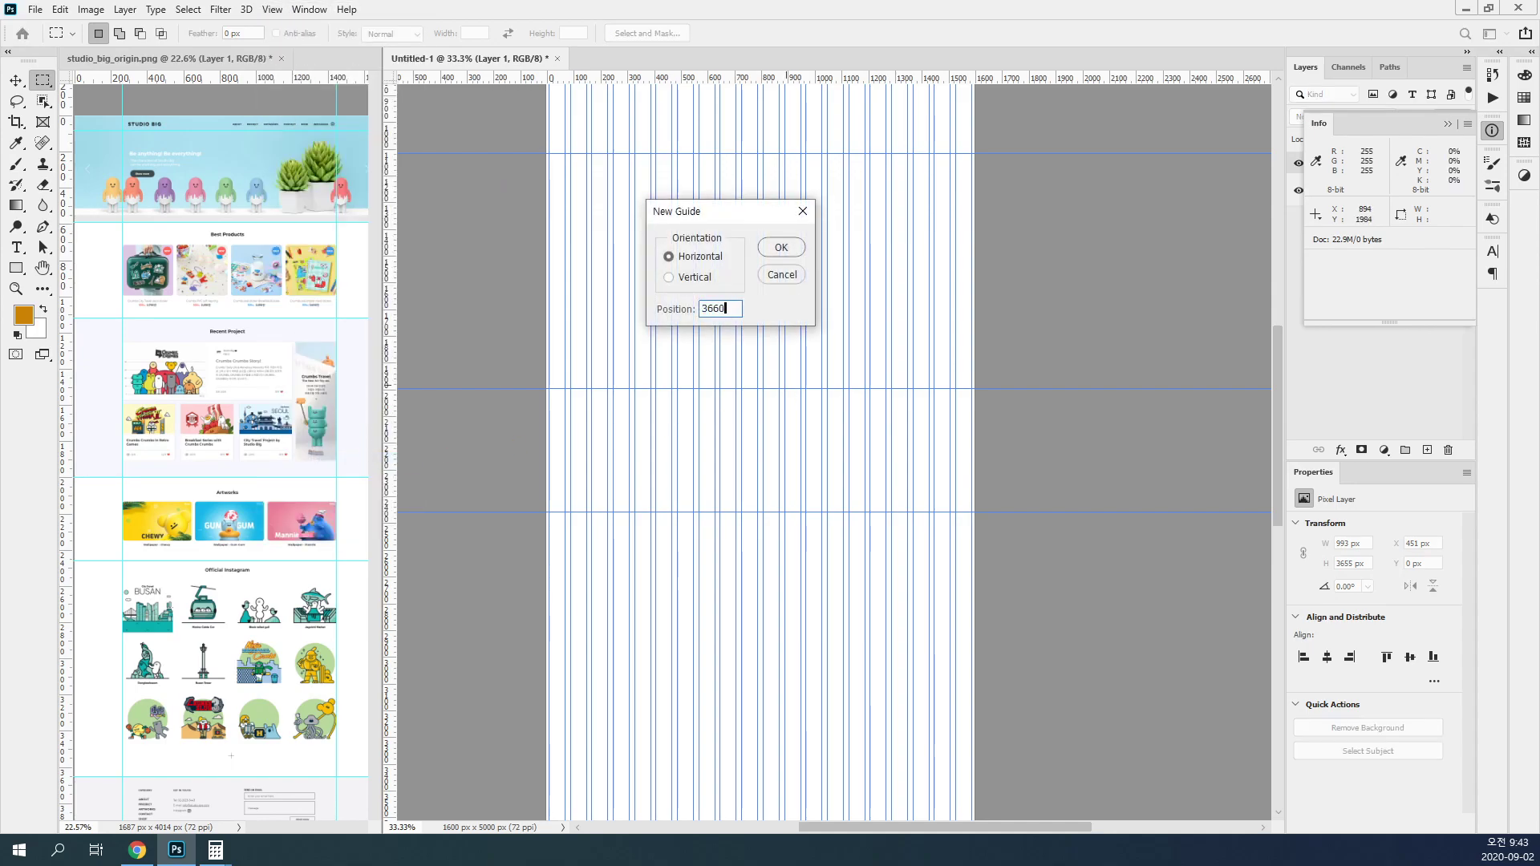
text(660)
click(780, 247)
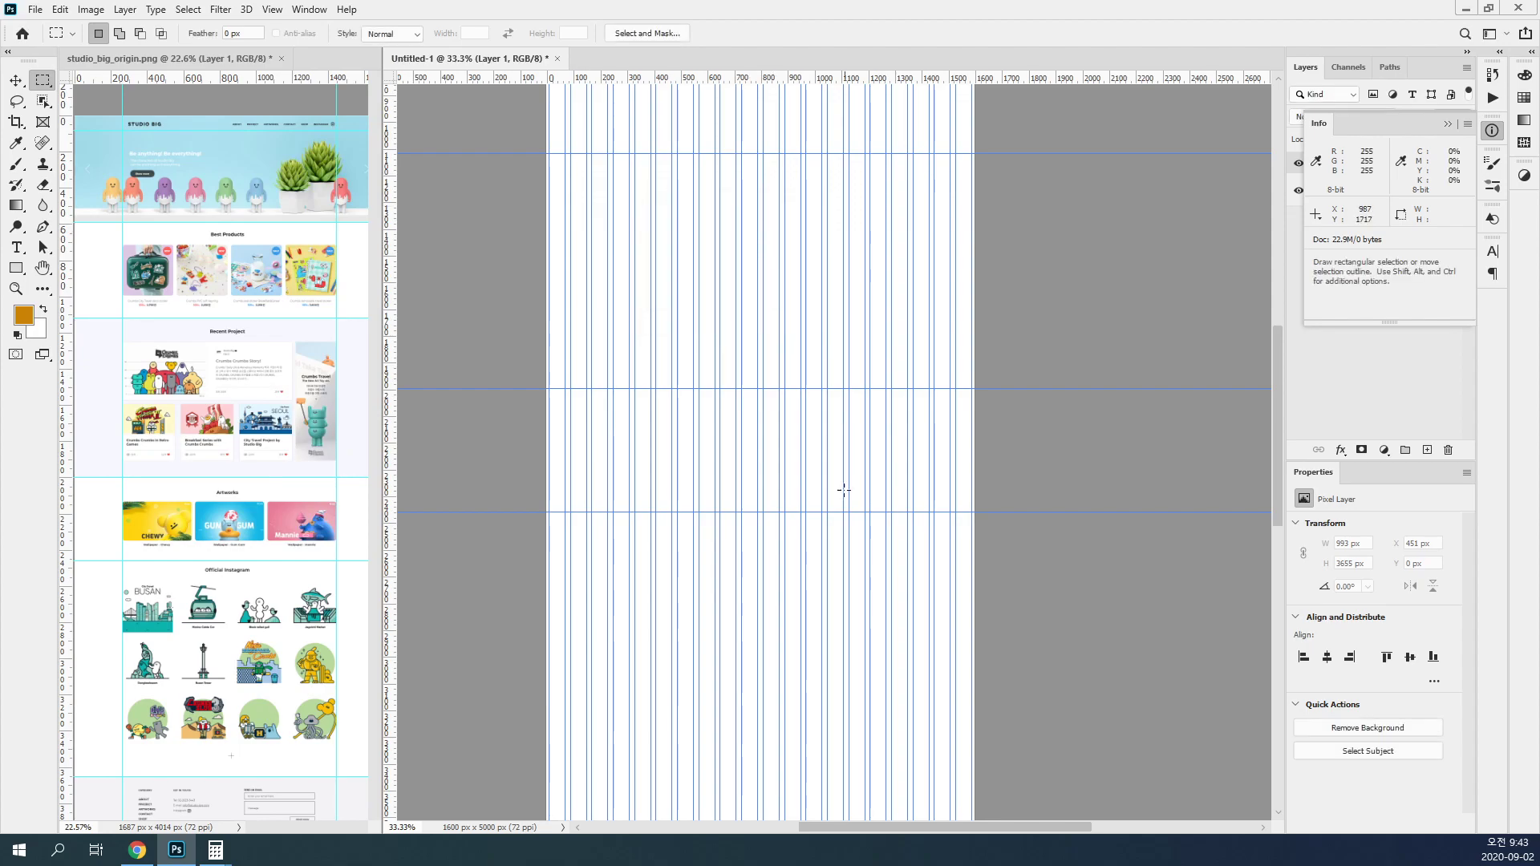
Step: Select the whole screenshot to read its full height, and add a horizontal guide at 4020 px on the artboard
scroll(825, 540, down, 5)
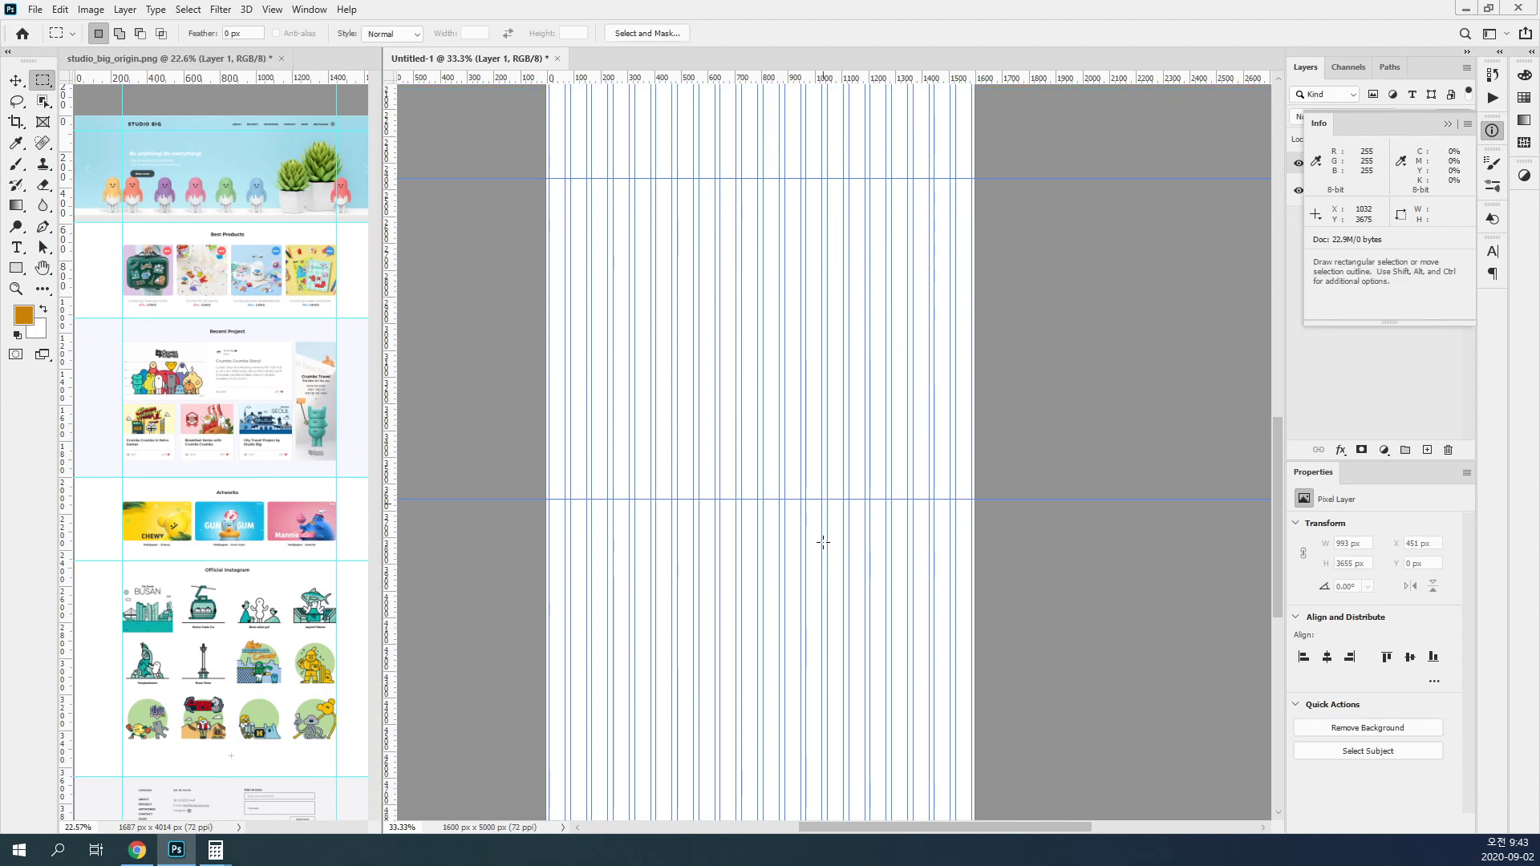
click(343, 526)
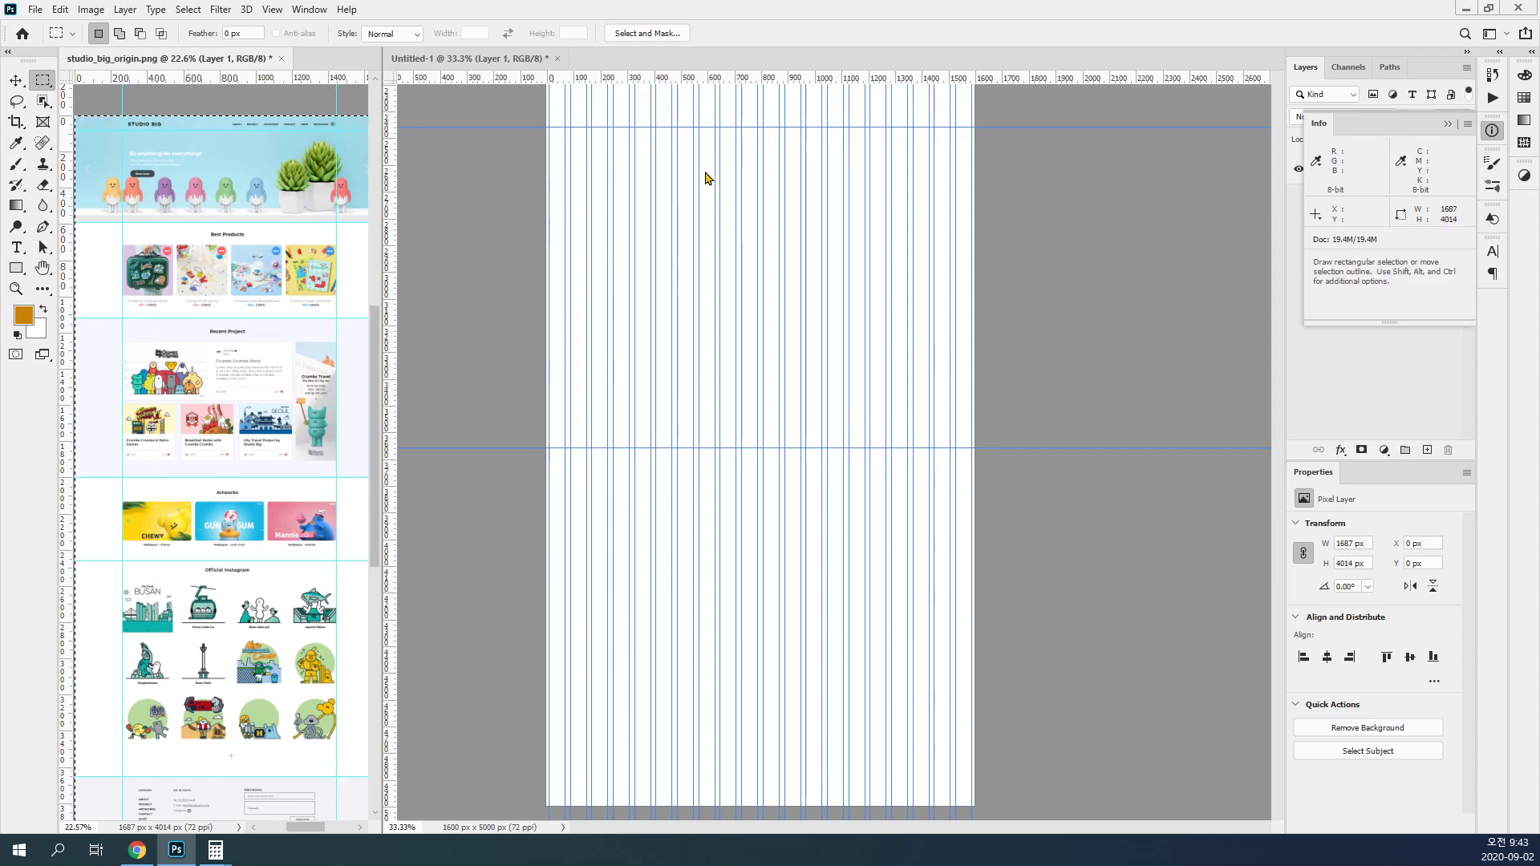
click(524, 247)
click(247, 9)
mouse_move(295, 9)
click(337, 464)
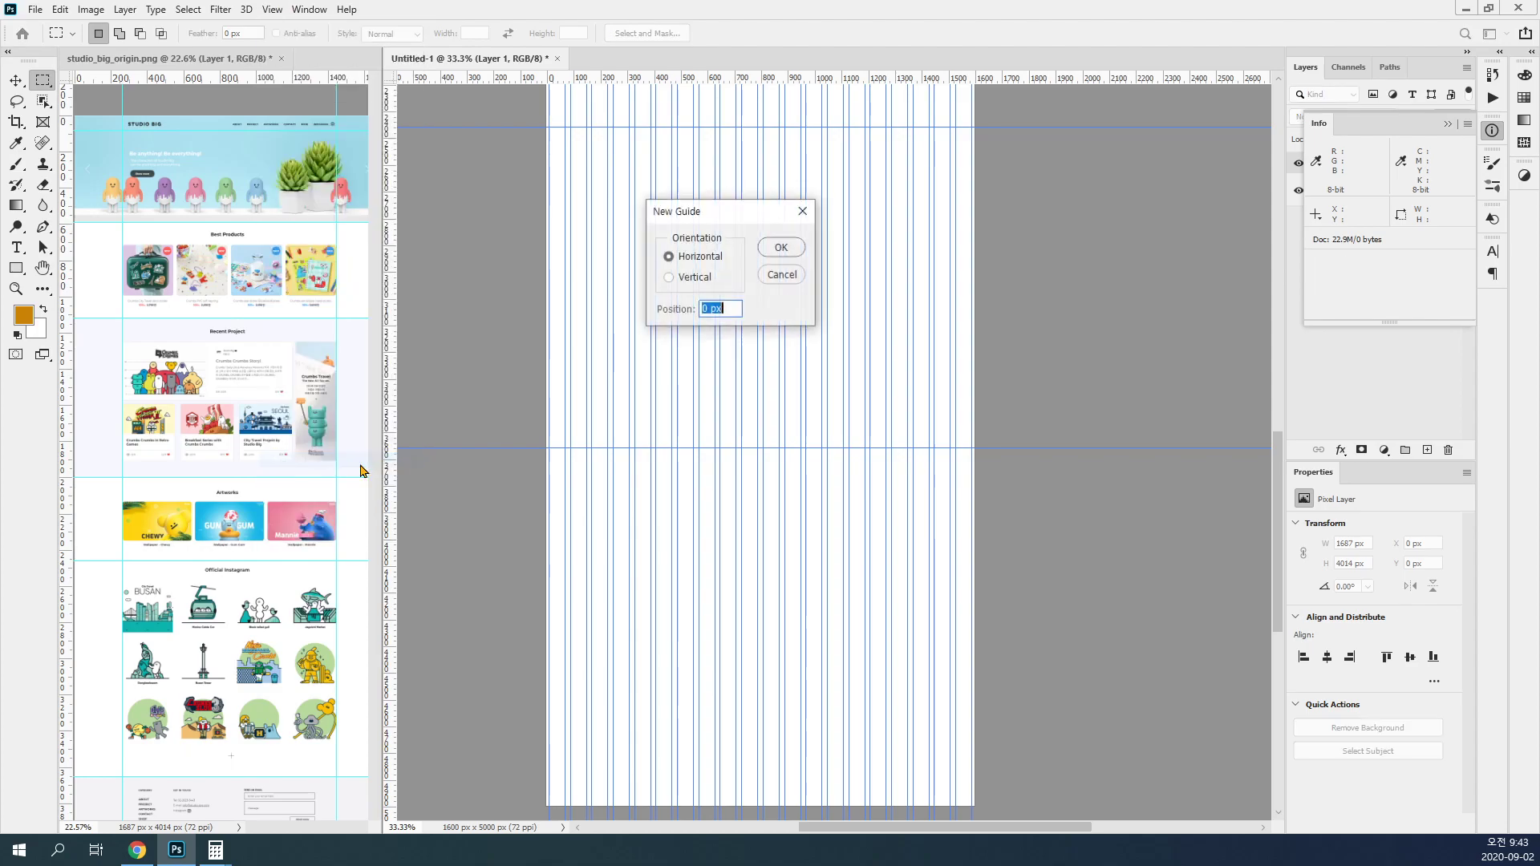
text(402)
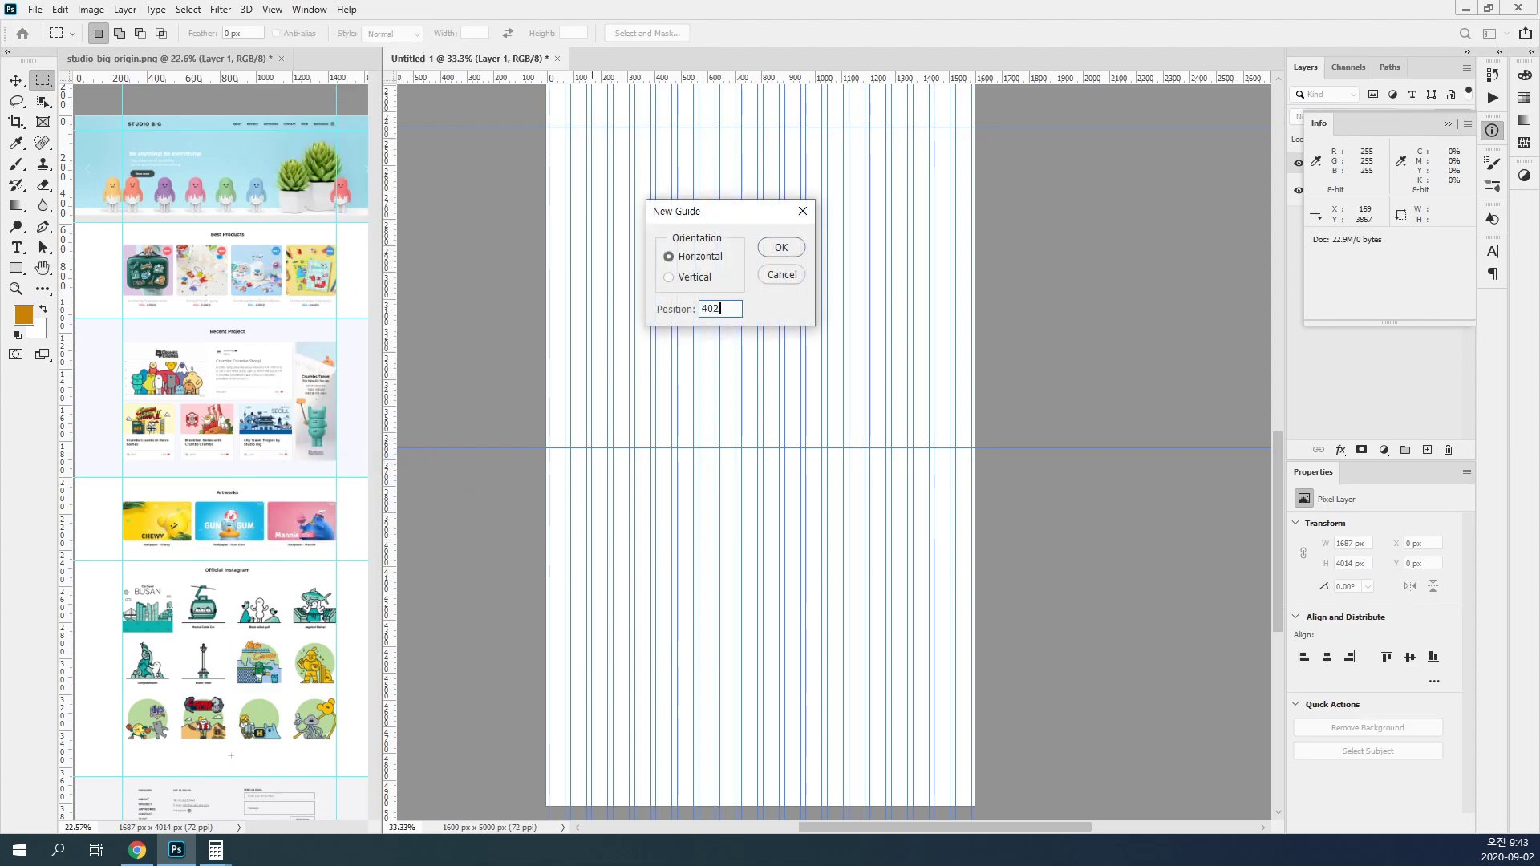
text(0)
click(783, 251)
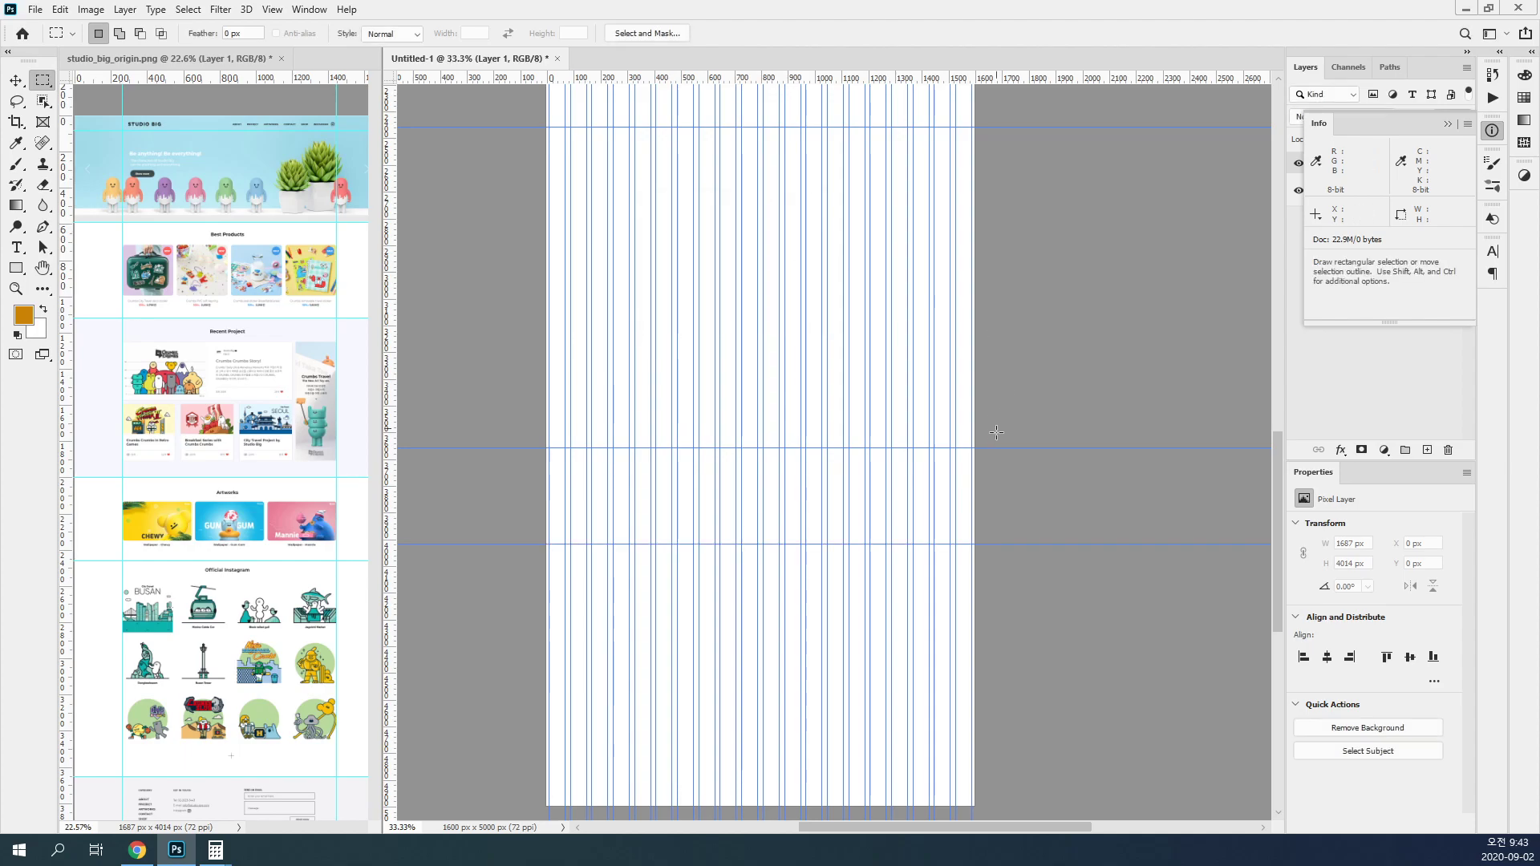
Step: Shorten the artboard to a height of 4020 px so its lower edge meets the last horizontal guide
click(1419, 379)
click(1491, 133)
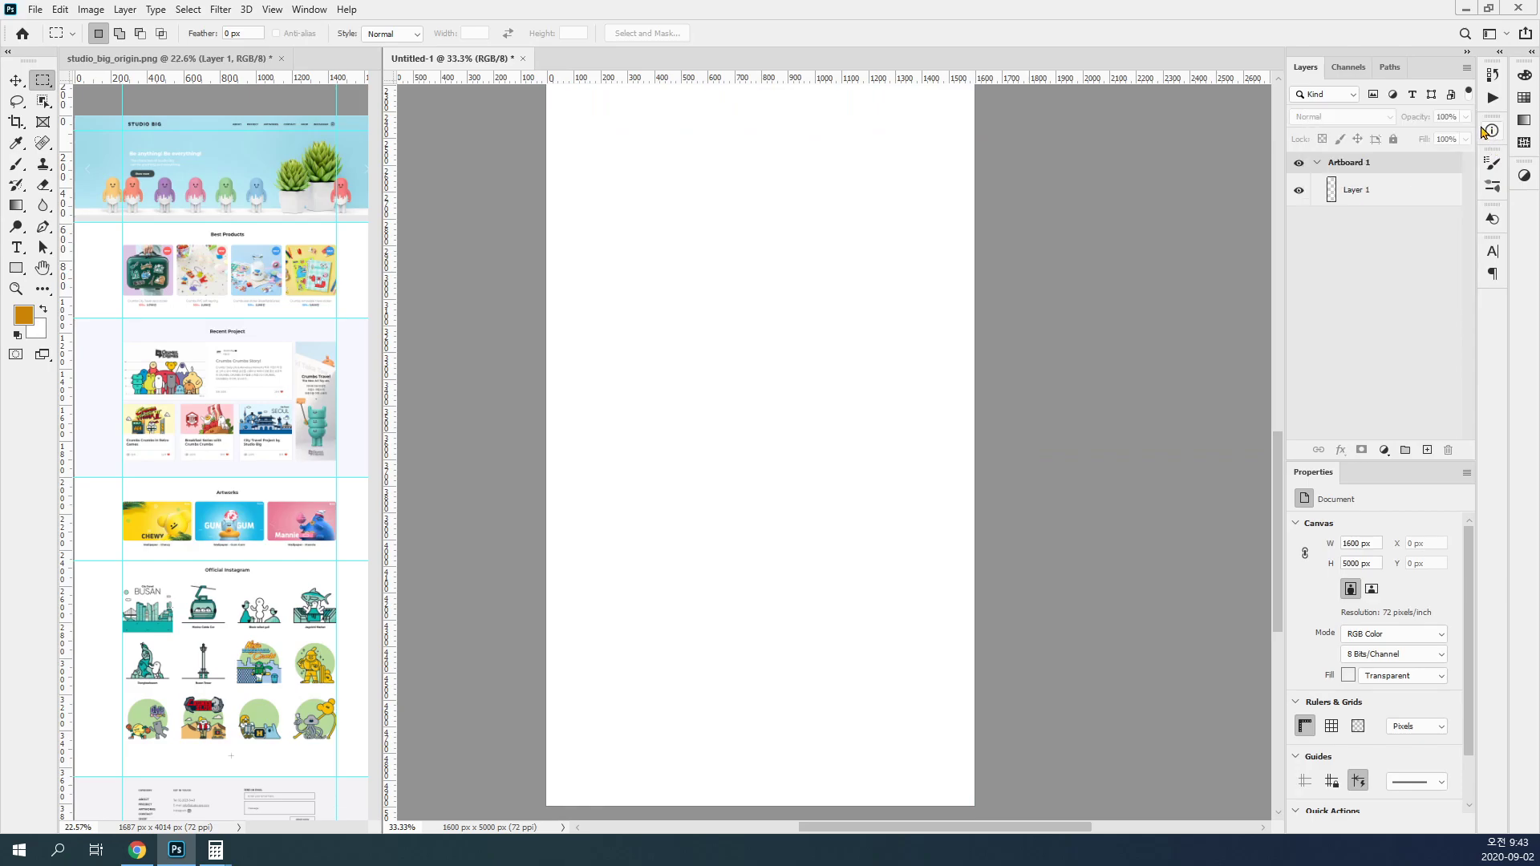
click(1360, 167)
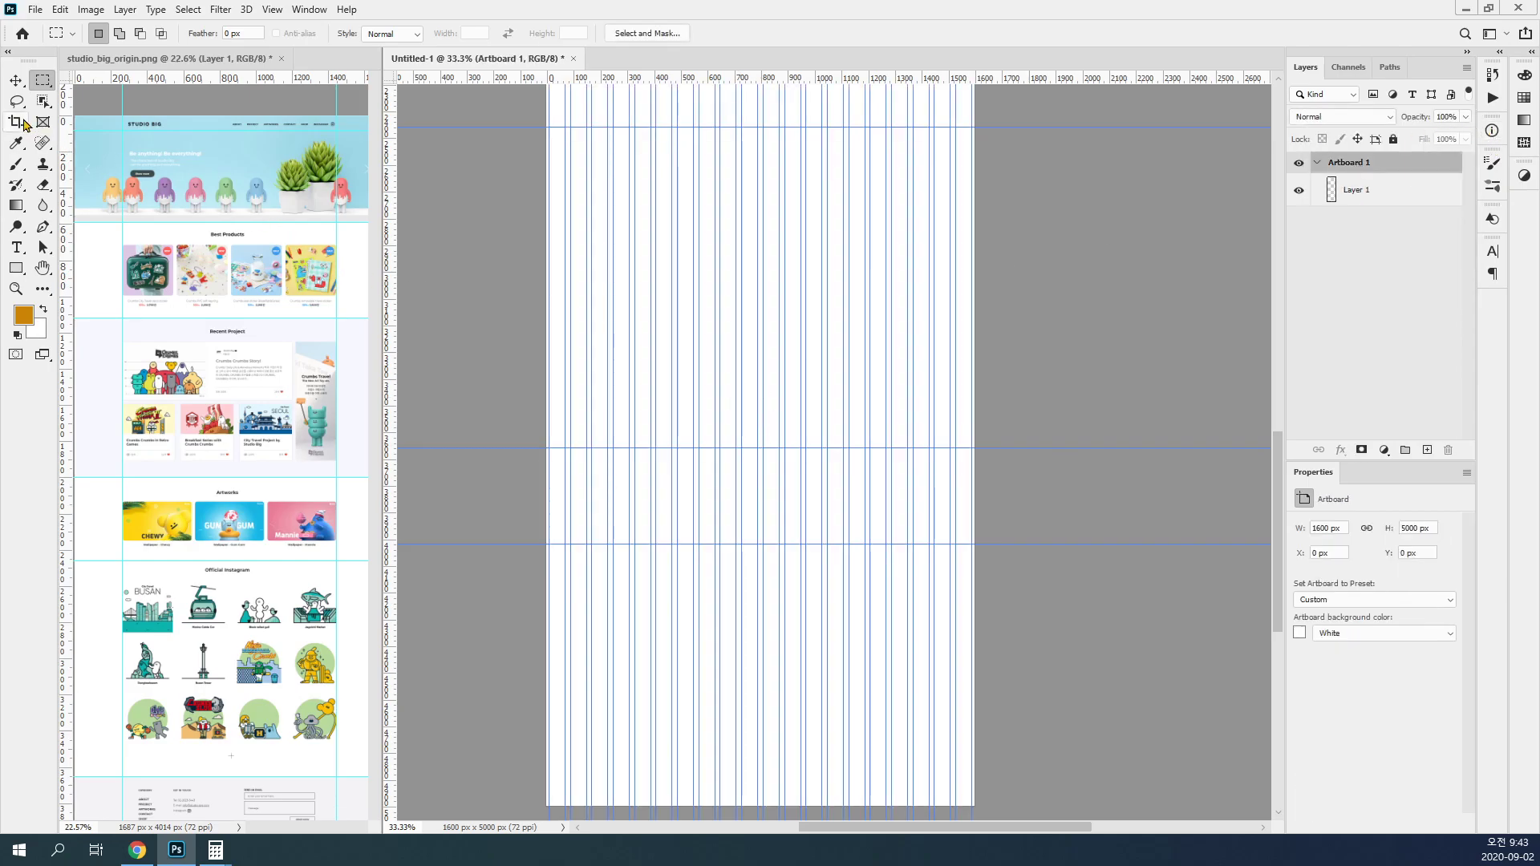
click(15, 122)
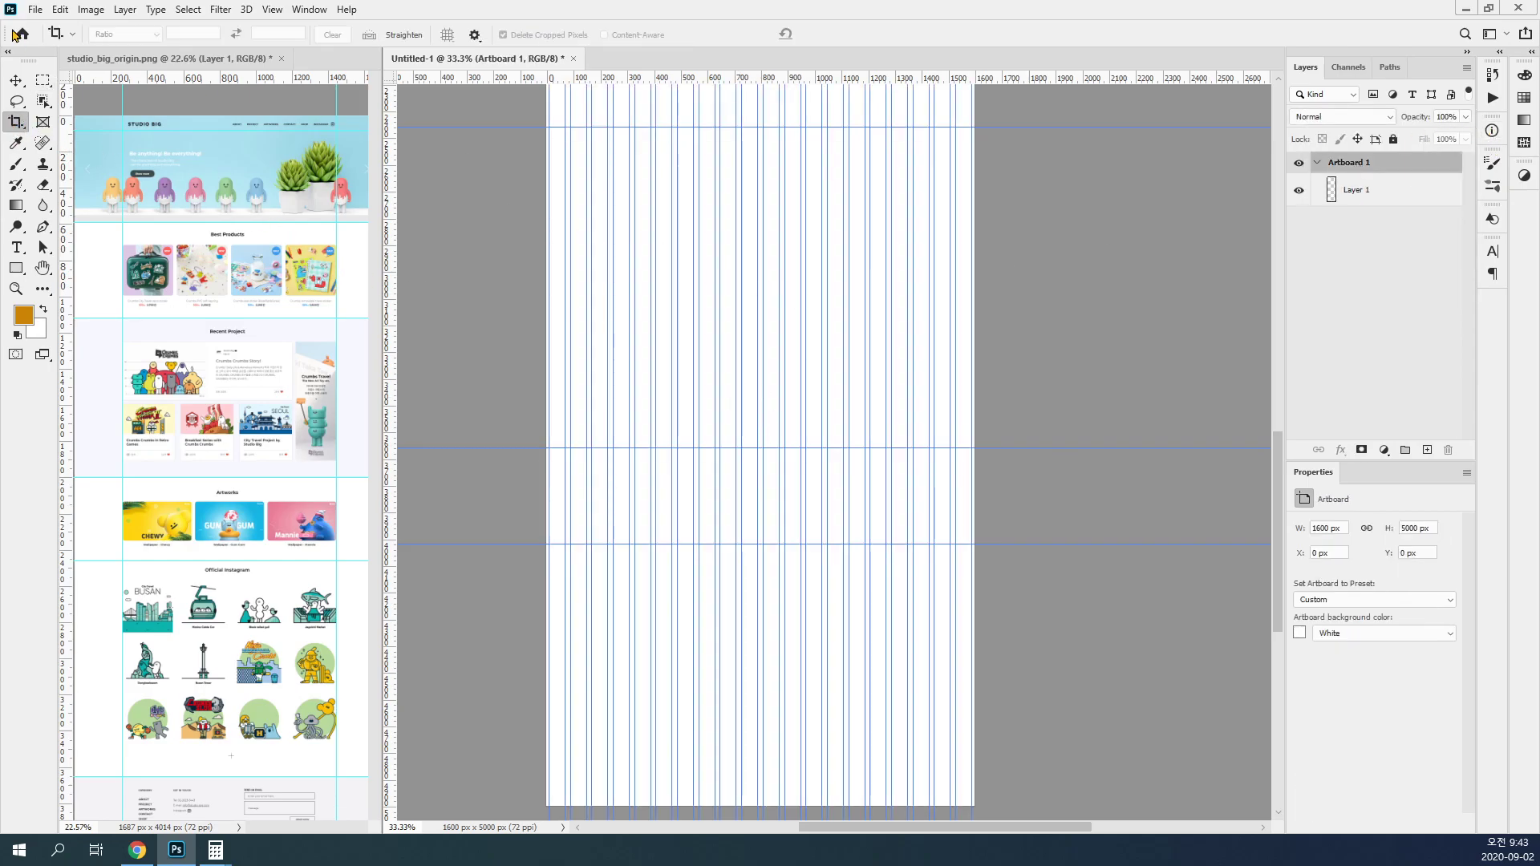
click(15, 80)
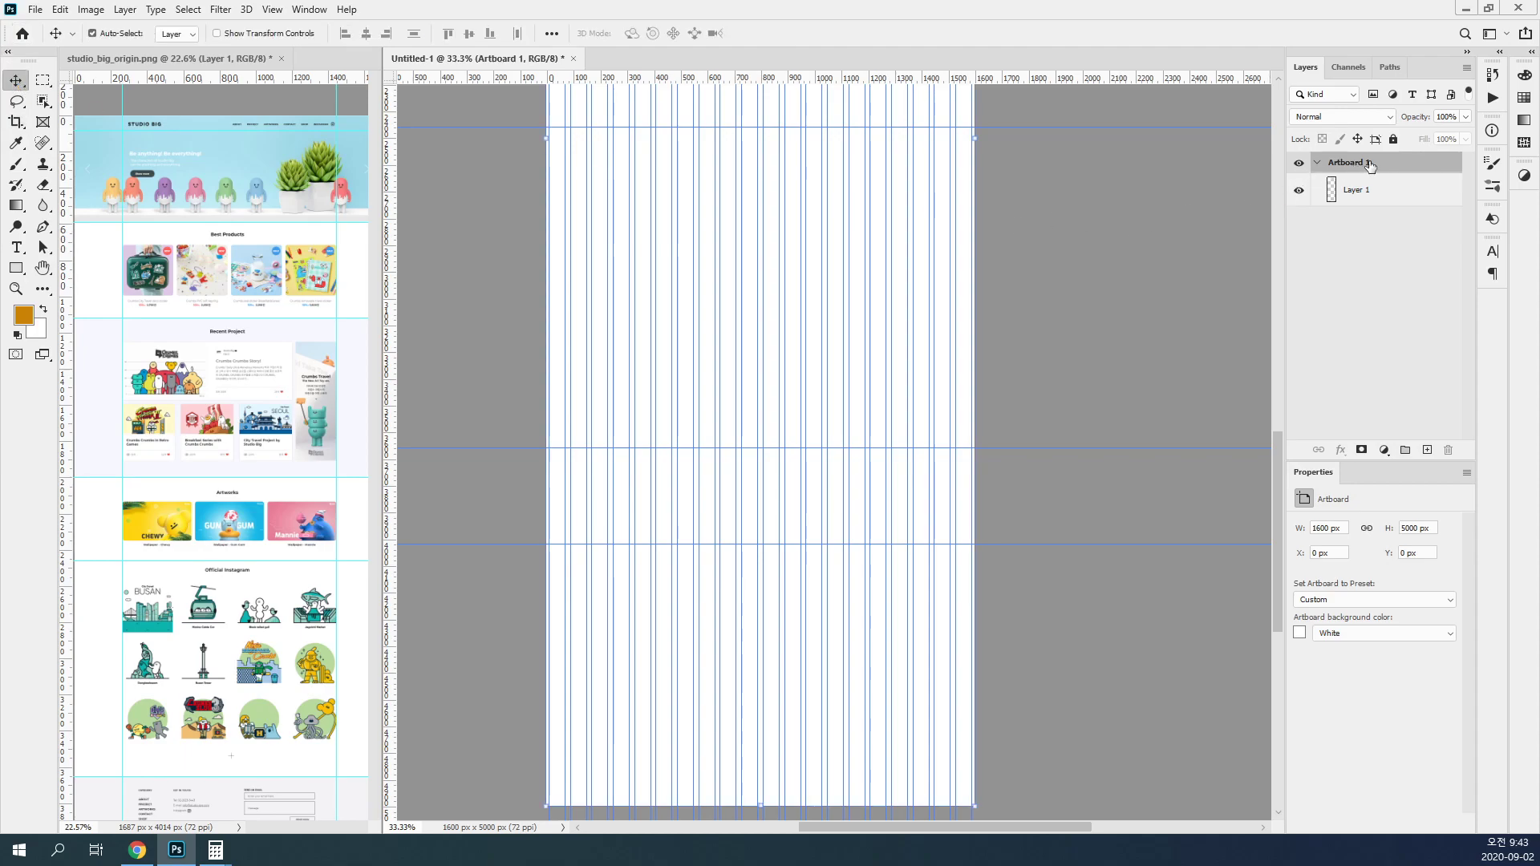
drag(907, 462, 930, 201)
ctrl+click(807, 490)
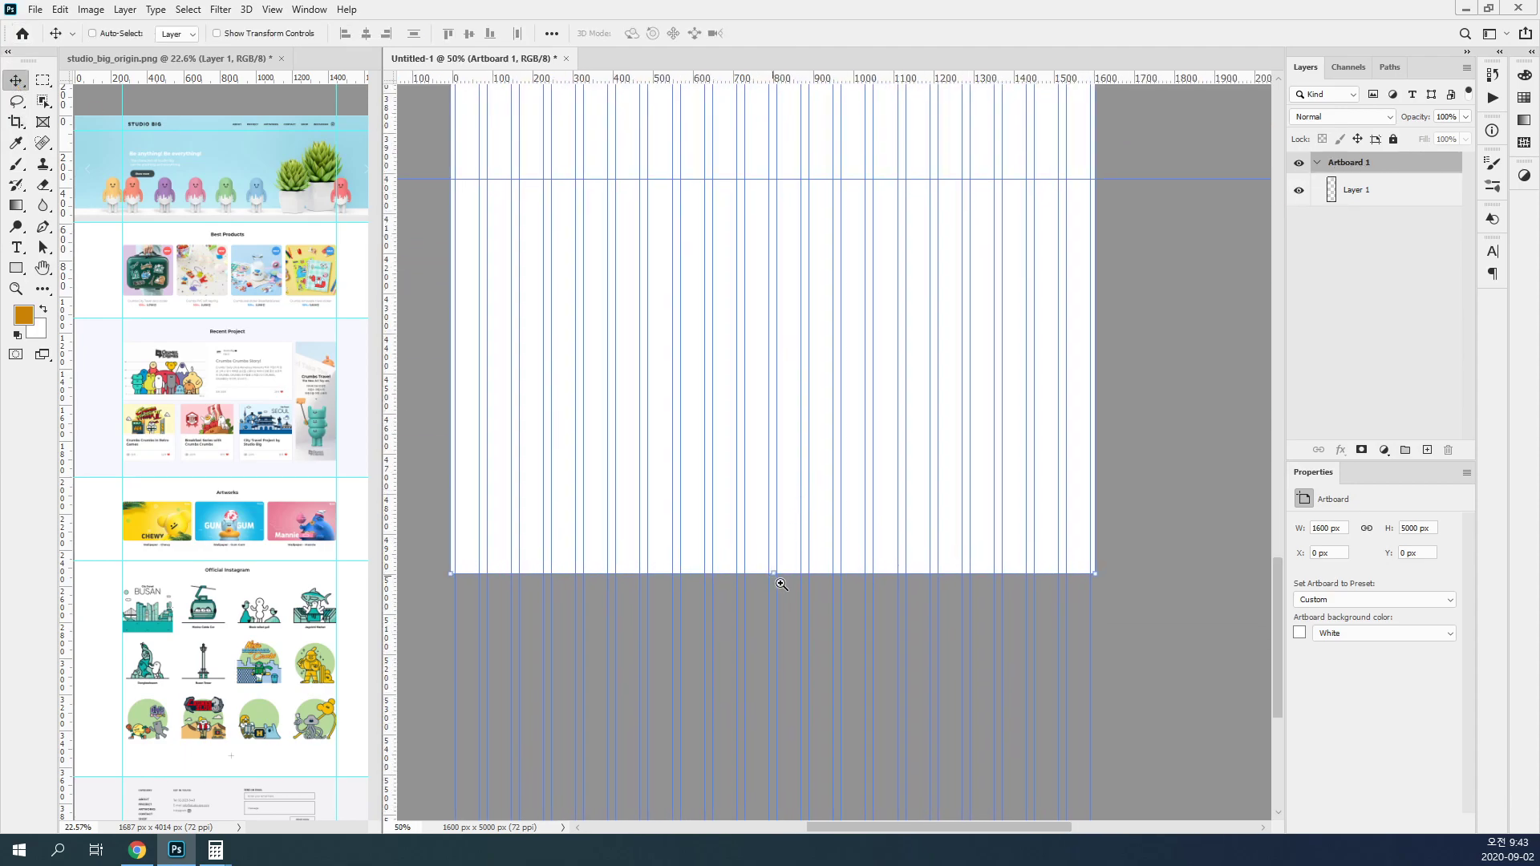
ctrl+click(777, 581)
drag(772, 574, 774, 137)
drag(780, 249, 845, 639)
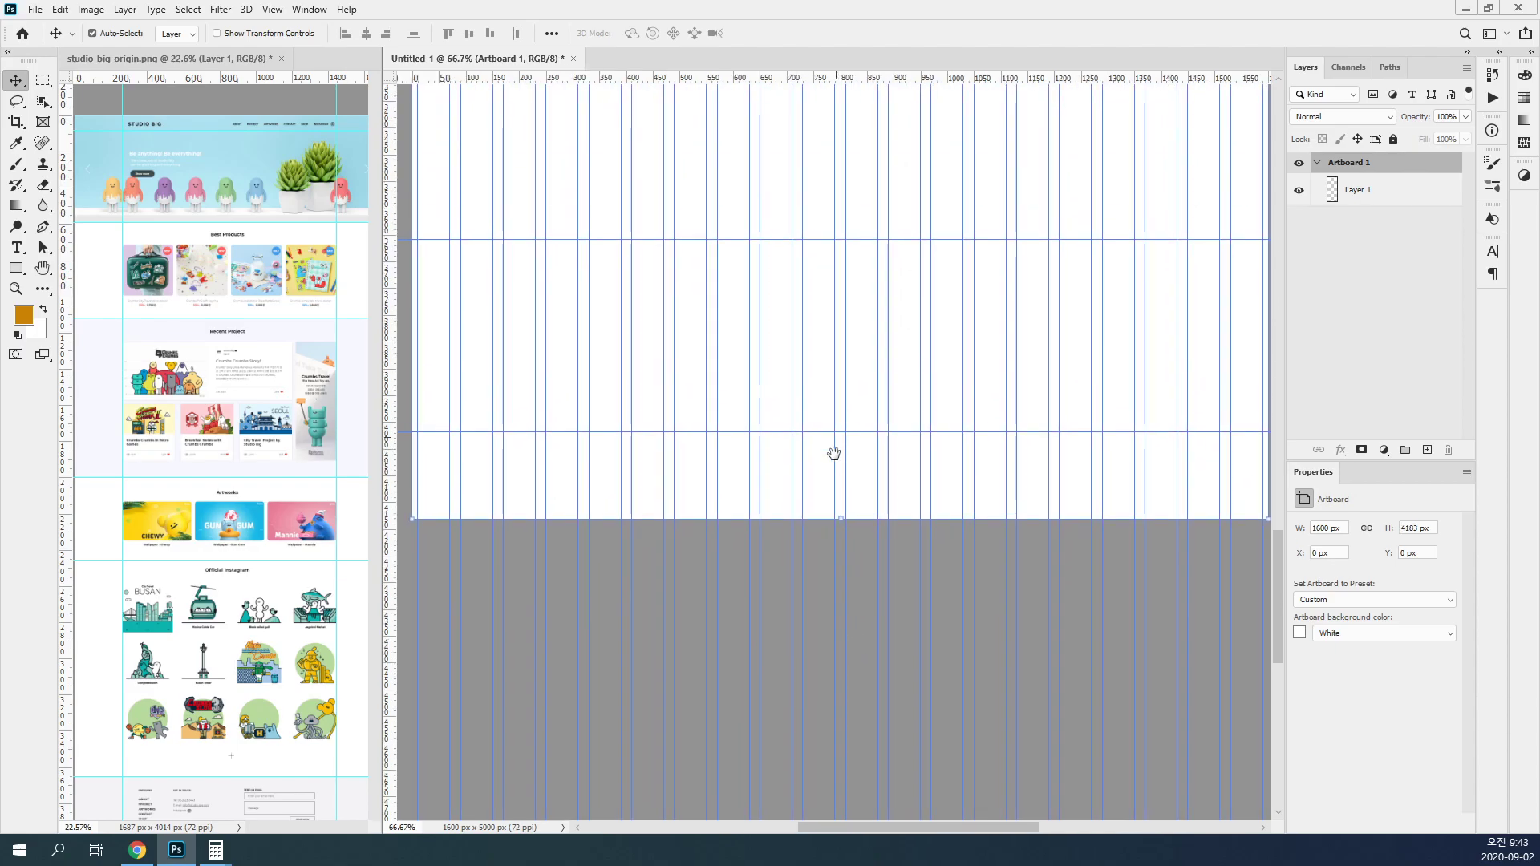
drag(834, 519, 849, 433)
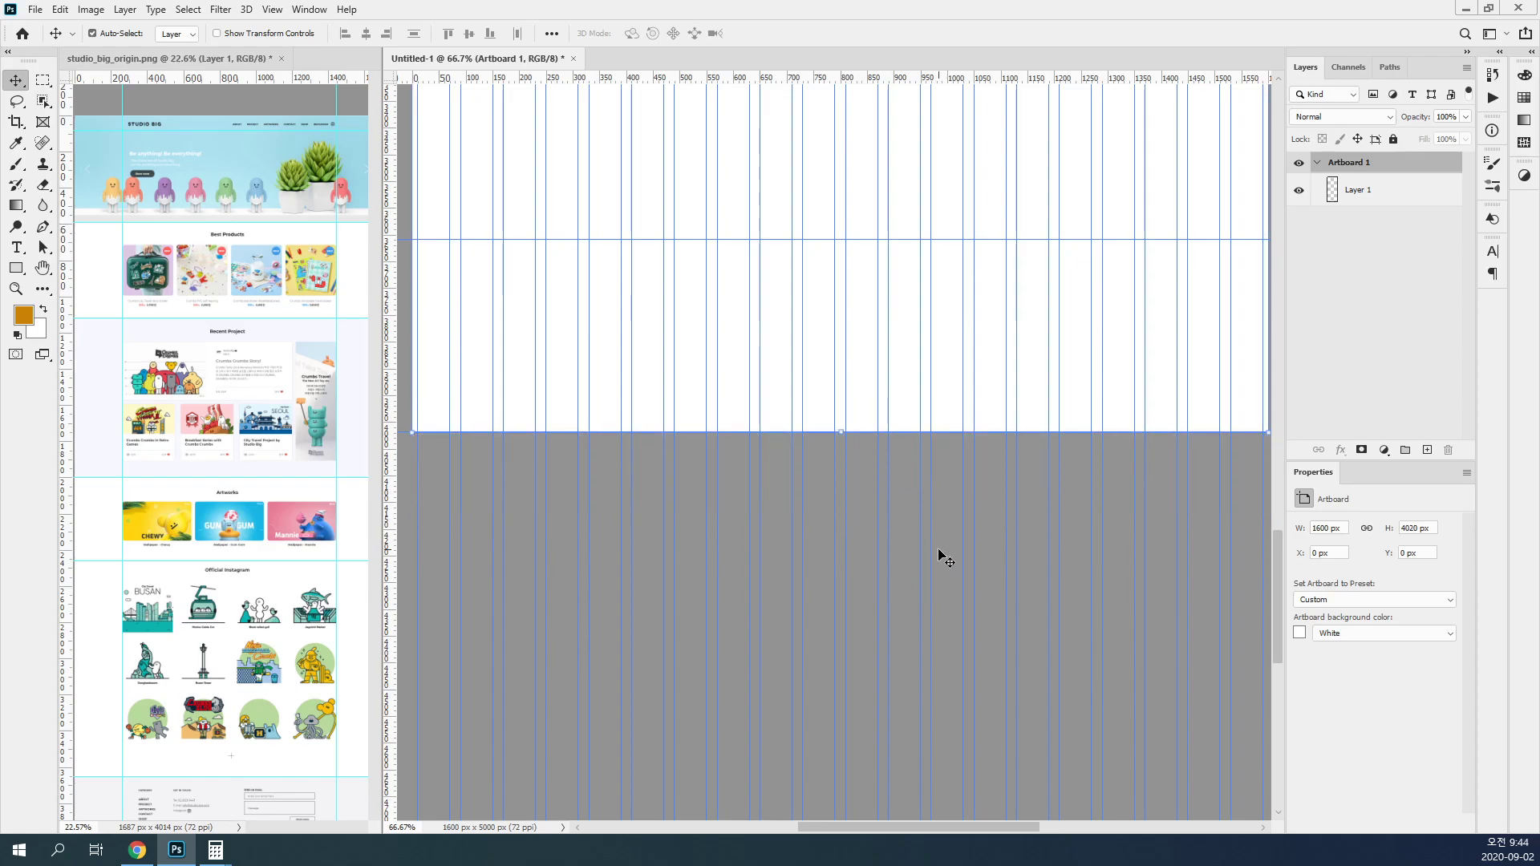
key(ctrl+0)
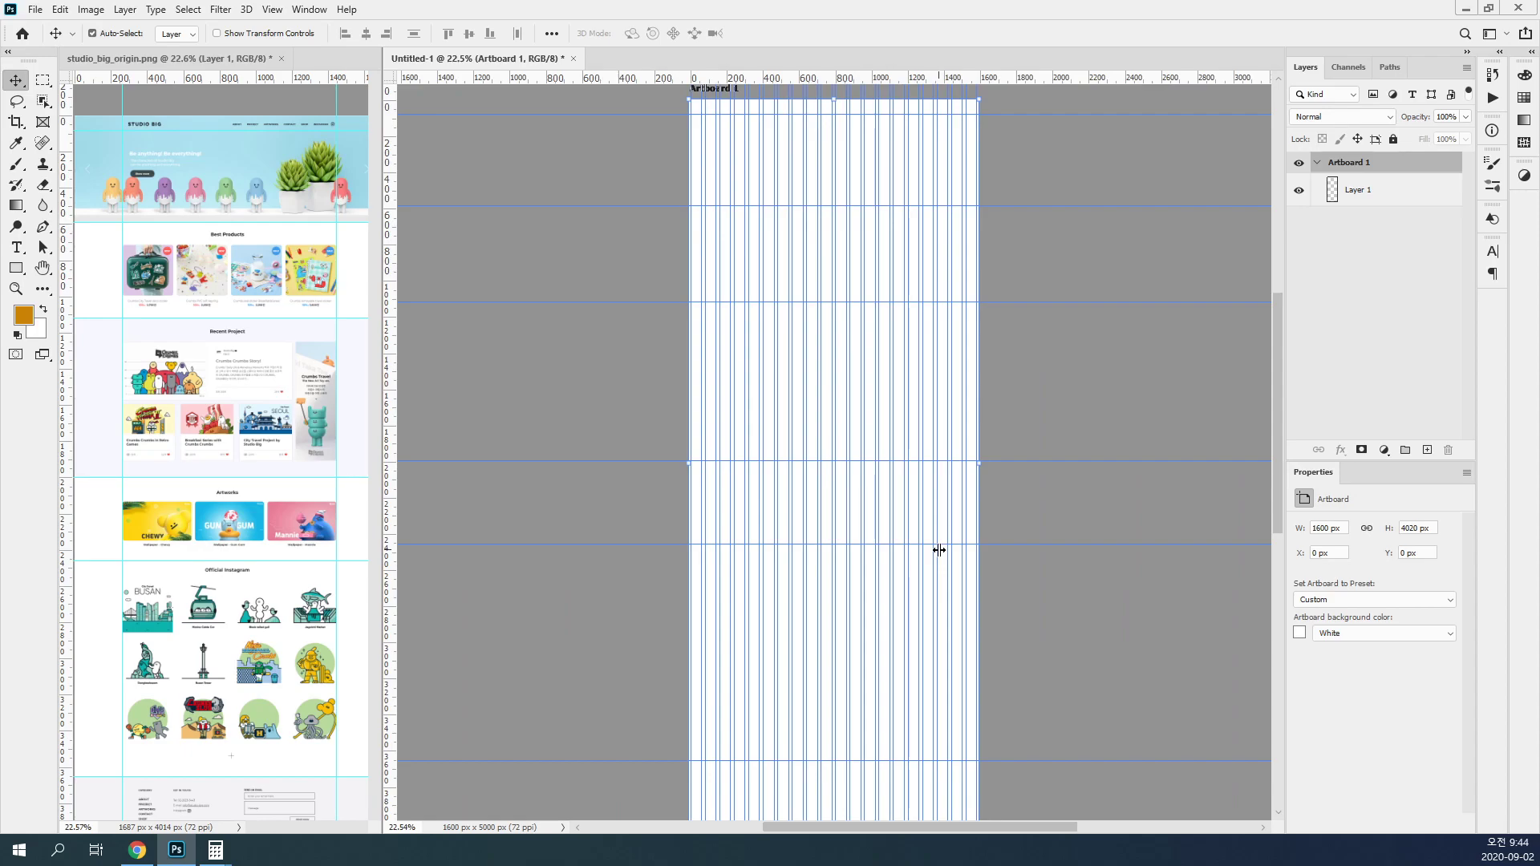
Step: Widen the screenshot document's pane so the whole Studio Big page fits beside the artboard document
click(501, 368)
click(1382, 202)
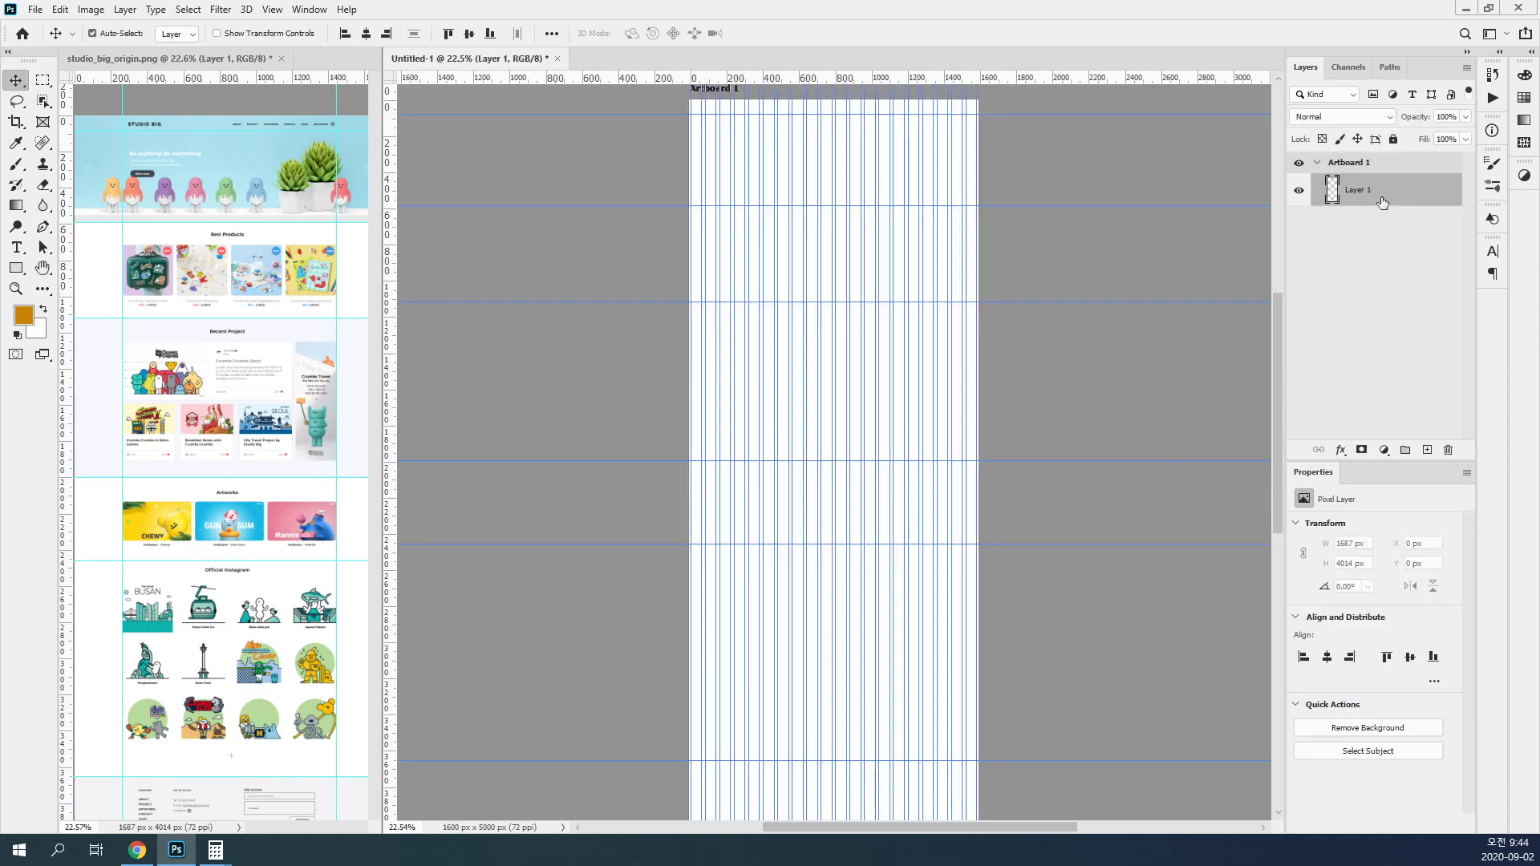
ctrl+click(905, 178)
drag(840, 193, 825, 309)
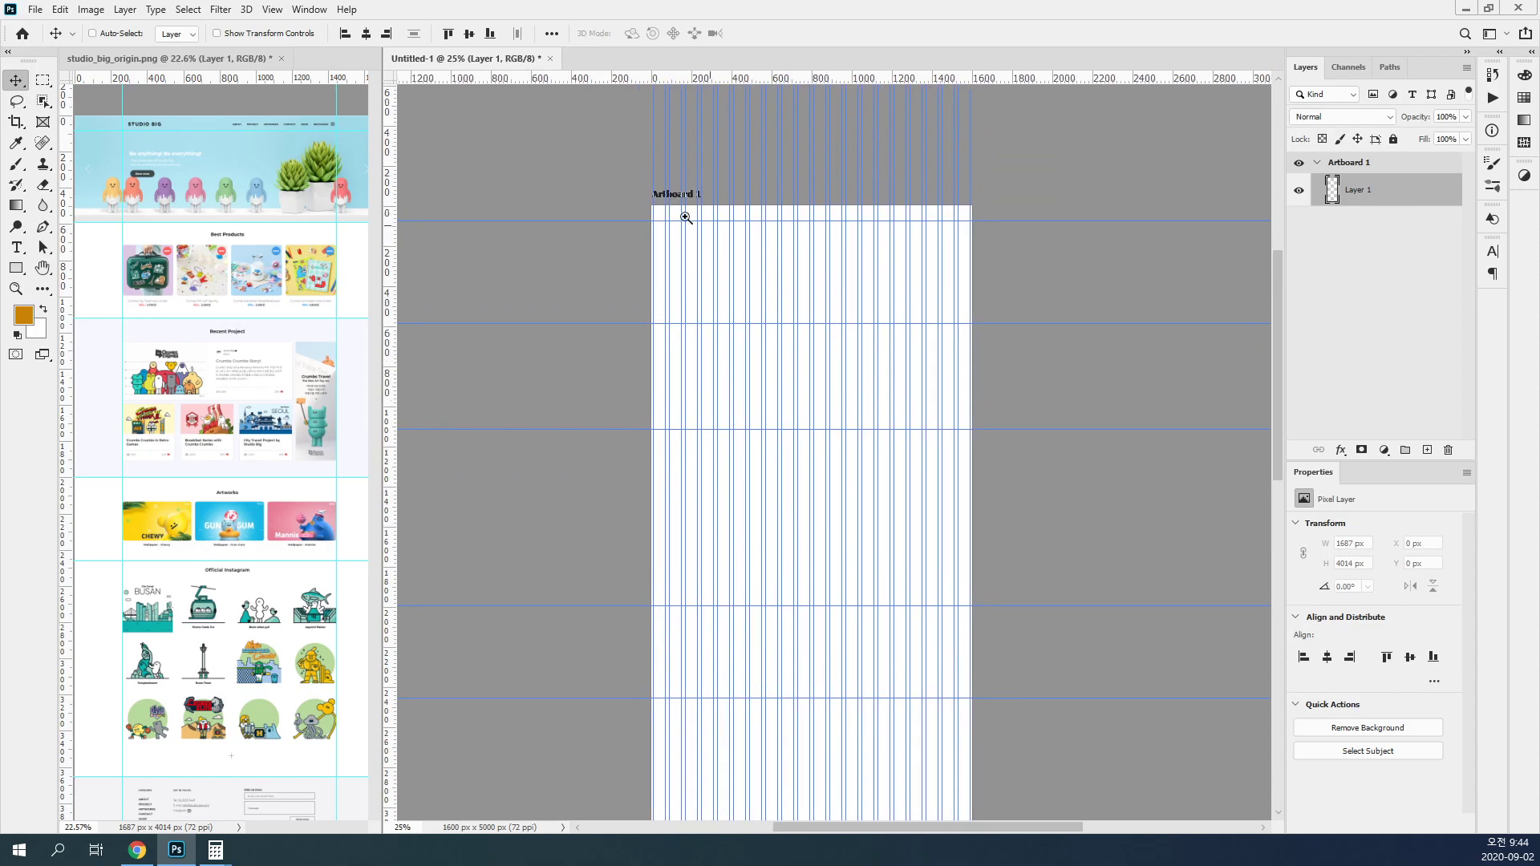
ctrl+click(881, 267)
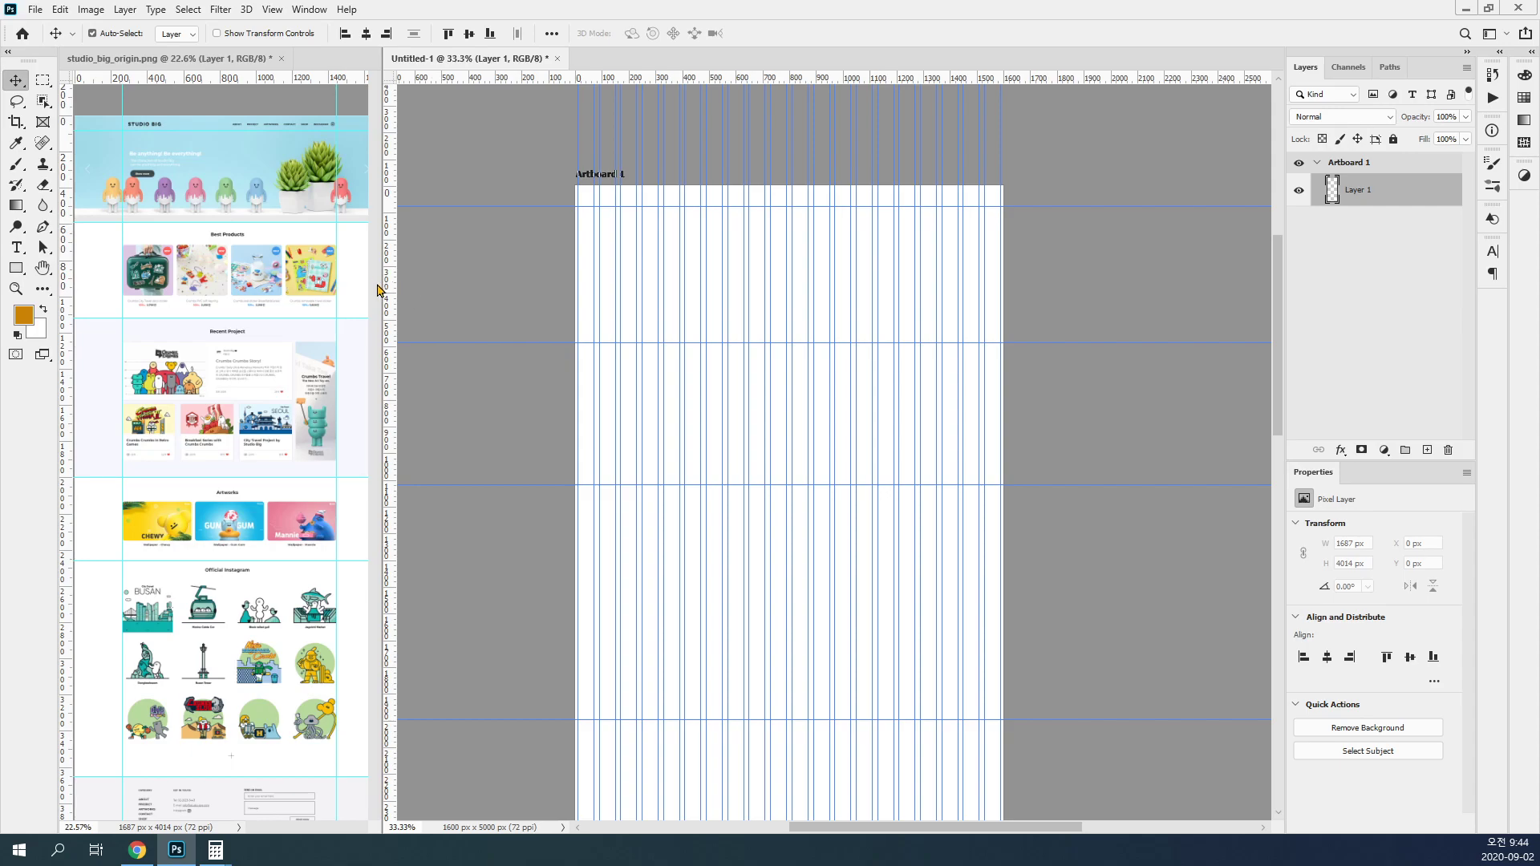
drag(382, 283, 495, 287)
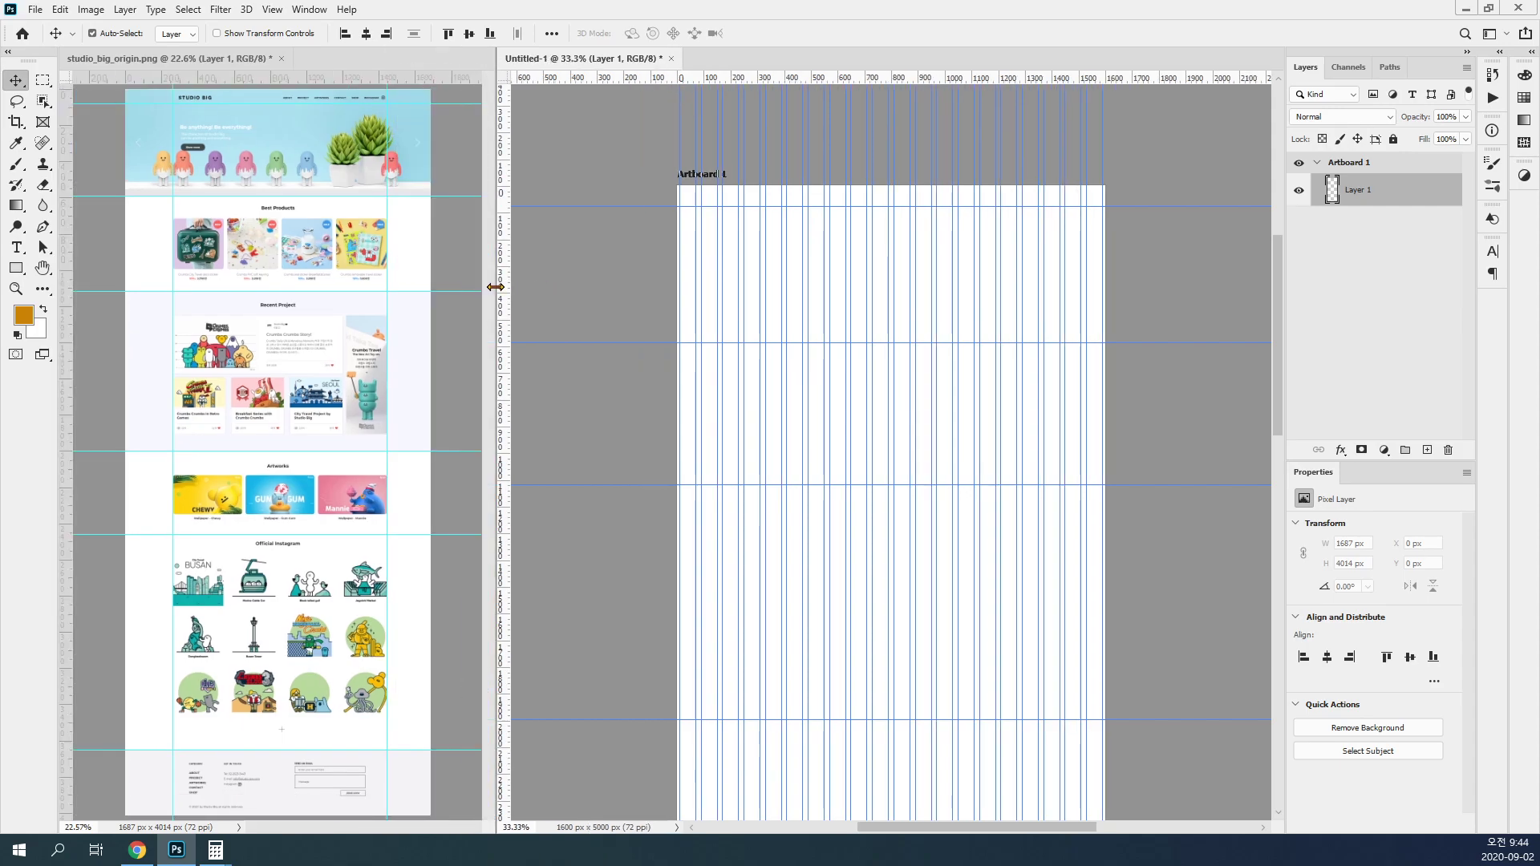
click(592, 308)
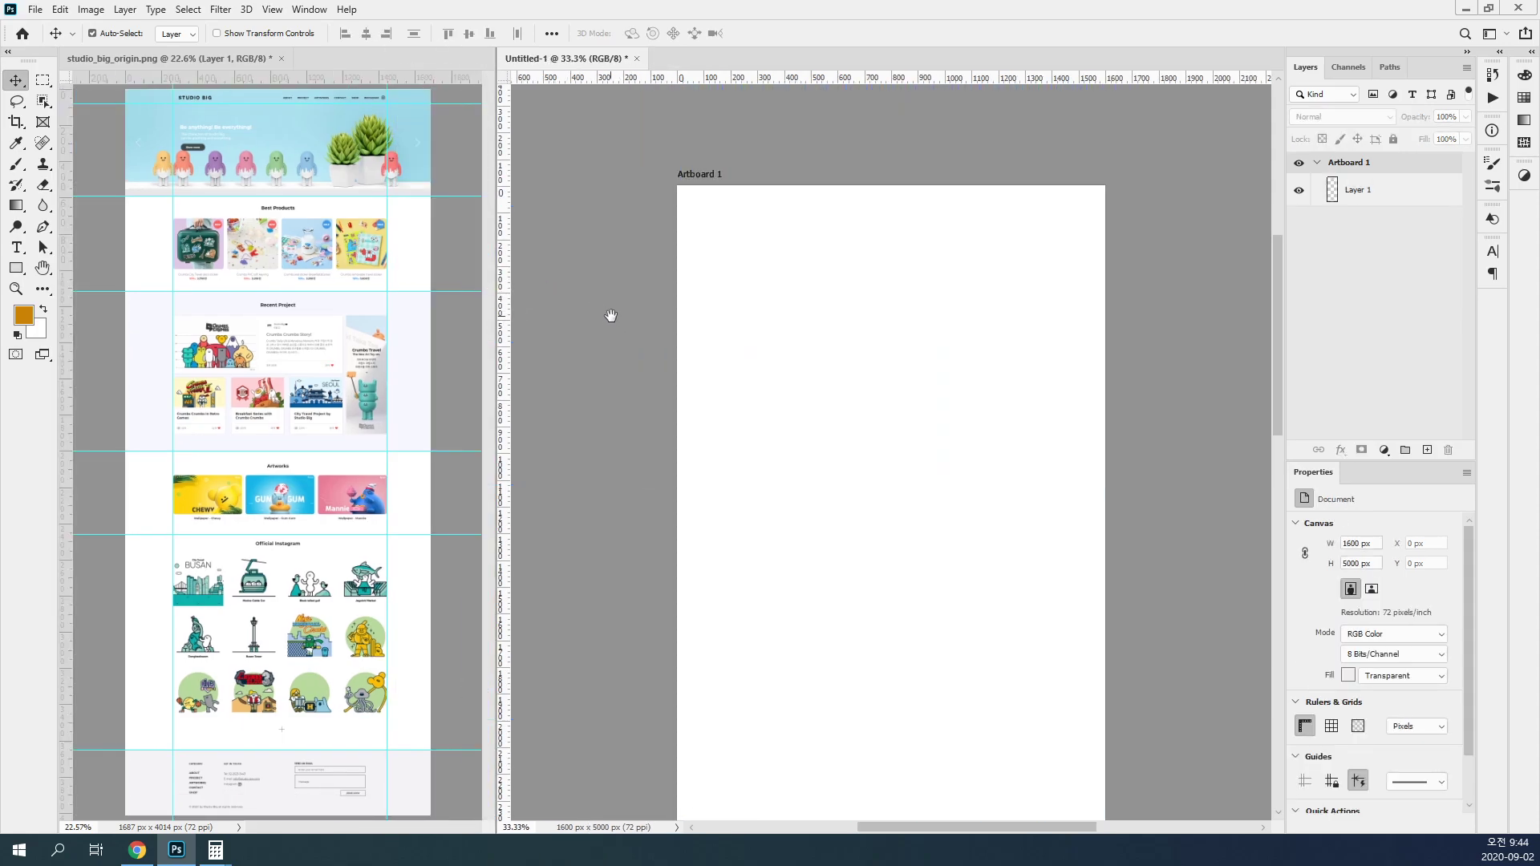
drag(609, 315, 622, 251)
click(381, 275)
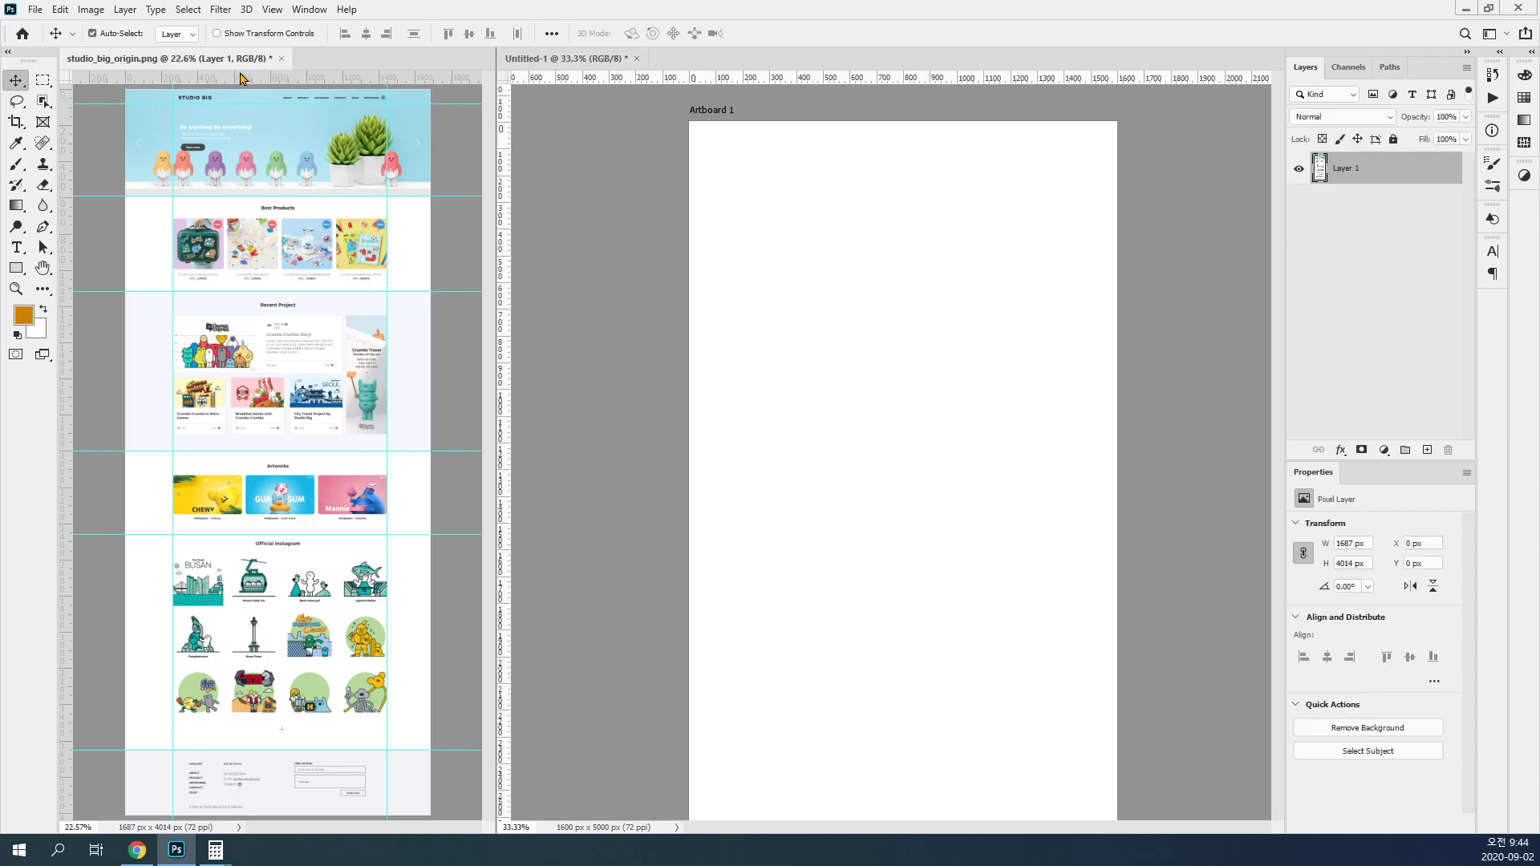
click(1379, 324)
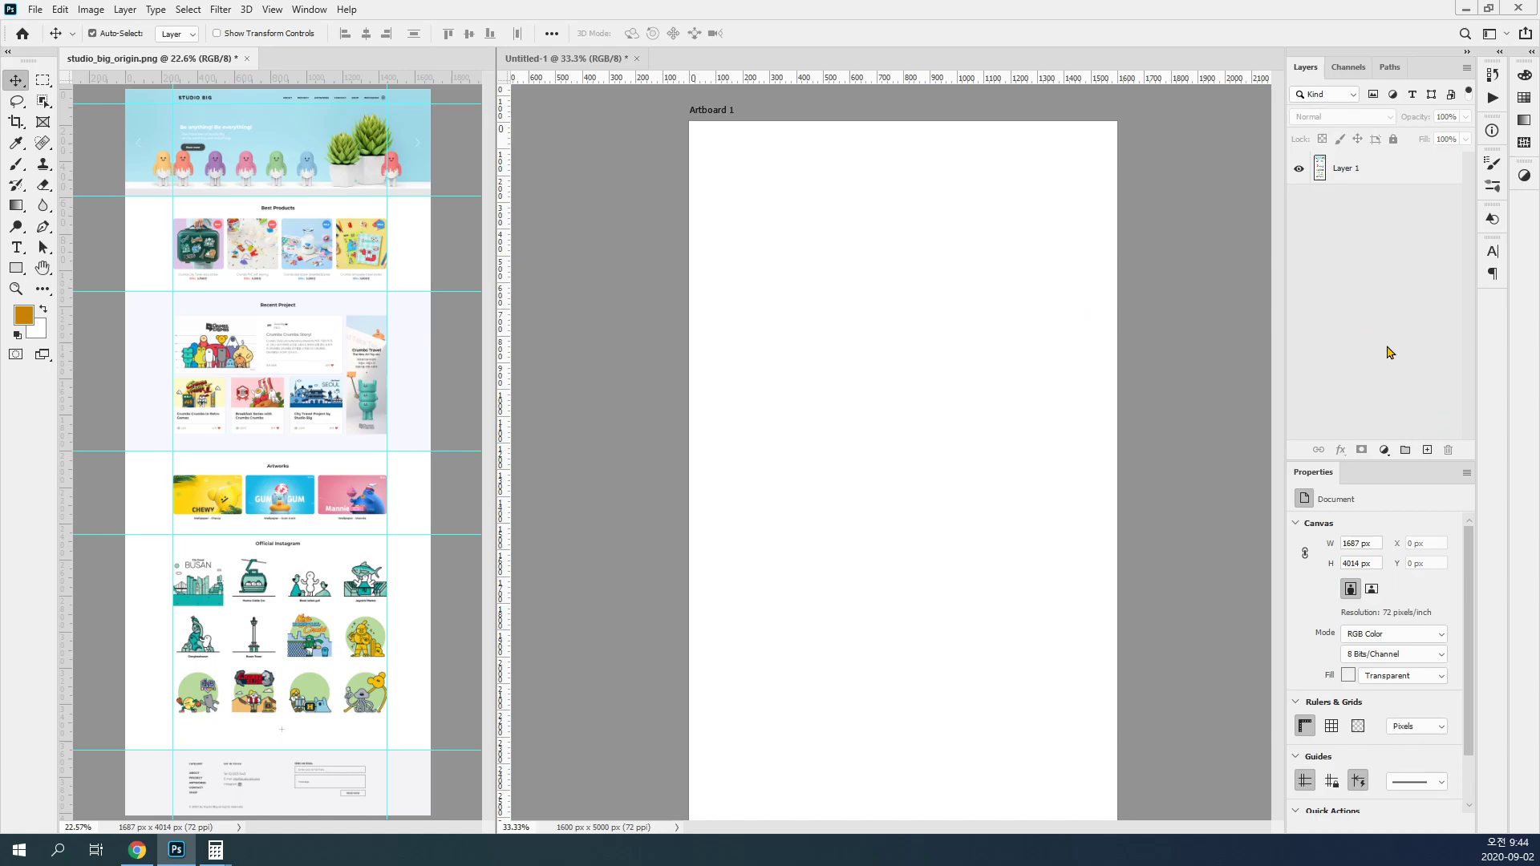
click(1045, 223)
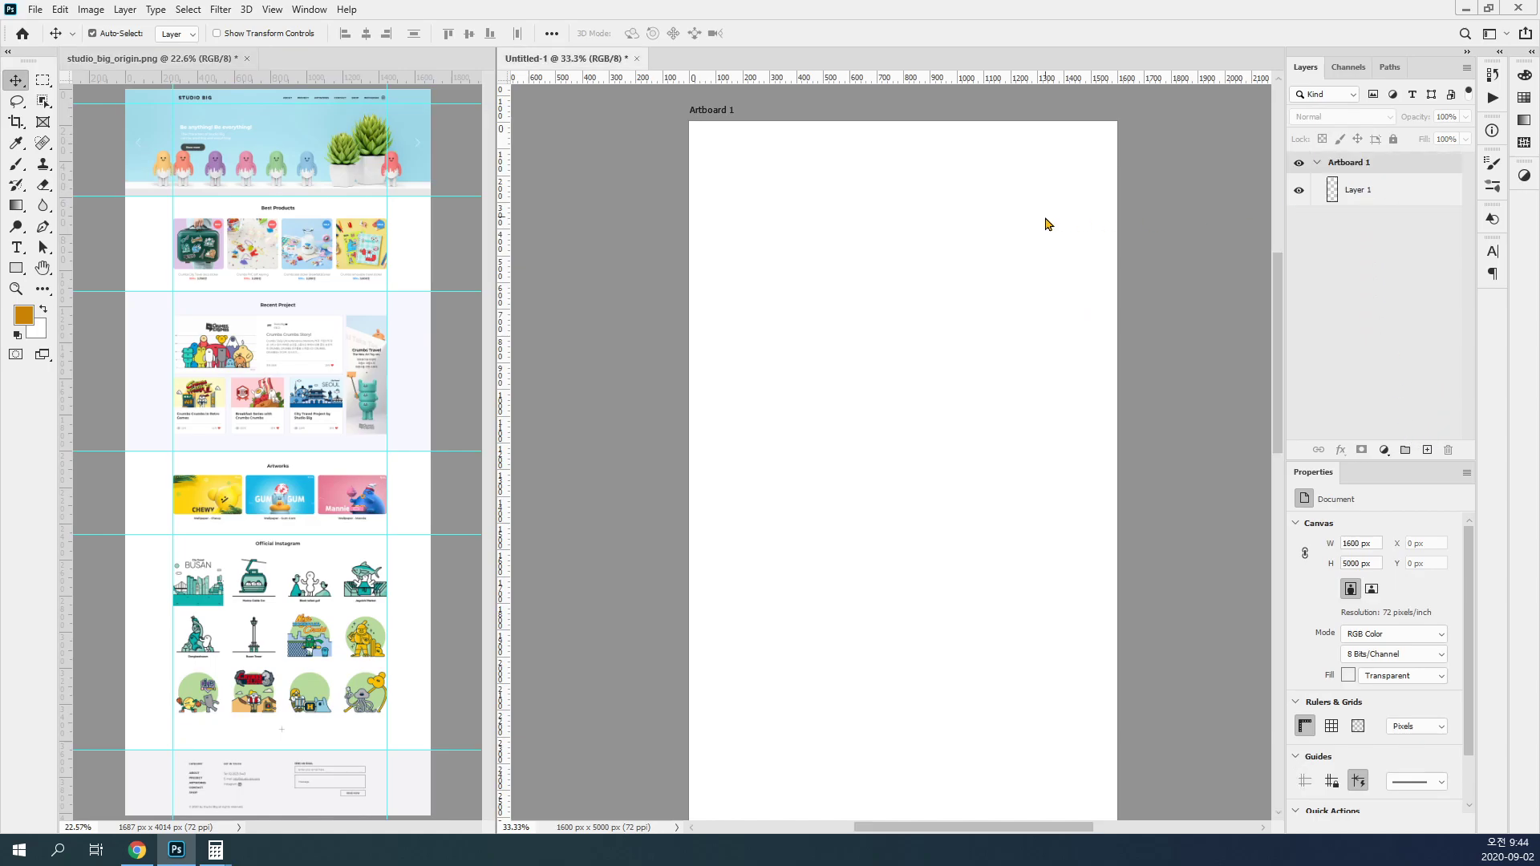
Step: Add seven empty layer groups above Layer 1 inside the artboard
click(1363, 169)
click(1393, 194)
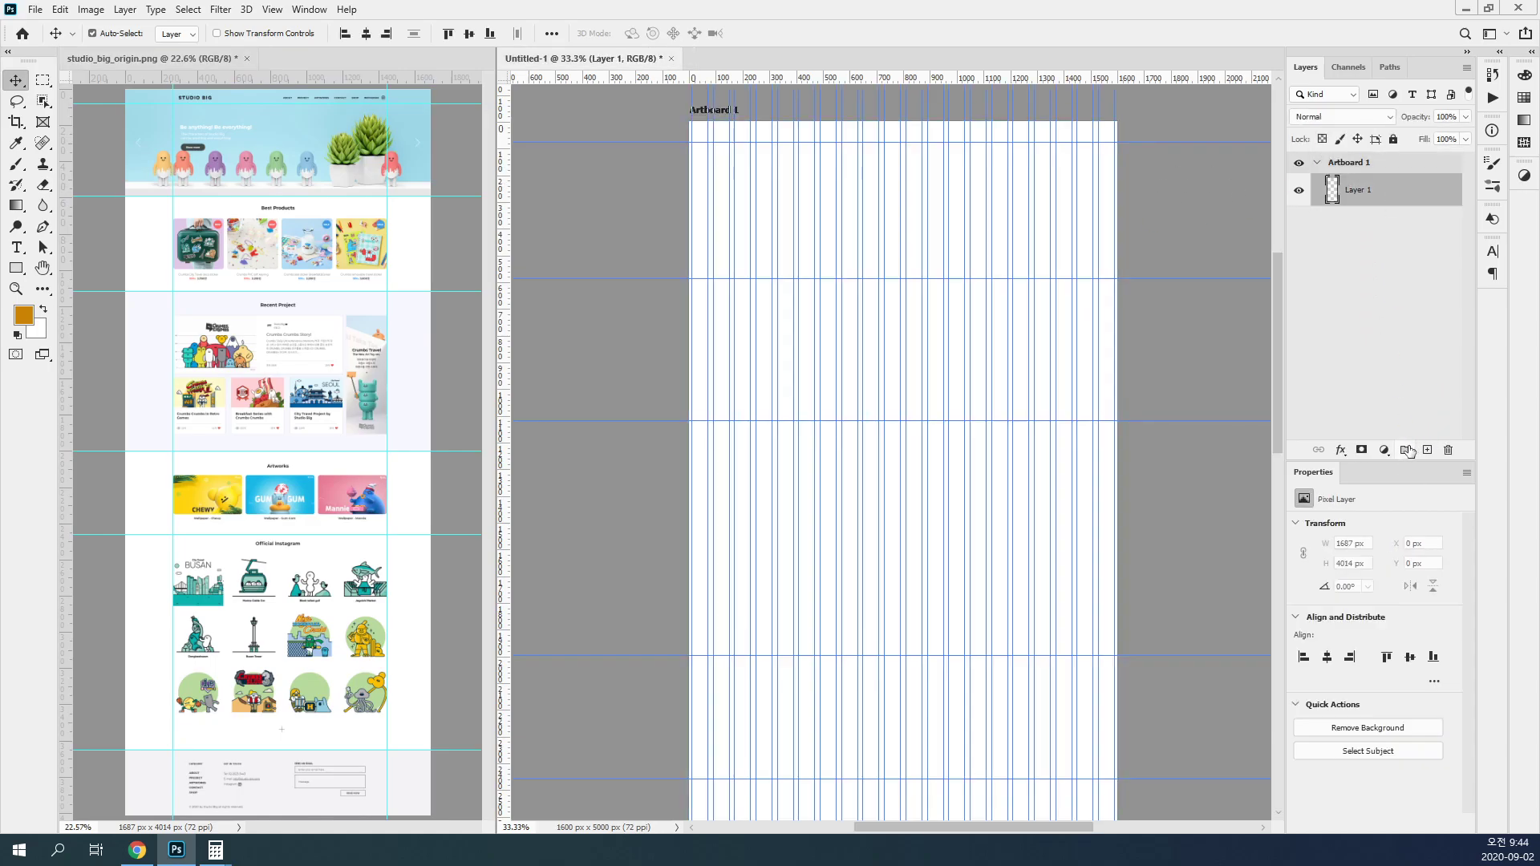
click(1406, 449)
click(1405, 450)
click(1406, 450)
click(1406, 450)
click(1406, 450)
click(1406, 450)
click(1406, 450)
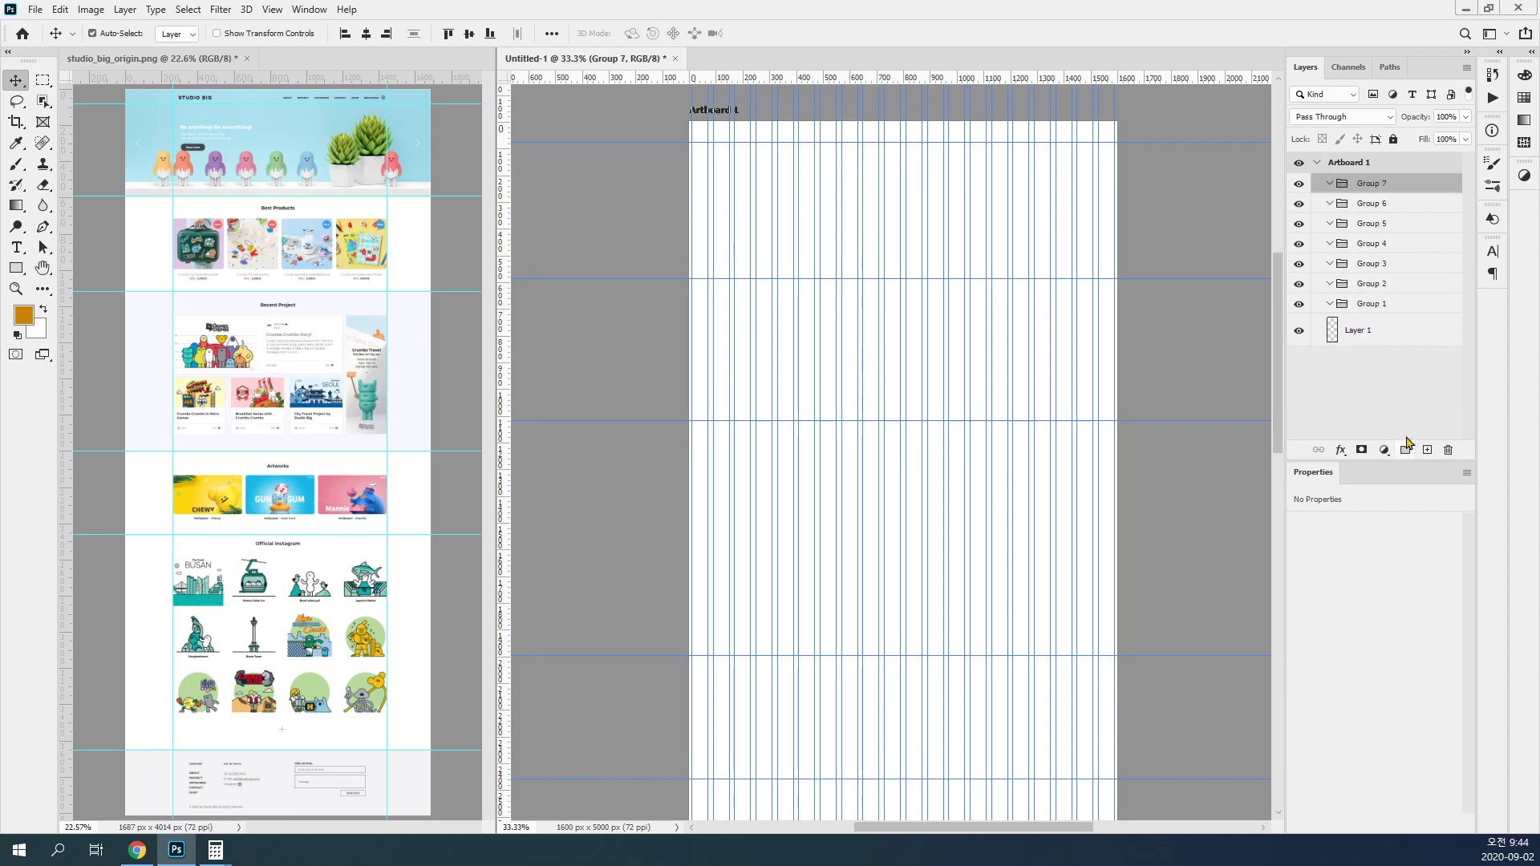
Step: Rename the topmost layer group headBox
double_click(1372, 184)
text(header)
key(BackSpace)
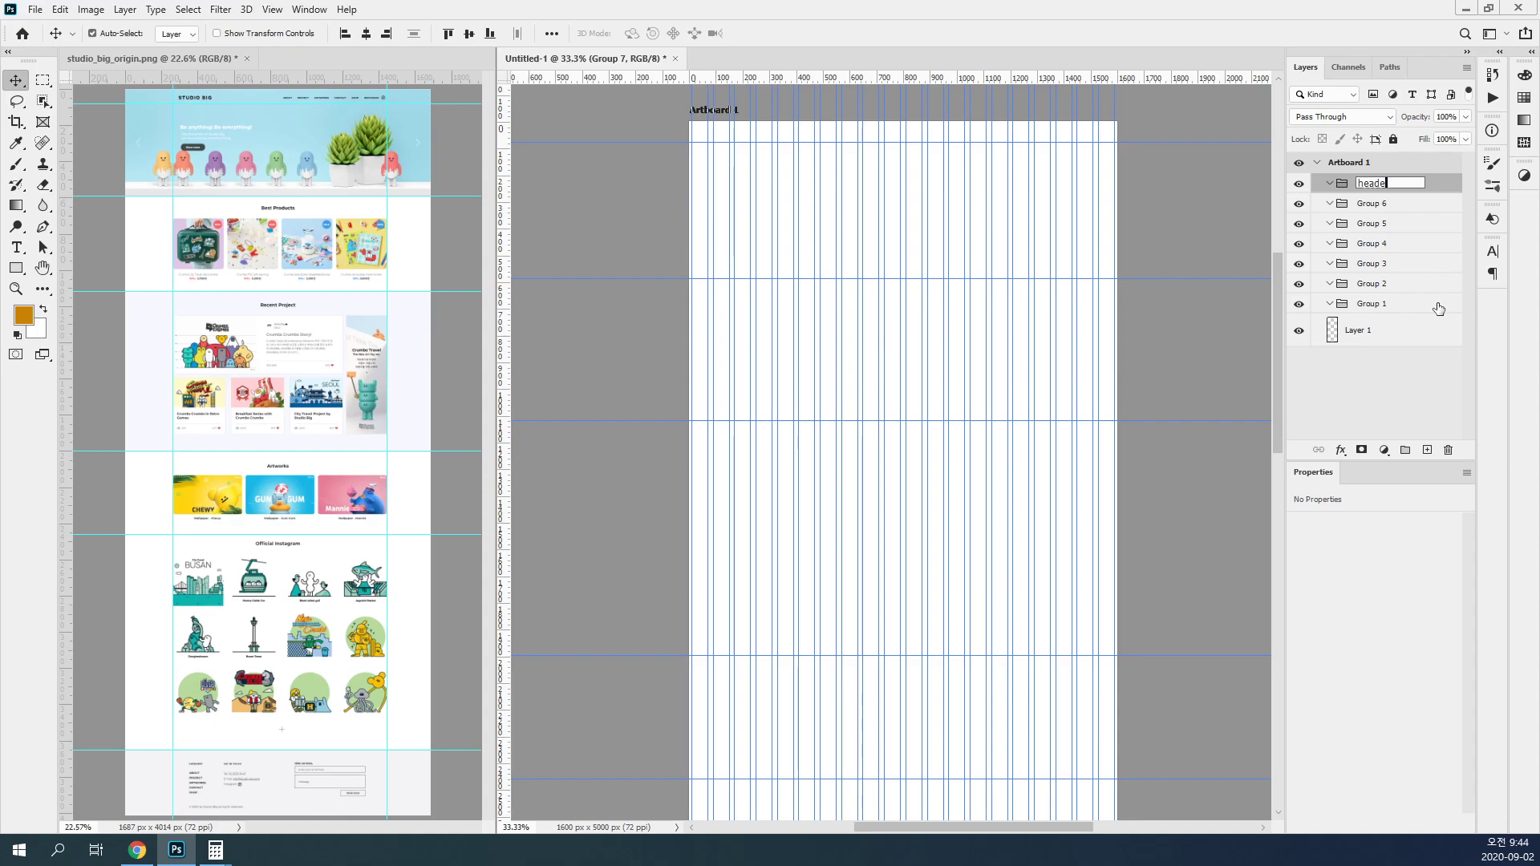
text(Box)
key(Return)
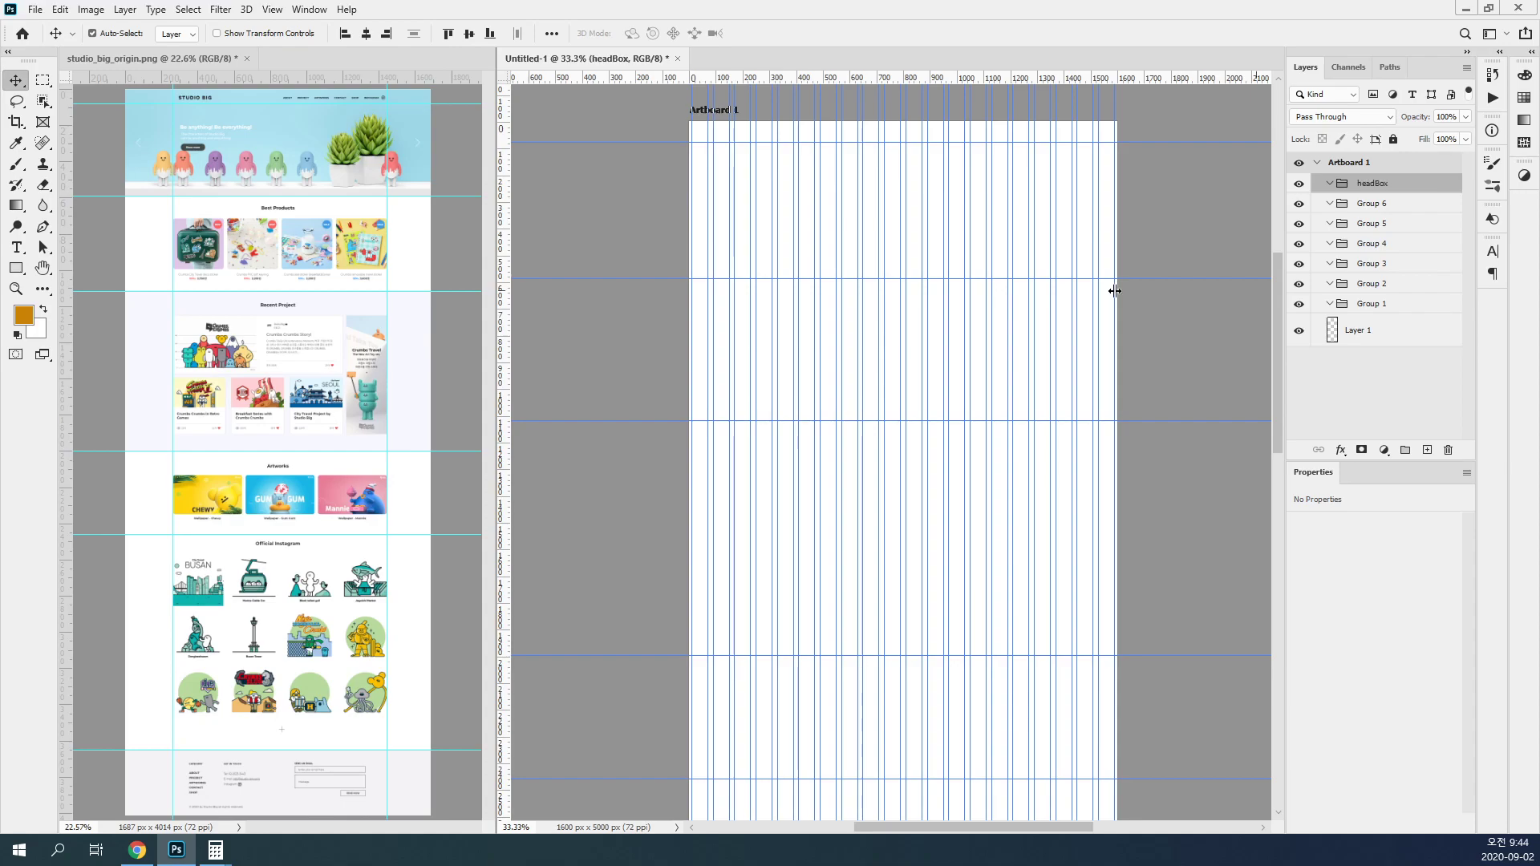
Step: Rename the two groups below headBox viewBox and bestBox, in that order
double_click(1370, 203)
text(viewB)
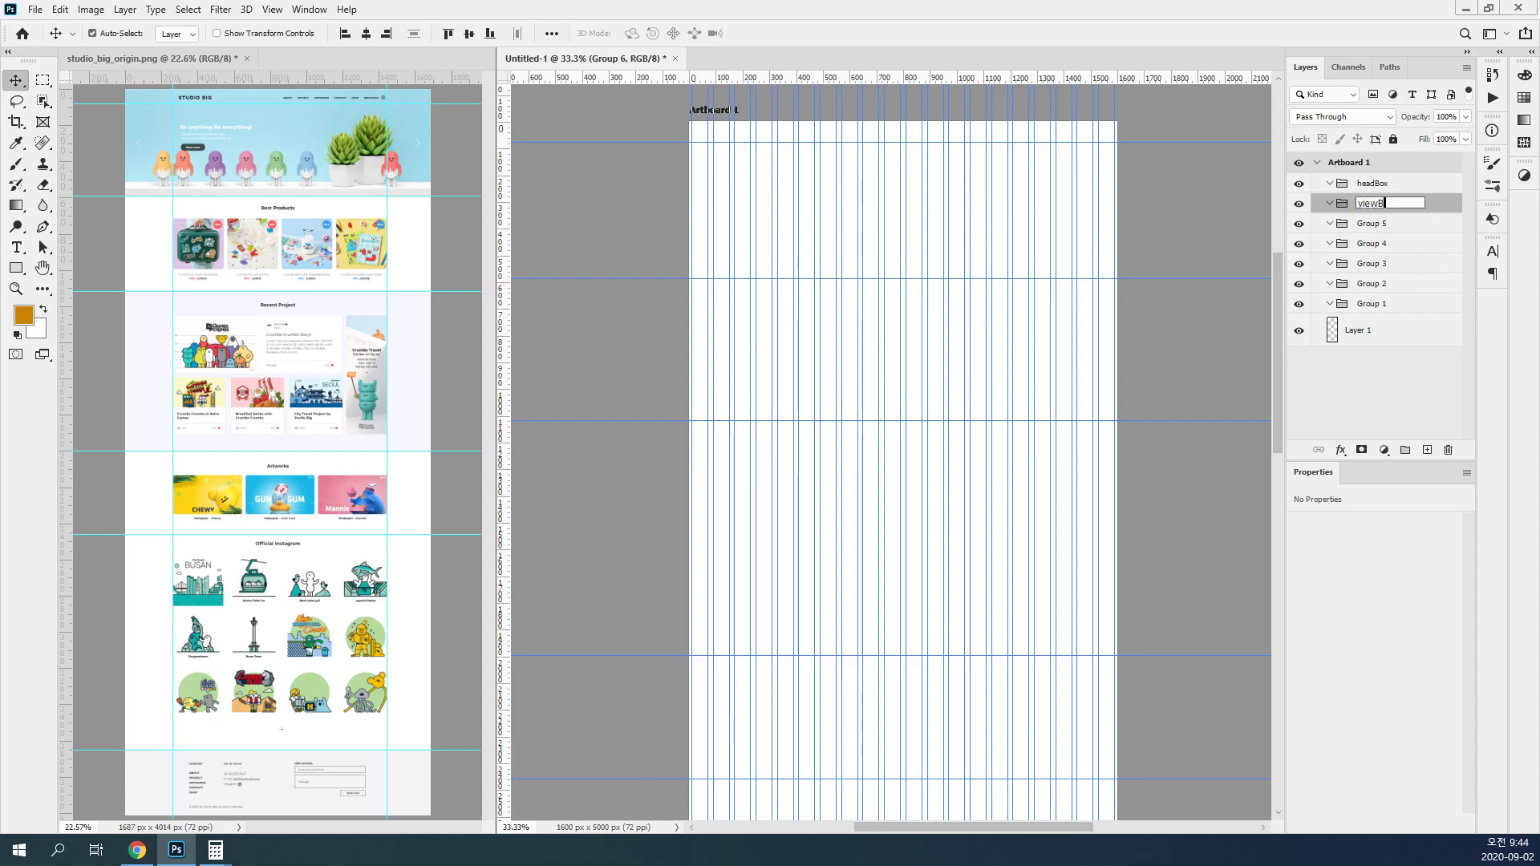
text(ox)
key(Tab)
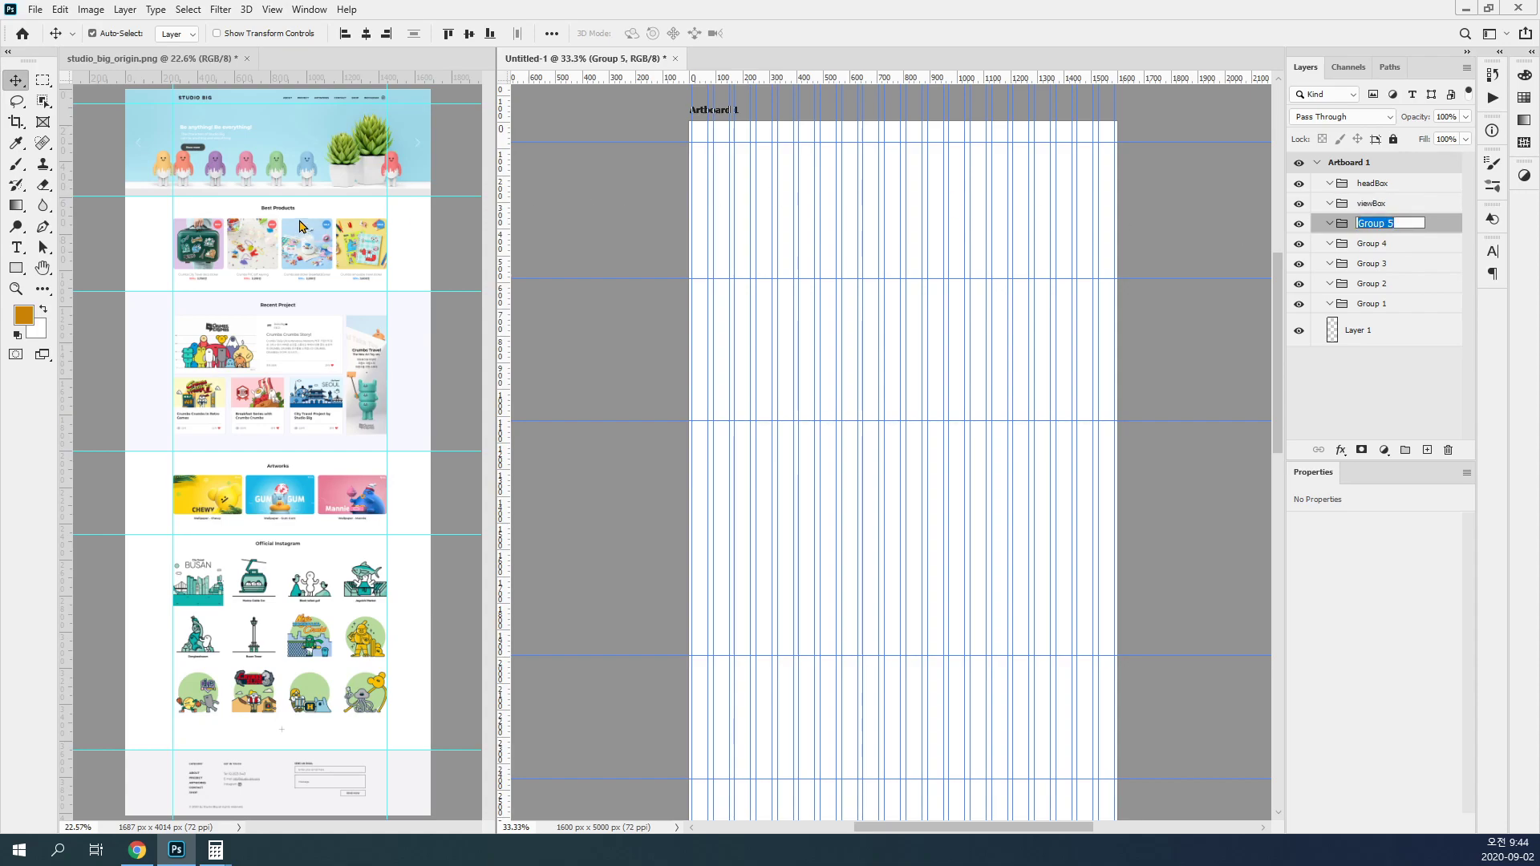
text(n)
text(estBox)
key(Tab)
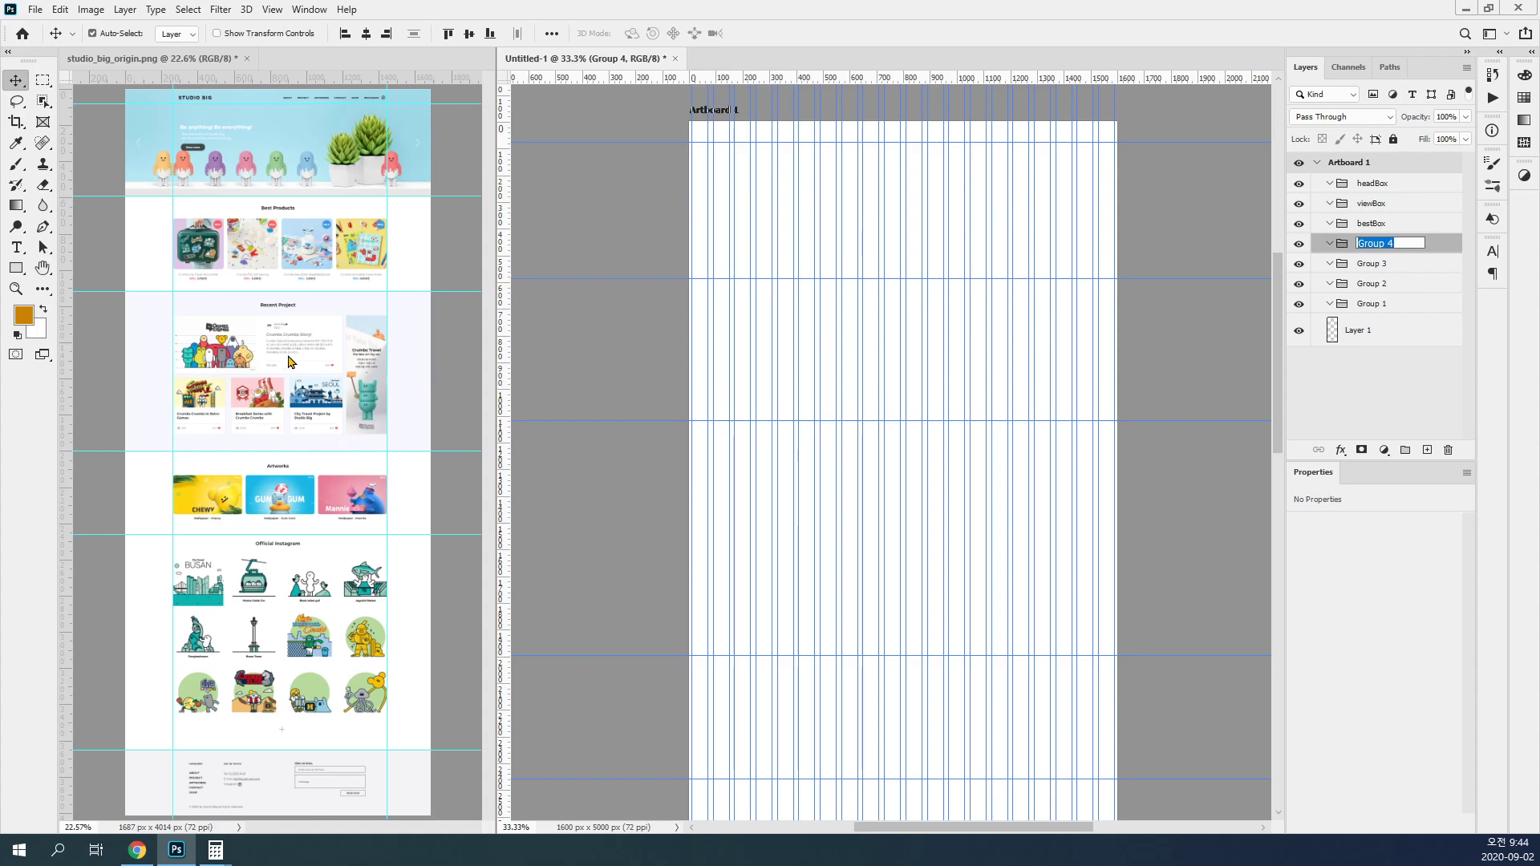
Step: Rename Group 4 recentBox and Group 3 artworkBox, following the Recent Project and Artworks sections of the page
text(recentBox)
key(Tab)
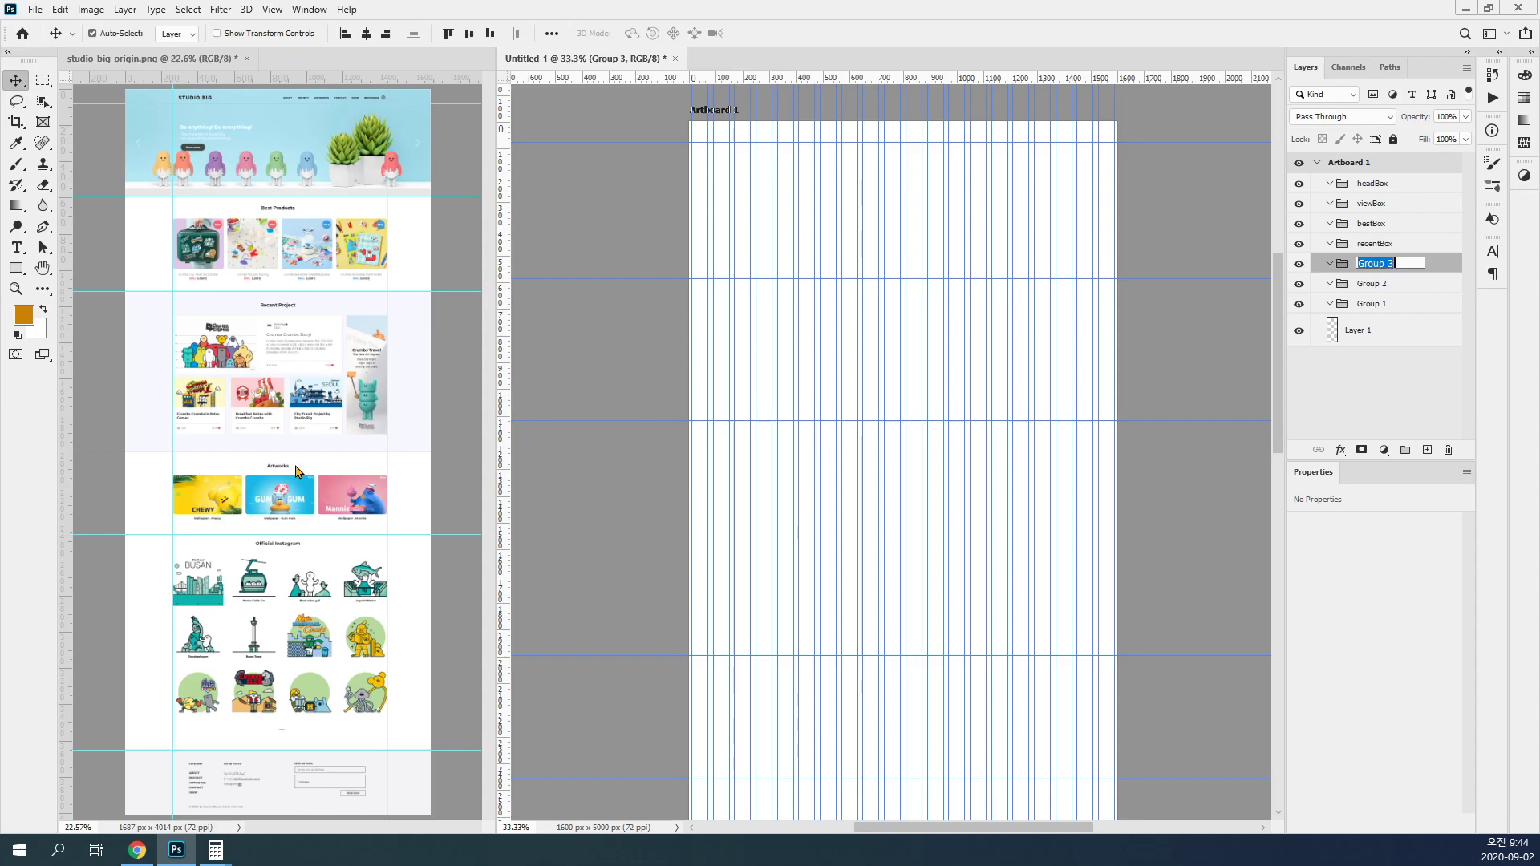
text(artworkBox)
key(Tab)
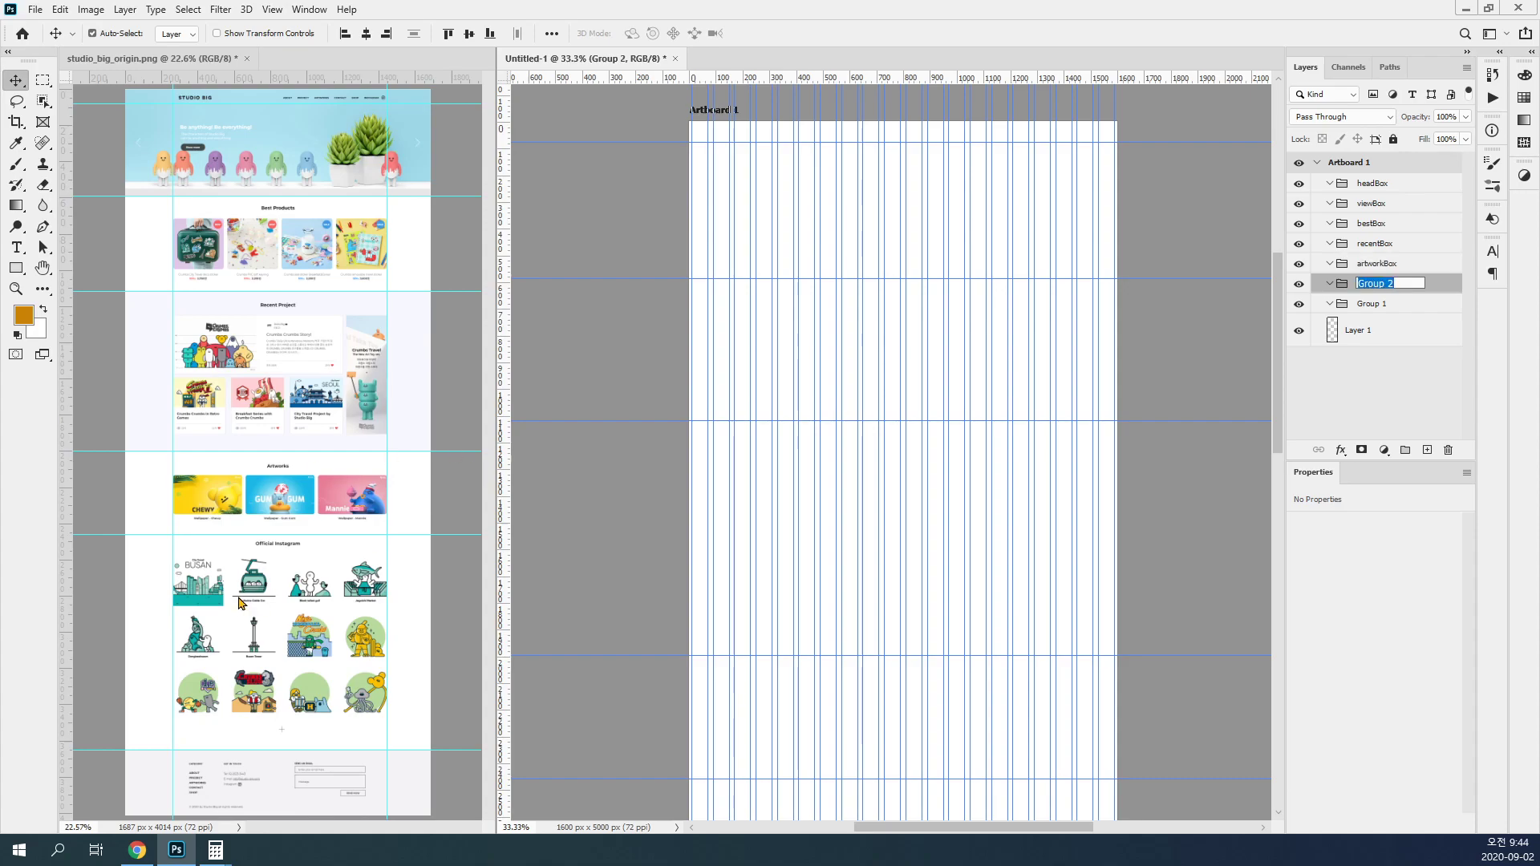
Step: Rename the last two groups officialBox and footBox for the Official Instagram and footer sections
text(officialBox)
key(Tab)
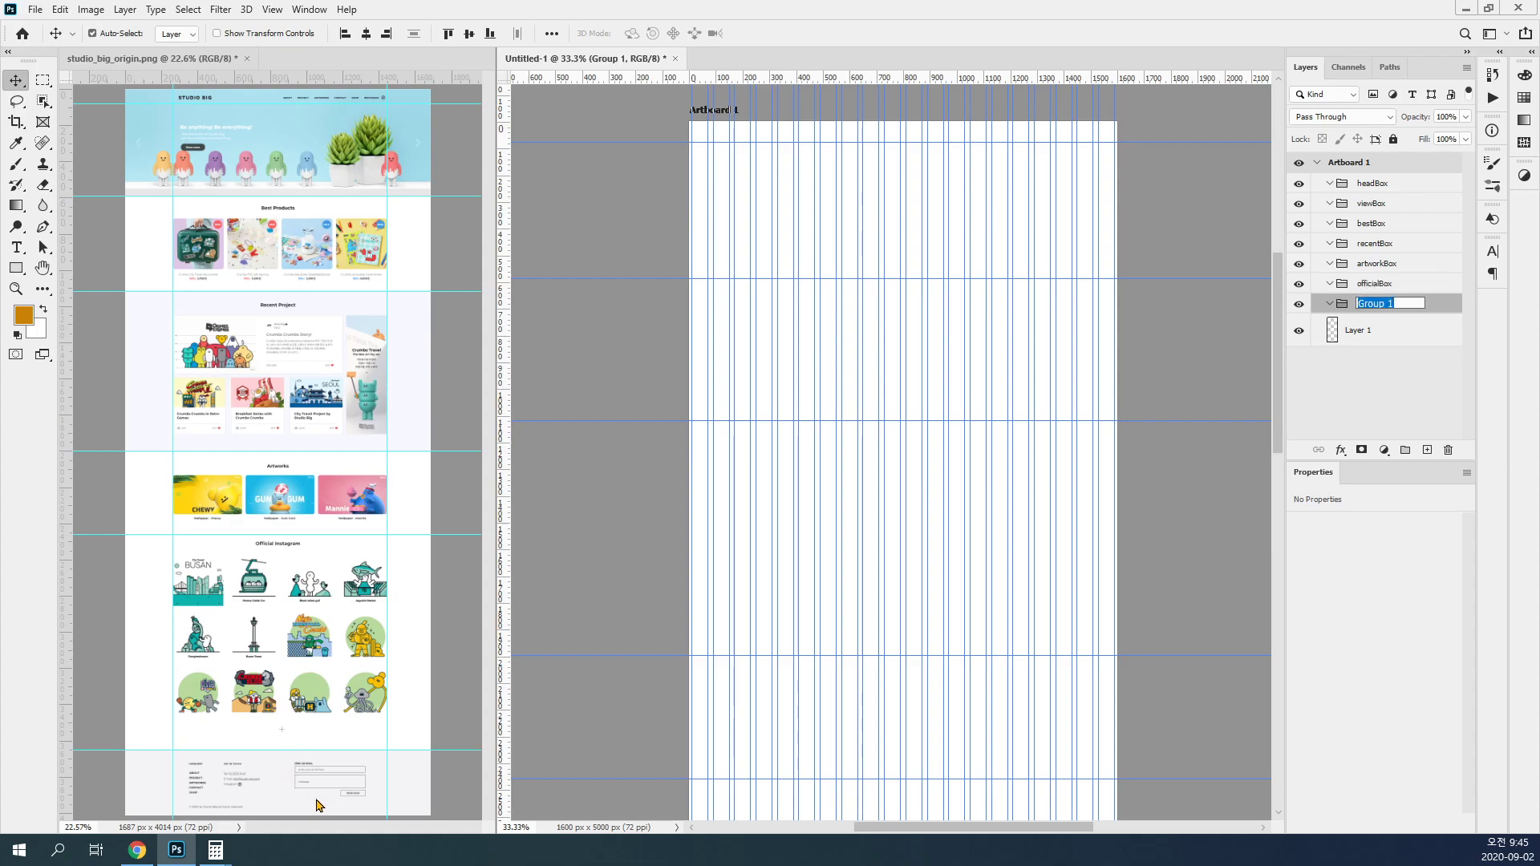
text(footBox)
key(Return)
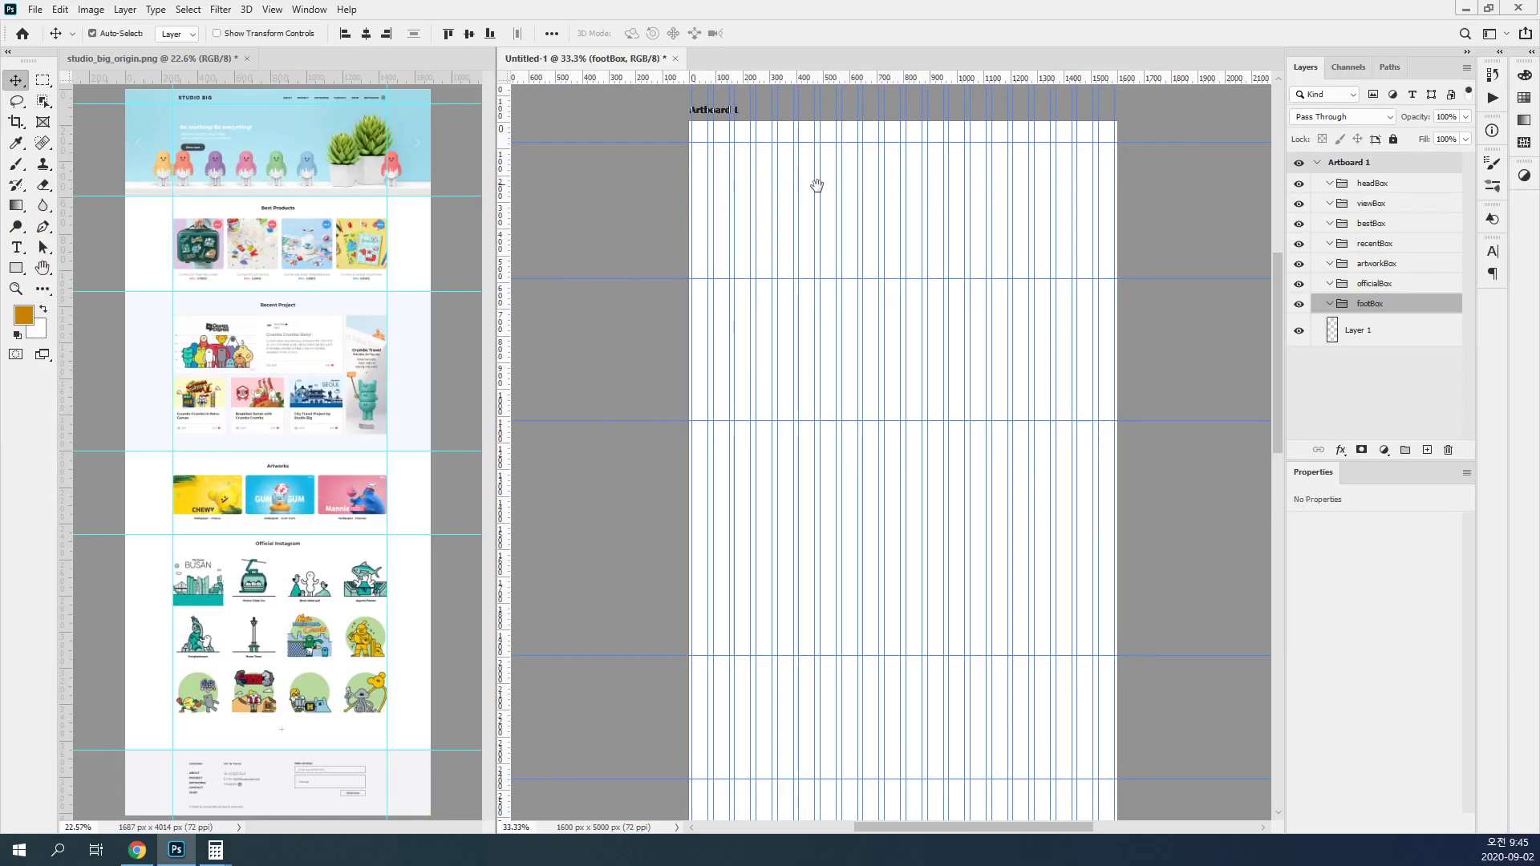
ctrl+click(816, 190)
drag(820, 201, 746, 258)
click(527, 277)
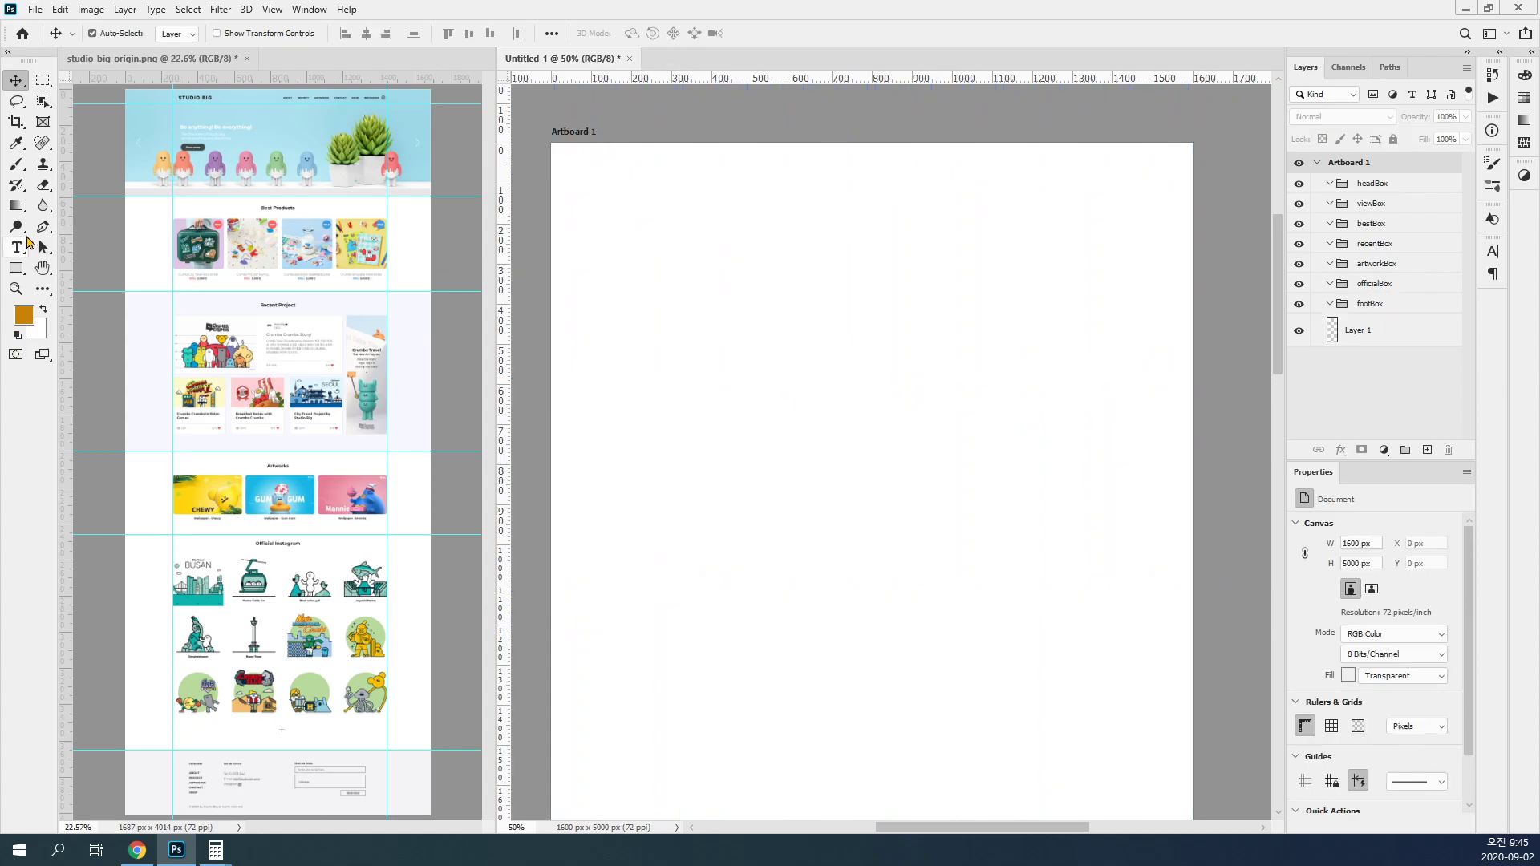
click(19, 270)
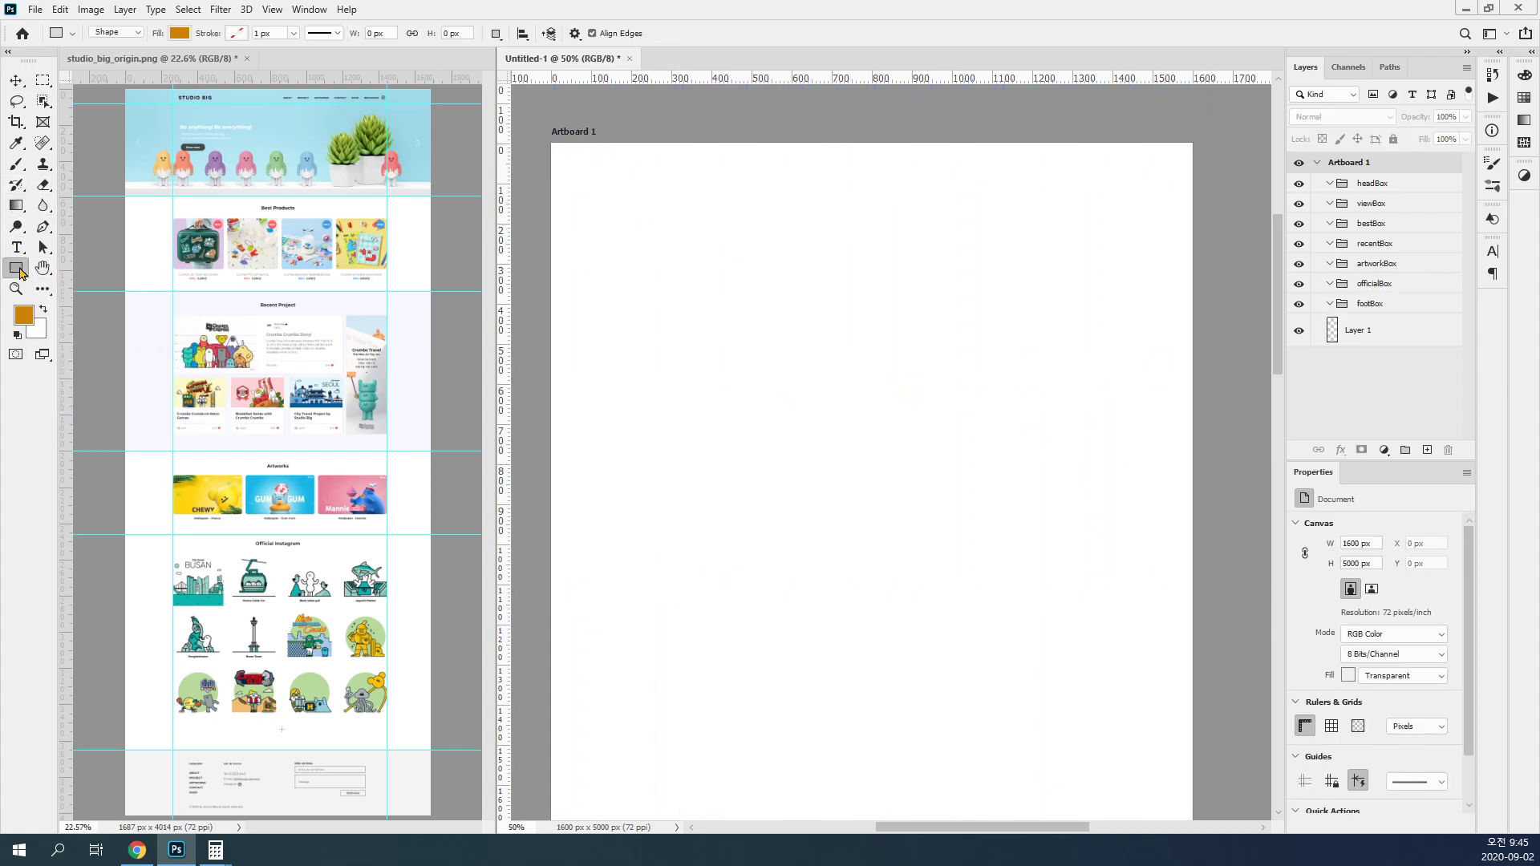
right_click(18, 264)
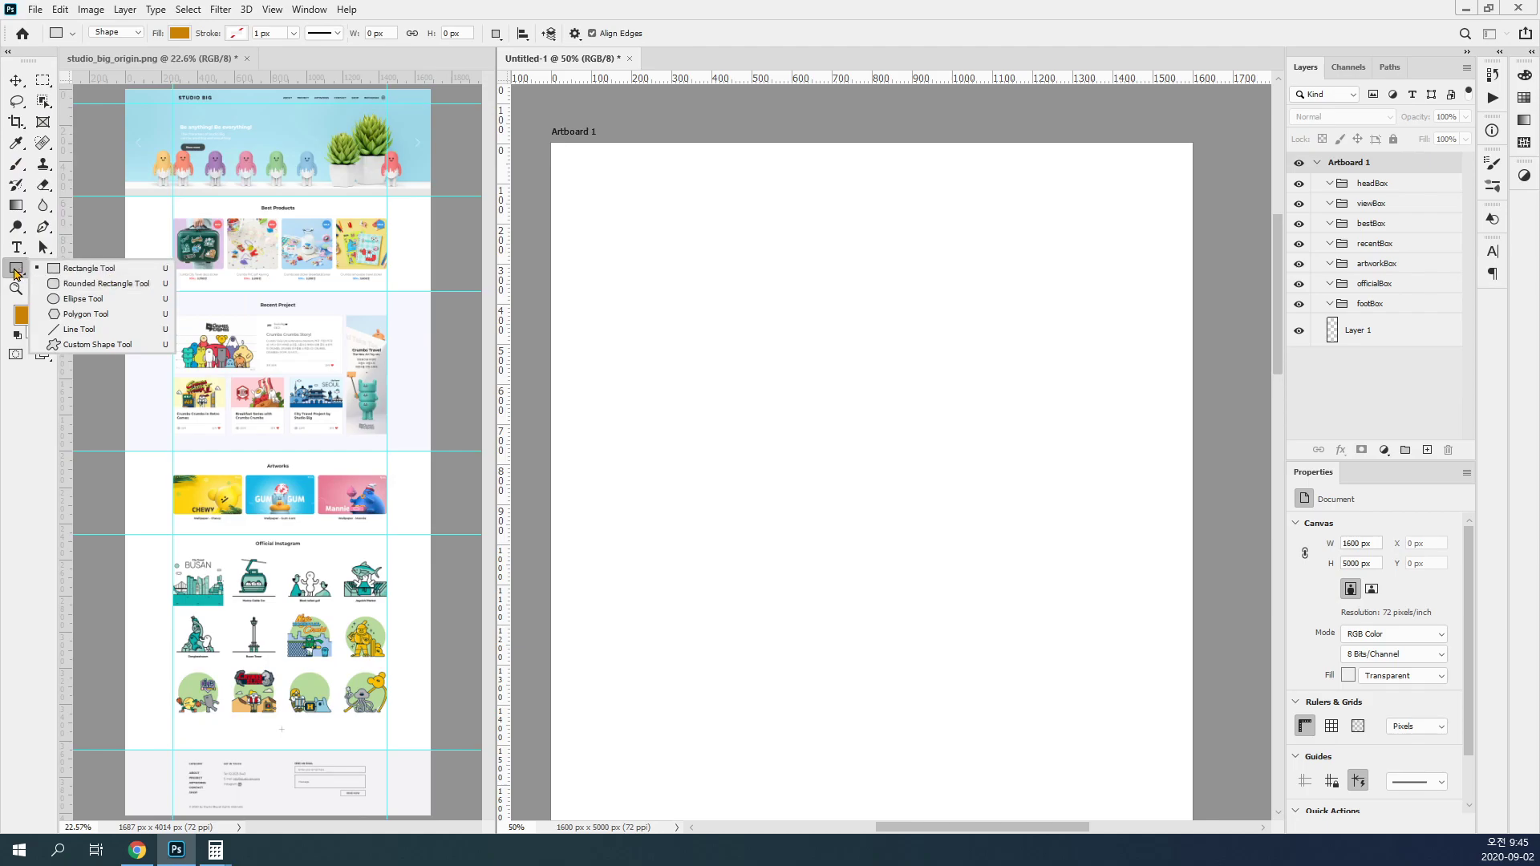
click(110, 274)
Step: With the headBox group active, make a full-width rectangular selection from the artboard's upper edge down to the first horizontal guide
click(44, 81)
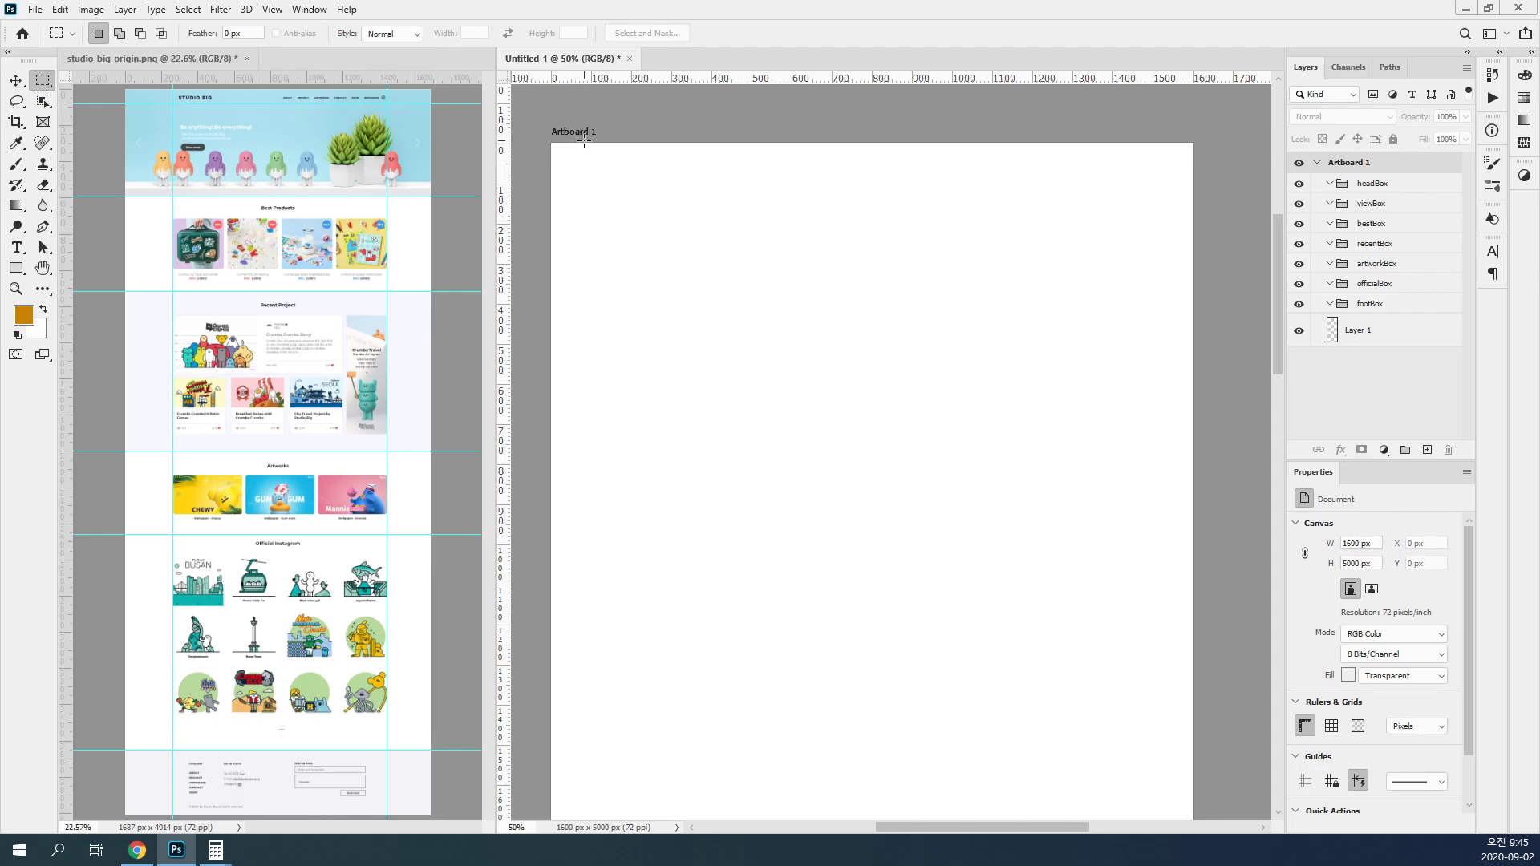
click(1391, 195)
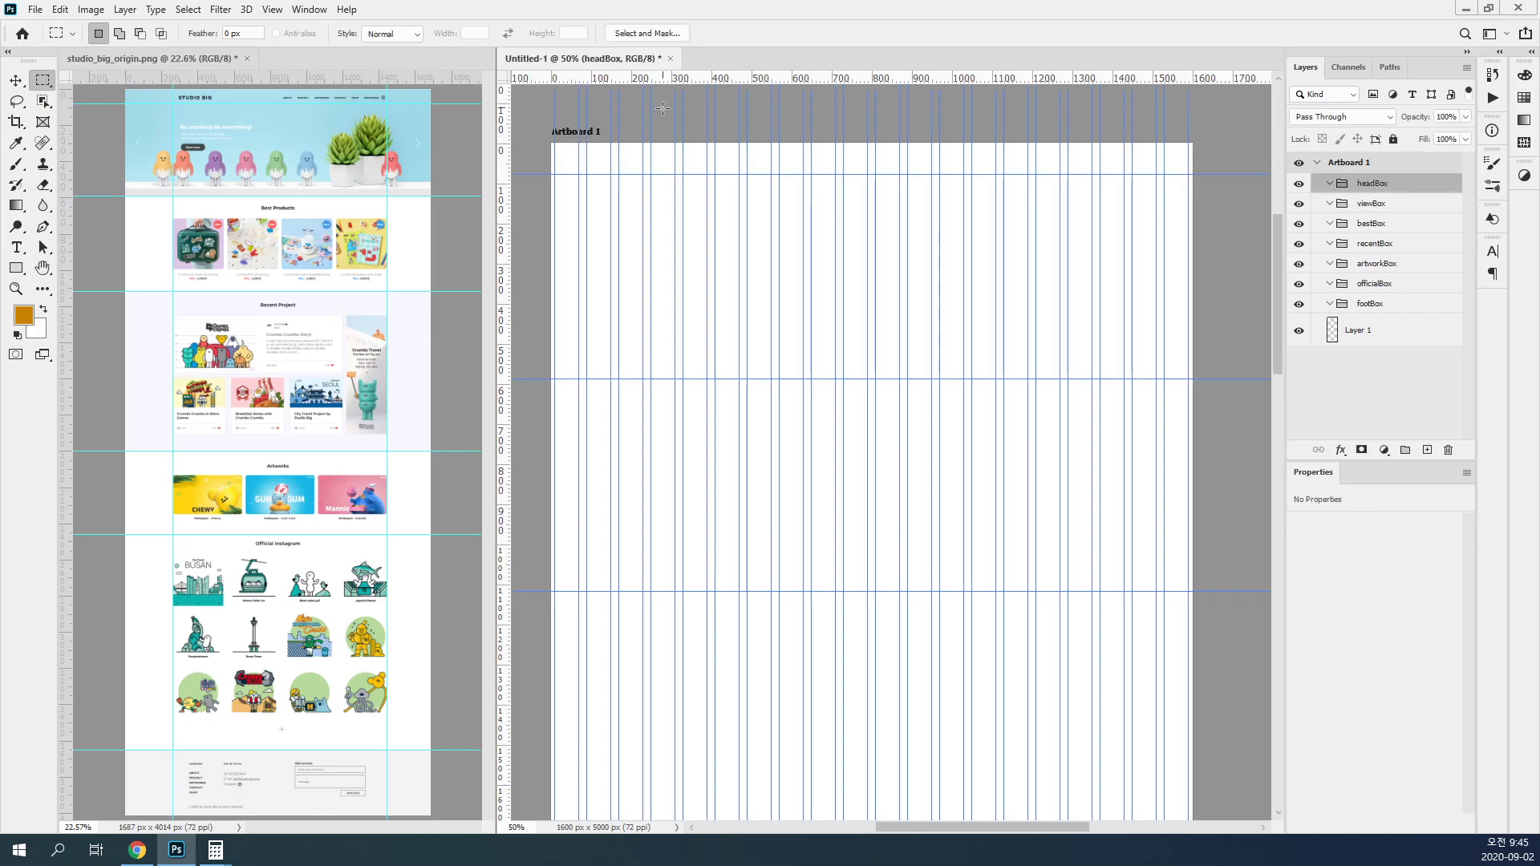
drag(641, 145, 1238, 176)
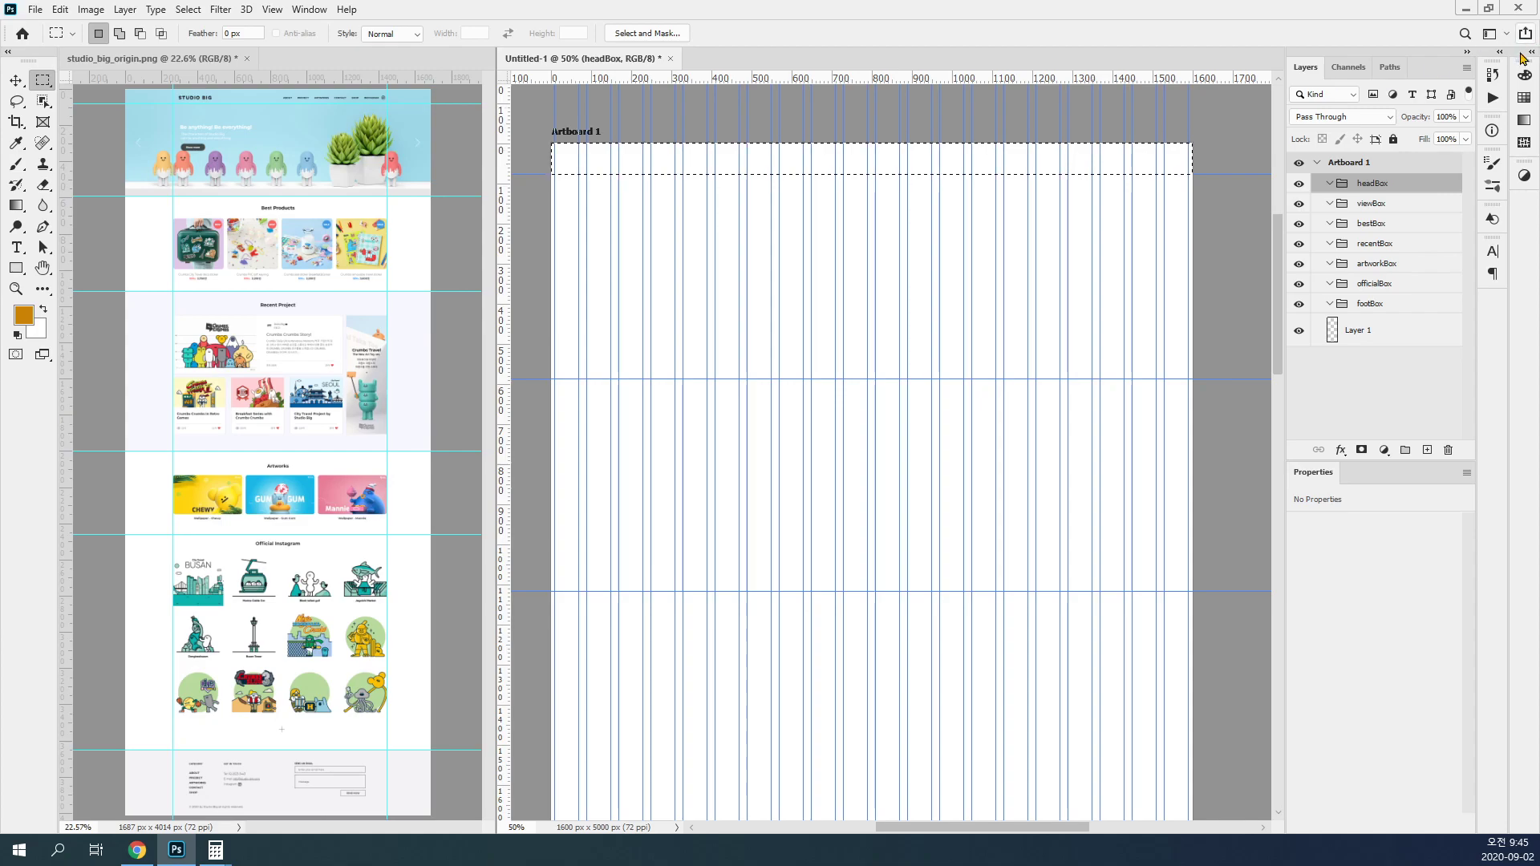
Step: Choose a light-medium gray from the Grayscale swatches as foreground color and try to fill the selection with the headBox group active
click(1520, 98)
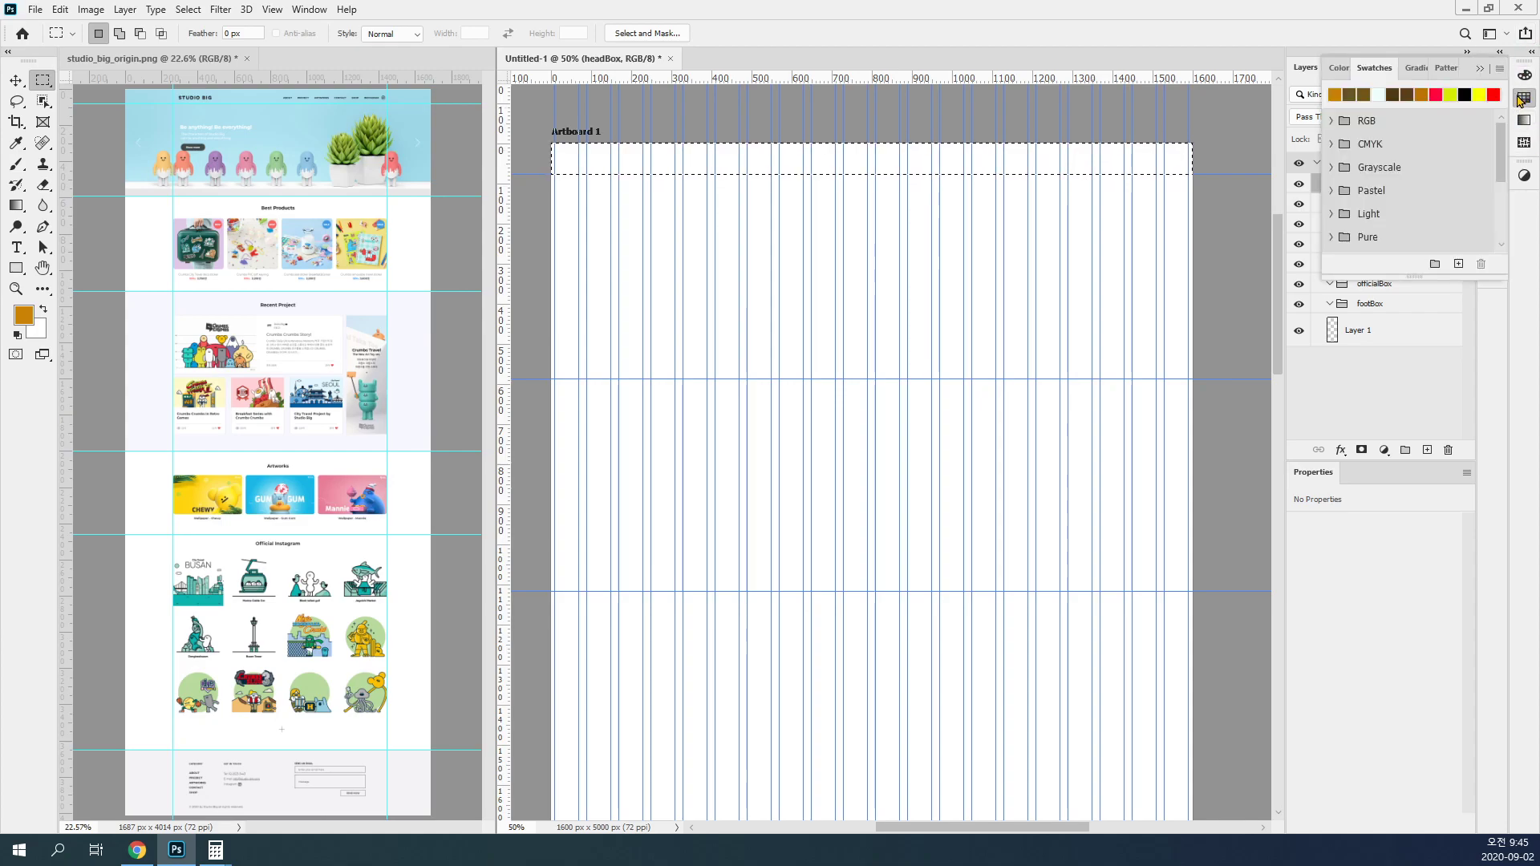
click(1332, 121)
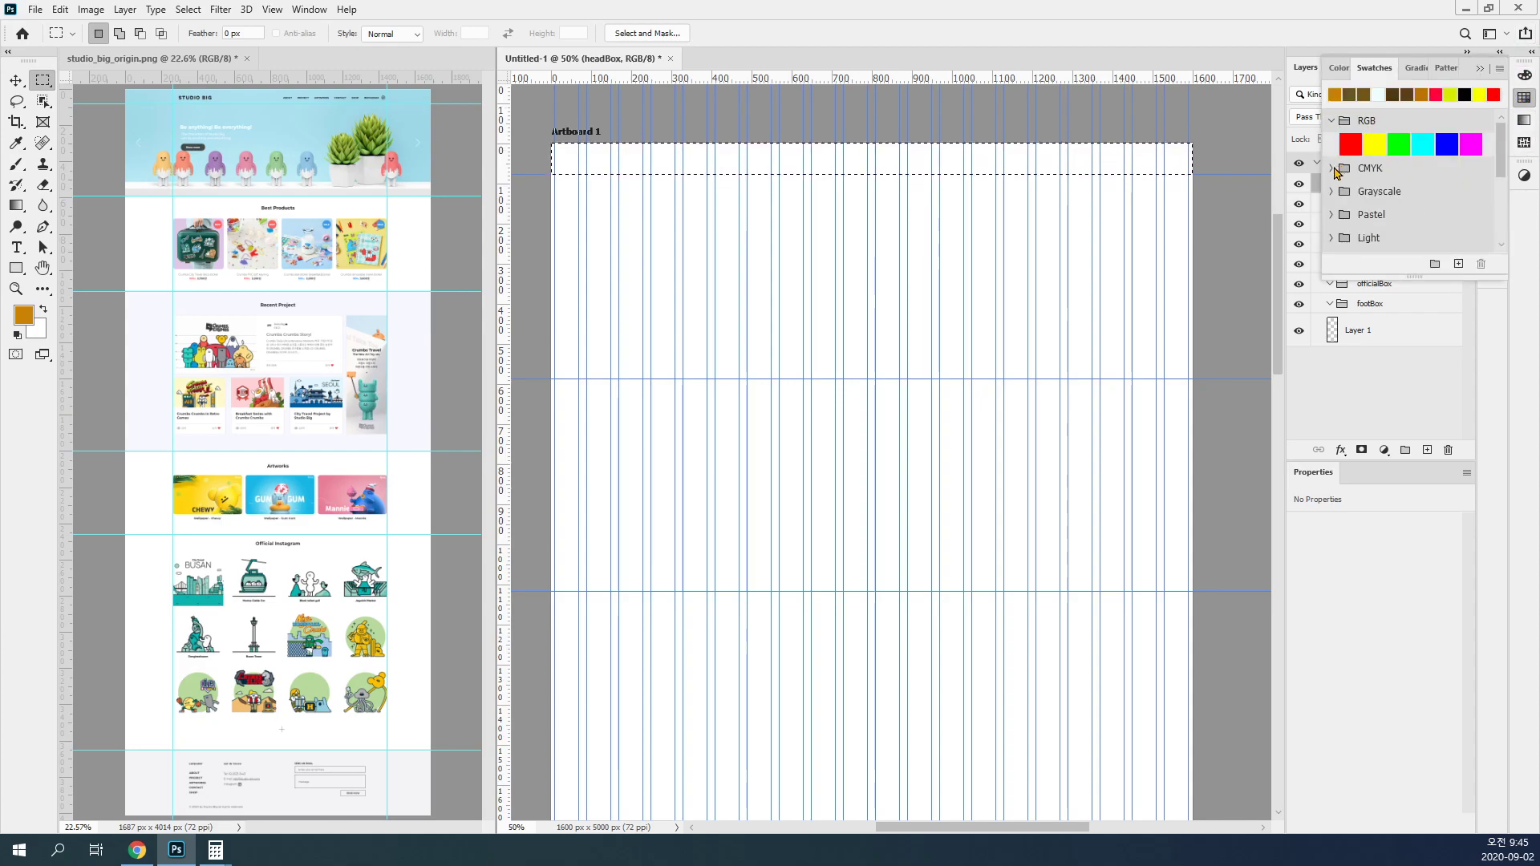
click(1333, 190)
click(1332, 121)
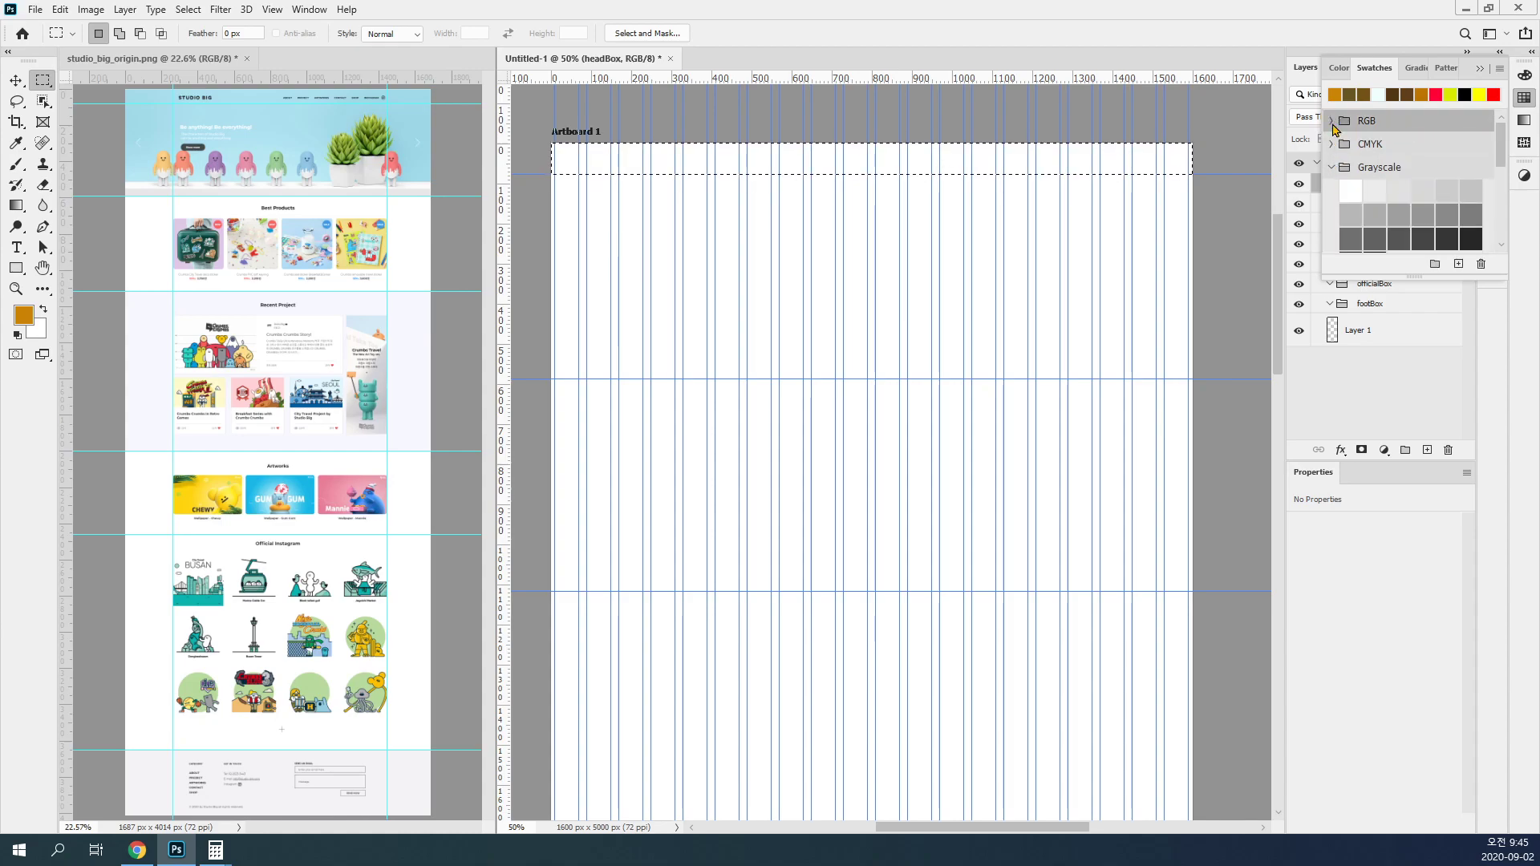
click(1366, 193)
click(1361, 215)
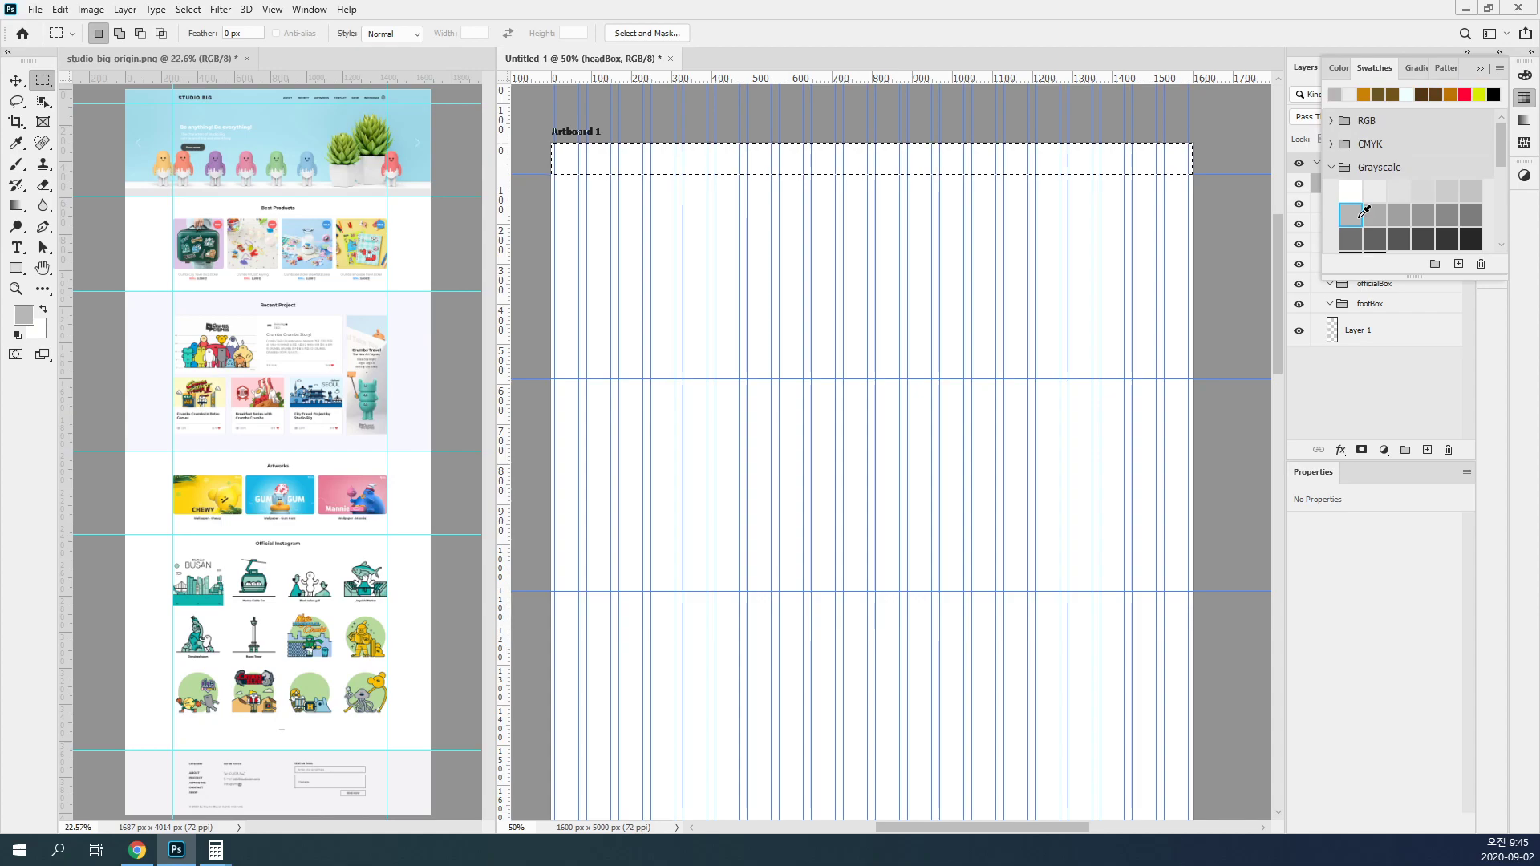
key(alt+BackSpace)
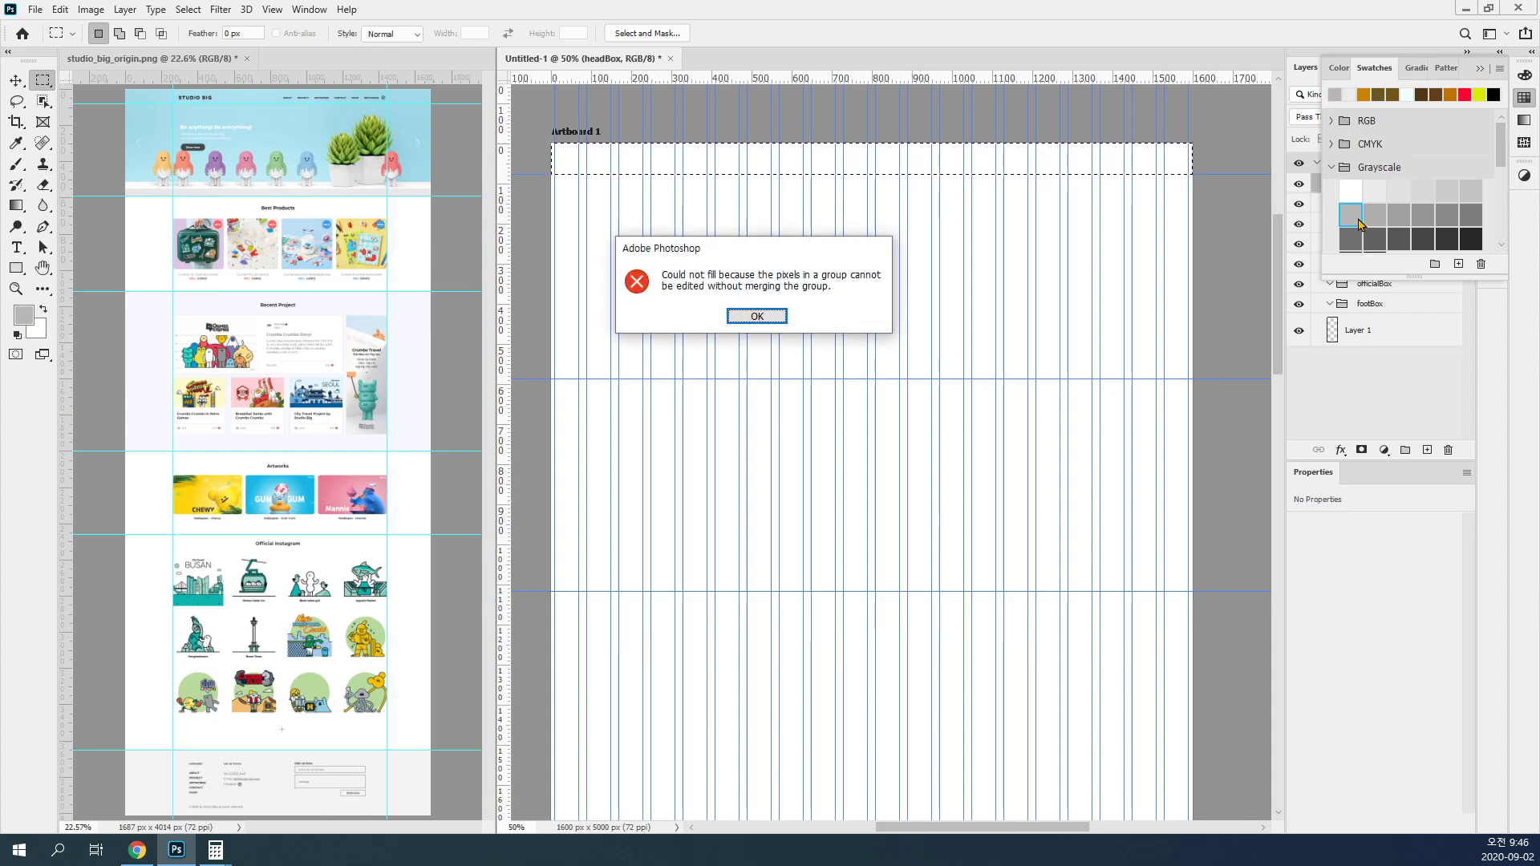
click(750, 317)
Step: Undock the Swatches panel and float it over the studio_big_origin.png reference image
click(1281, 567)
click(1324, 390)
scroll(1010, 349, up, 10)
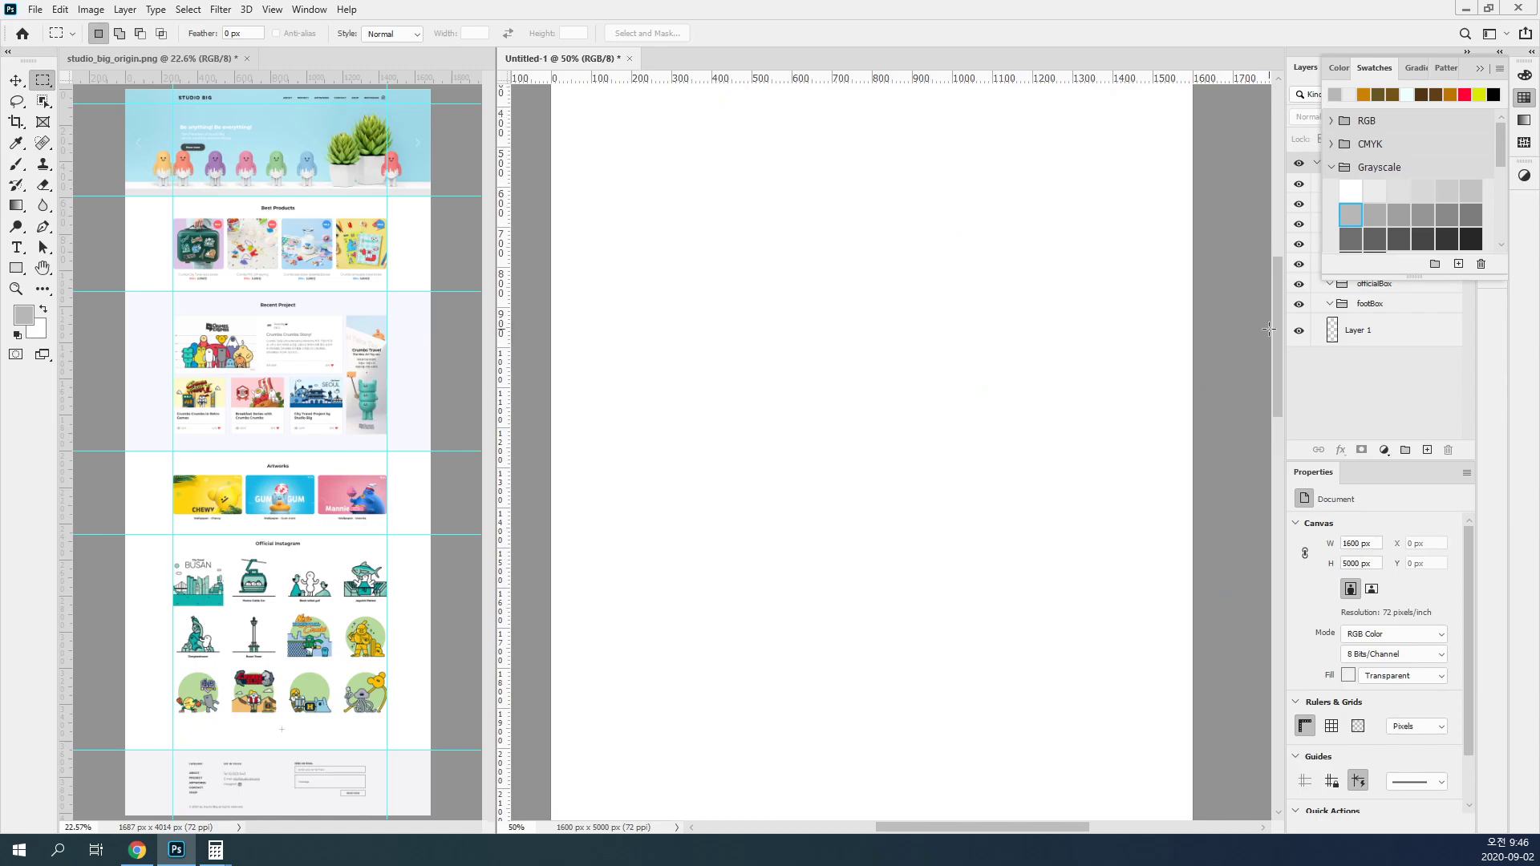
scroll(1268, 328, up, 5)
drag(1523, 105, 332, 139)
Step: Add a new layer inside headBox, fill the header selection with the chosen gray, deselect, and collapse the group
click(1380, 186)
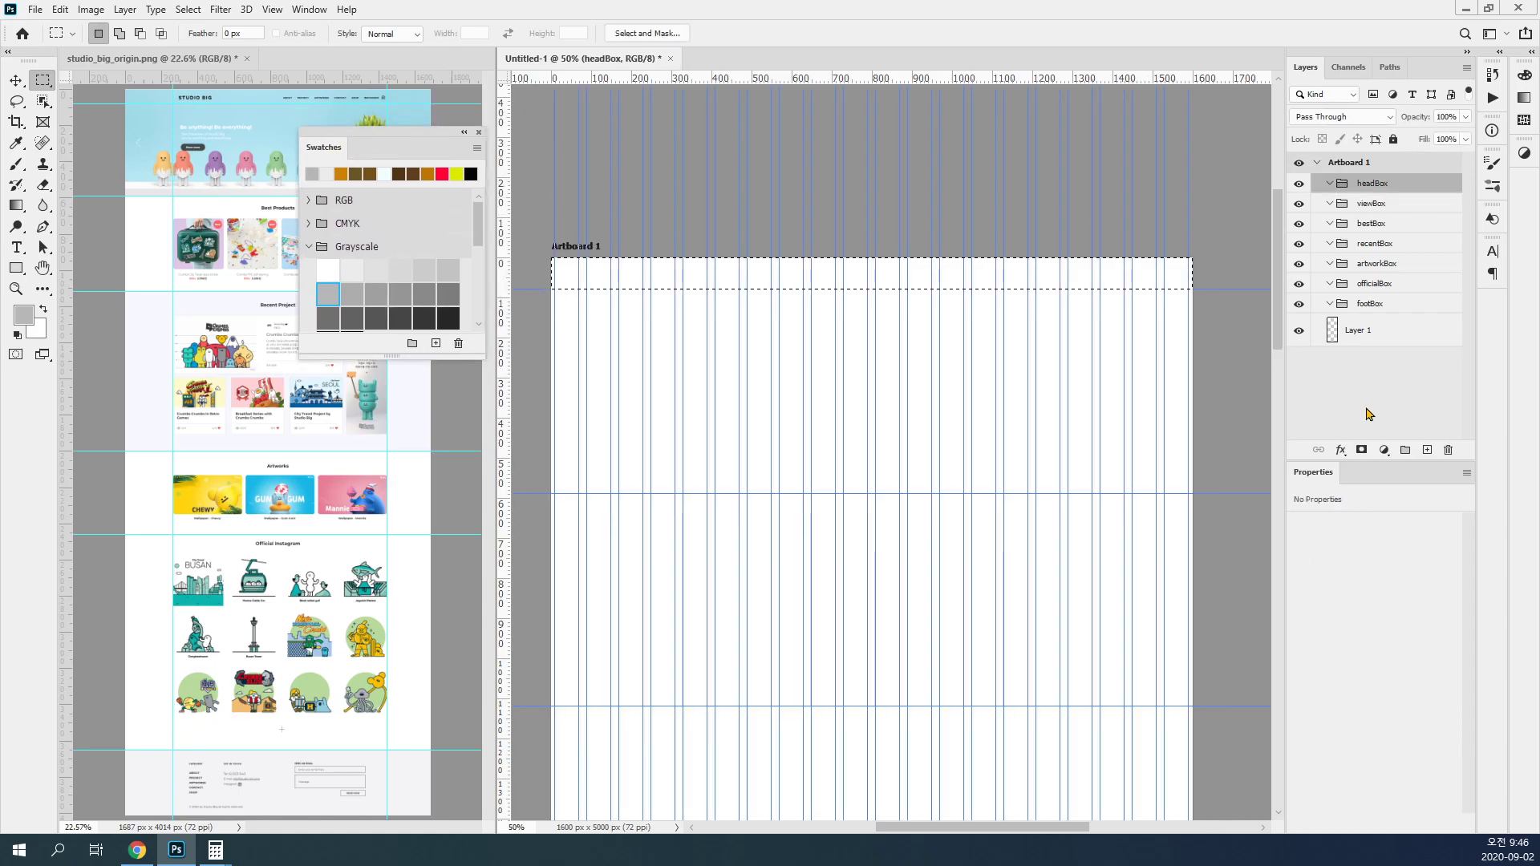
click(1428, 450)
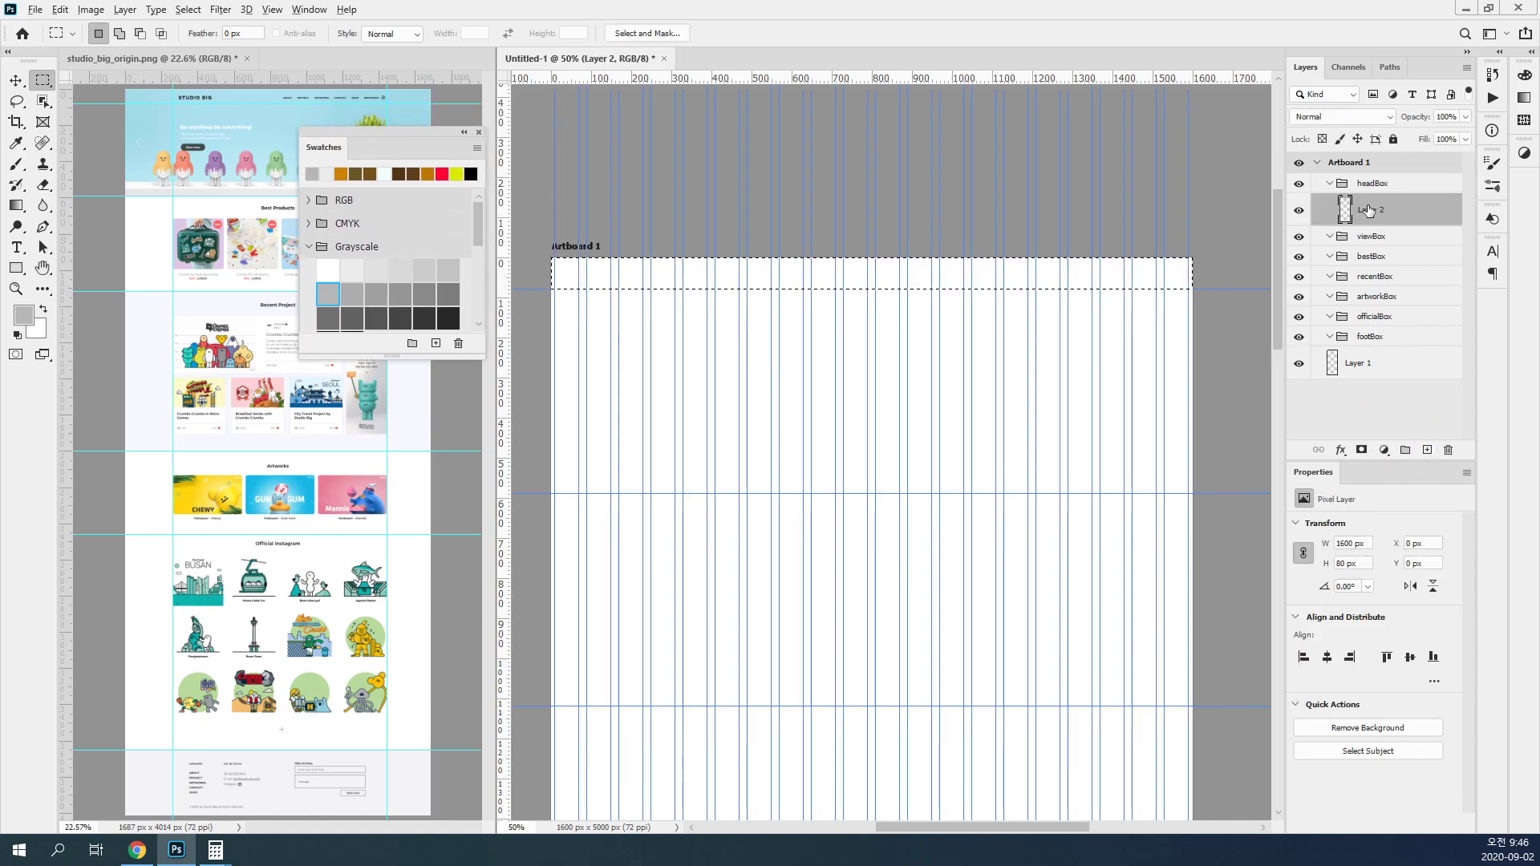
key(alt+BackSpace)
key(ctrl+d)
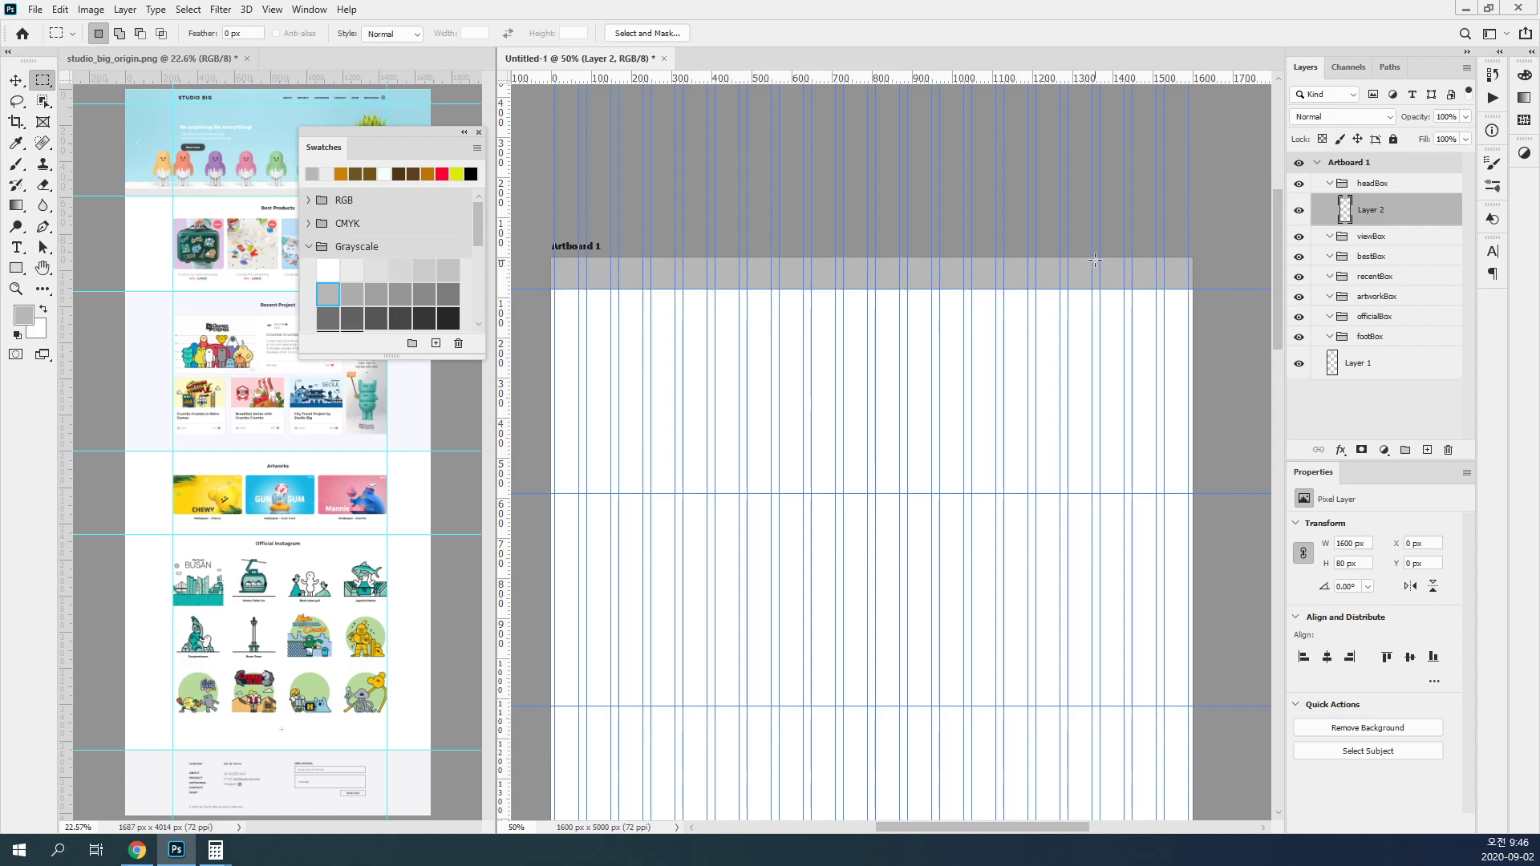
click(1328, 185)
Step: Create a new layer and place it inside the viewBox group, leaving that layer active
click(1371, 206)
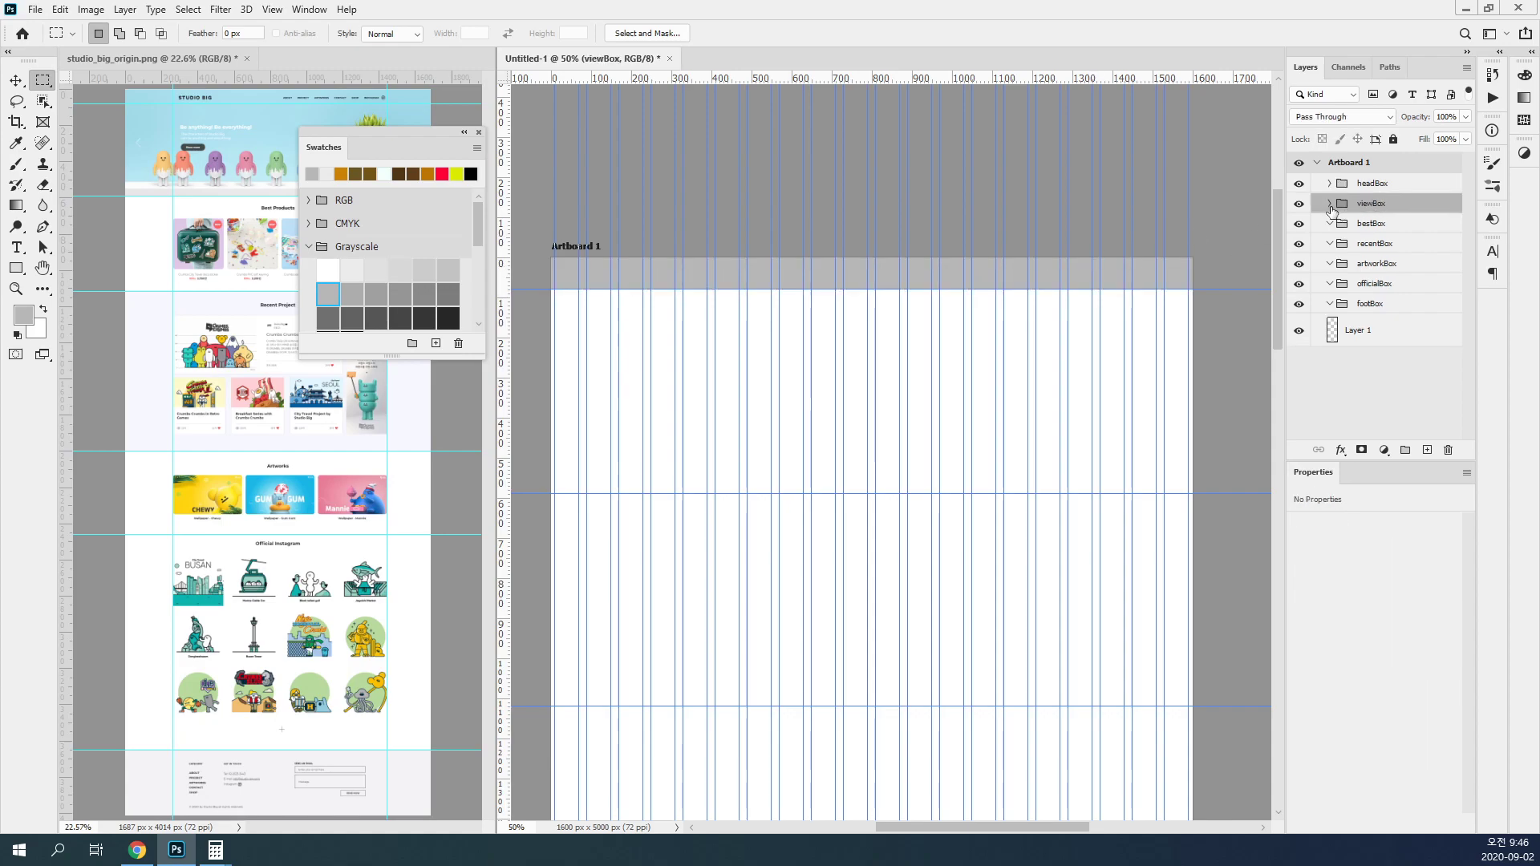
click(1427, 450)
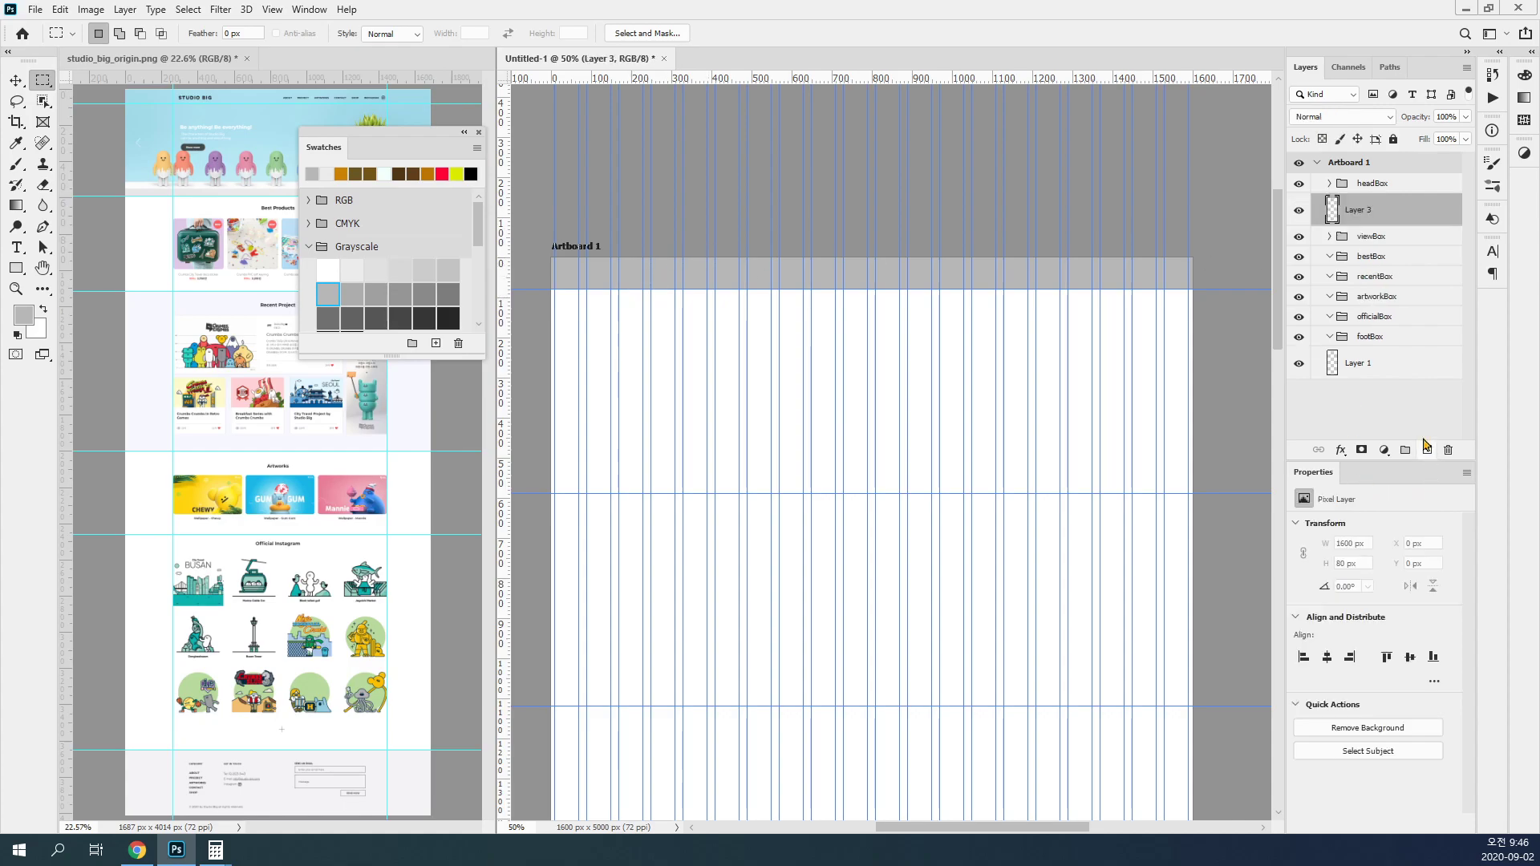
drag(1337, 211, 1367, 238)
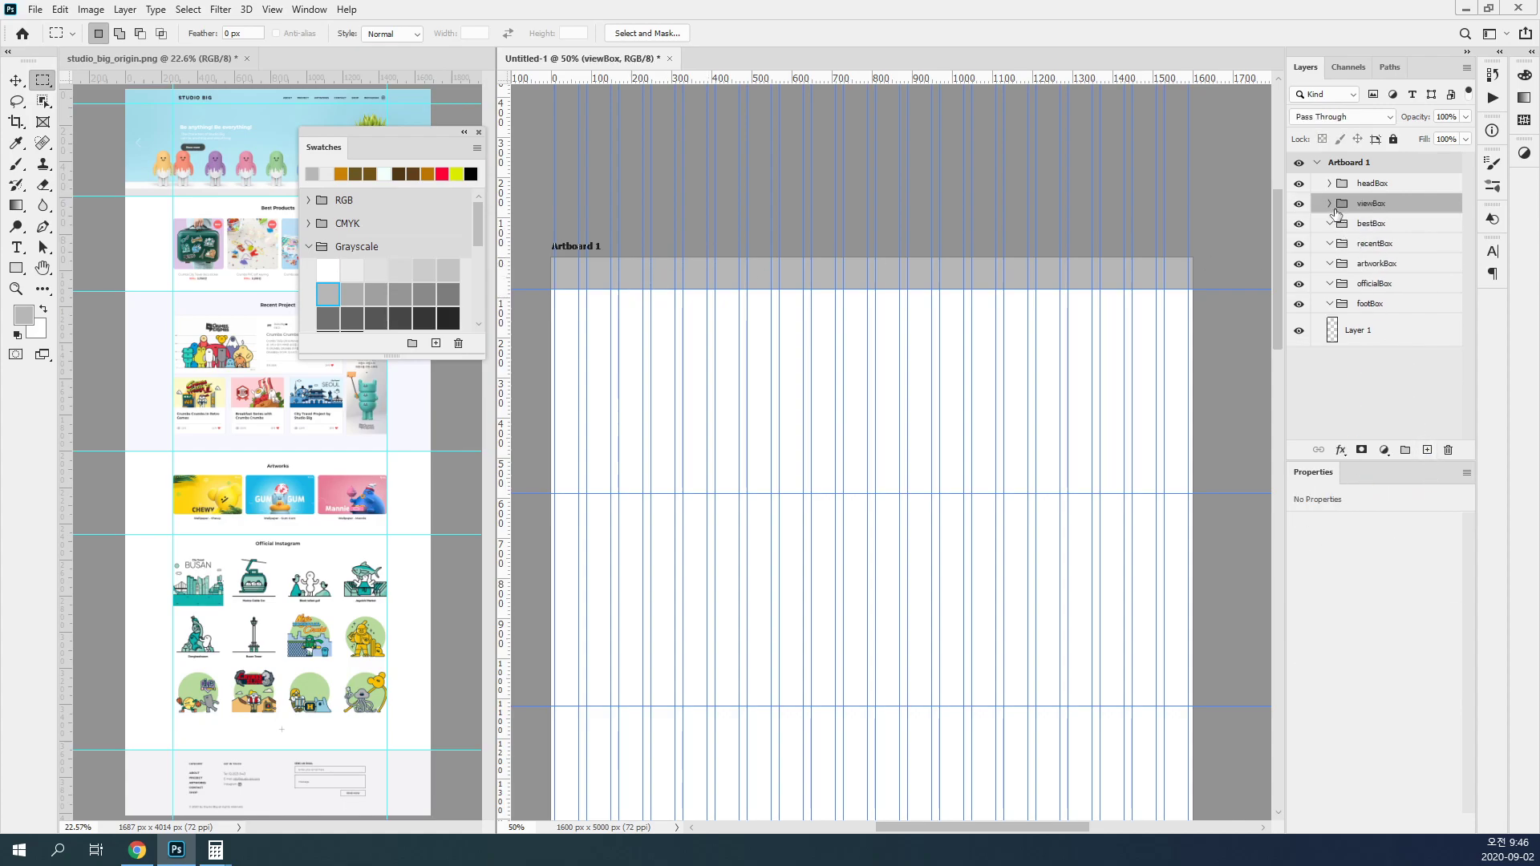
click(1328, 205)
click(1371, 230)
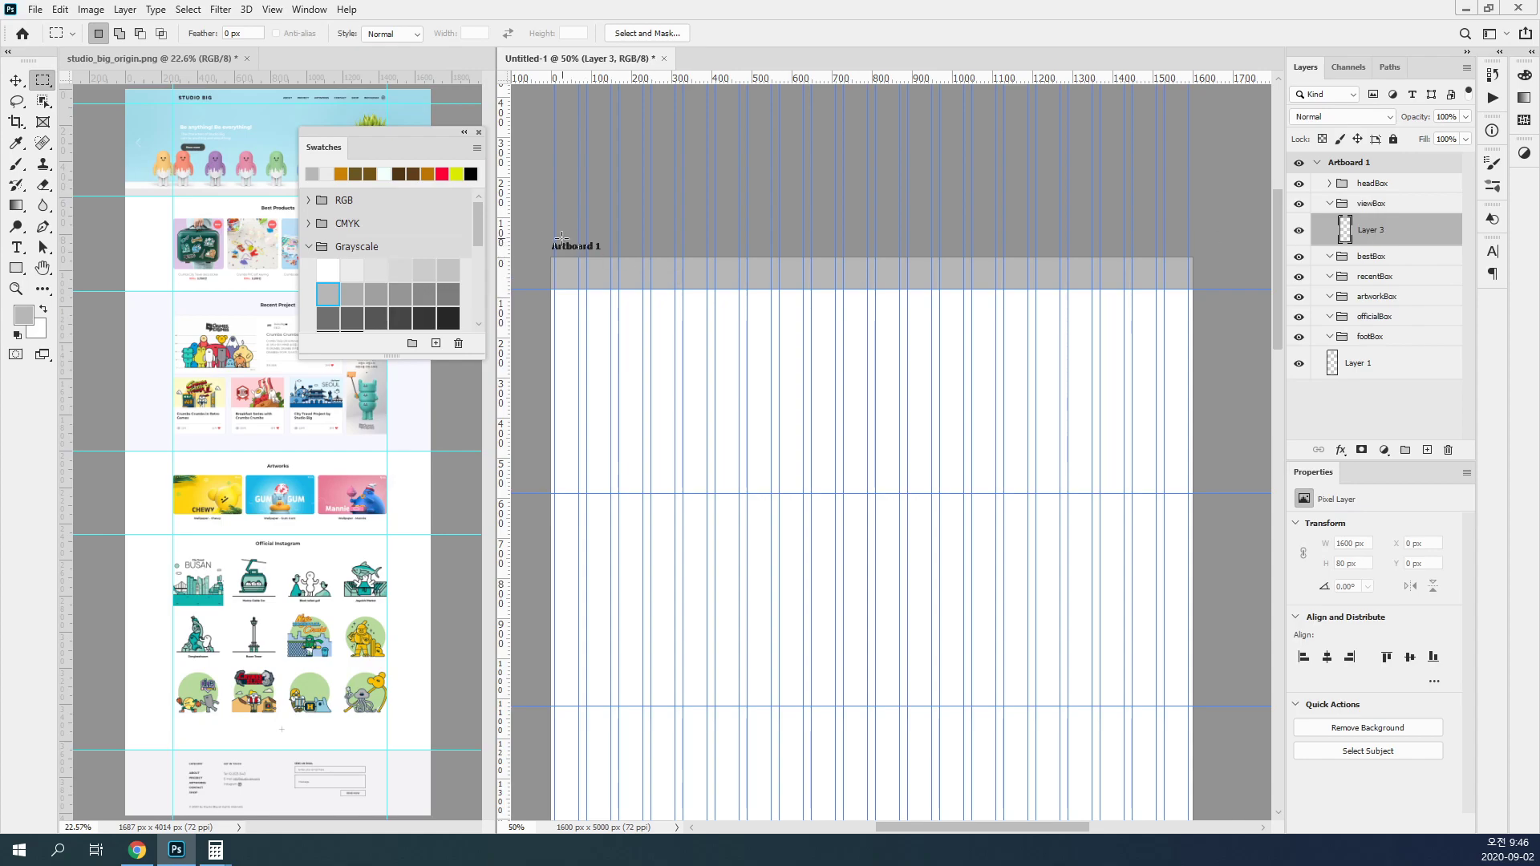
Step: On the viewBox layer, fill a 1600 × 590 px area from the artboard's upper edge with dark gray, deselect, and collapse the group
drag(626, 258, 1201, 490)
click(351, 294)
click(400, 292)
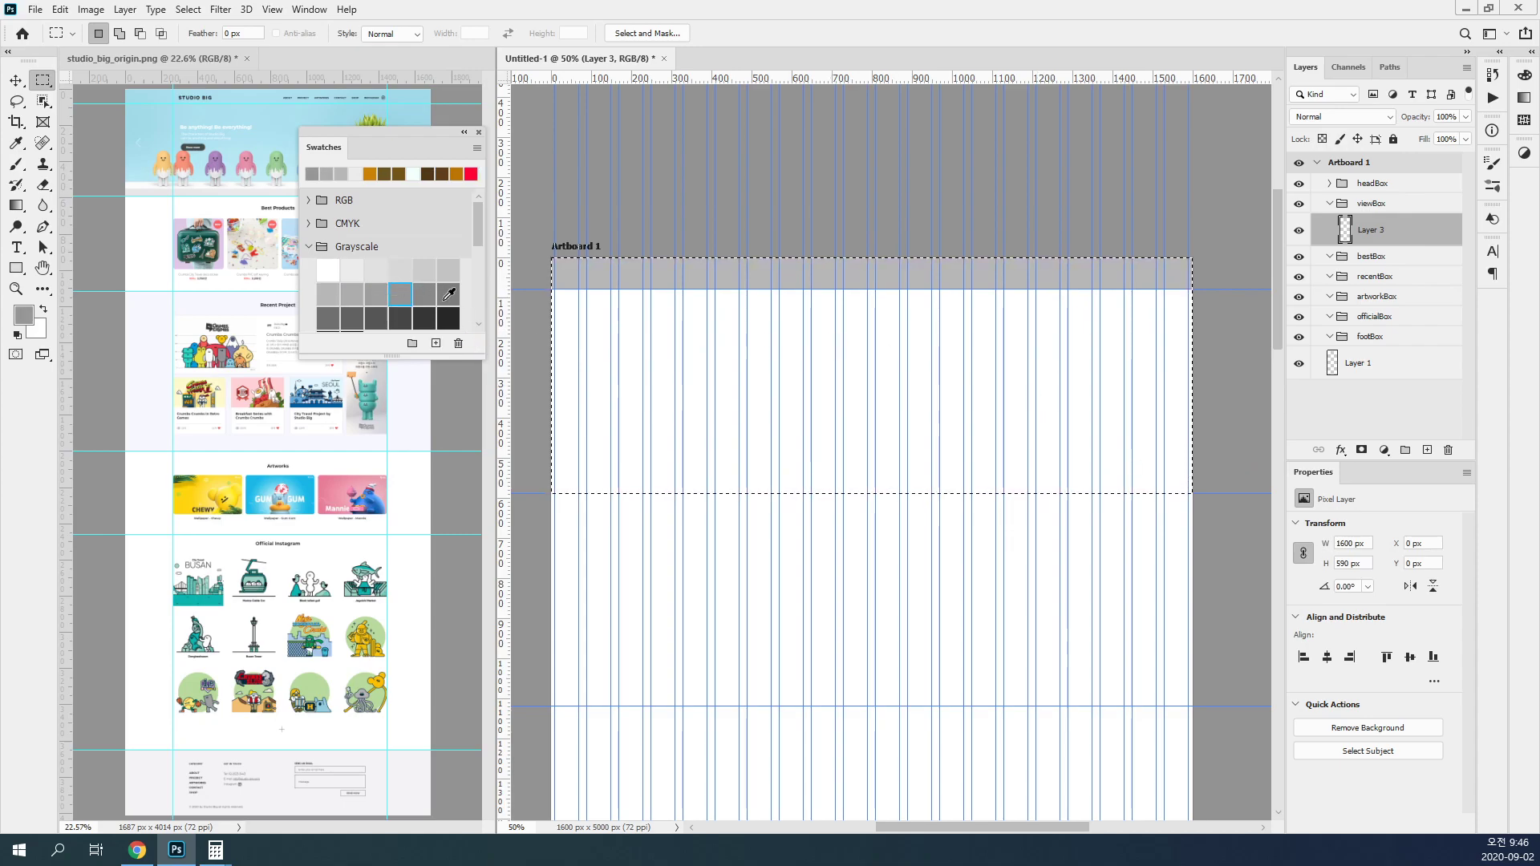
click(448, 294)
click(400, 317)
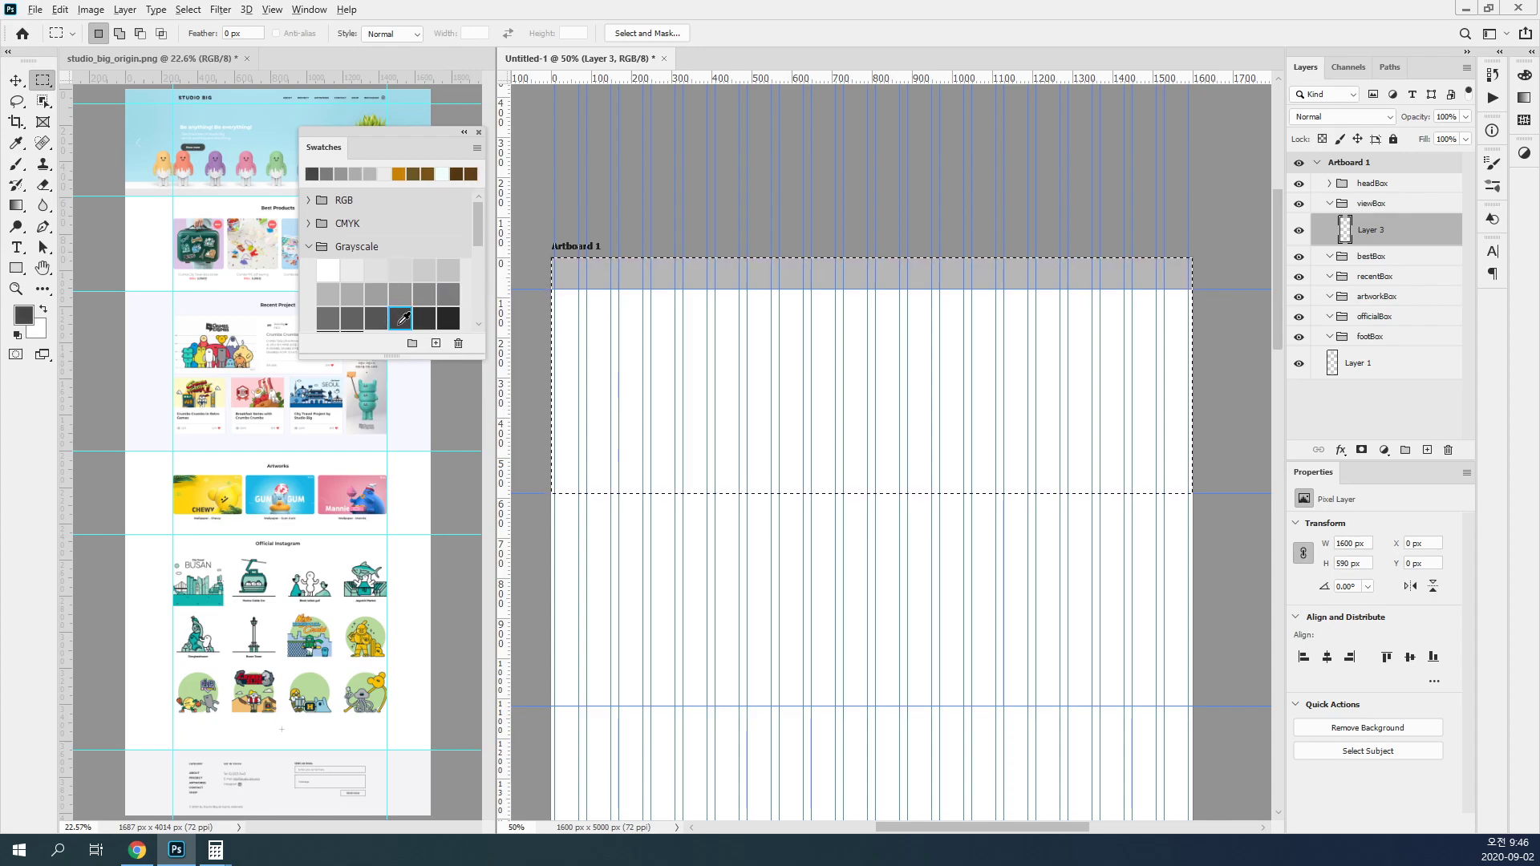
key(alt+BackSpace)
key(ctrl+d)
key(v)
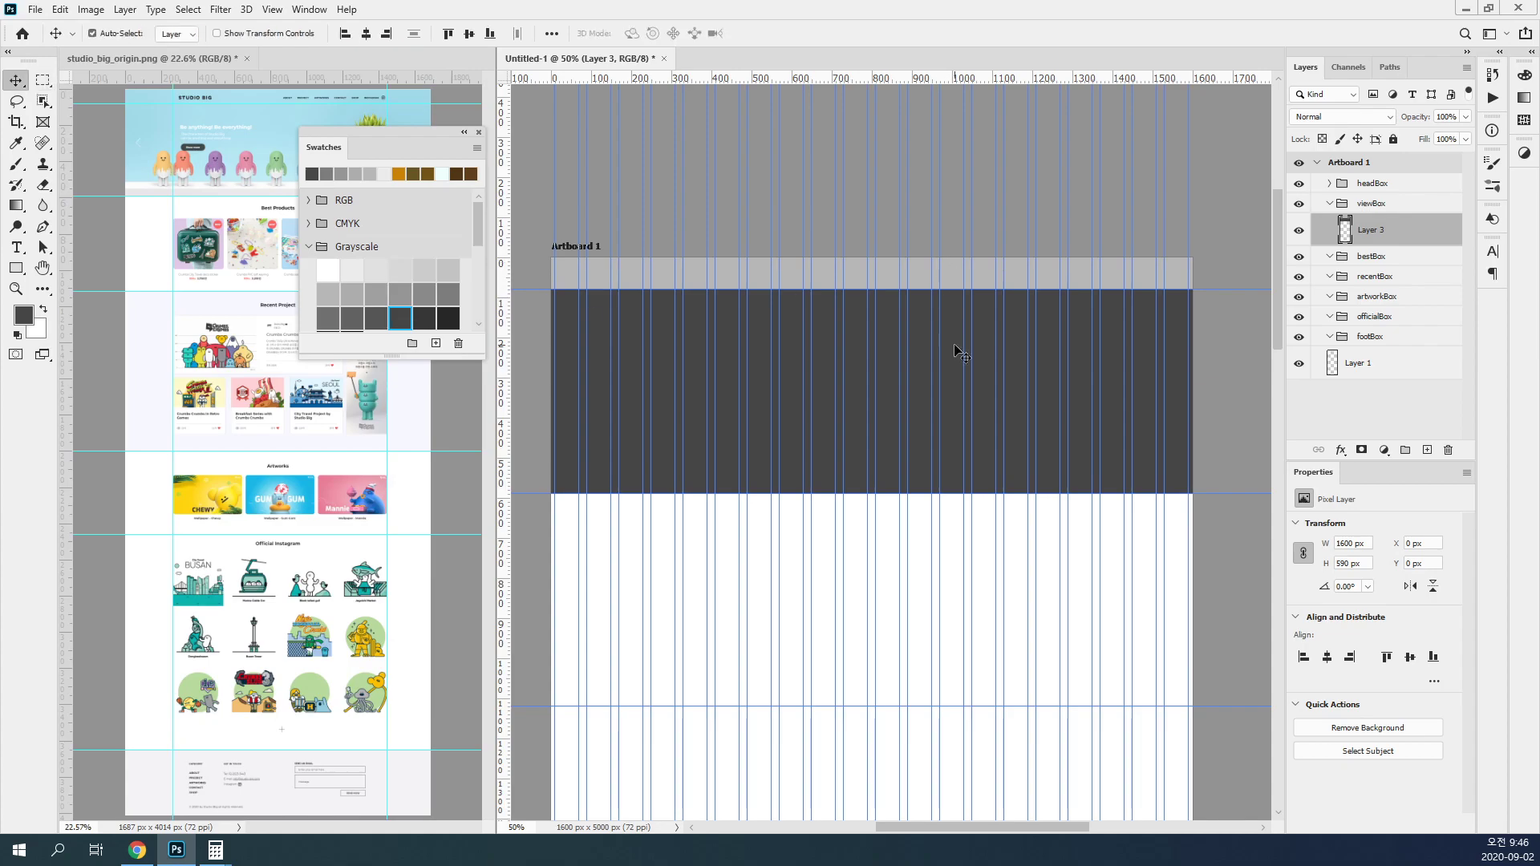
click(1329, 204)
Step: Add a layer in bestBox, fill the 1600 × 530 px band between the second and third horizontal guides with light gray, and collapse the group
click(1335, 224)
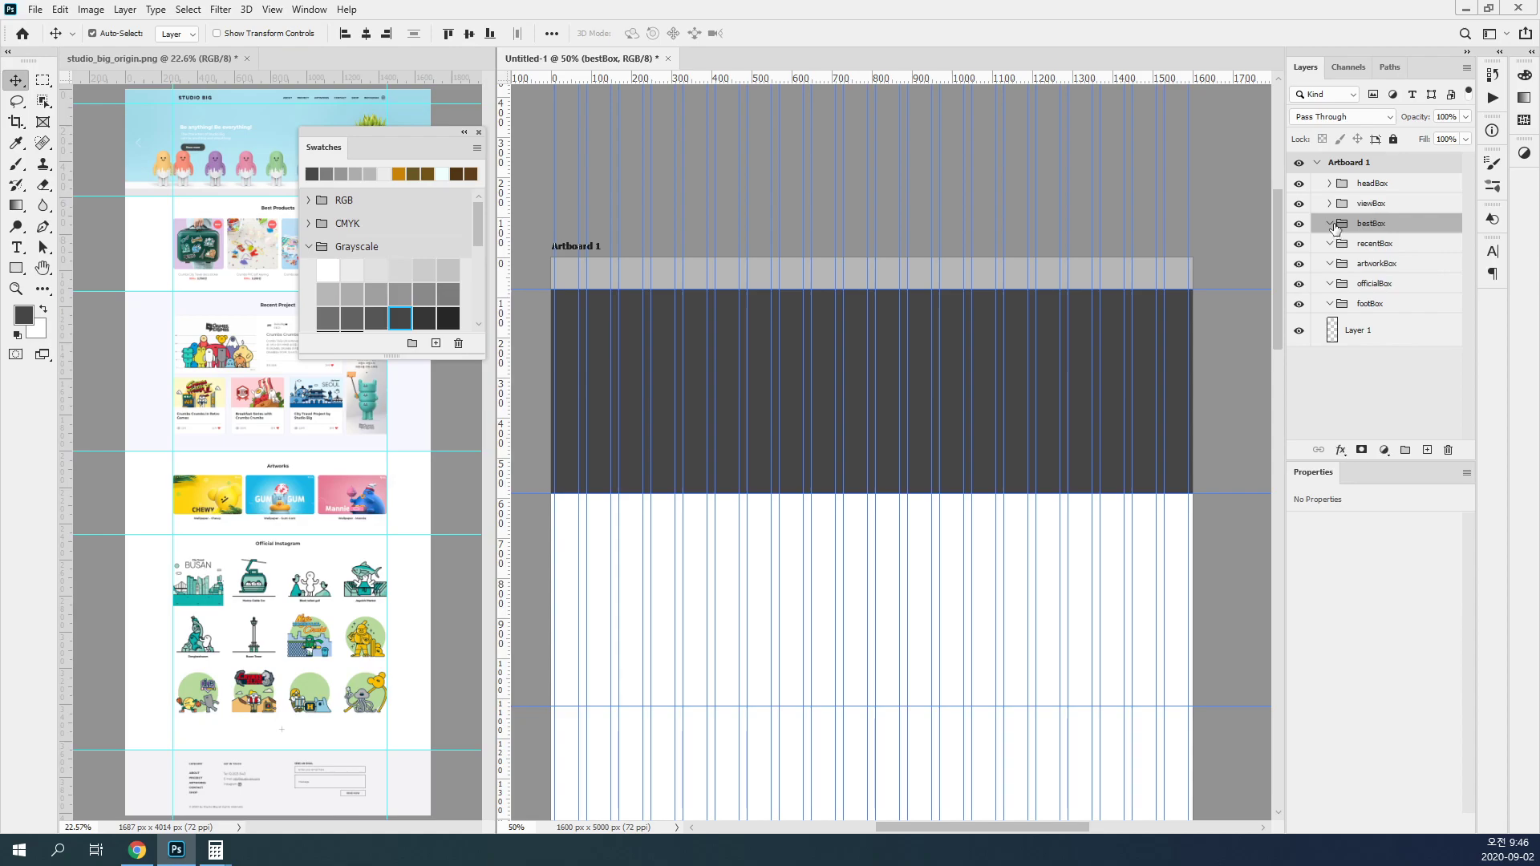
click(1425, 450)
scroll(997, 382, down, 5)
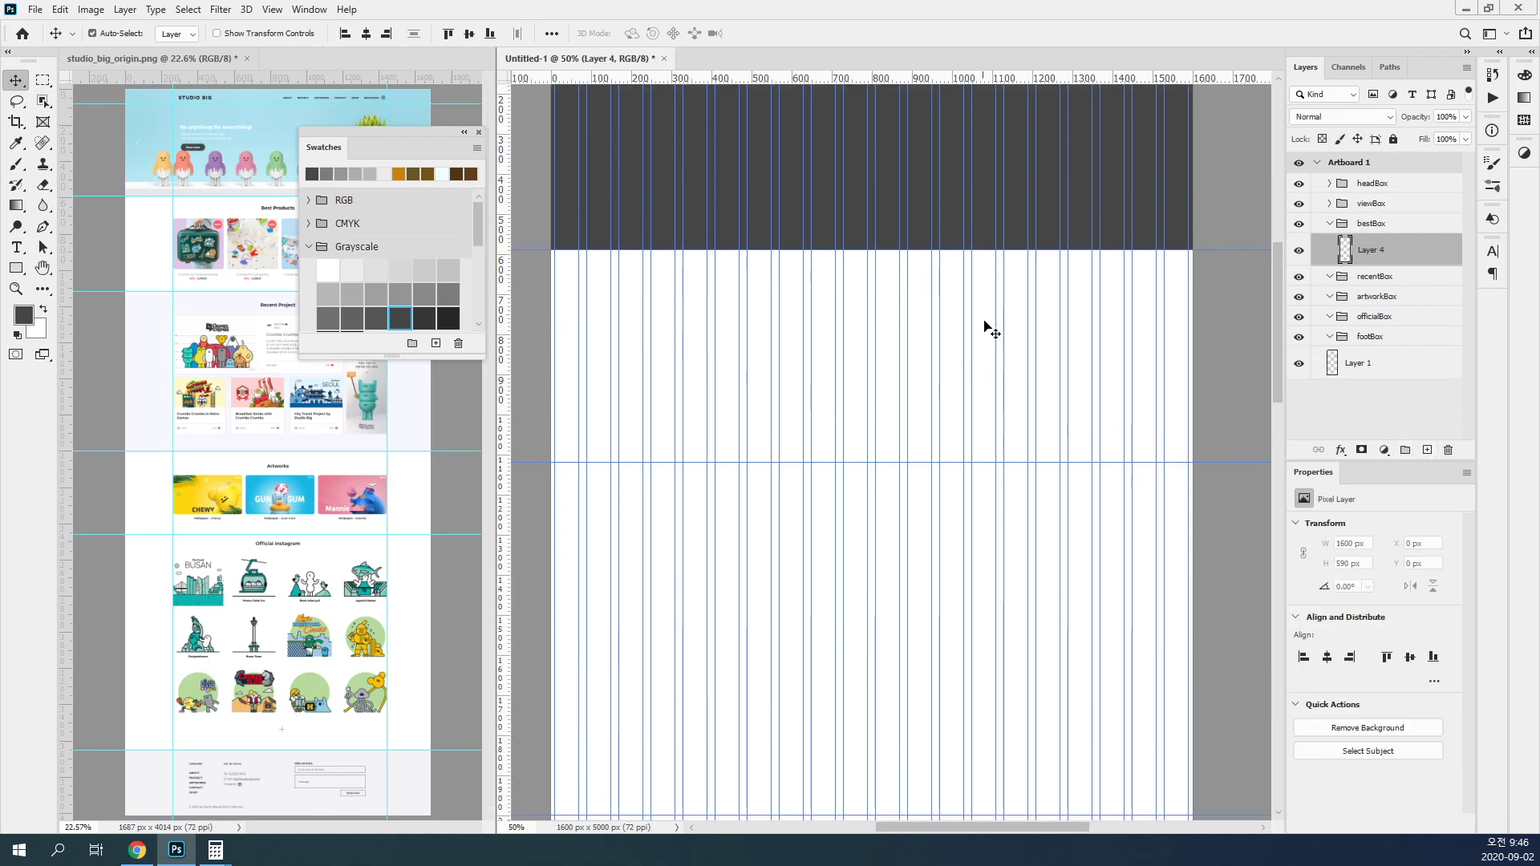
click(50, 82)
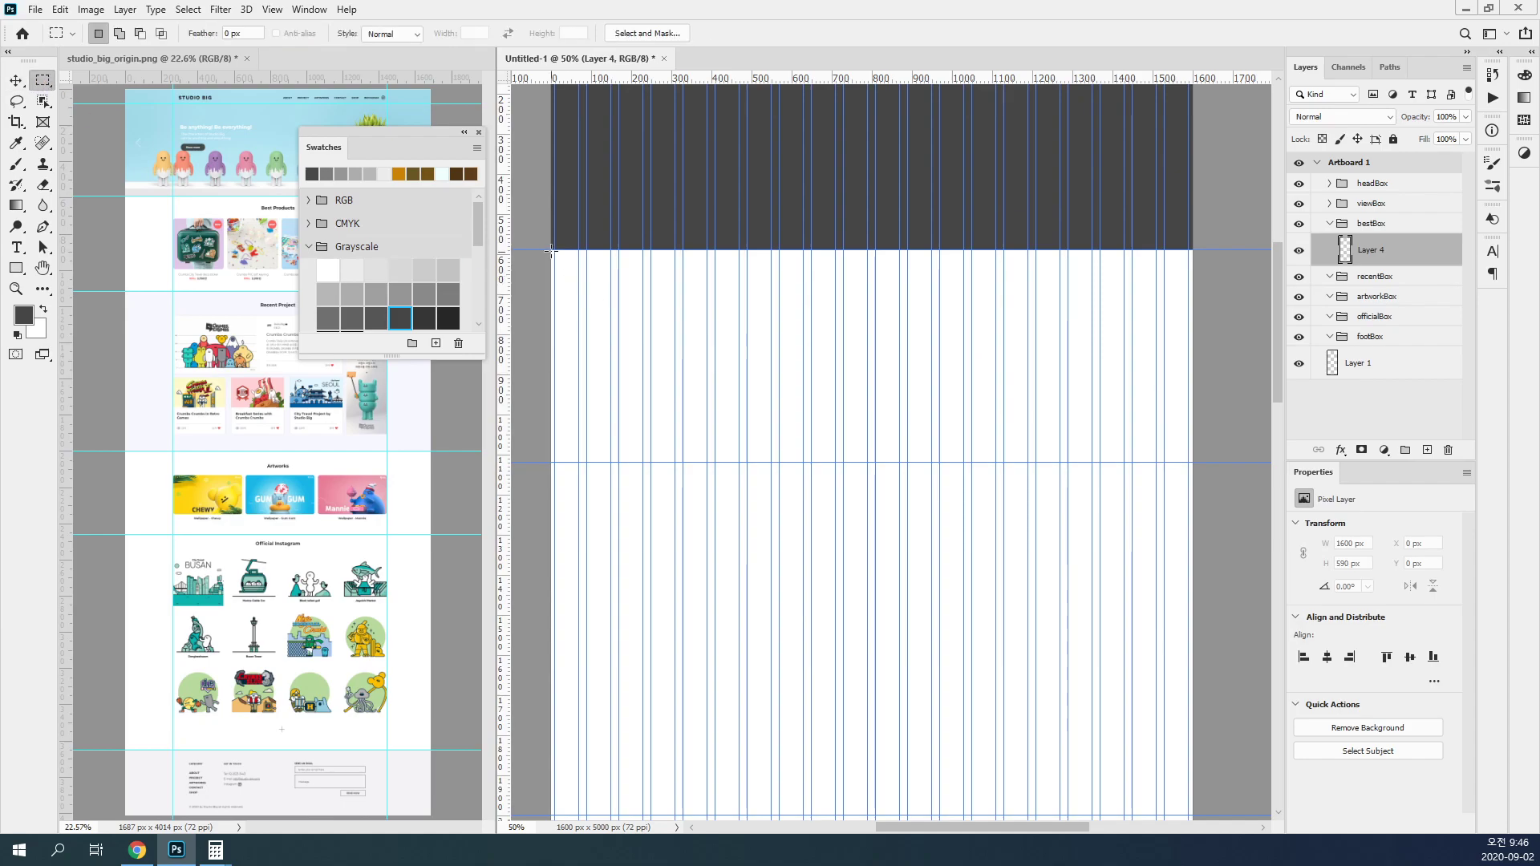
drag(546, 250, 1193, 462)
click(398, 269)
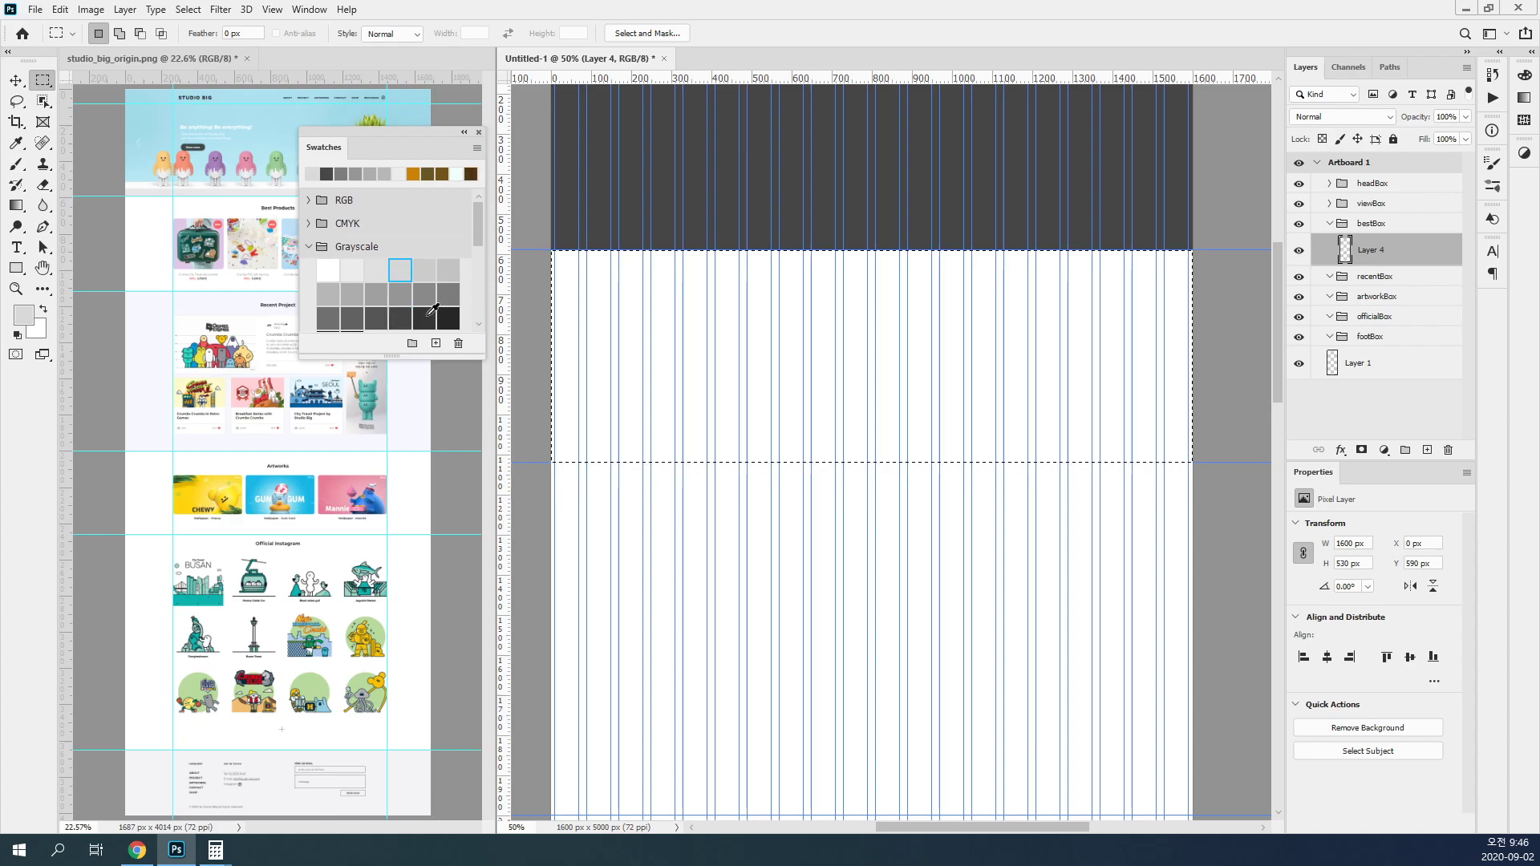
key(alt+BackSpace)
key(ctrl+d)
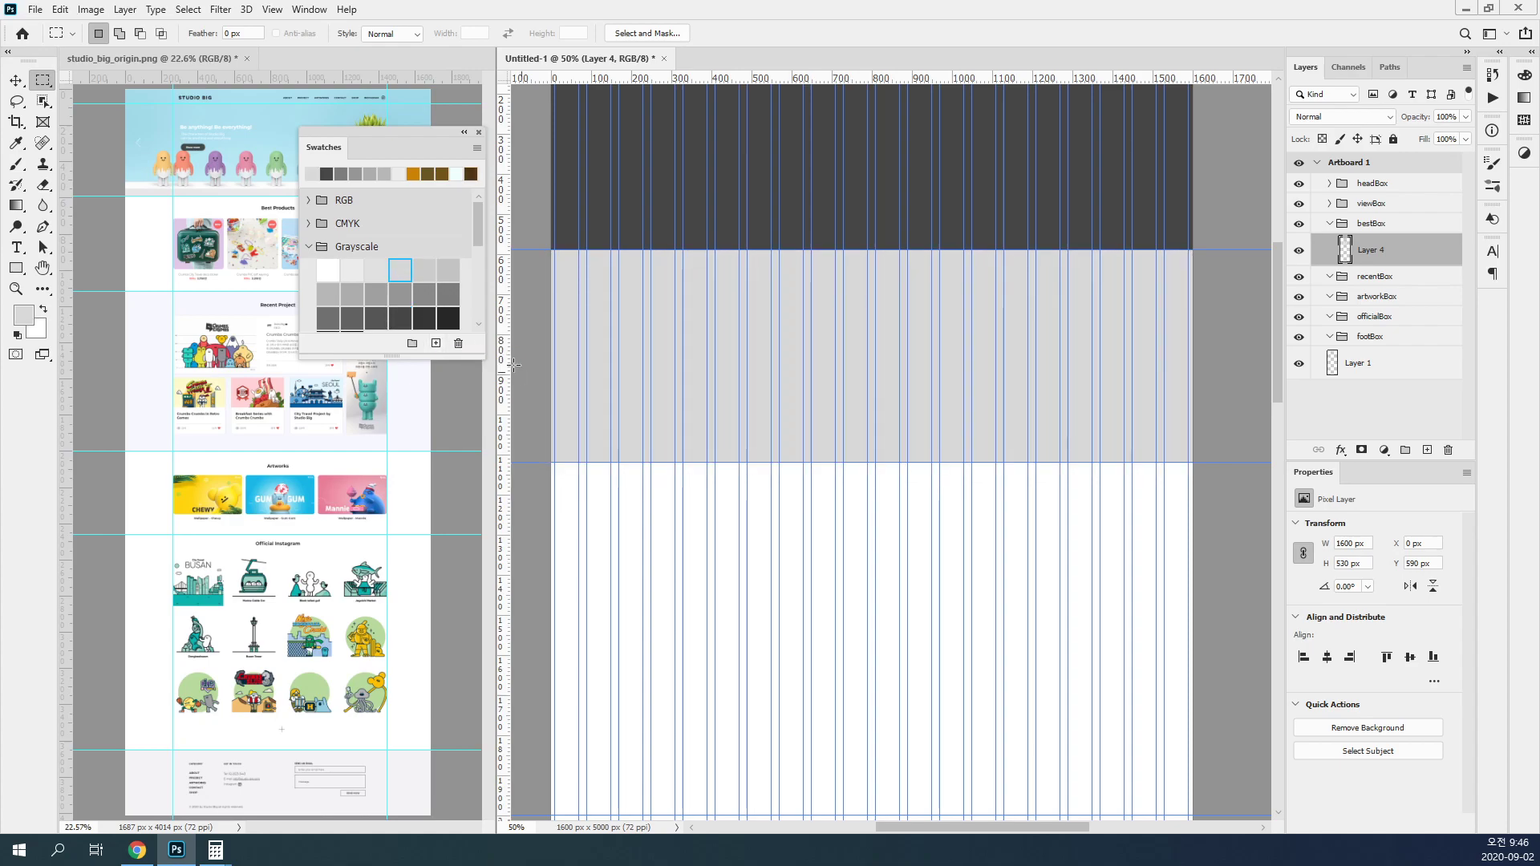
click(1328, 224)
Step: Add a layer in recentBox and fill the 1600 × 880 px band between the third and fourth horizontal guides with medium gray
click(1375, 244)
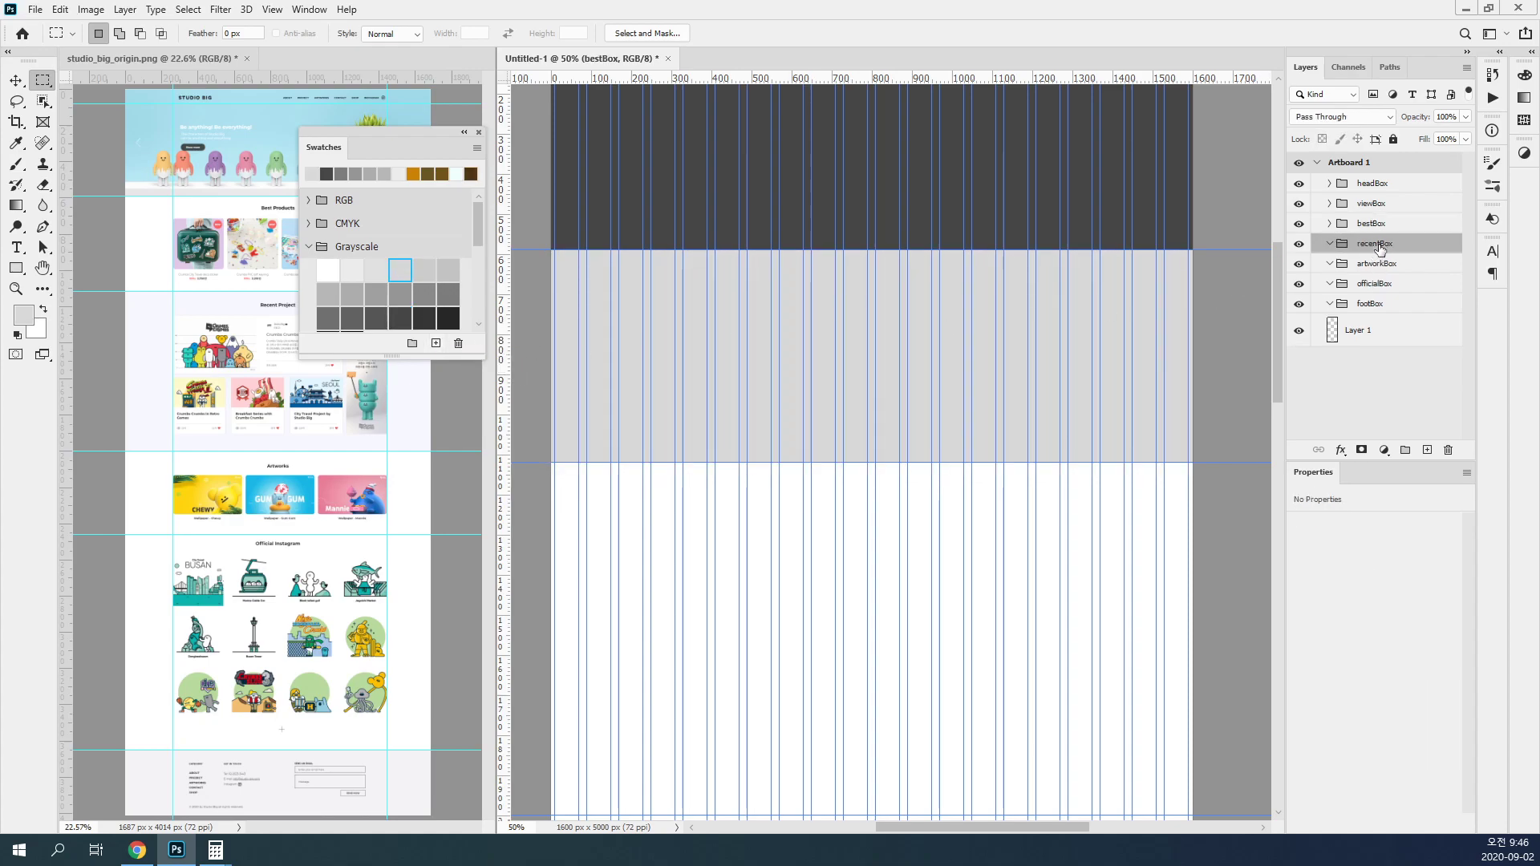
click(1429, 452)
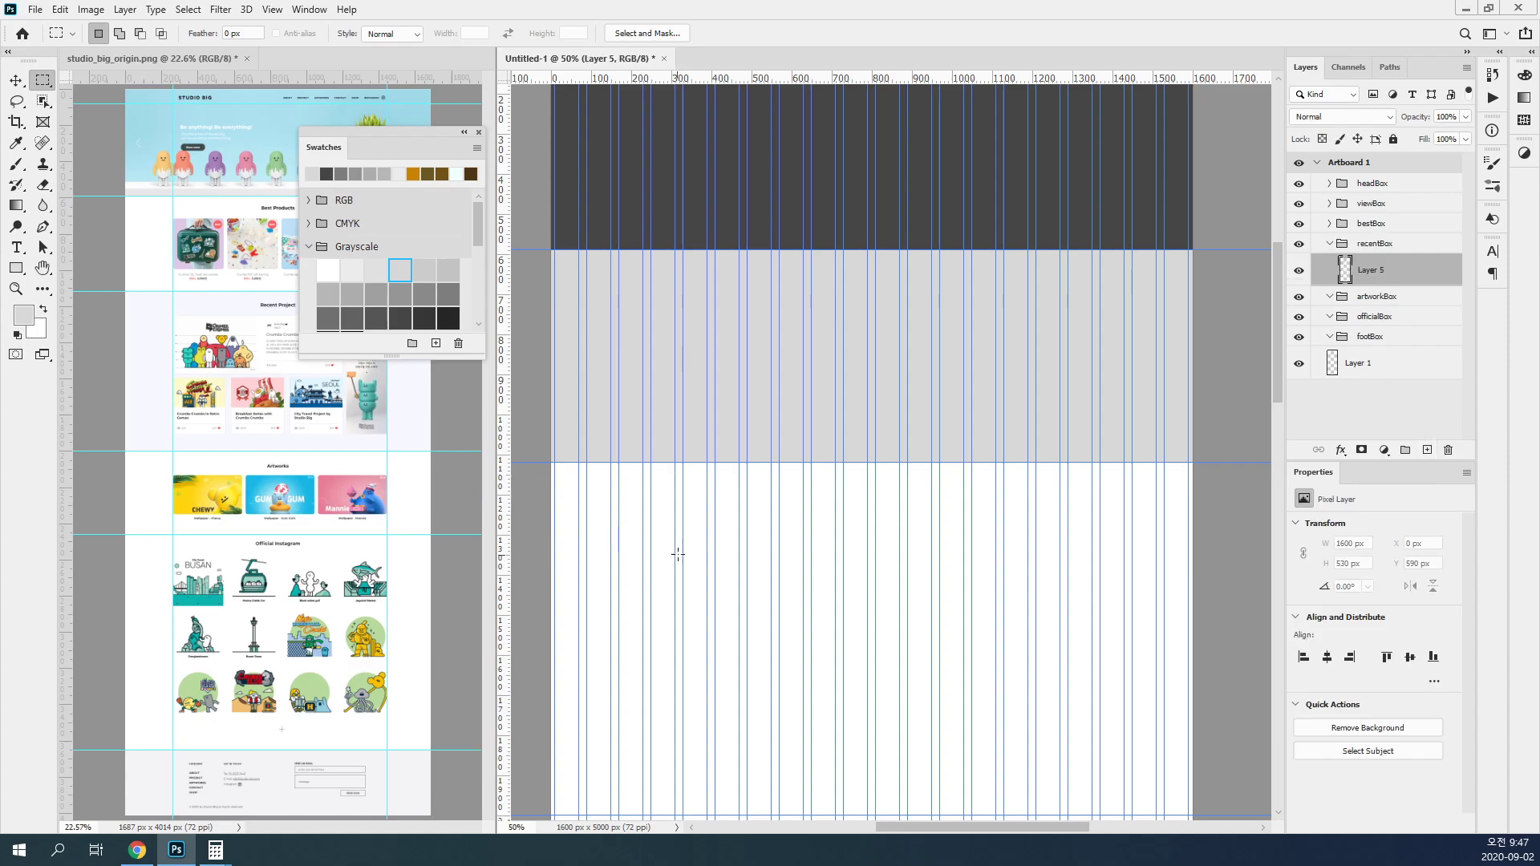
scroll(722, 521, down, 5)
drag(552, 245, 1168, 598)
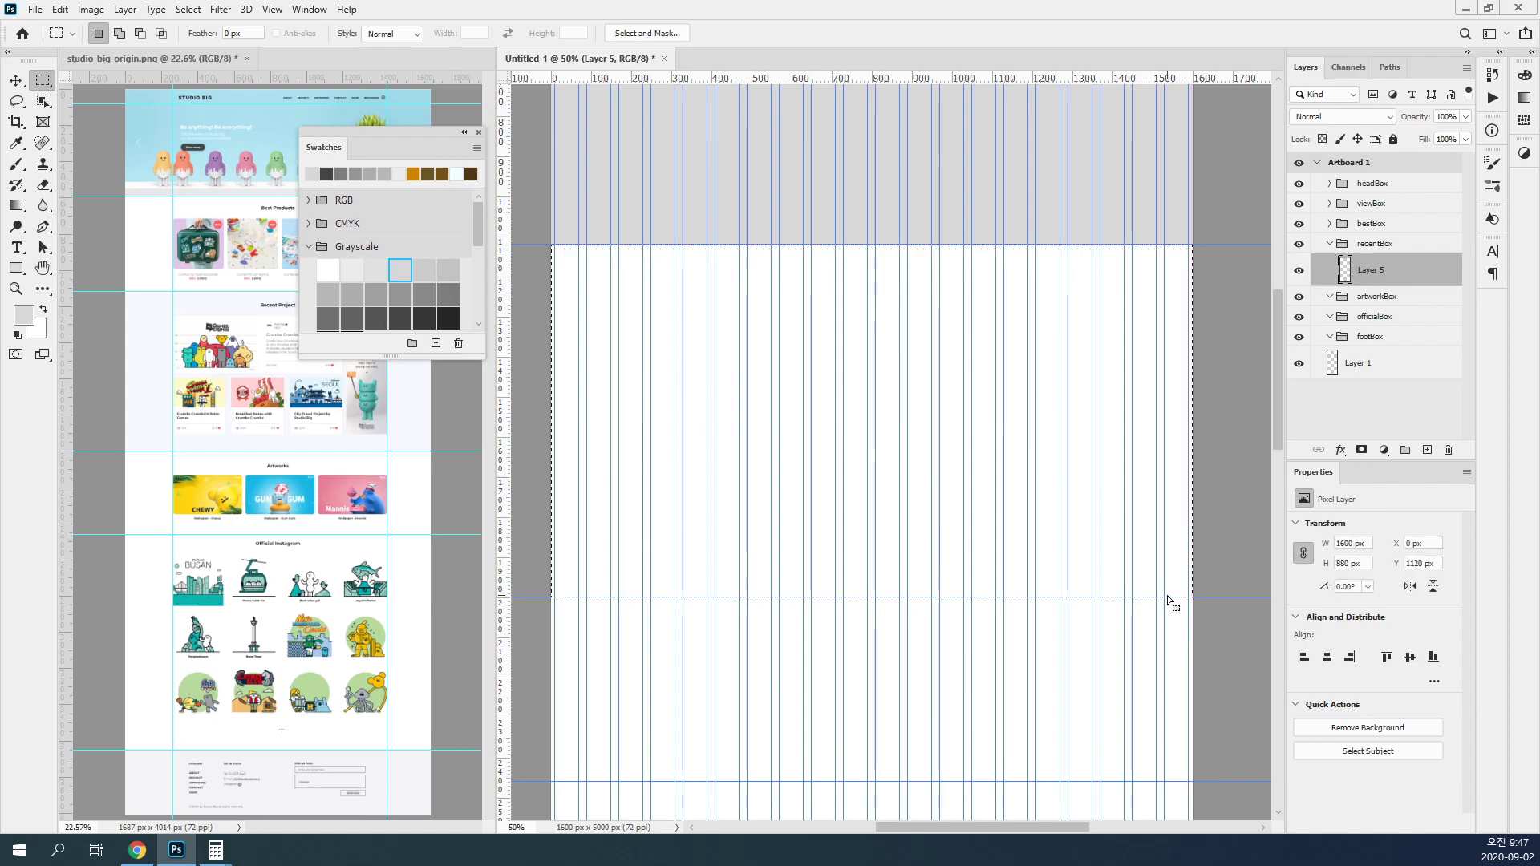
click(424, 294)
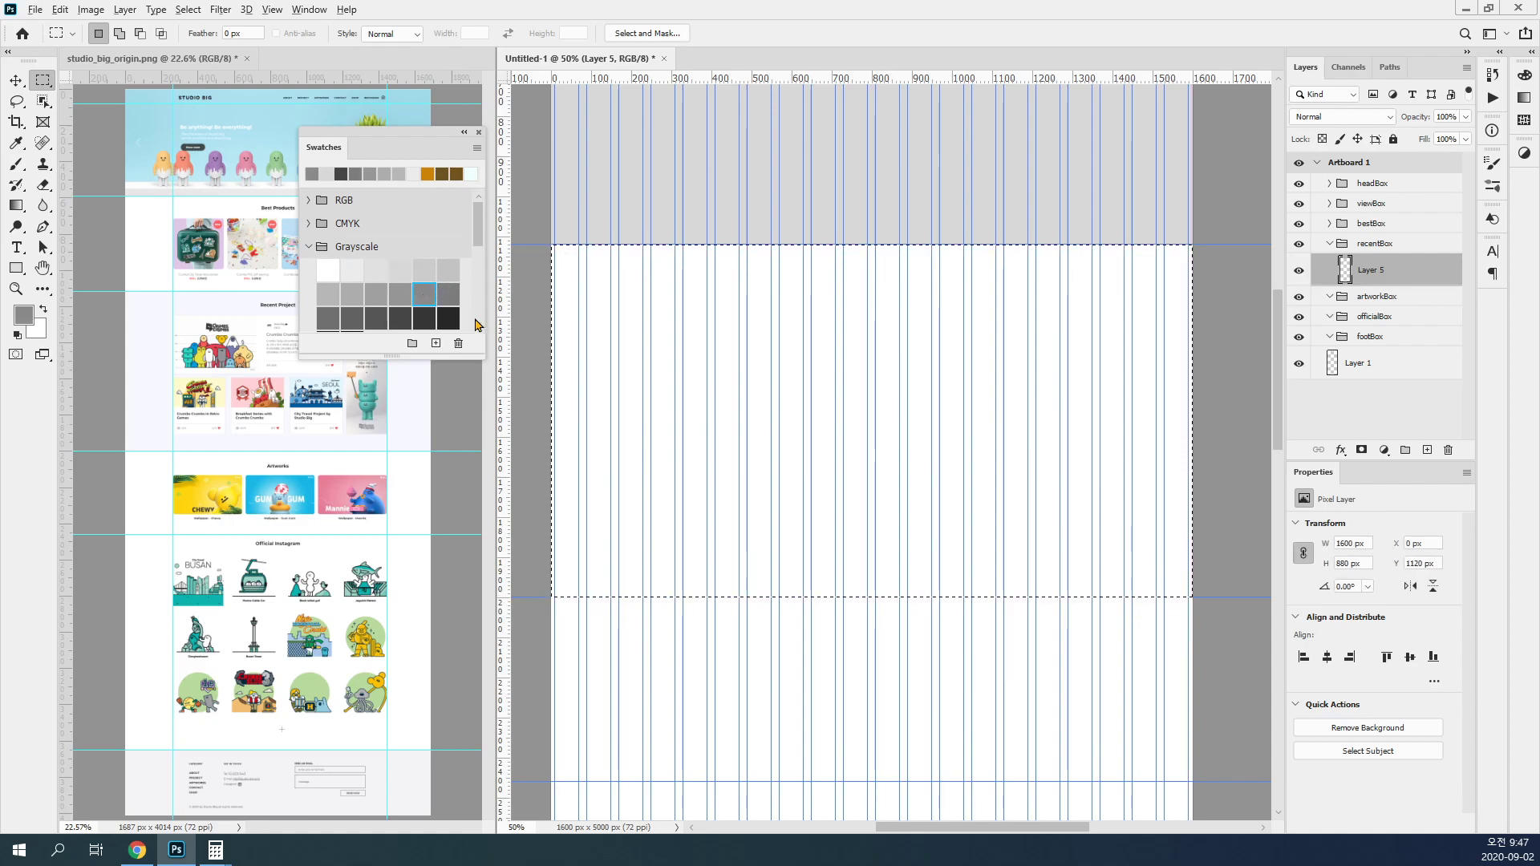
key(alt+Delete)
Step: Add a layer in artworkBox and fill the 1600 × 460 px band between the fourth and fifth horizontal guides with light gray
scroll(537, 321, down, 5)
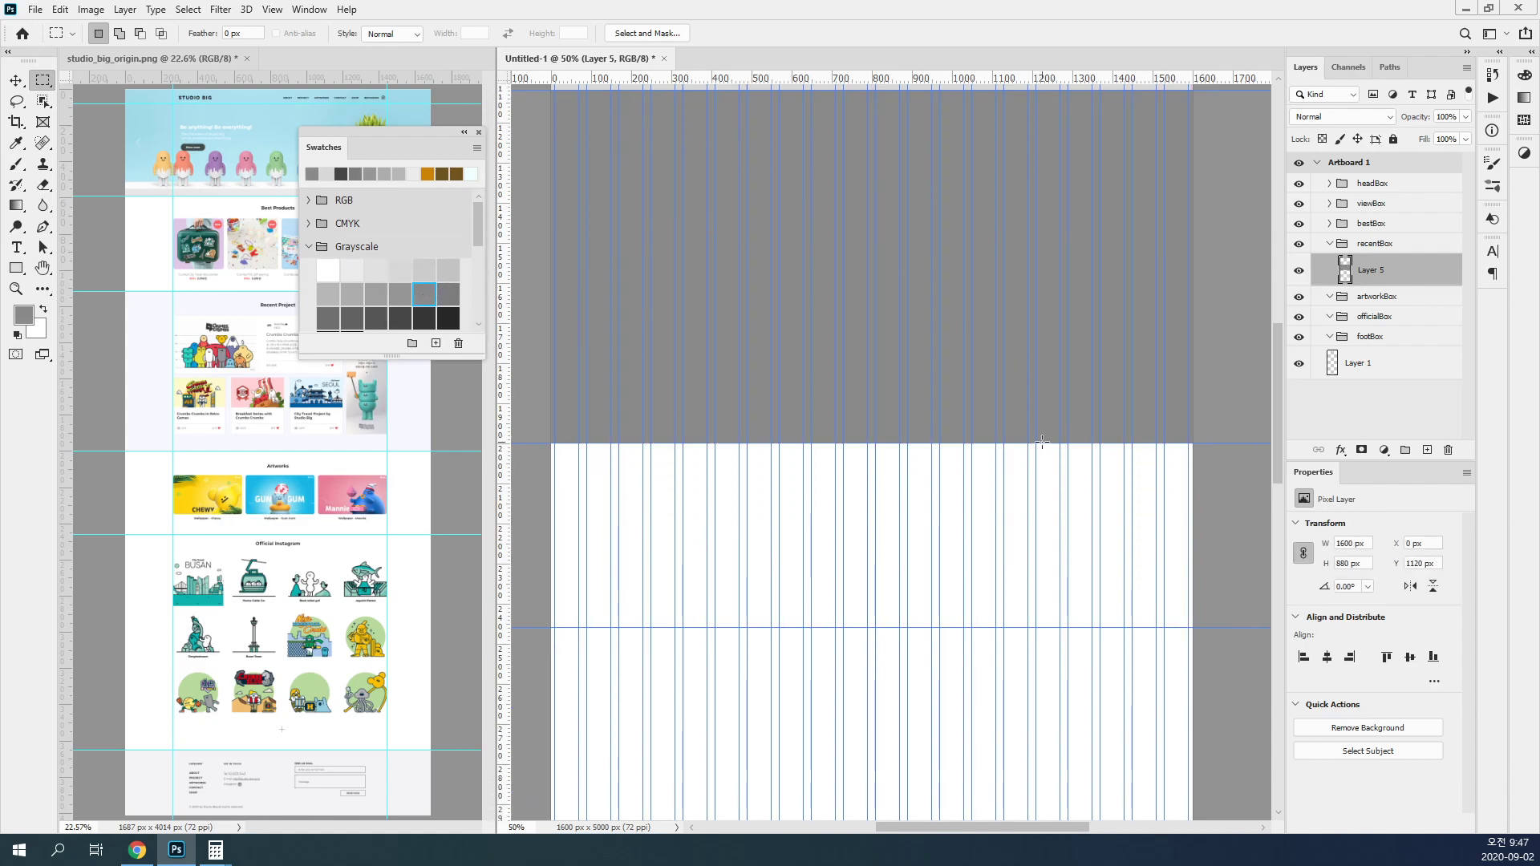
click(1389, 299)
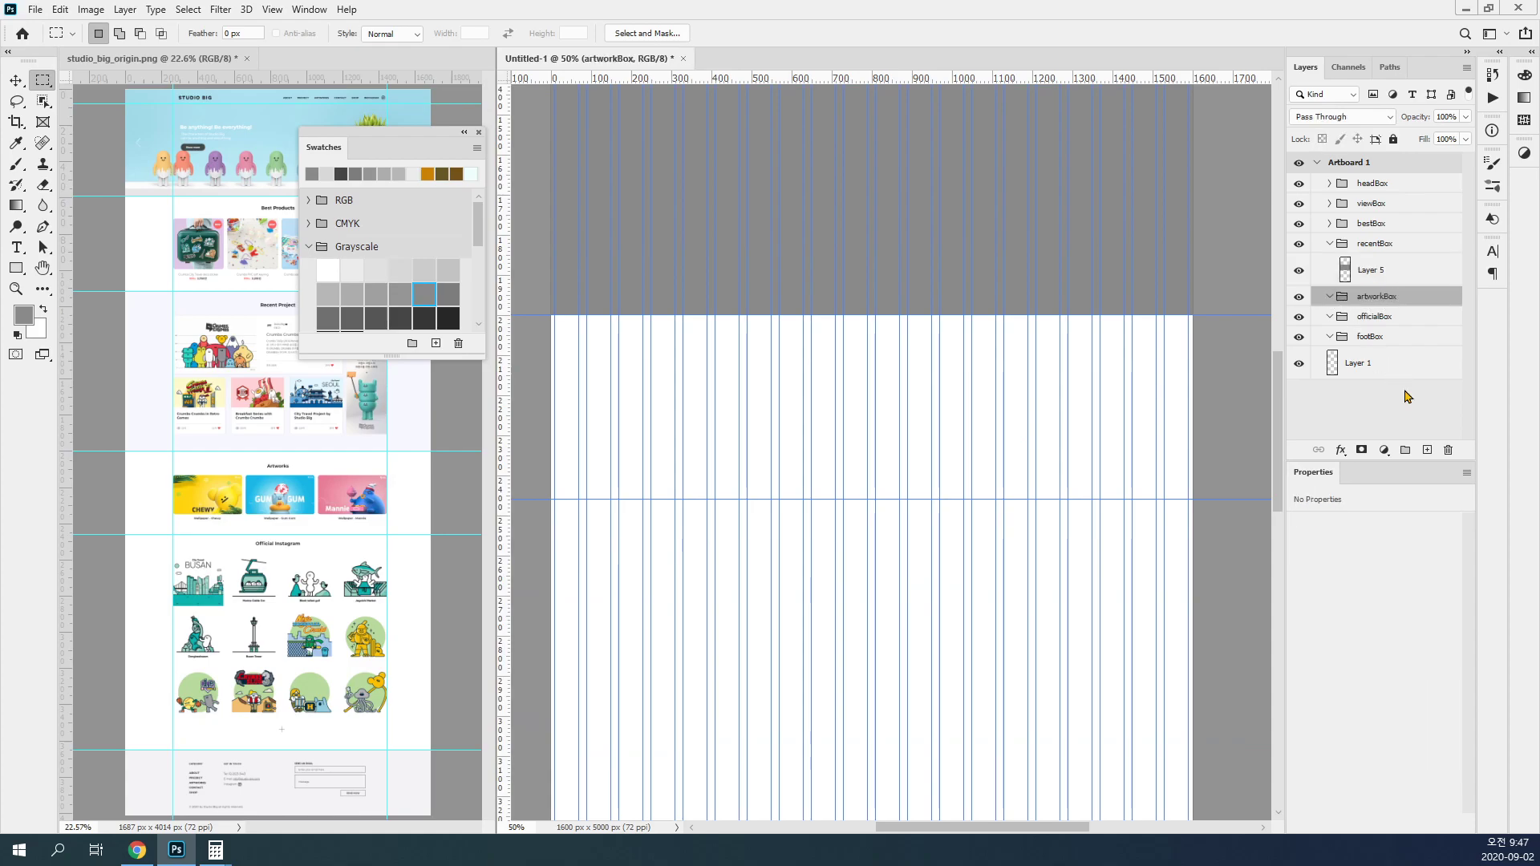
click(1427, 449)
scroll(883, 341, down, 2)
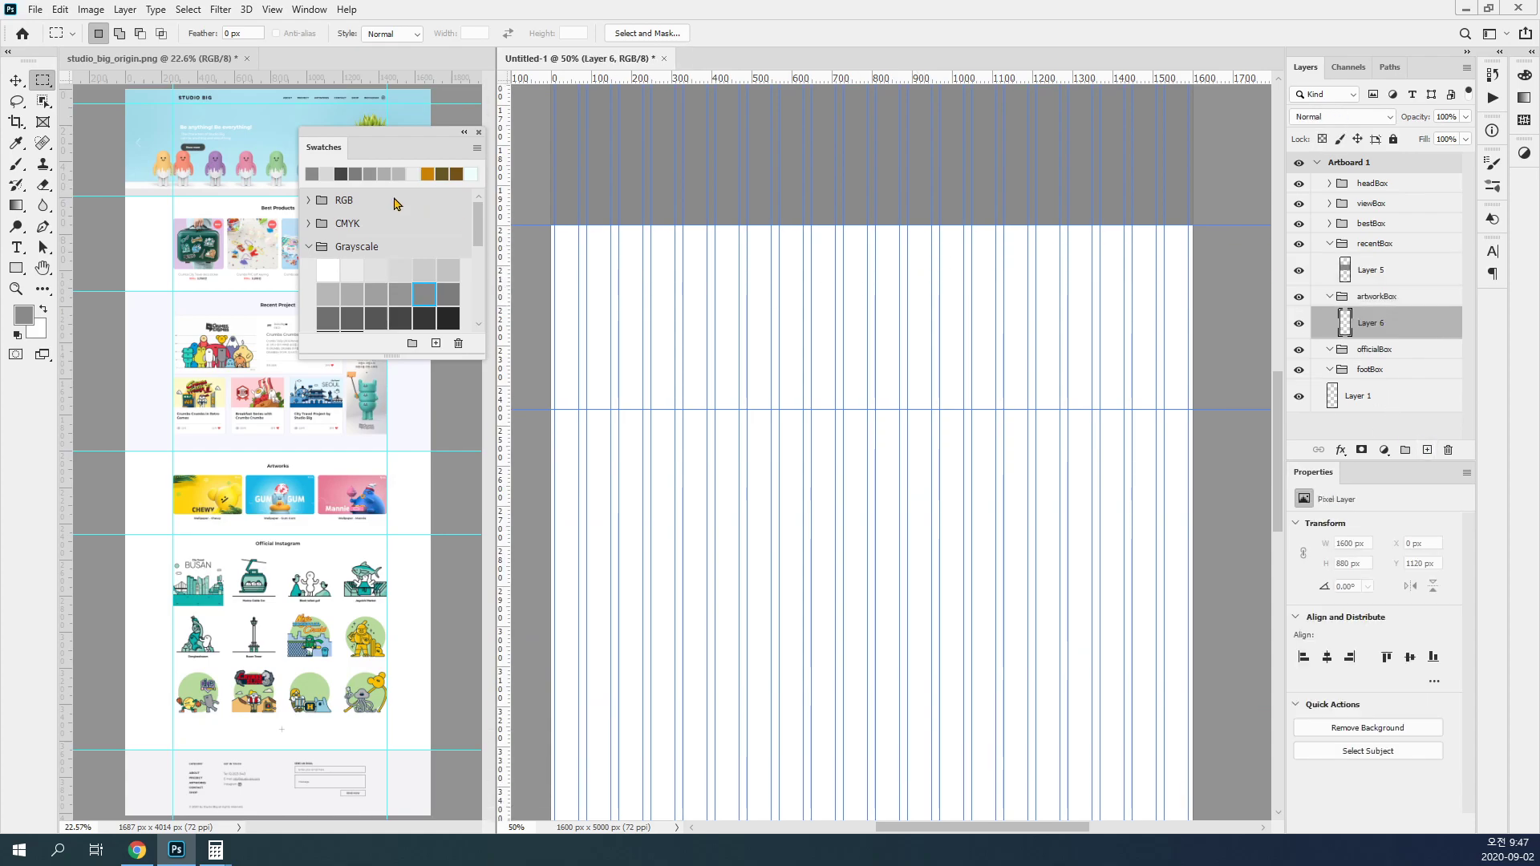
drag(535, 226, 1255, 393)
click(401, 270)
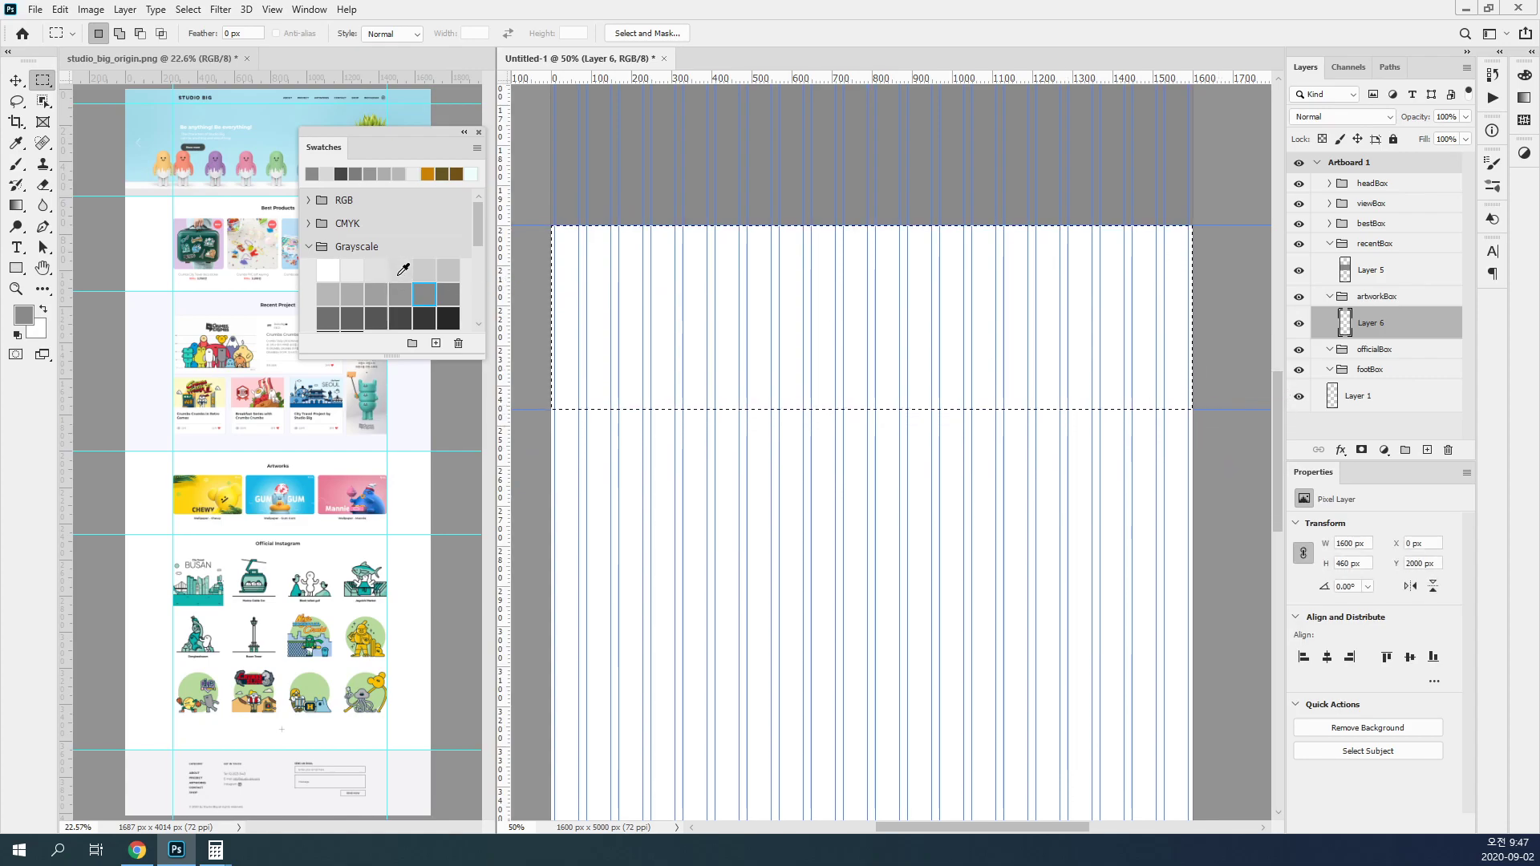
key(alt+BackSpace)
key(ctrl+d)
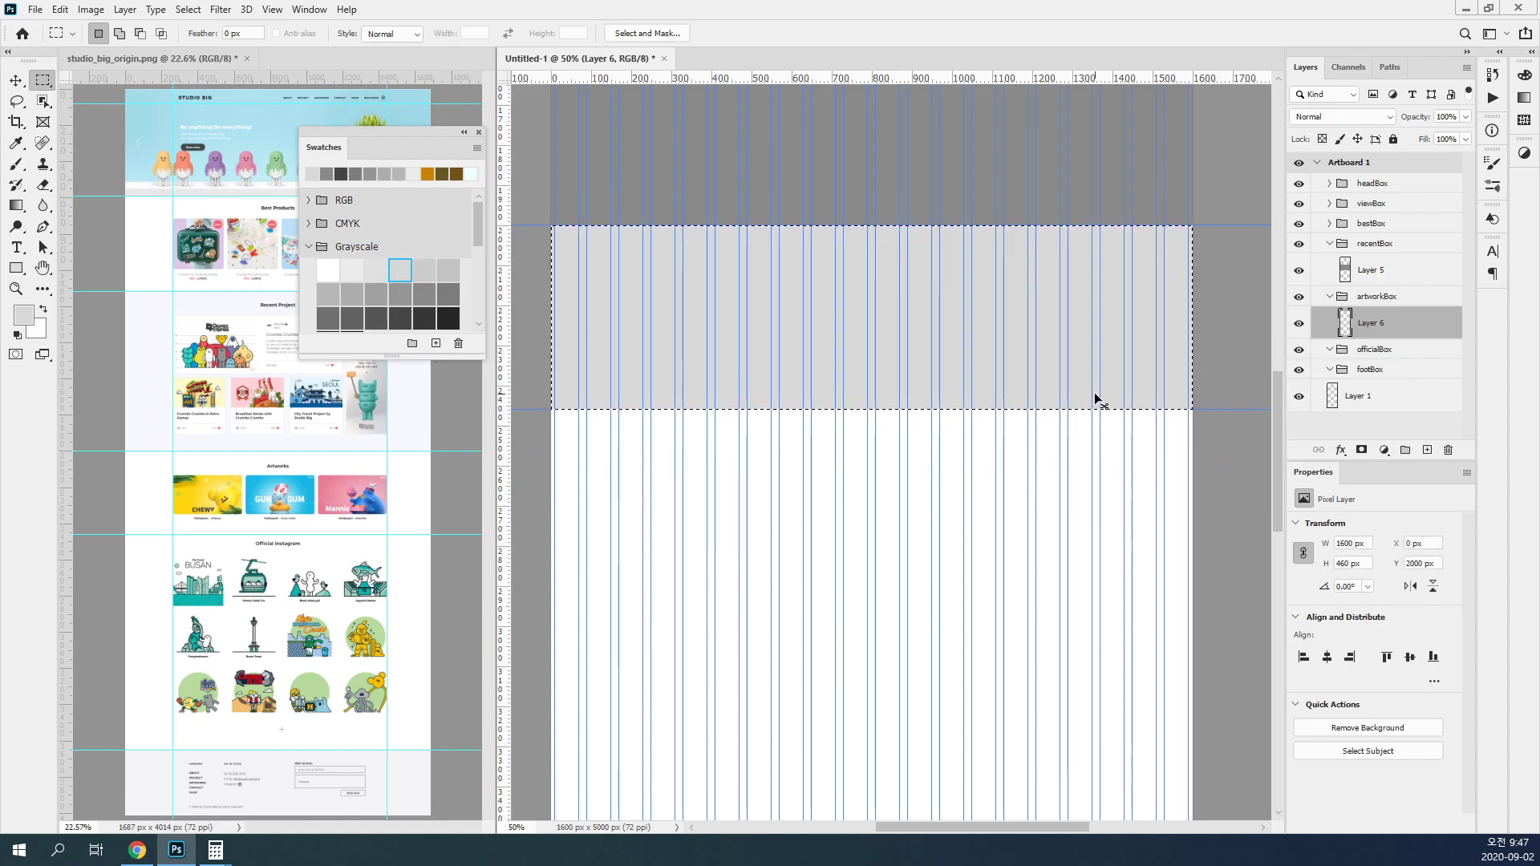
Step: Add a layer in officialBox and fill the 1600 × 1200 px band between the fifth and sixth horizontal guides with medium gray
click(1373, 349)
scroll(942, 369, down, 2)
scroll(941, 369, down, 4)
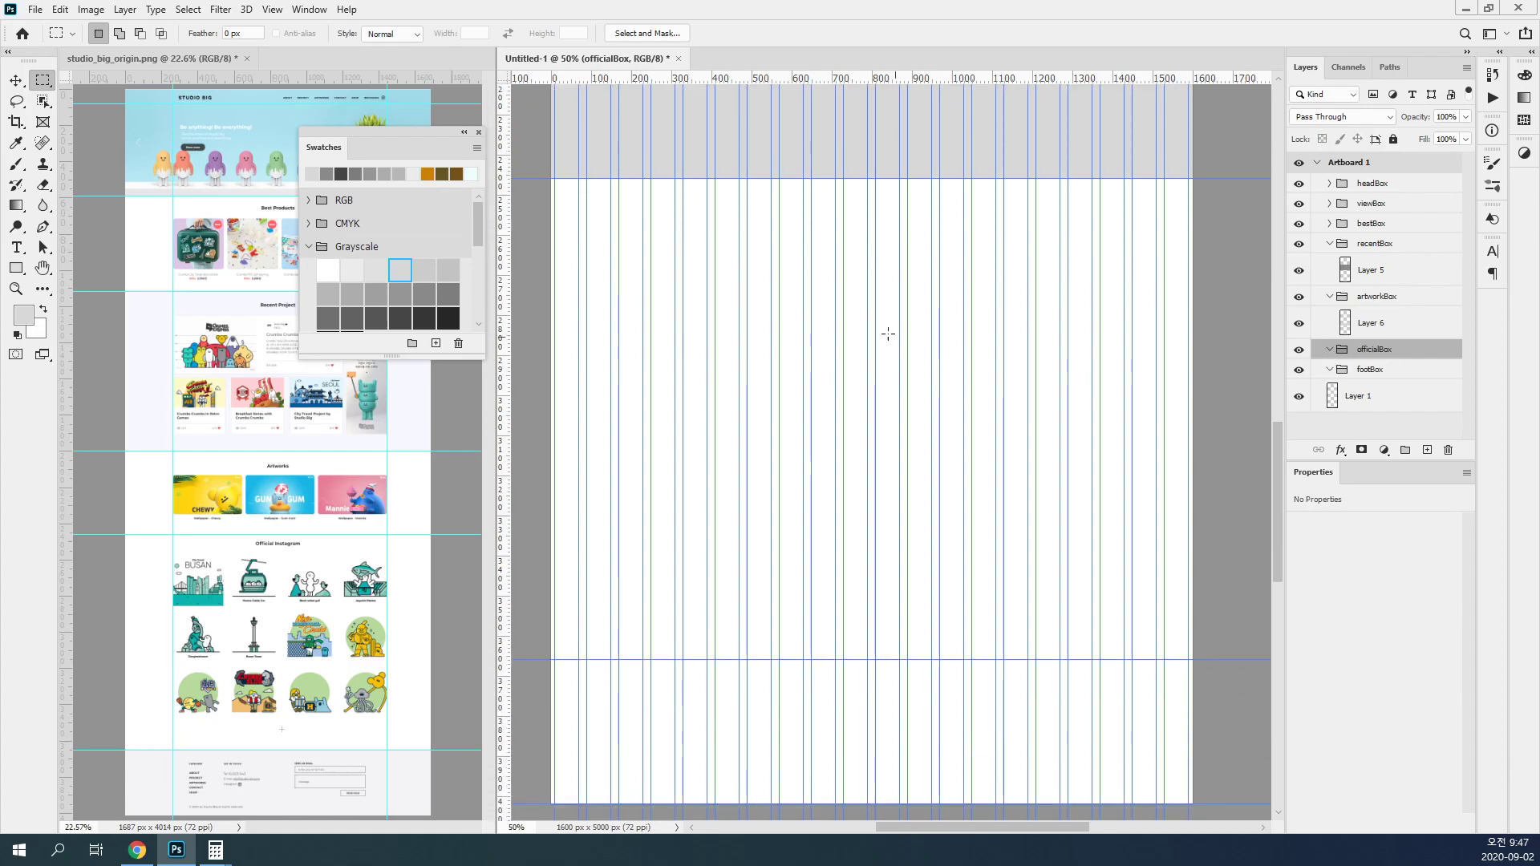
drag(551, 178, 1193, 659)
click(1427, 449)
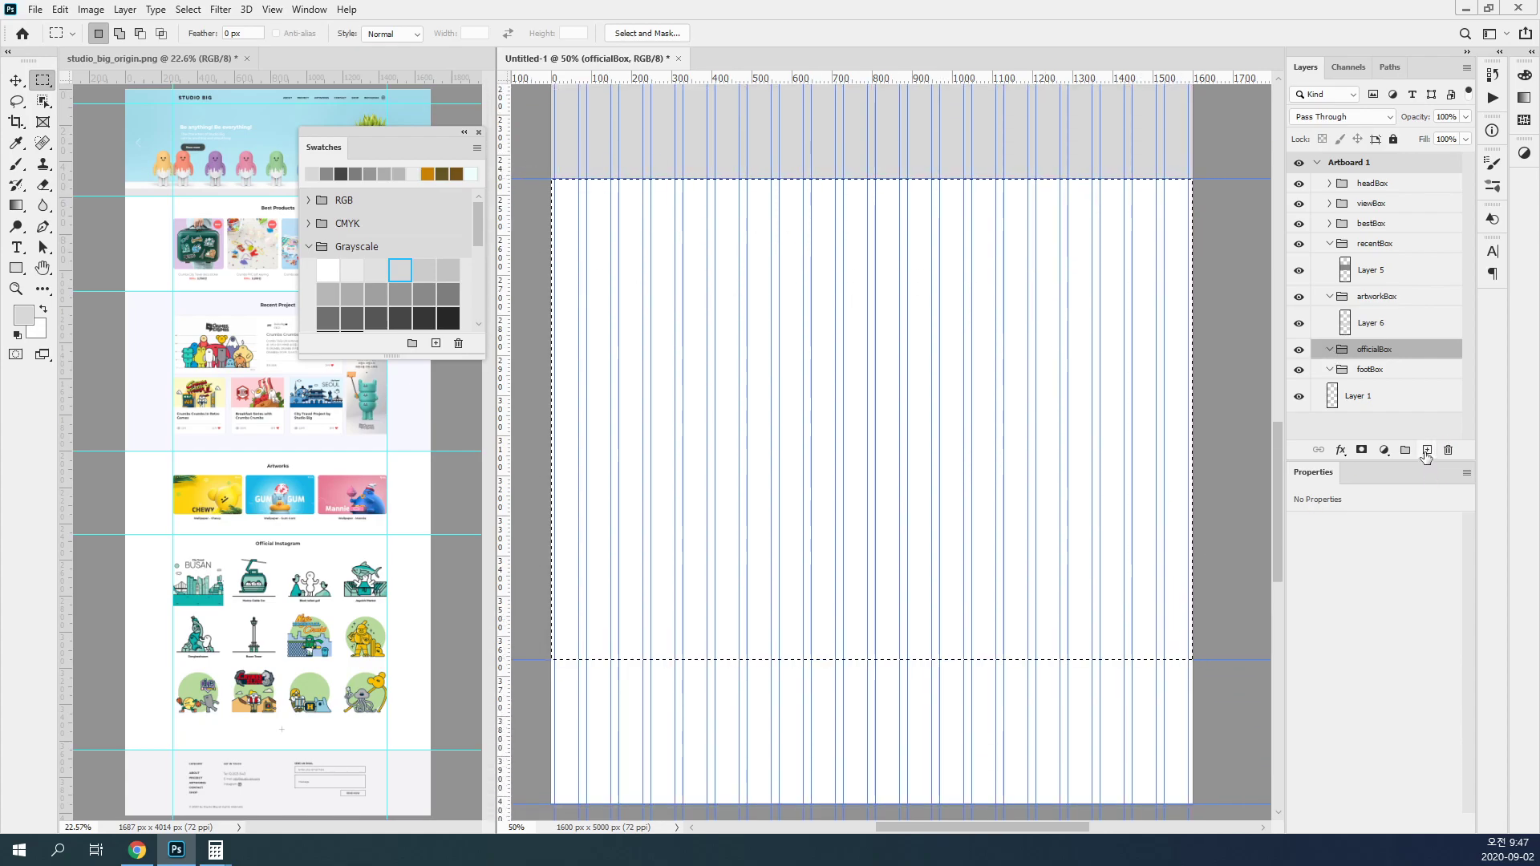
click(377, 294)
key(alt+BackSpace)
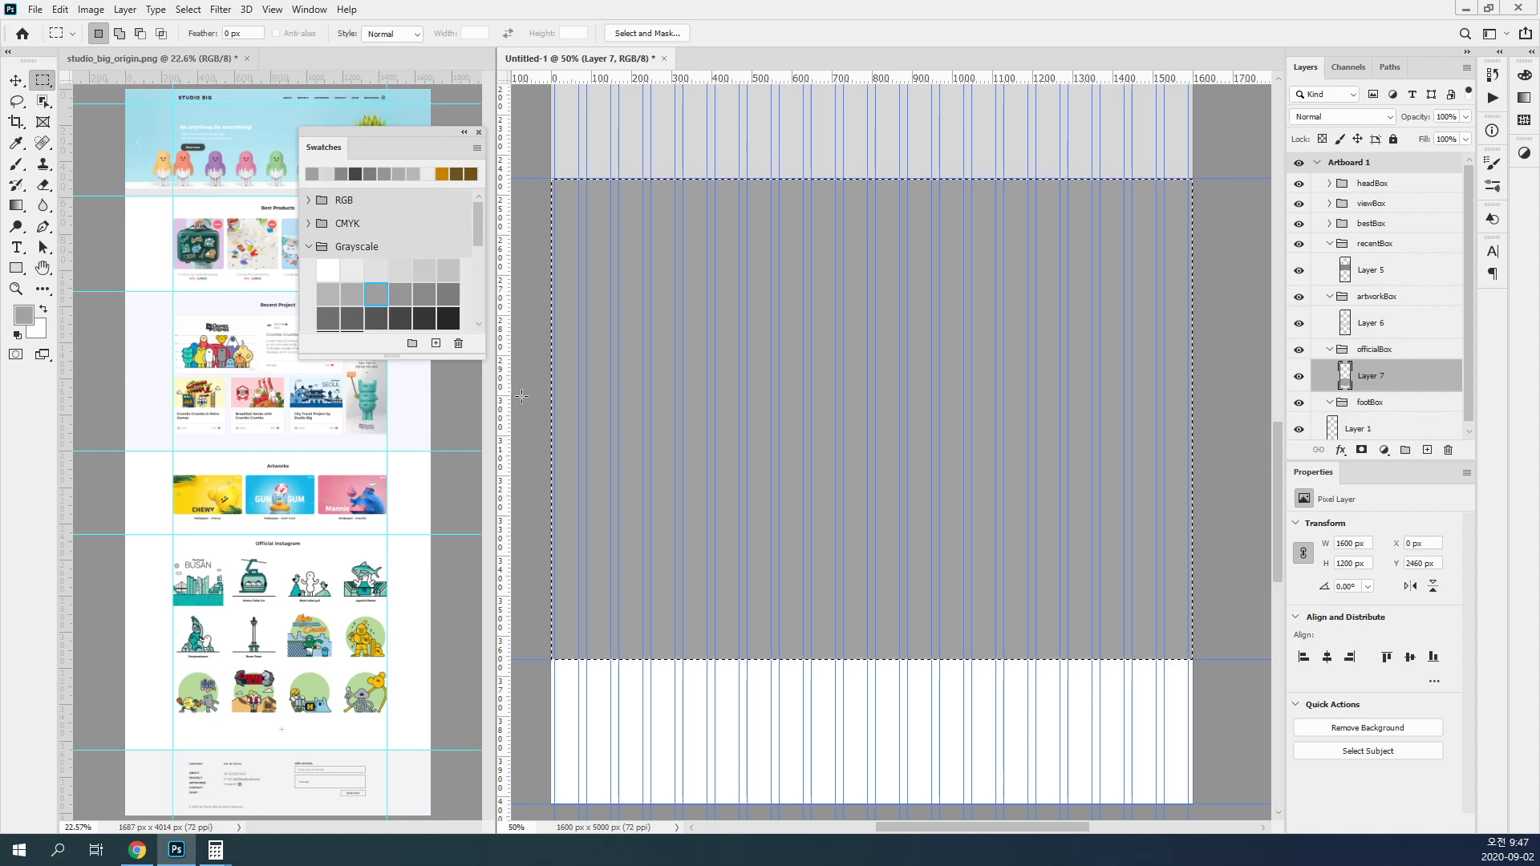
Step: Add a layer in footBox and fill the 1600 × 360 px band between the sixth and seventh horizontal guides with dark gray
click(1387, 401)
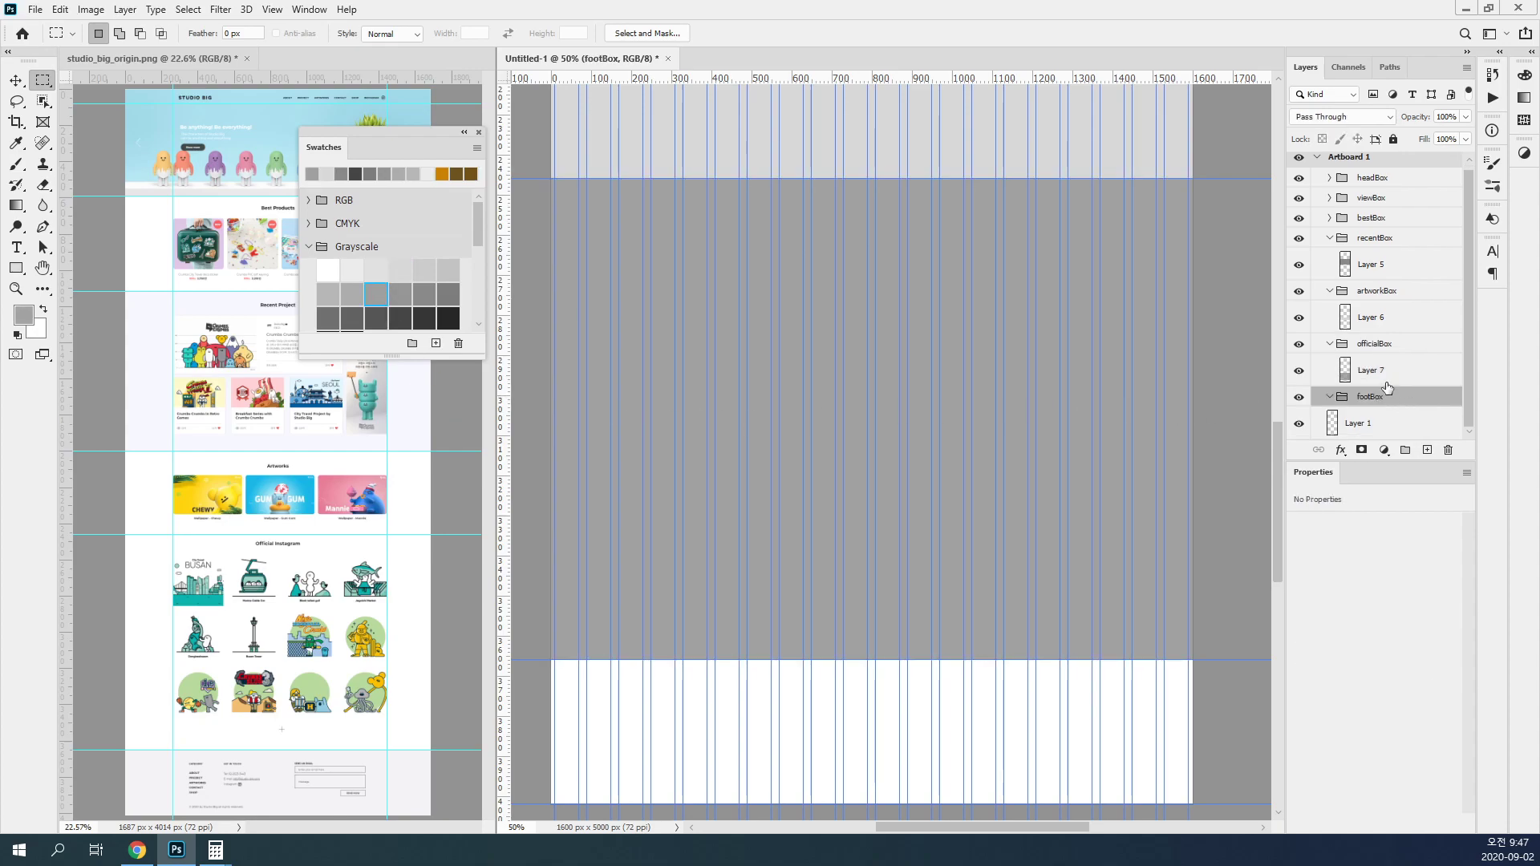
click(1426, 450)
scroll(1009, 435, down, 5)
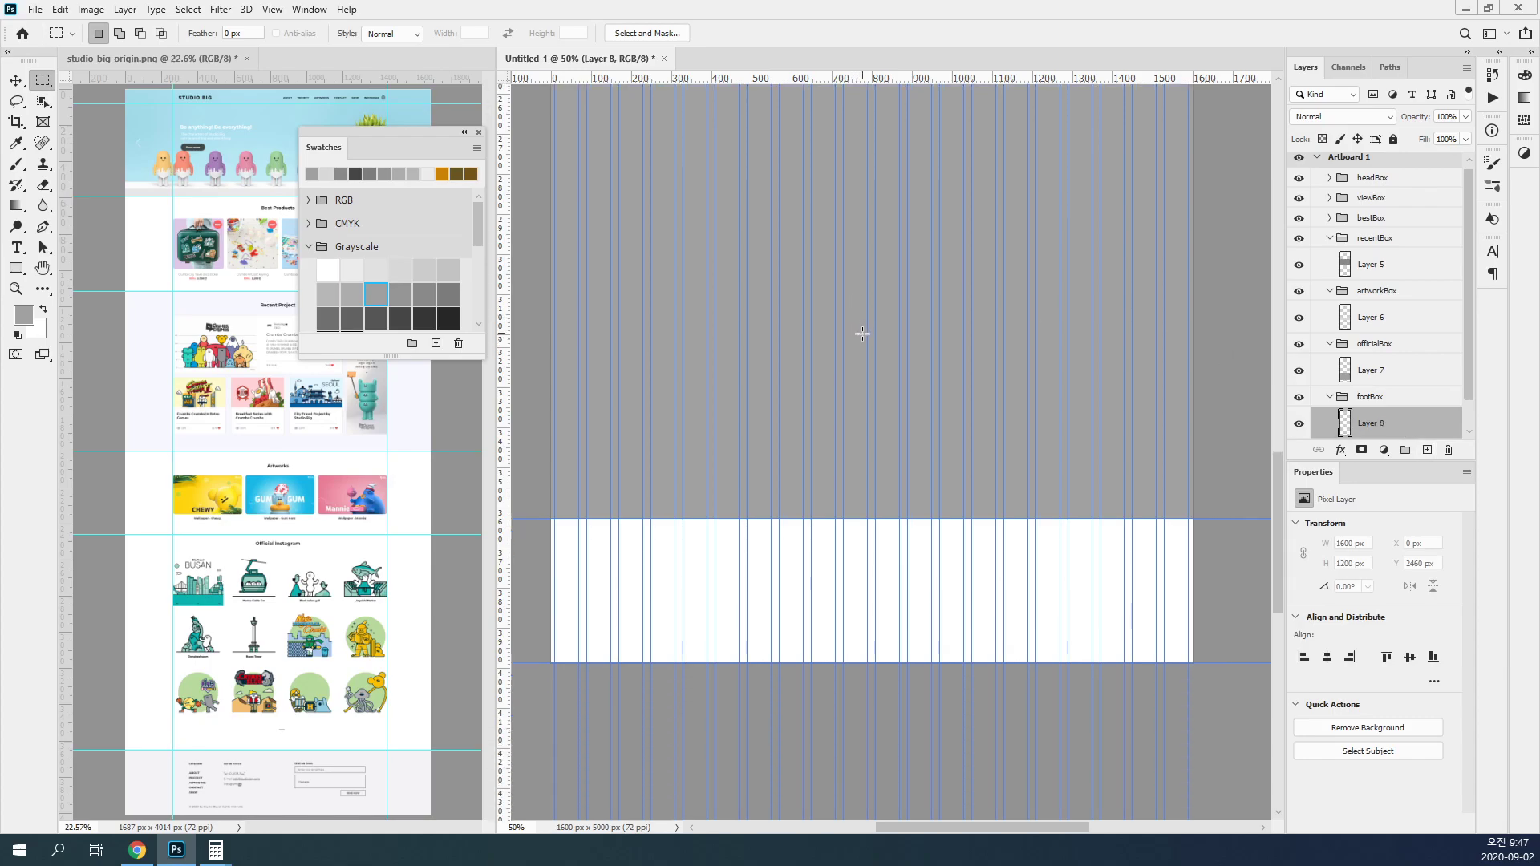
drag(1193, 483, 551, 337)
click(377, 319)
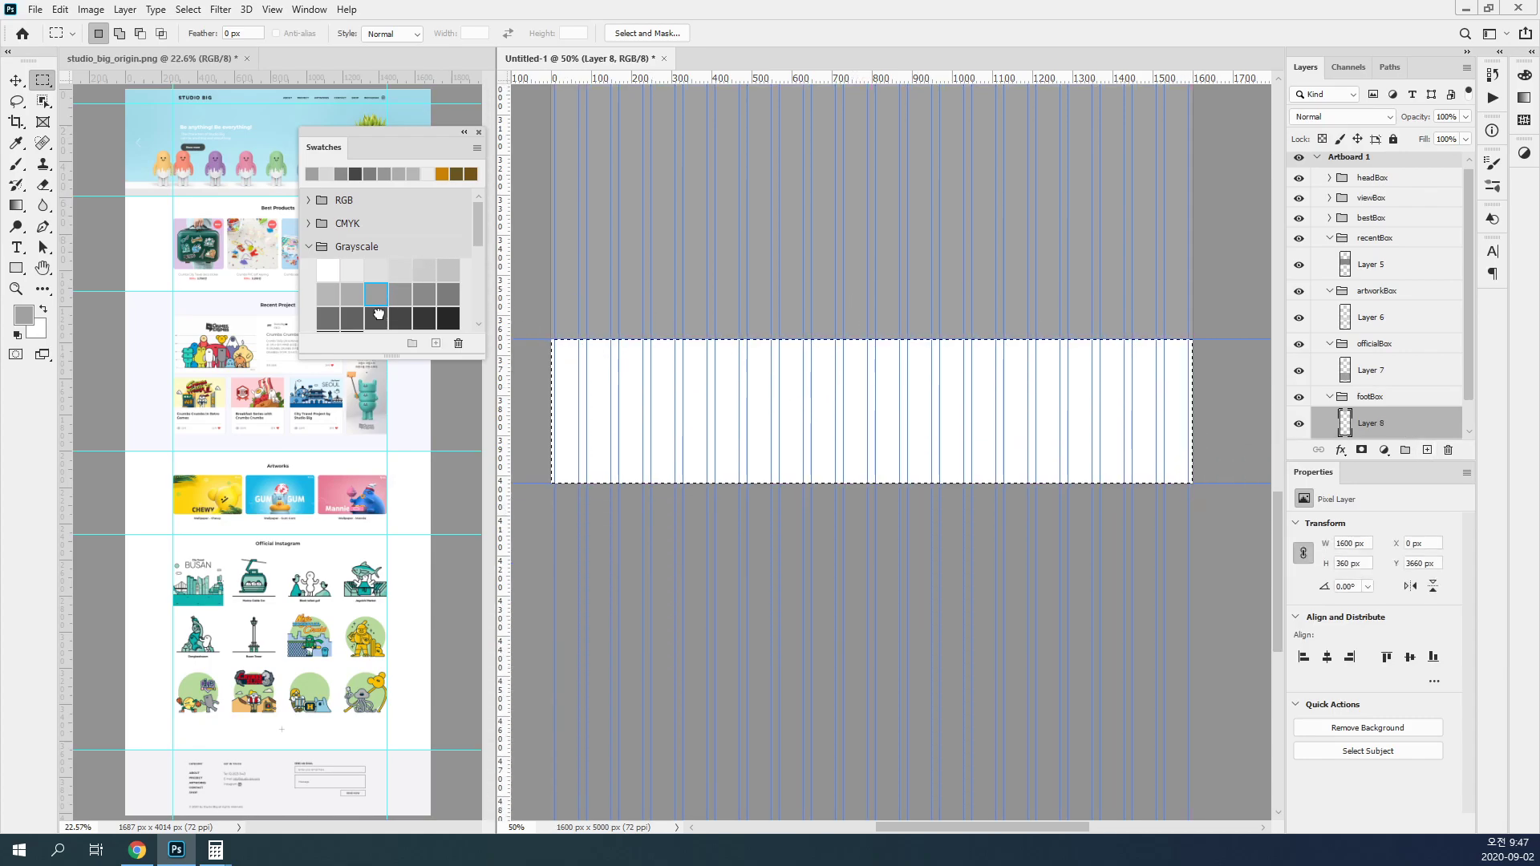
key(alt+BackSpace)
key(ctrl+d)
Step: Collapse the officialBox, artworkBox, recentBox and footBox groups
click(1334, 398)
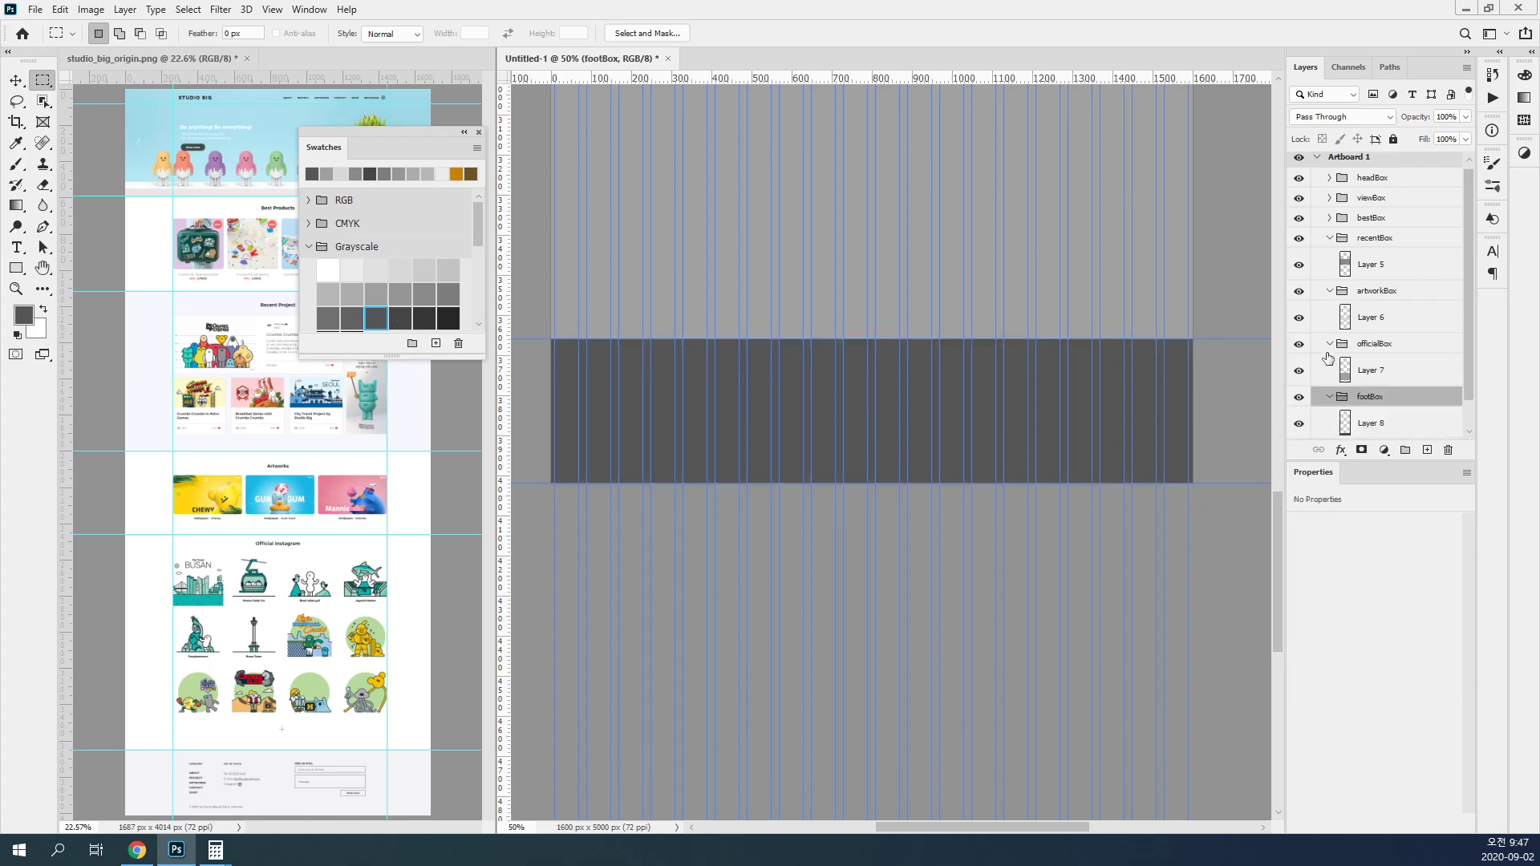
click(1329, 344)
click(1328, 290)
click(1329, 243)
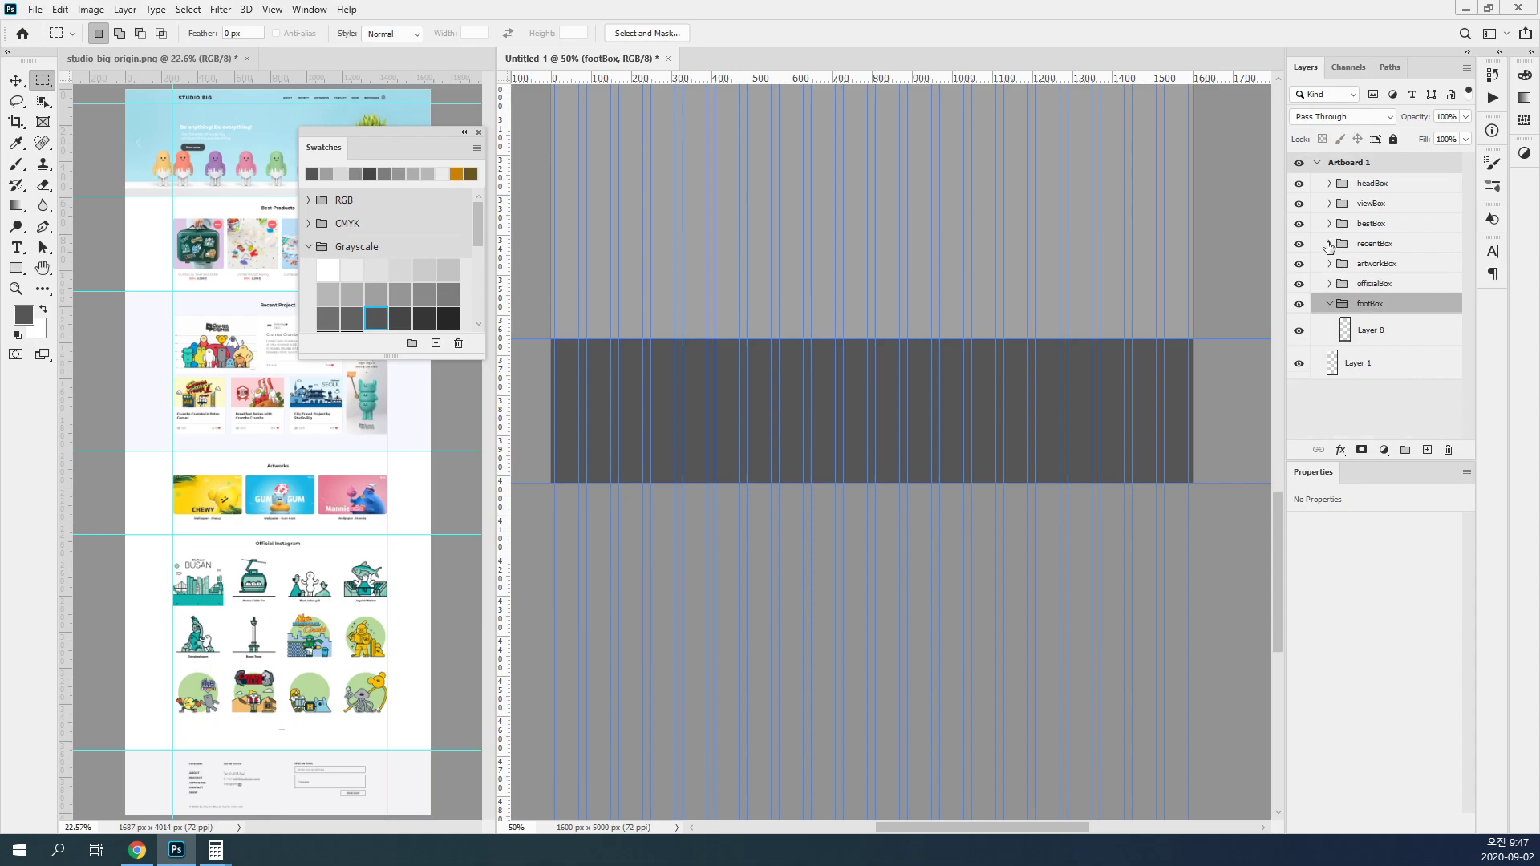
click(1330, 304)
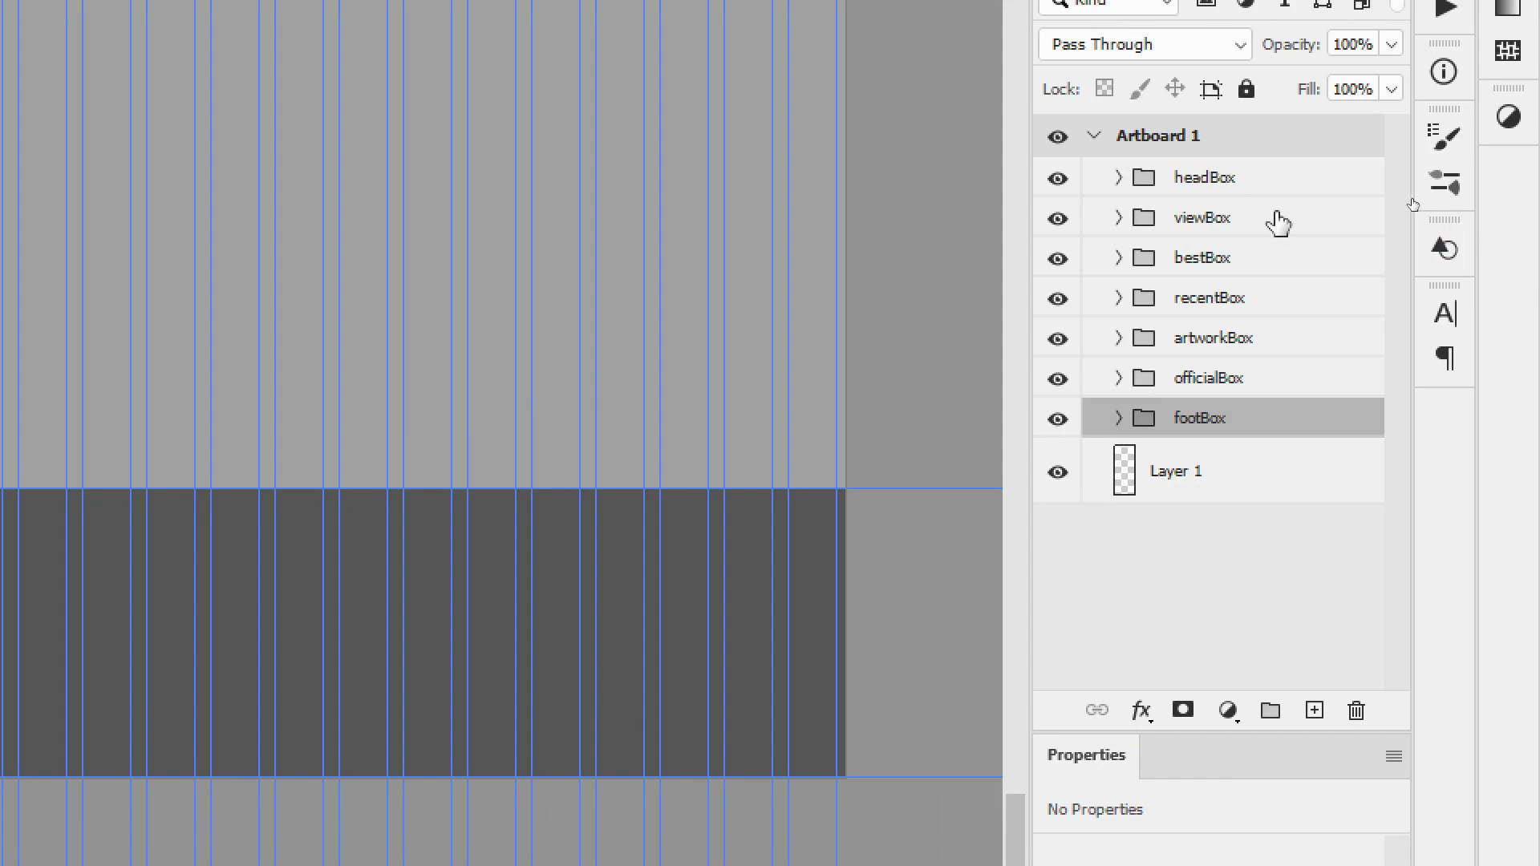
Step: Convert the headBox and viewBox groups to Smart Objects
click(1416, 186)
right_click(1300, 186)
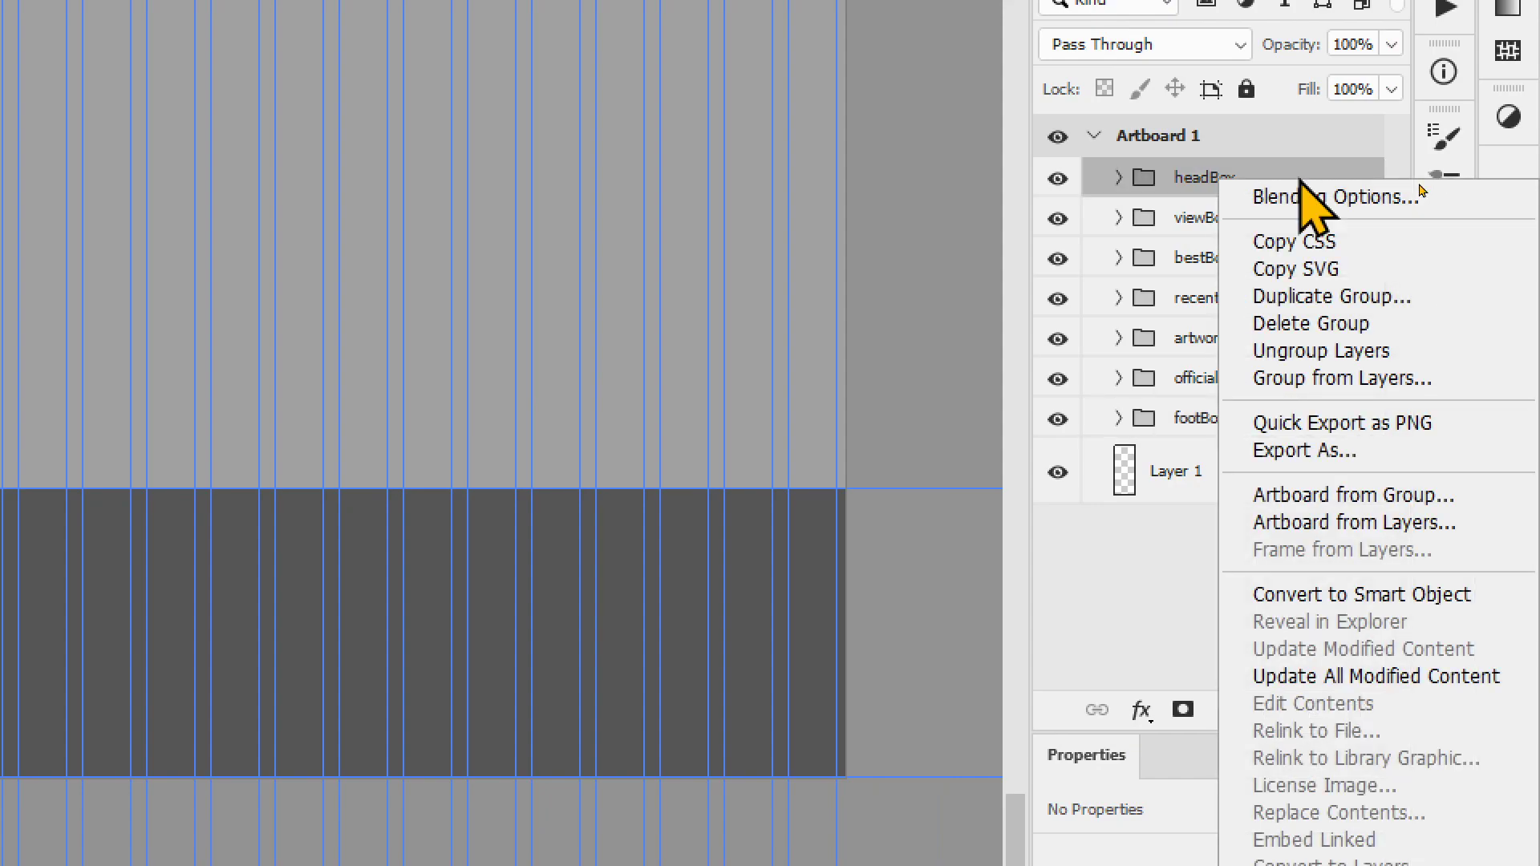
click(1319, 594)
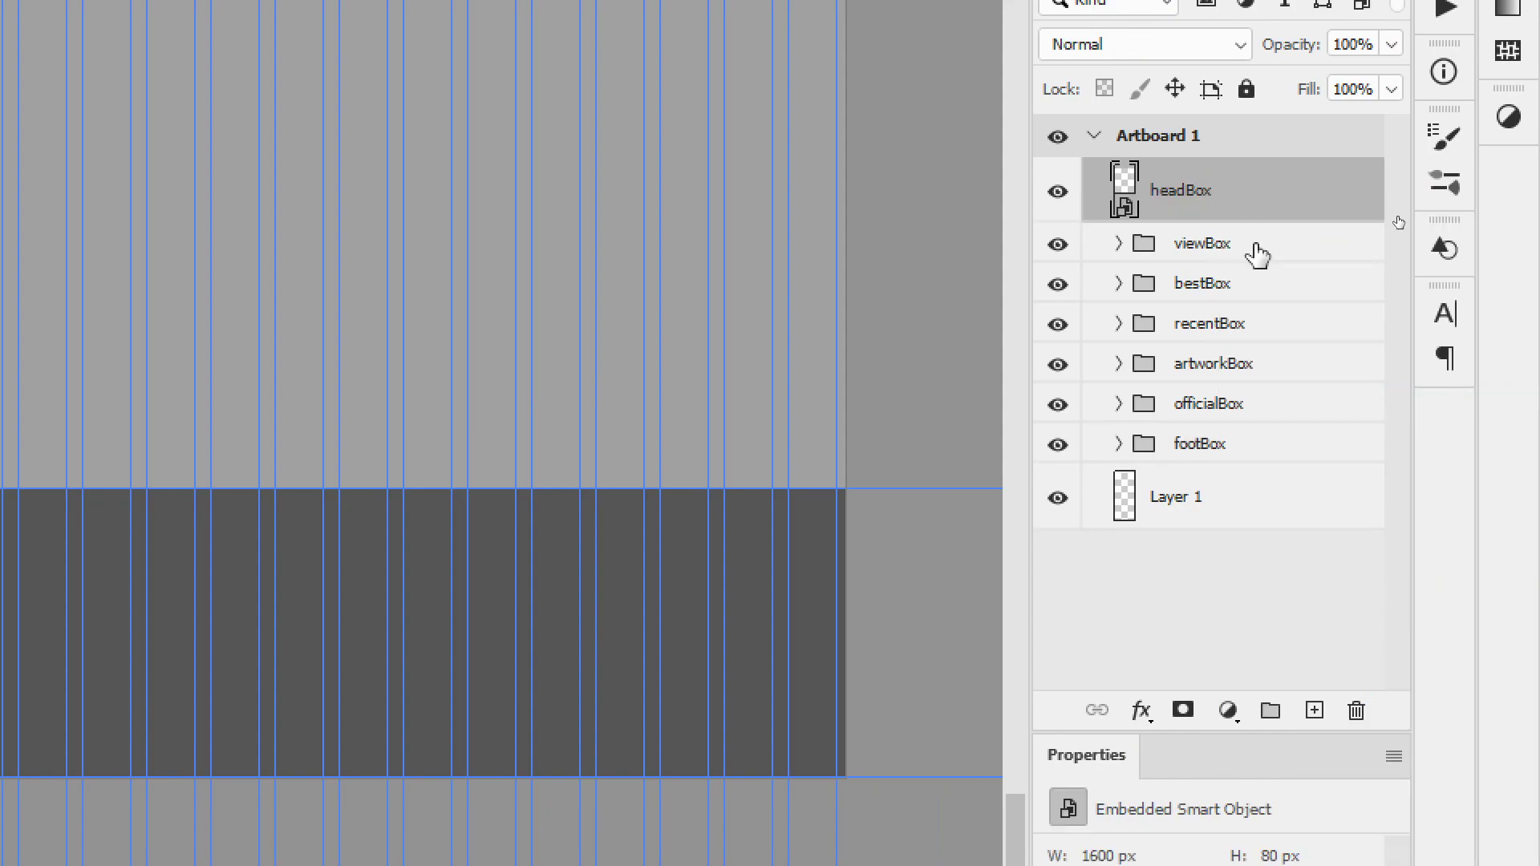
right_click(1257, 248)
click(1157, 618)
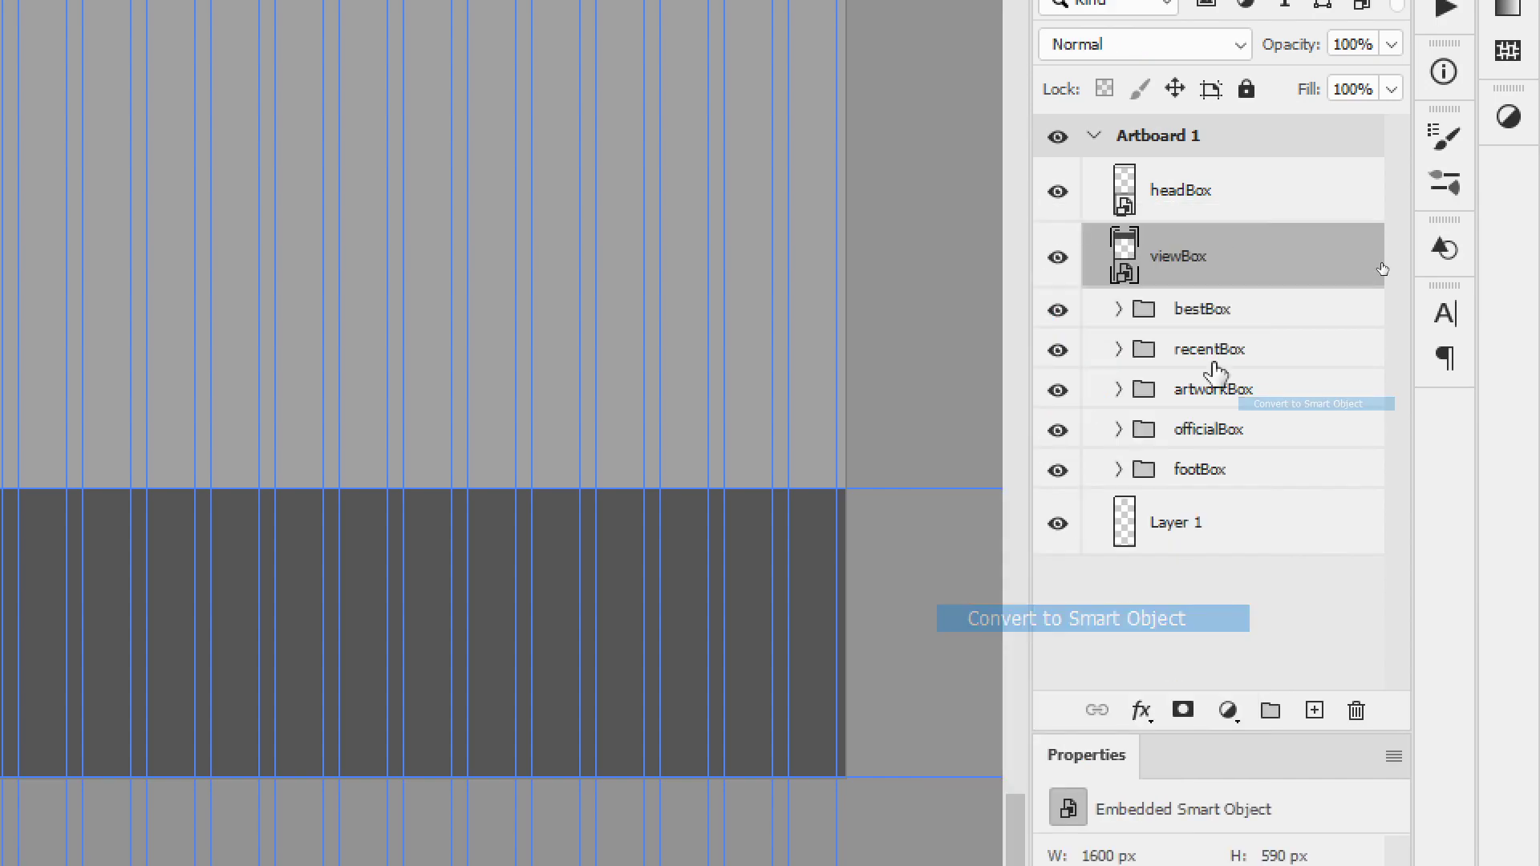
Step: Convert the bestBox and recentBox groups to Smart Objects
click(1279, 306)
right_click(1278, 305)
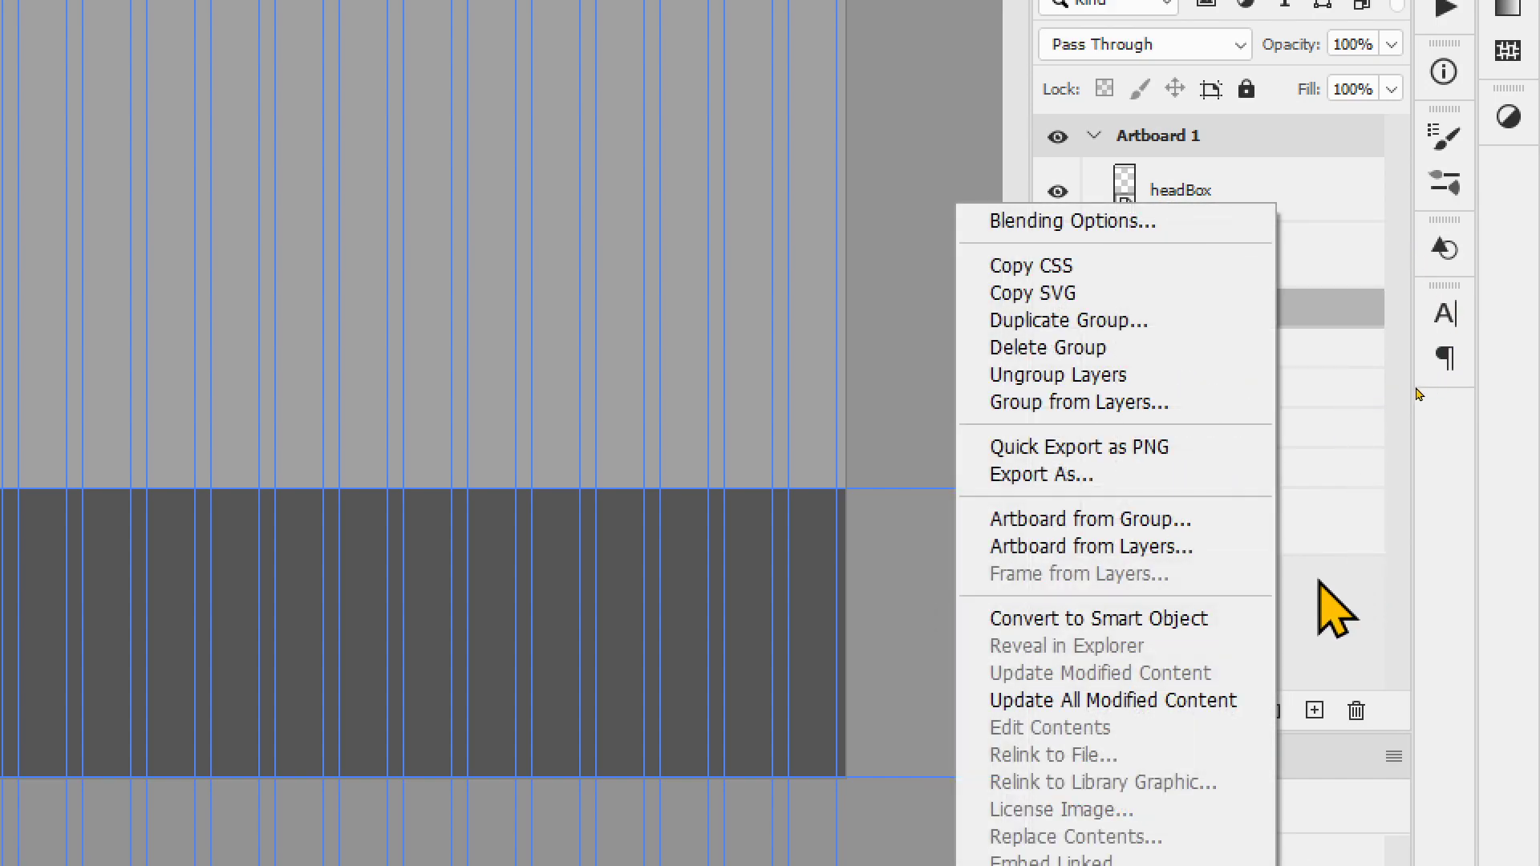
click(1179, 618)
click(1272, 398)
right_click(1279, 395)
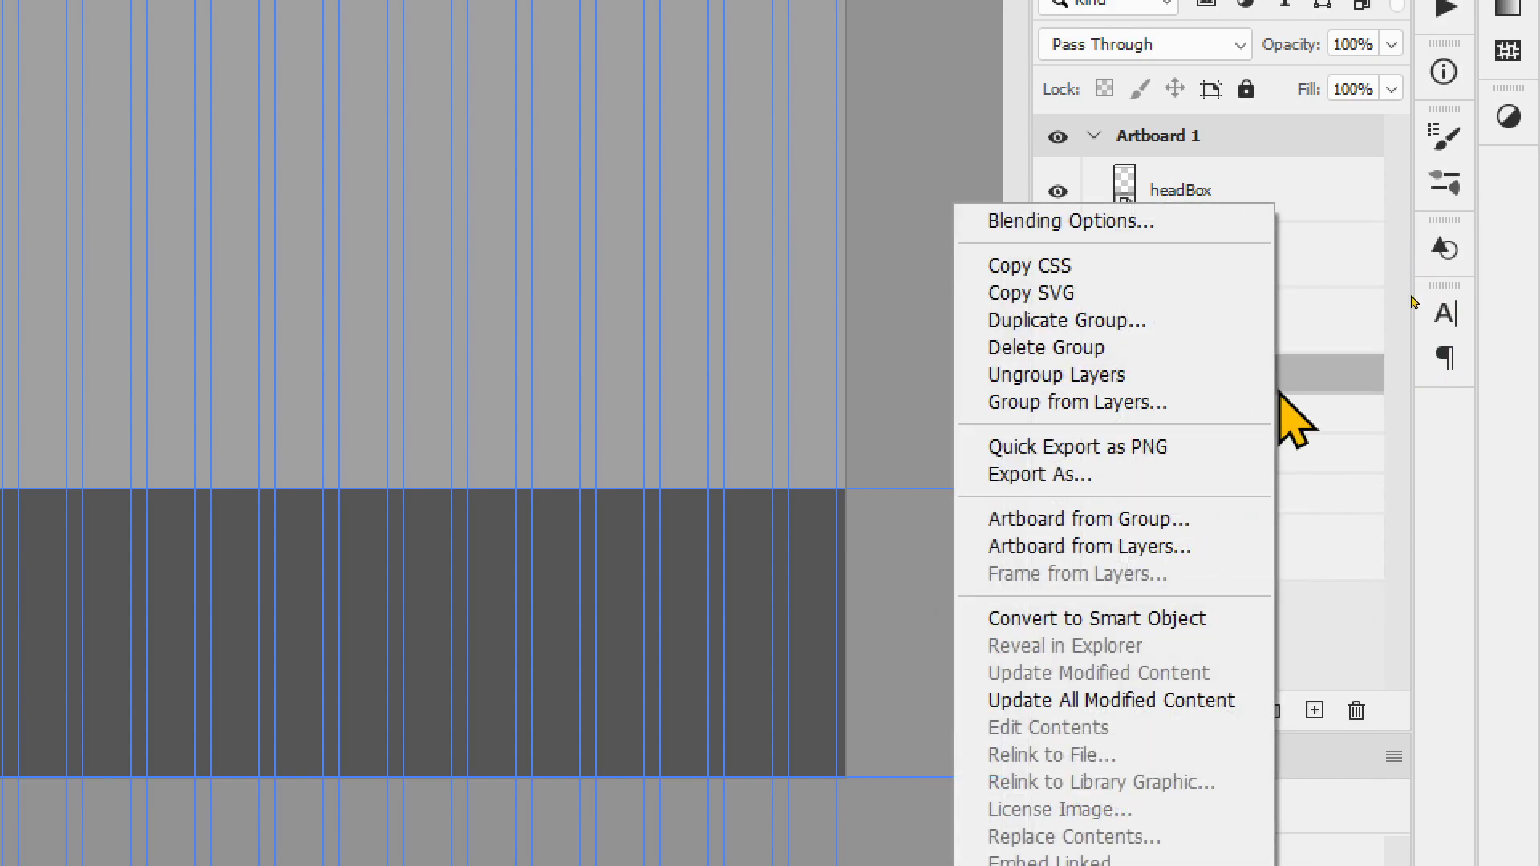
click(1216, 621)
Step: Convert the artworkBox, officialBox and footBox groups to Smart Objects
click(1273, 449)
right_click(1273, 449)
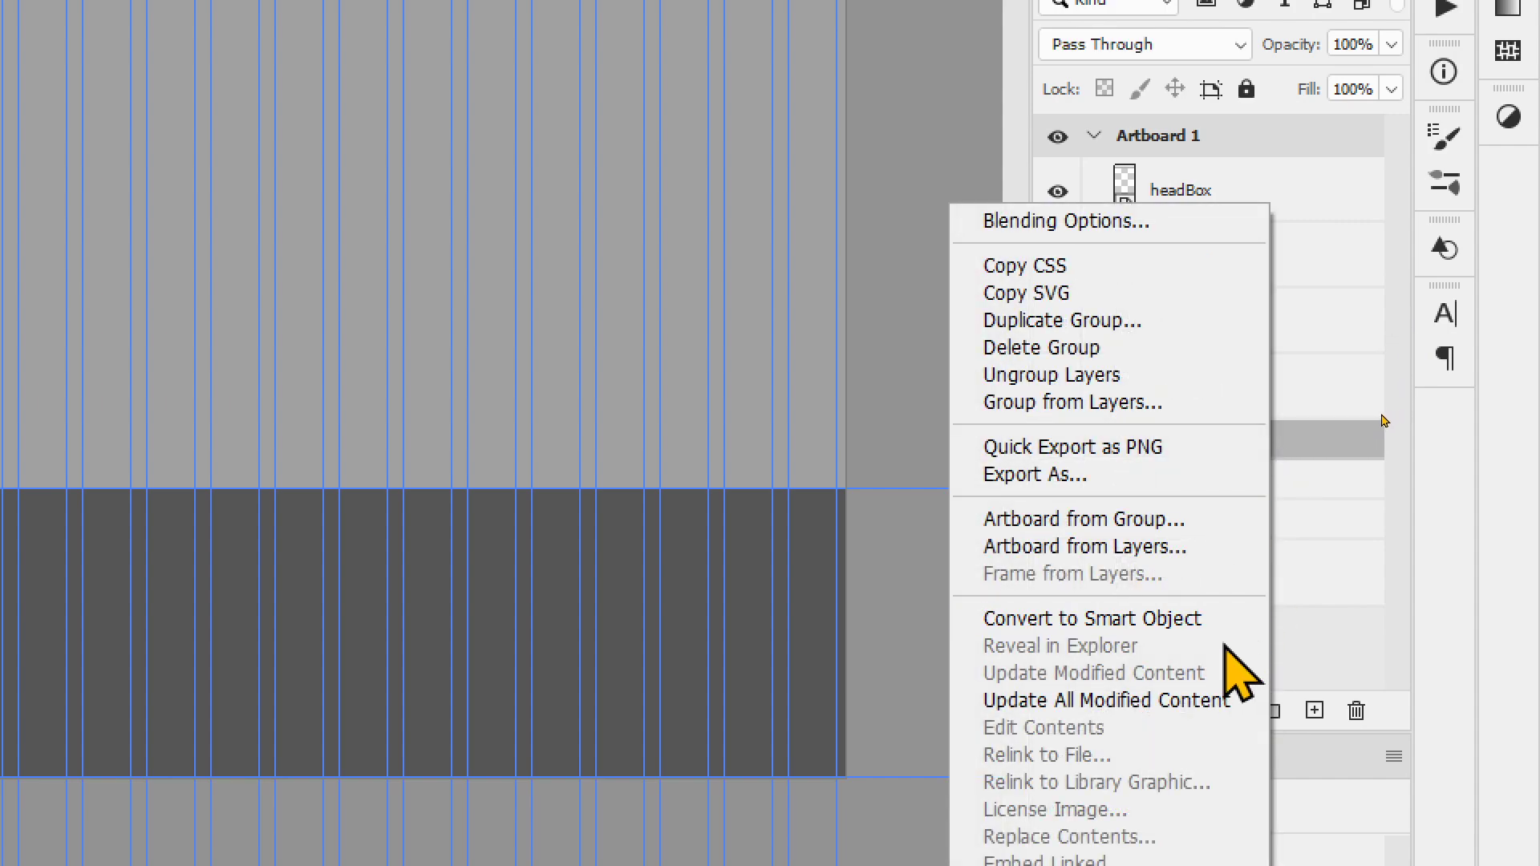
click(1231, 618)
click(1283, 507)
right_click(1283, 507)
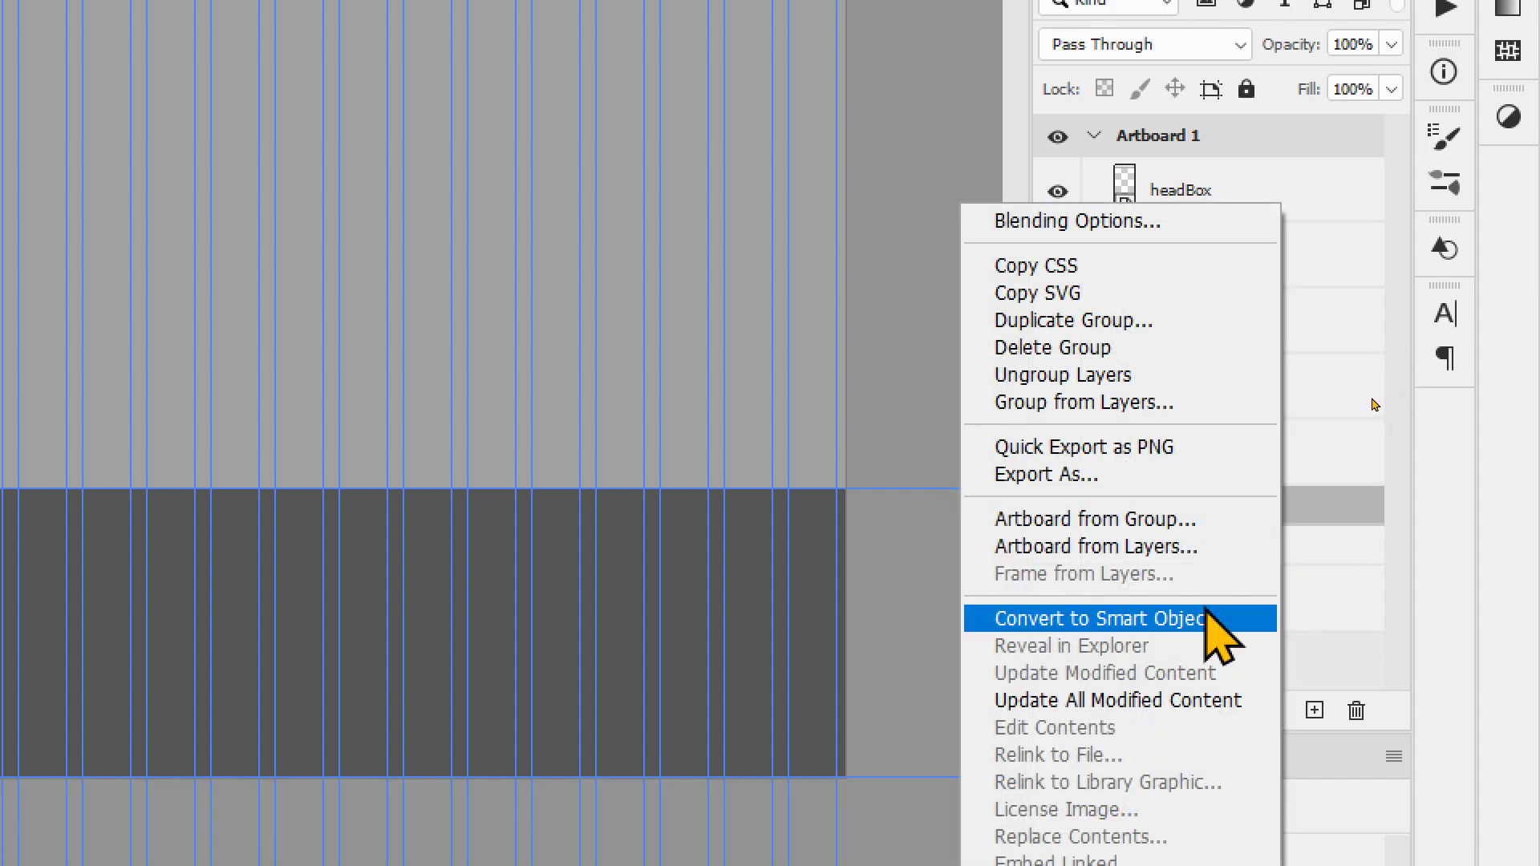
click(1206, 619)
click(1292, 571)
right_click(1297, 584)
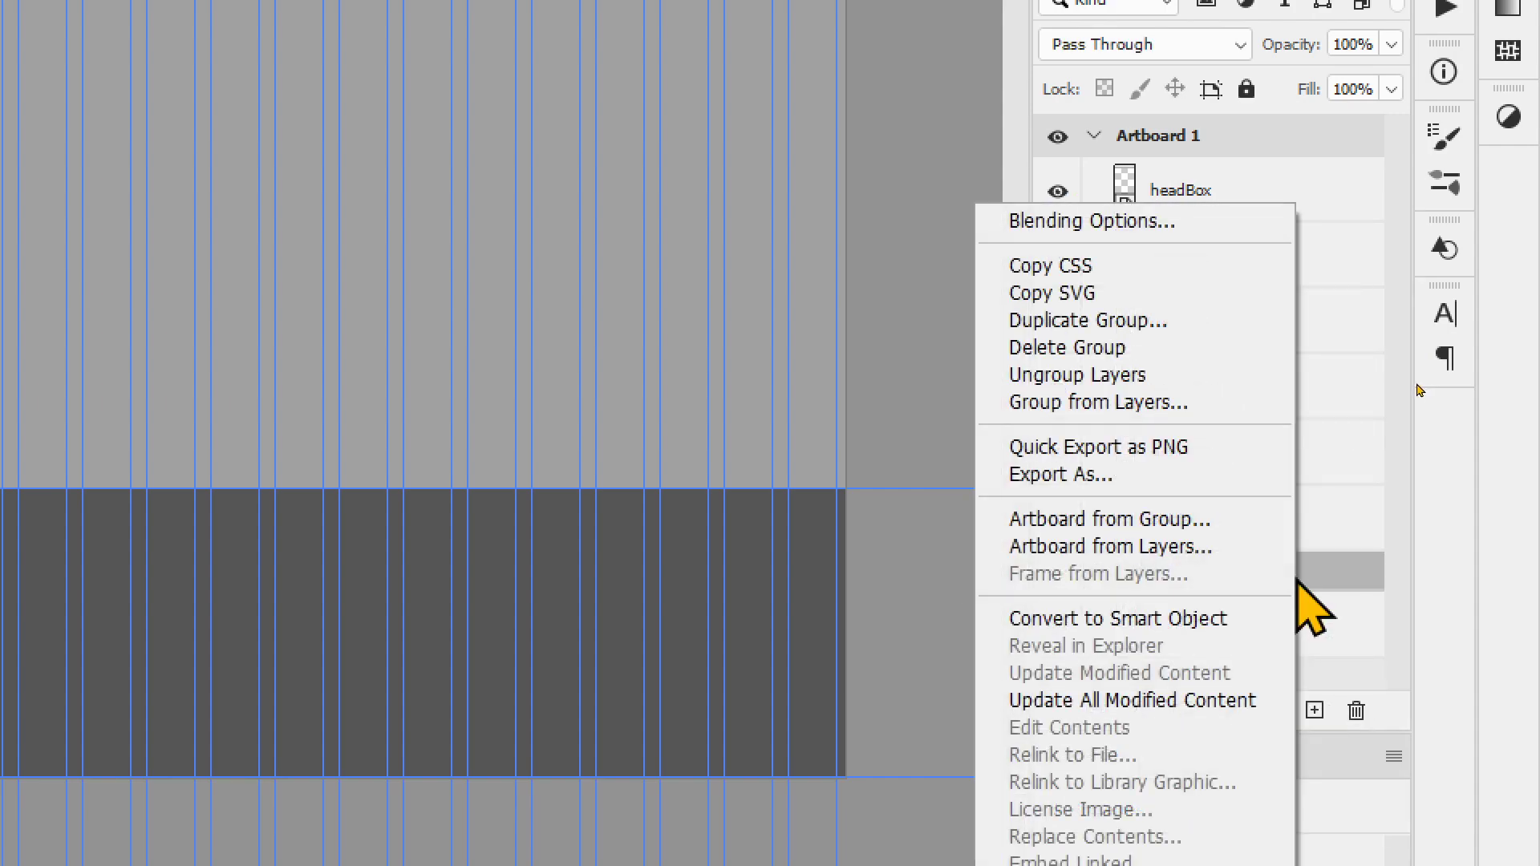
click(1239, 621)
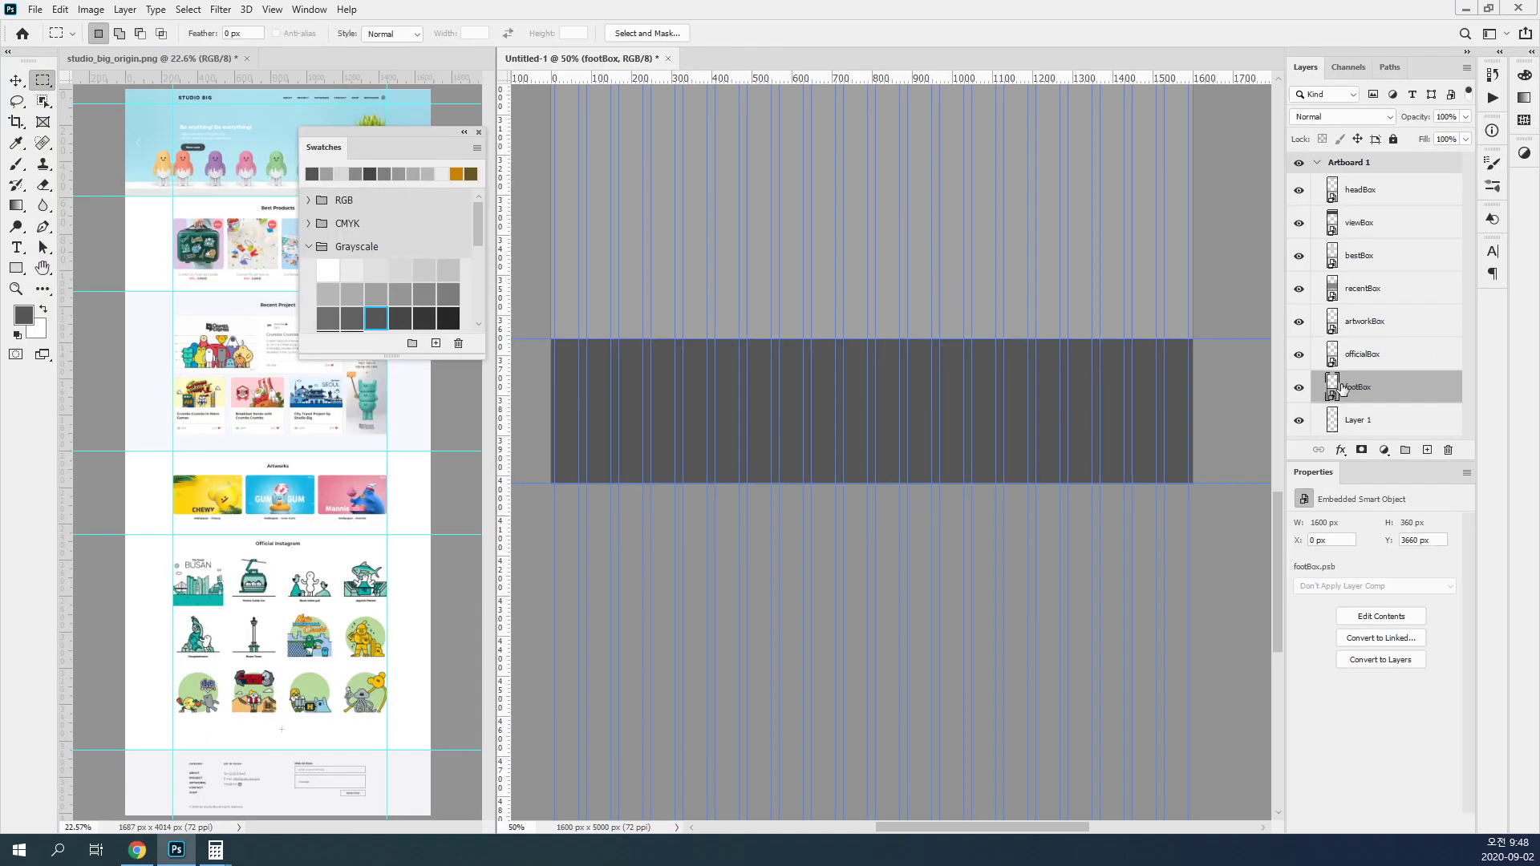
Step: Hide the guides on the artboard and switch to the Move tool
key(ctrl+0)
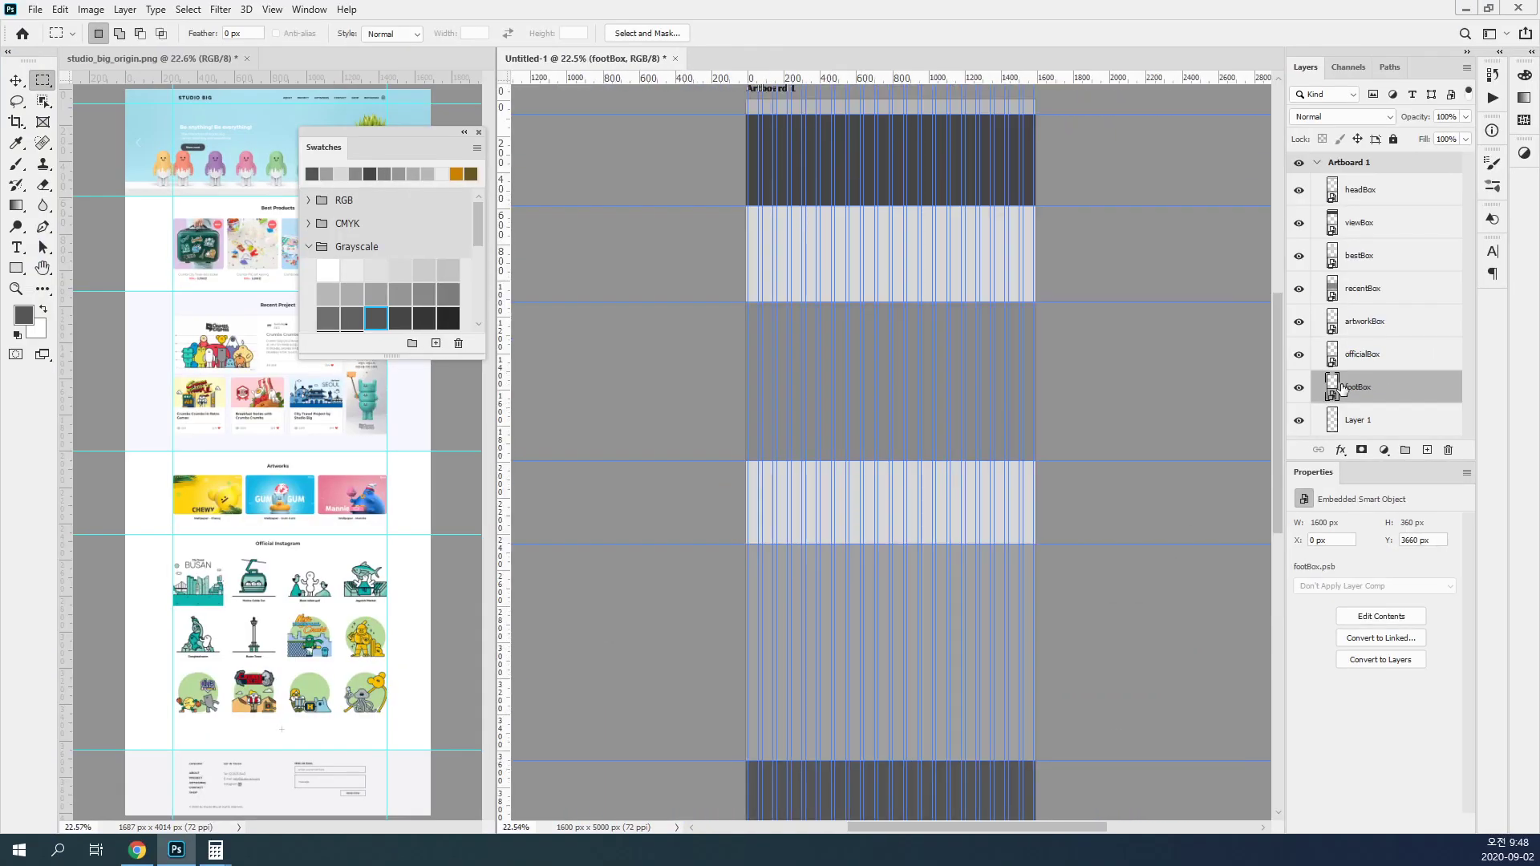
key(ctrl+semicolon)
key(v)
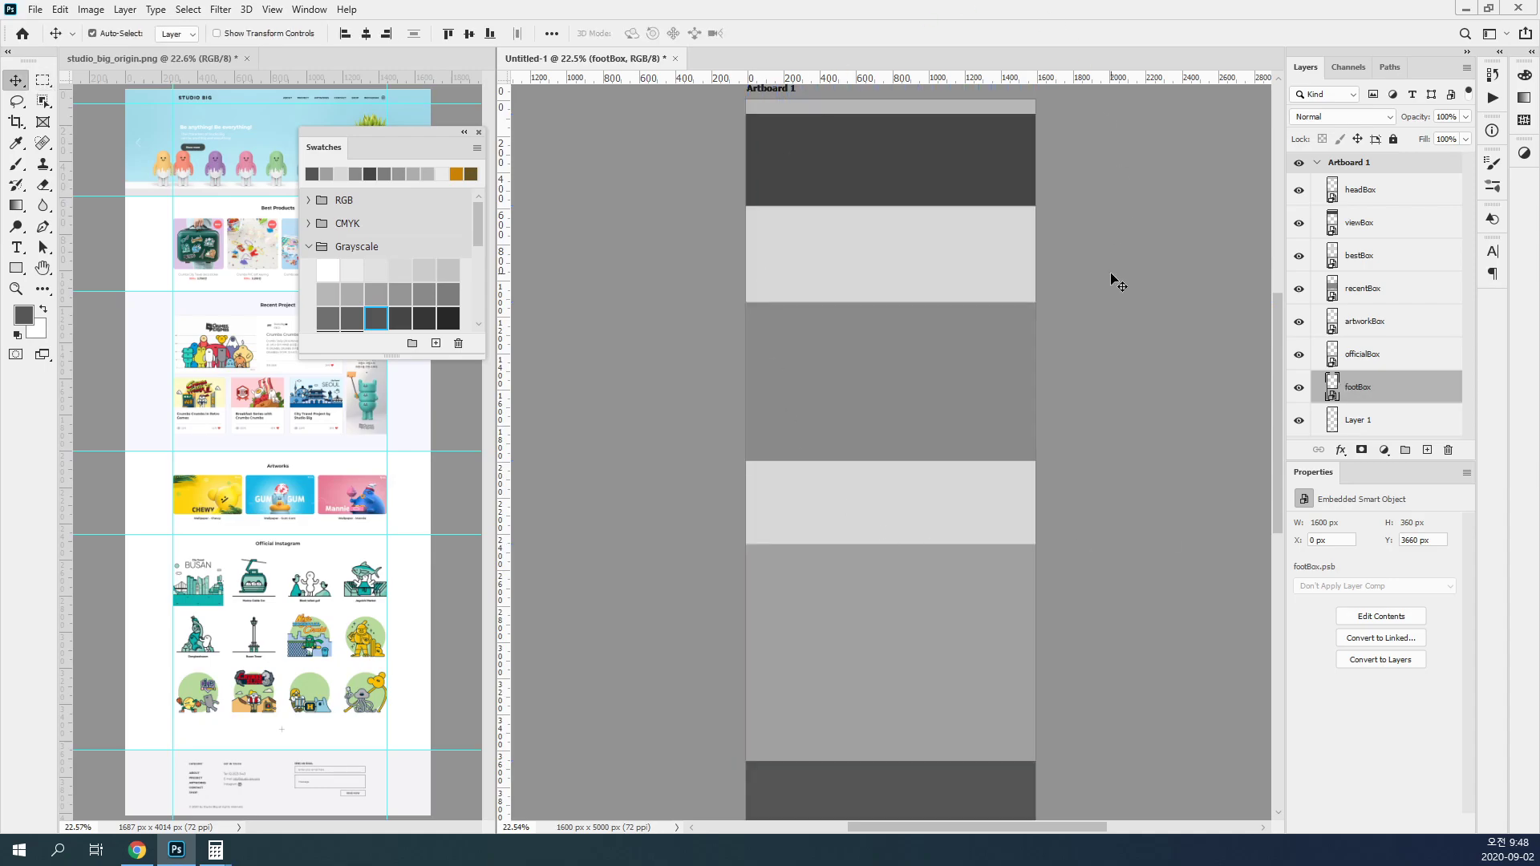
drag(976, 202, 988, 424)
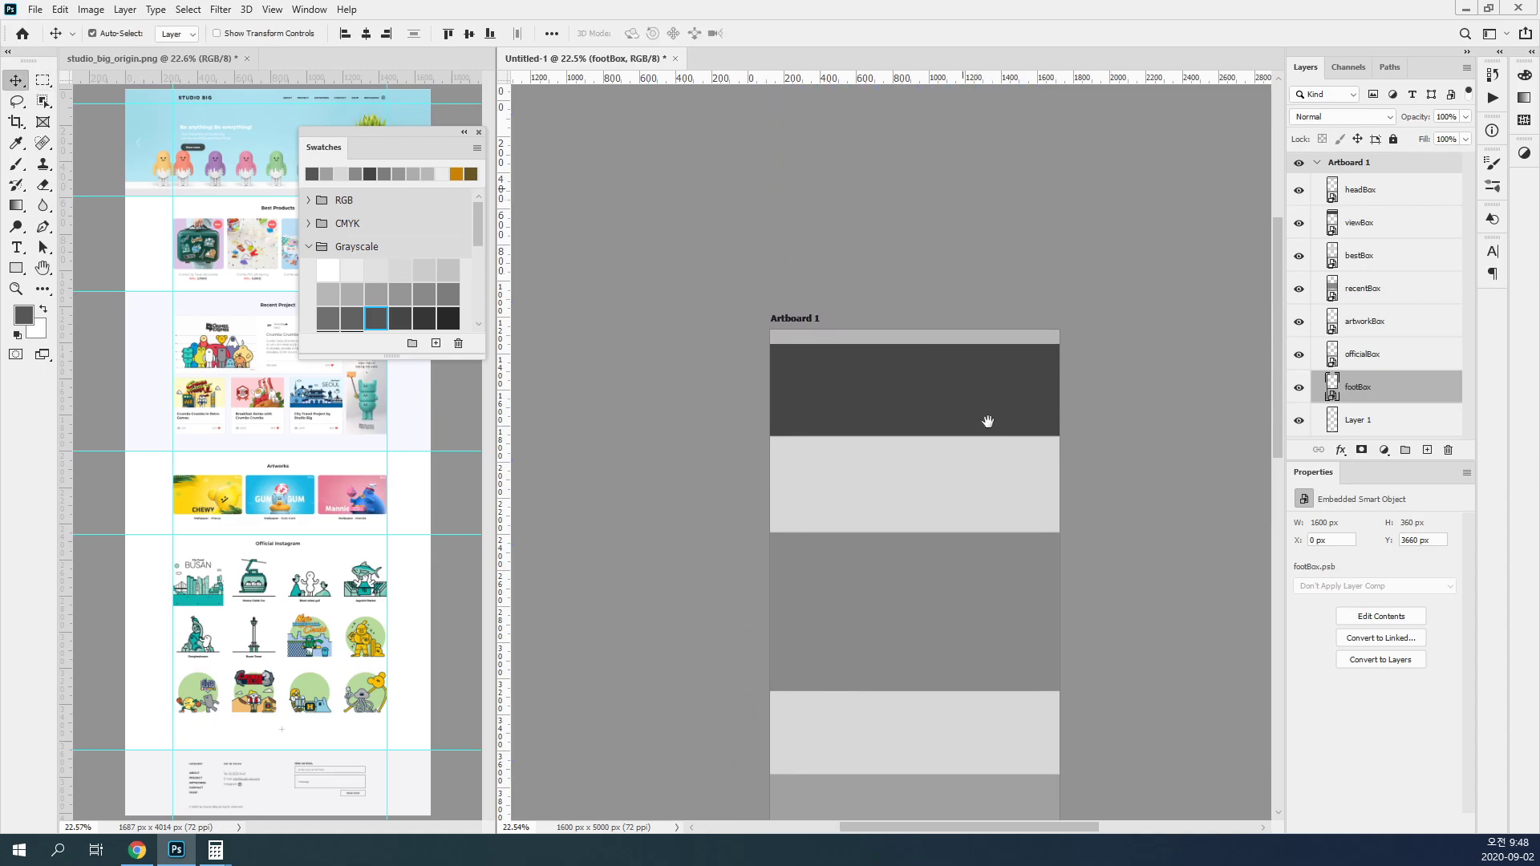
ctrl+click(931, 355)
ctrl+click(931, 356)
ctrl+click(931, 356)
ctrl+click(931, 355)
ctrl+click(931, 356)
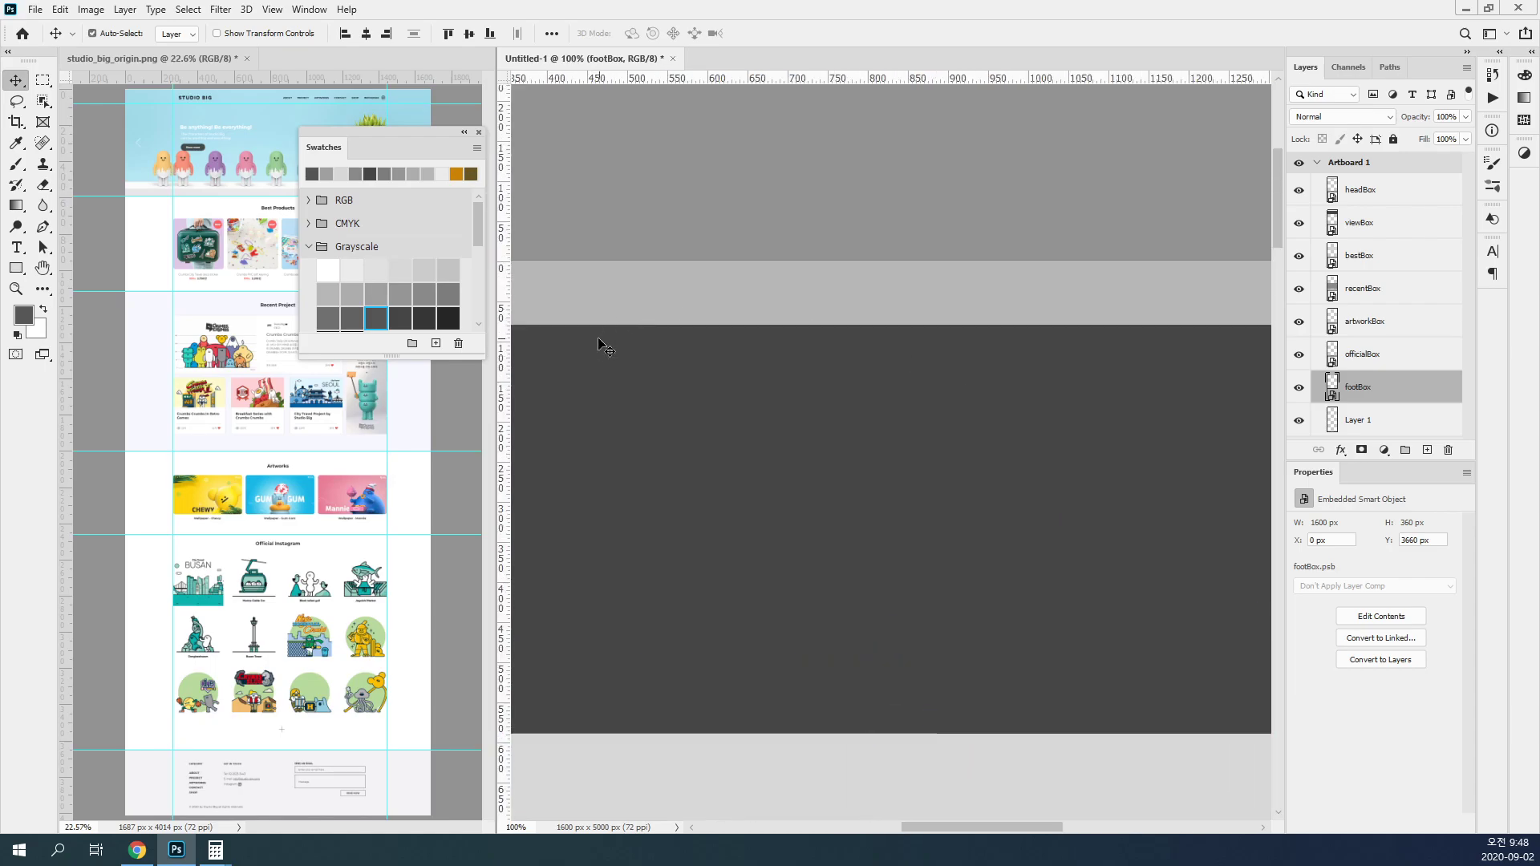
Step: Dock the floating Swatches panel with the collapsed panels and narrow the reference image's pane to give the artboard more room
drag(417, 149, 1524, 81)
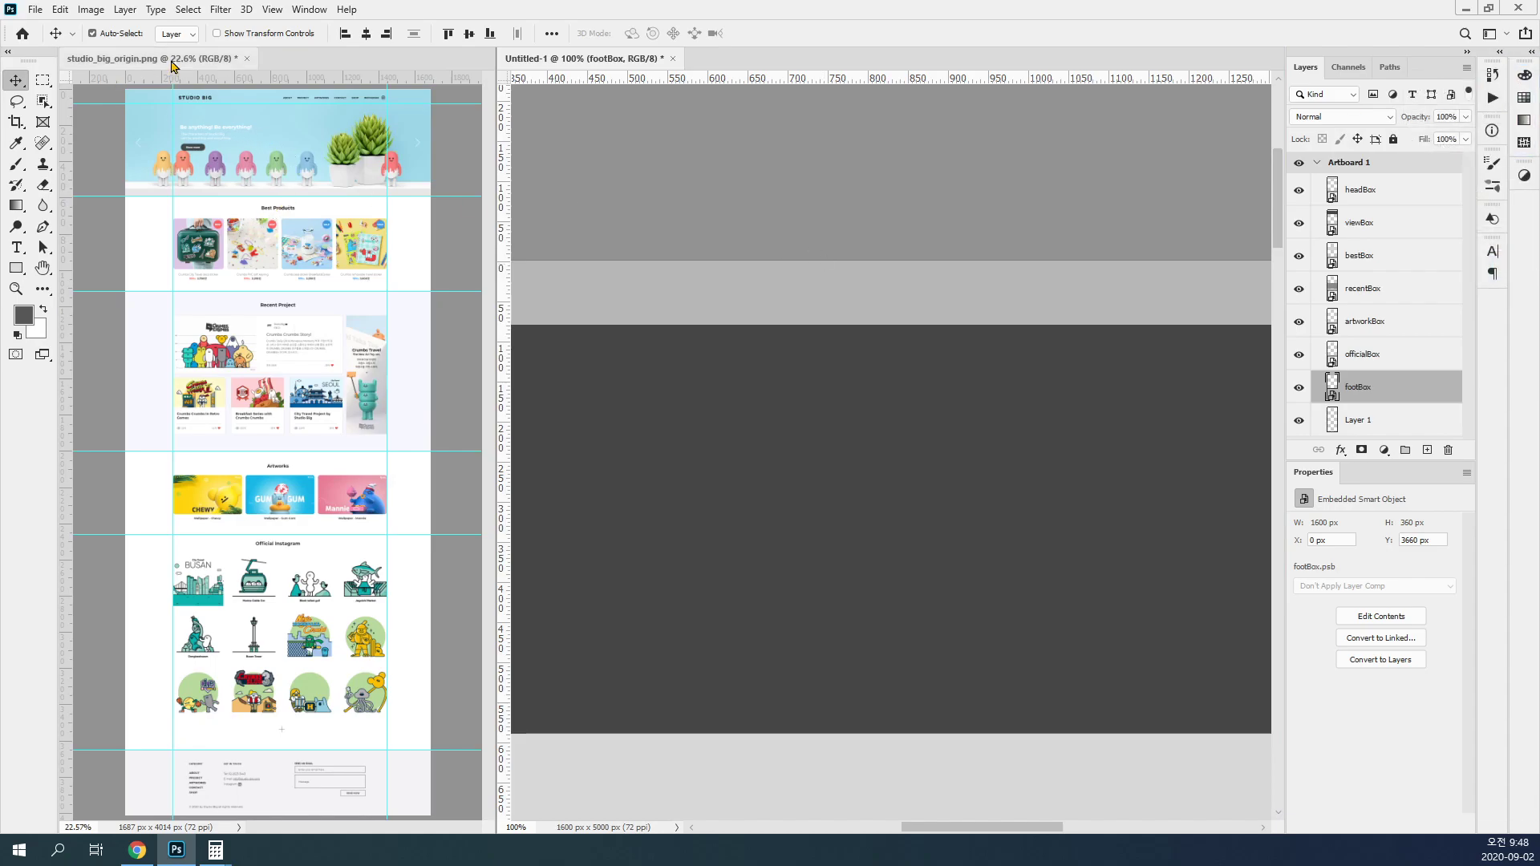
drag(495, 248, 312, 247)
click(223, 282)
drag(195, 274, 210, 372)
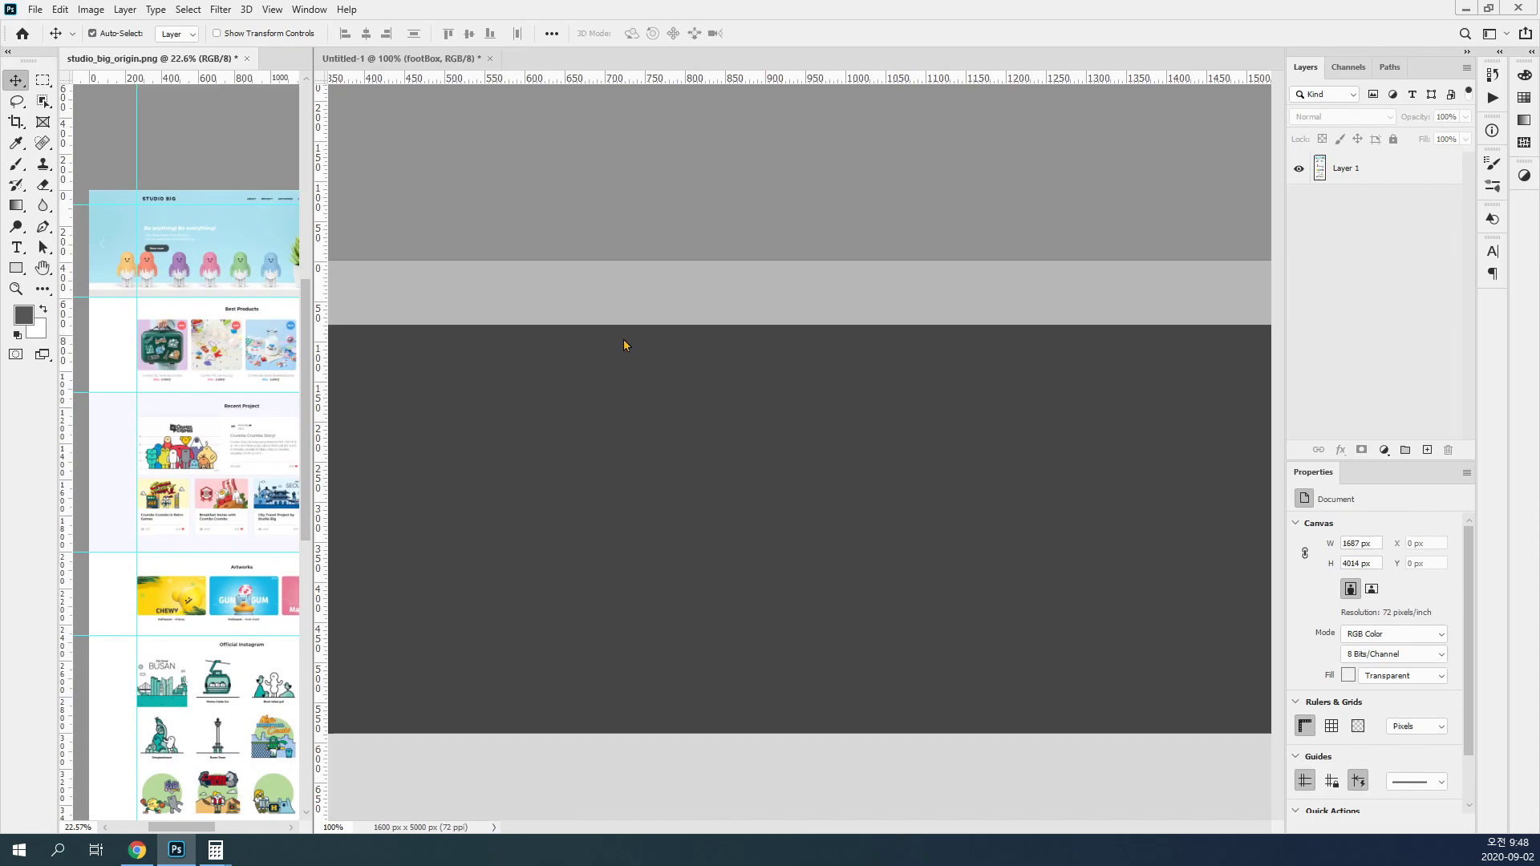
Step: Open the contents of the headBox Smart Object and float headBox.psb in a wide window over the artboard
click(650, 309)
key(ctrl+minus)
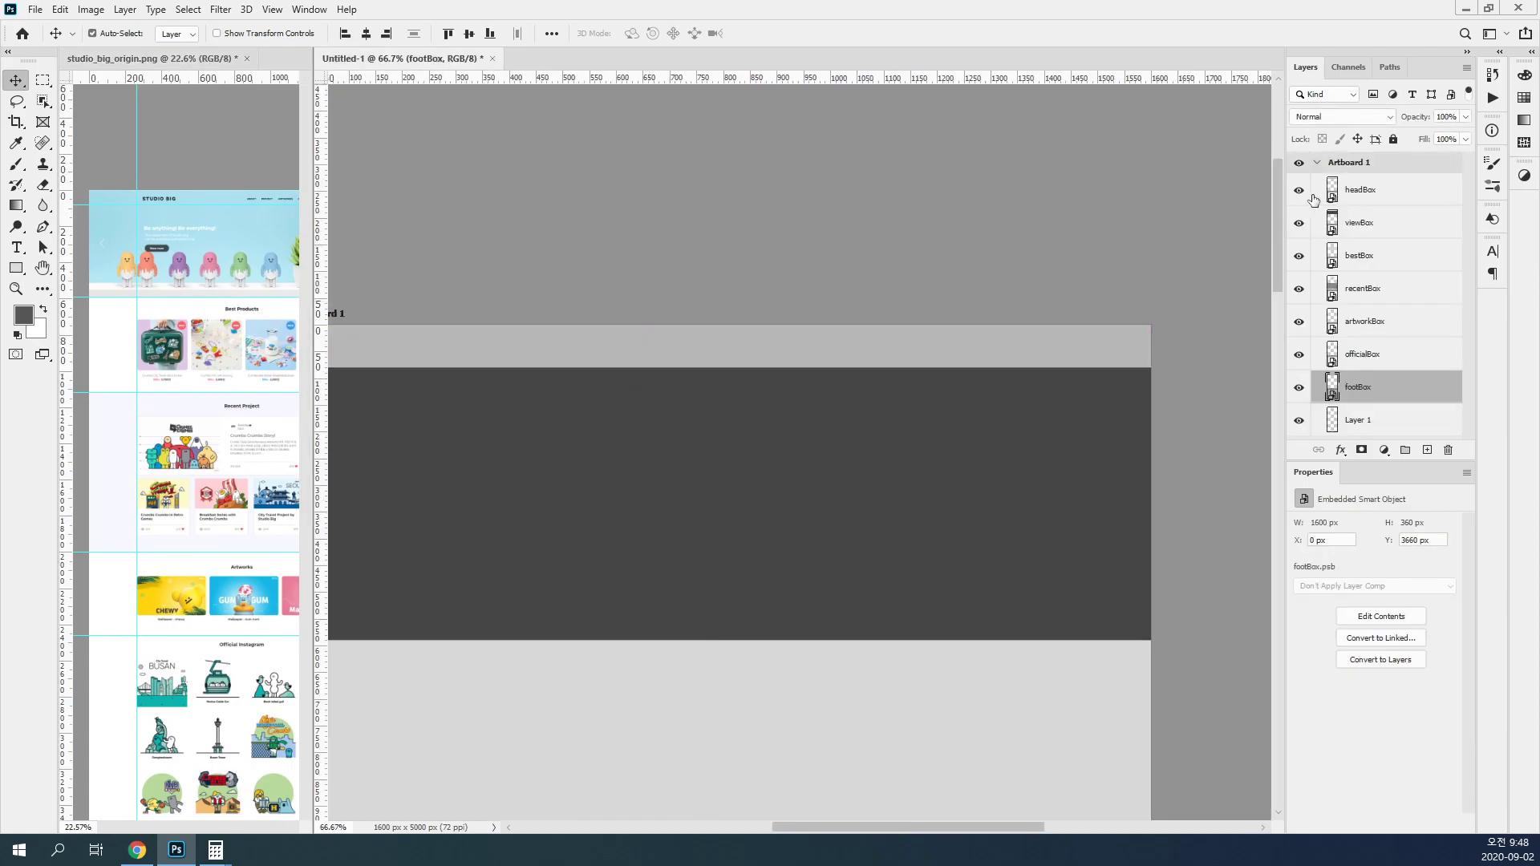
click(1373, 193)
drag(802, 422, 900, 262)
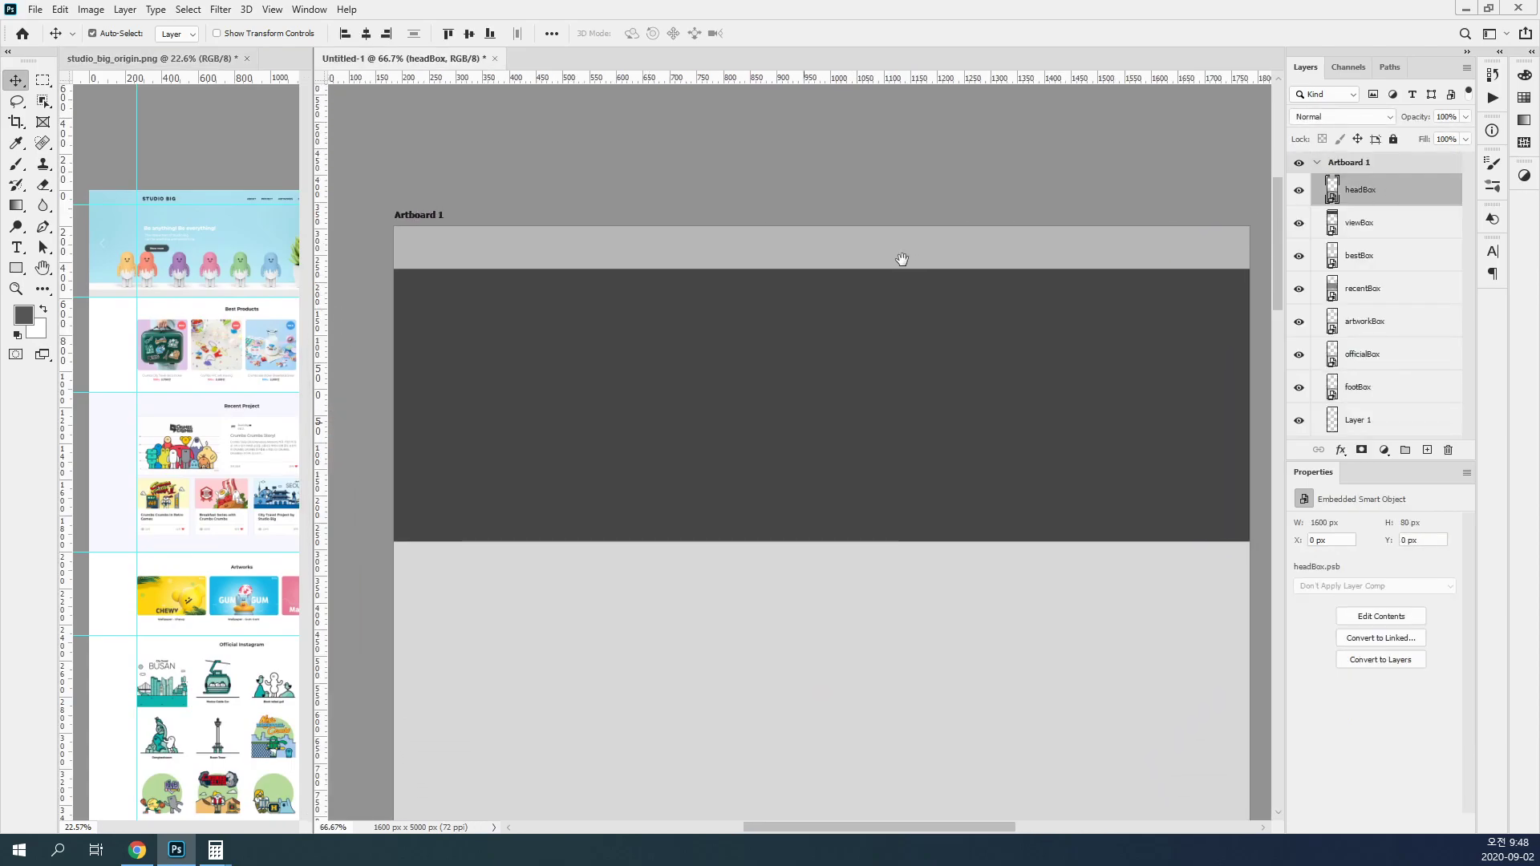
double_click(1331, 190)
drag(729, 87, 1001, 186)
drag(1225, 283, 1413, 522)
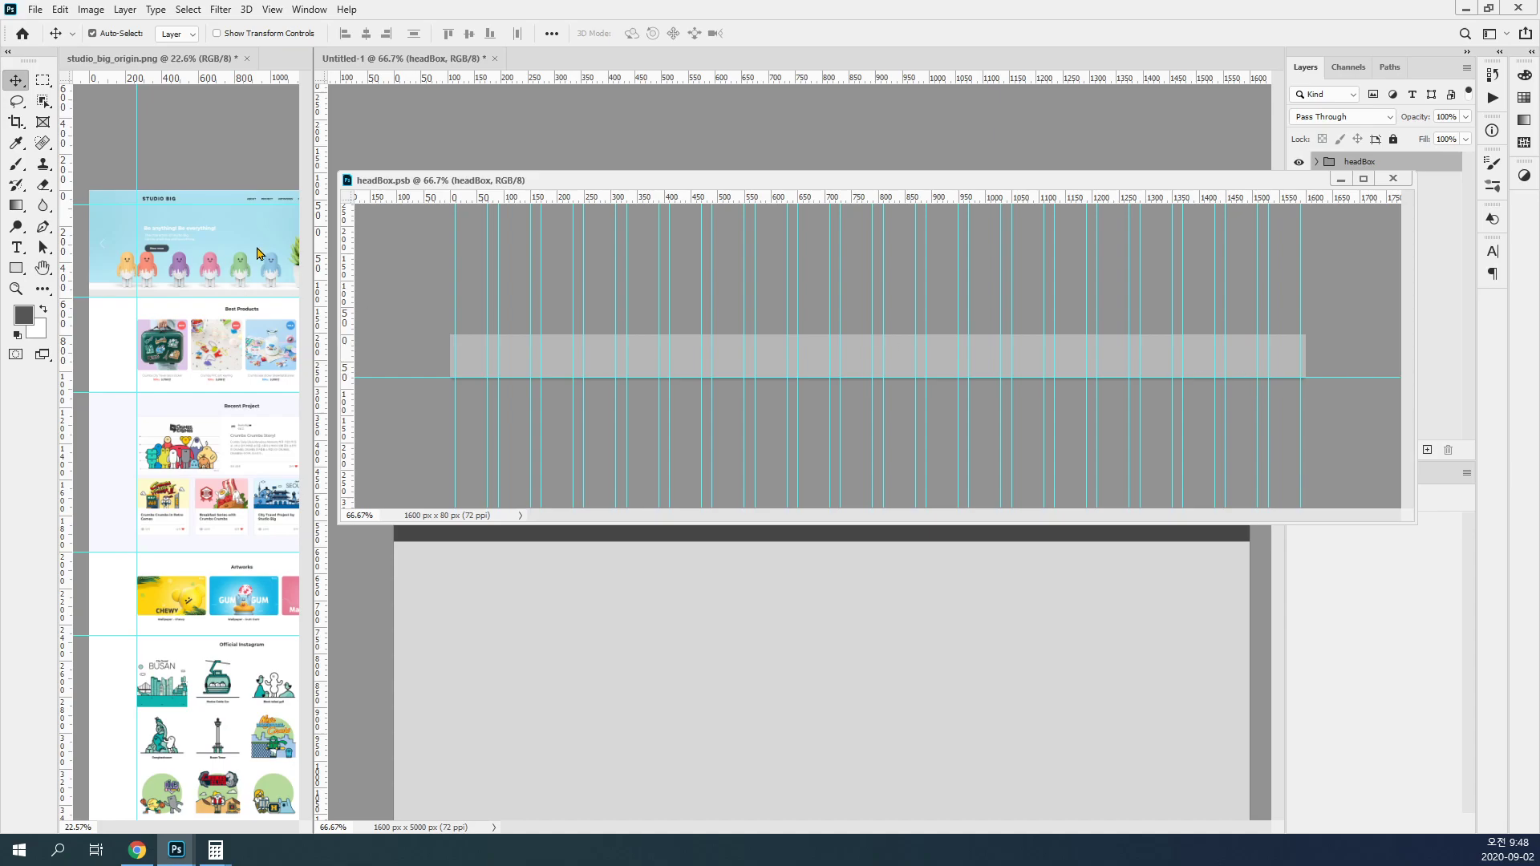
Step: Enlarge the header of the reference image, widen its pane and move the headBox.psb window below the header
click(173, 200)
ctrl+click(171, 199)
ctrl+click(171, 199)
ctrl+click(171, 199)
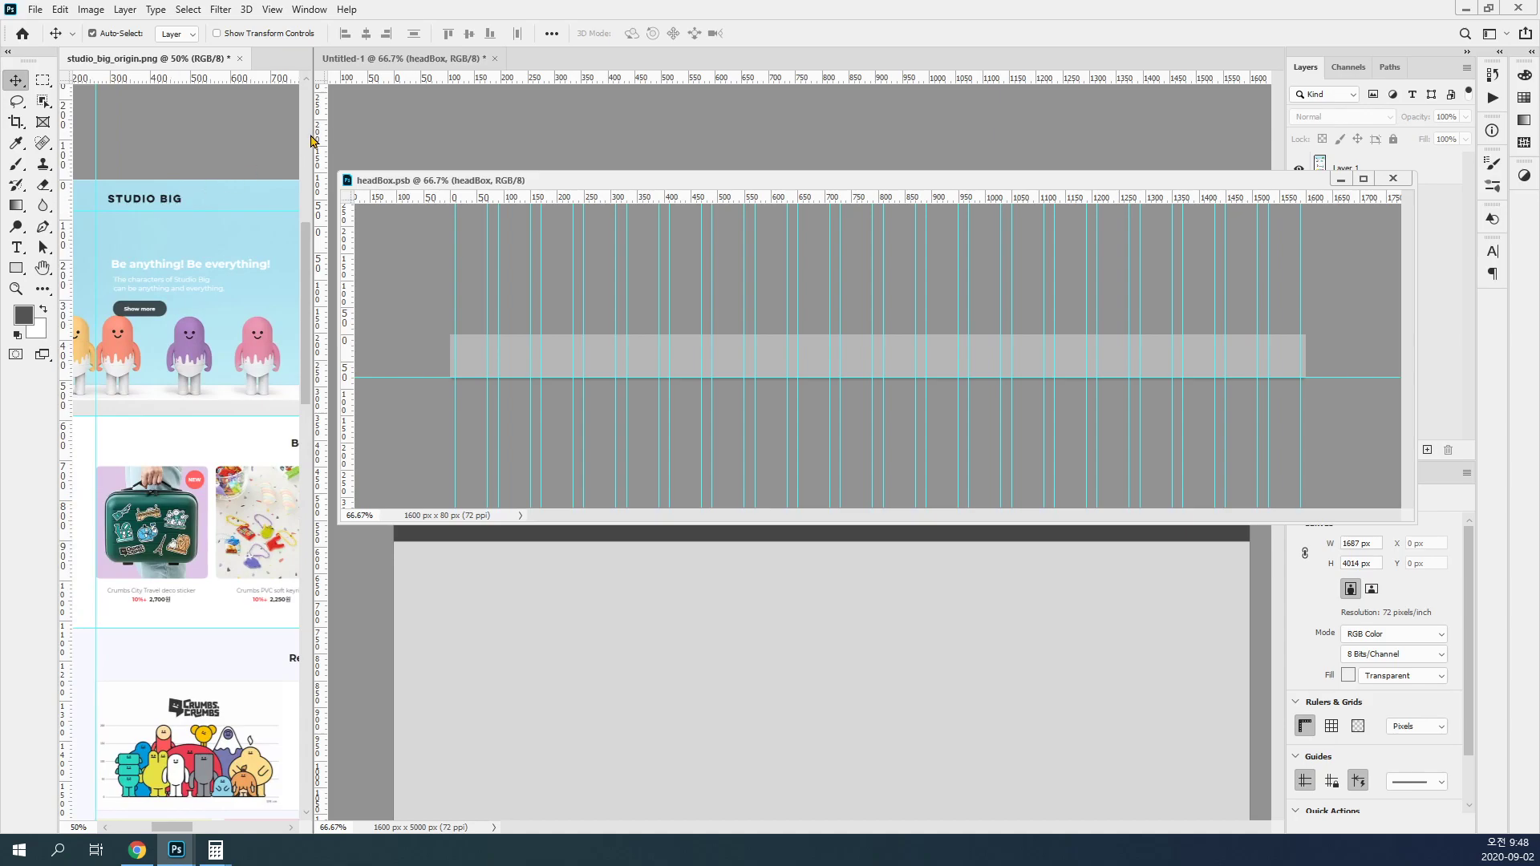
drag(313, 134, 415, 140)
drag(516, 184, 487, 251)
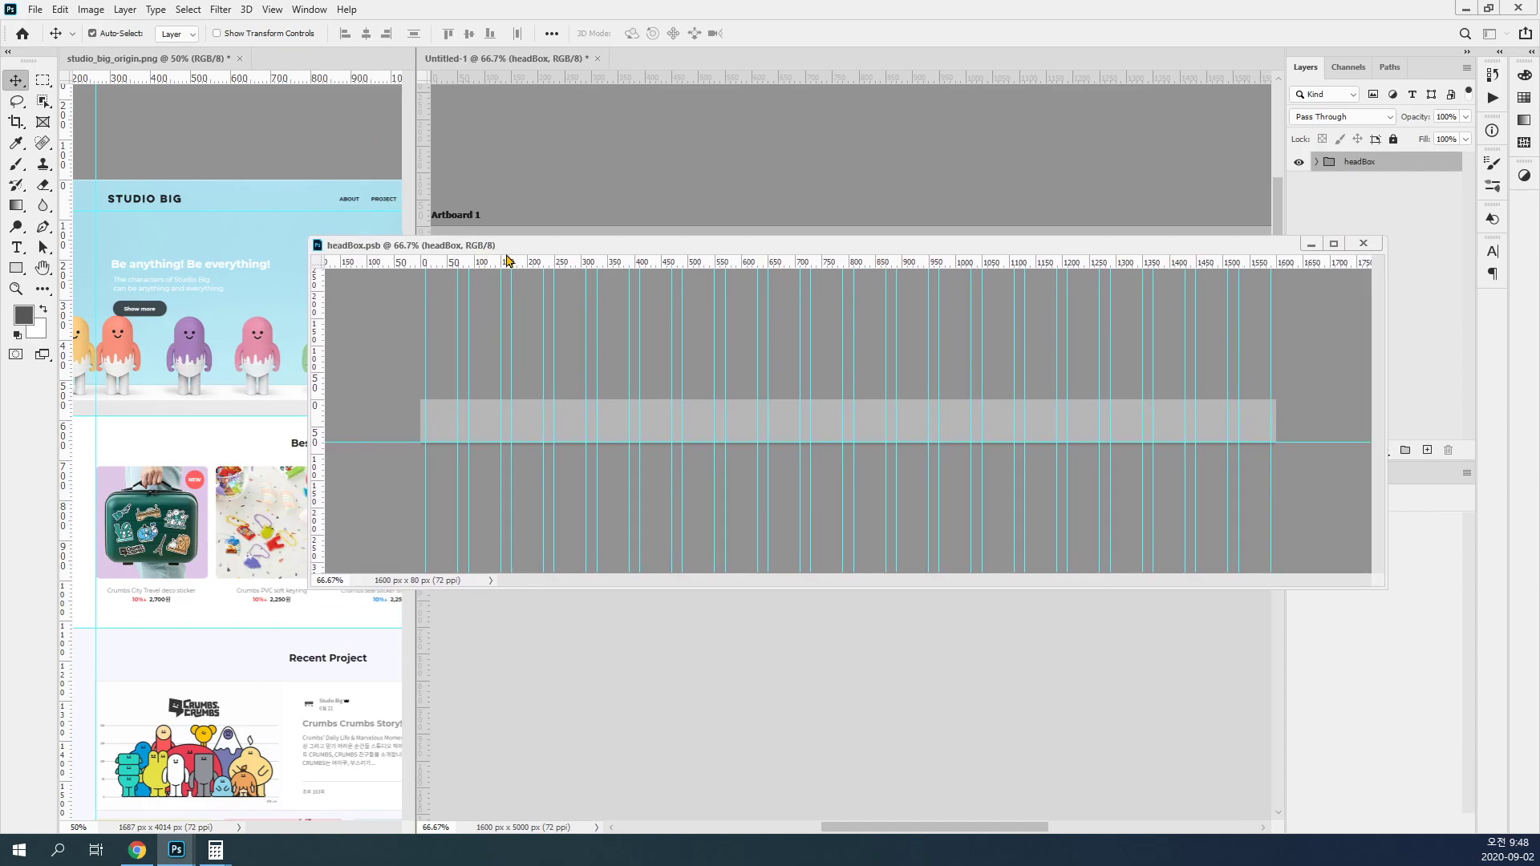
Step: Place a horizontal guide just above the STUDIO BIG logo in the reference image, widening its pane for precise placement
click(207, 156)
drag(189, 80, 173, 192)
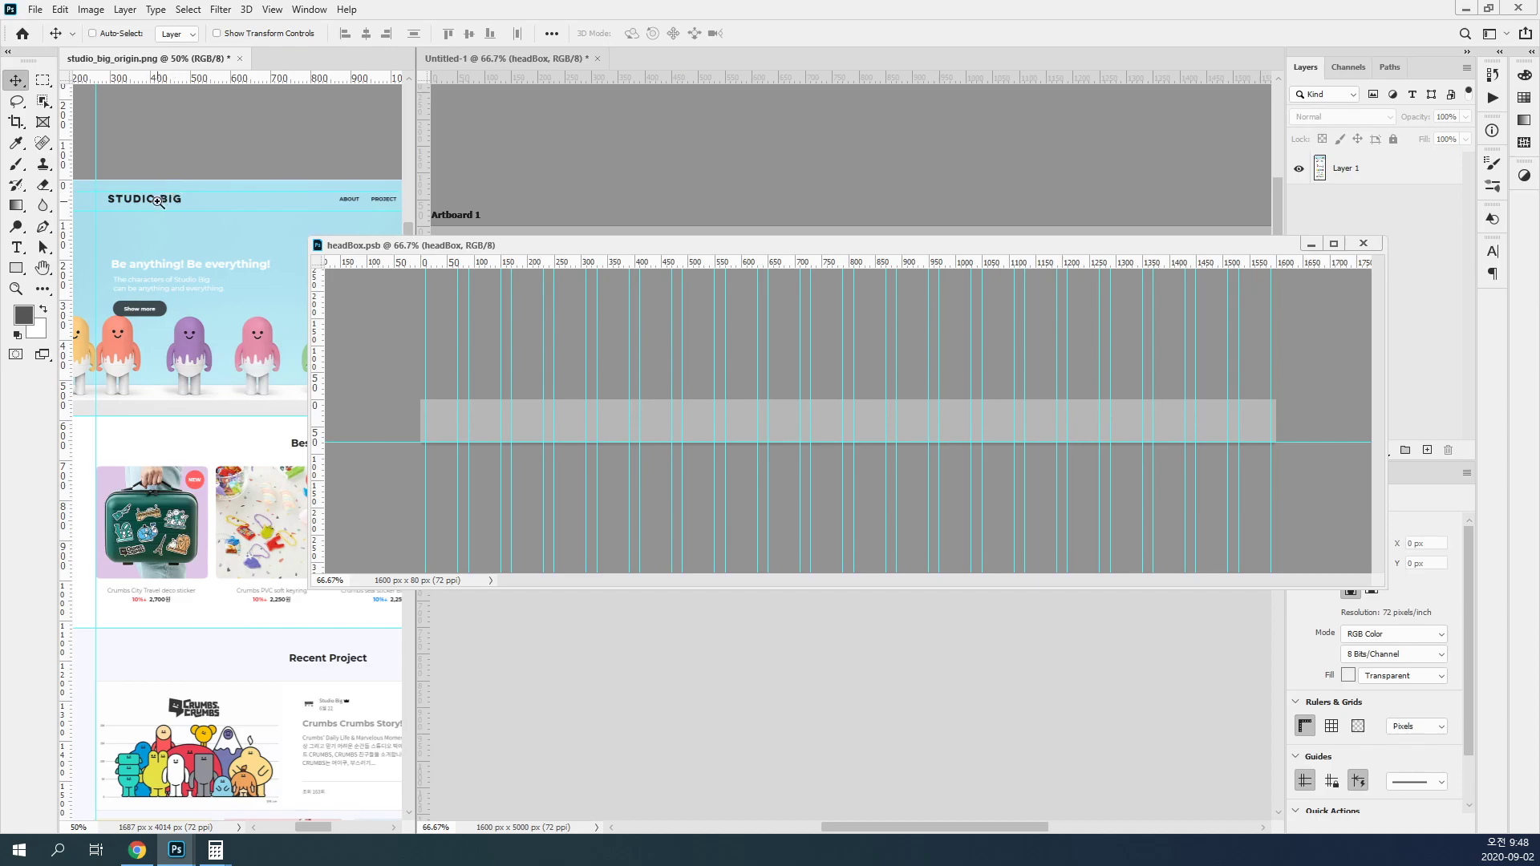
ctrl+click(166, 205)
ctrl+click(166, 205)
ctrl+click(169, 204)
drag(413, 156, 678, 158)
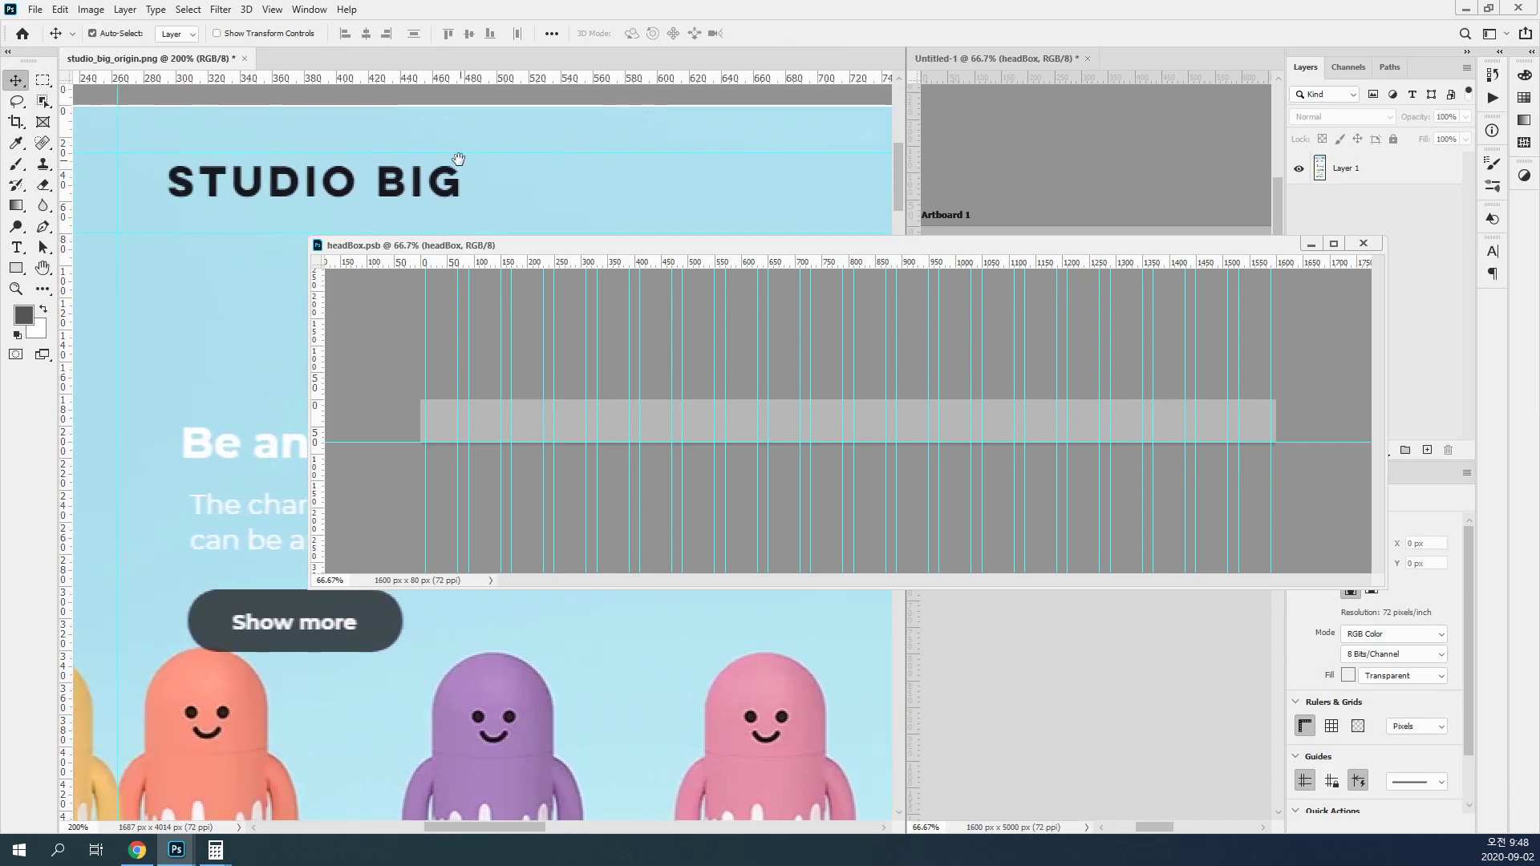
drag(456, 154, 459, 149)
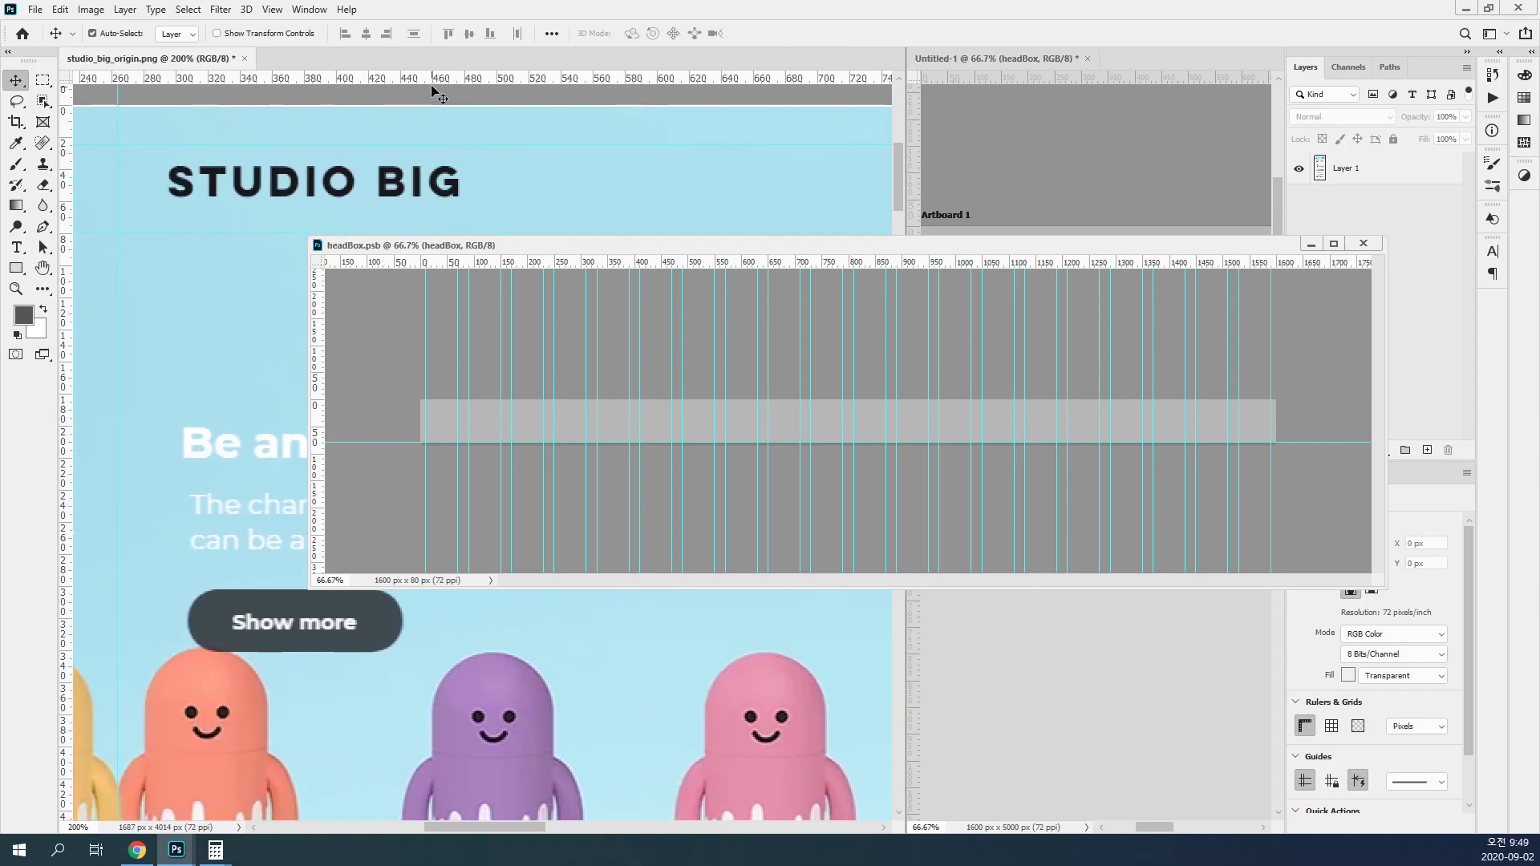
Step: Place a horizontal guide just below the STUDIO BIG logo in the reference image and check it against the navigation text
drag(436, 85, 454, 216)
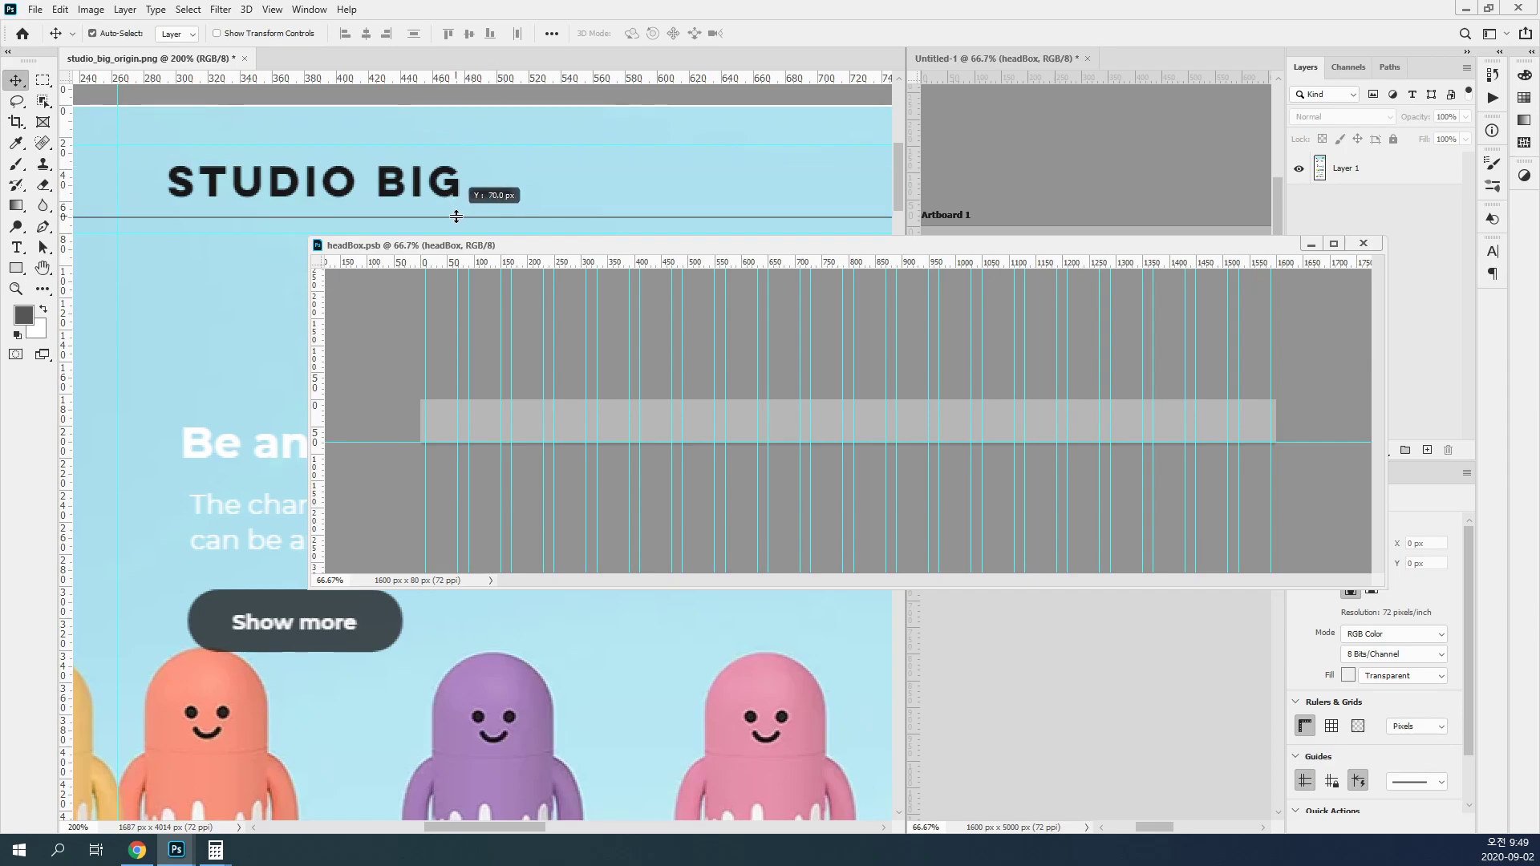
drag(455, 217, 539, 158)
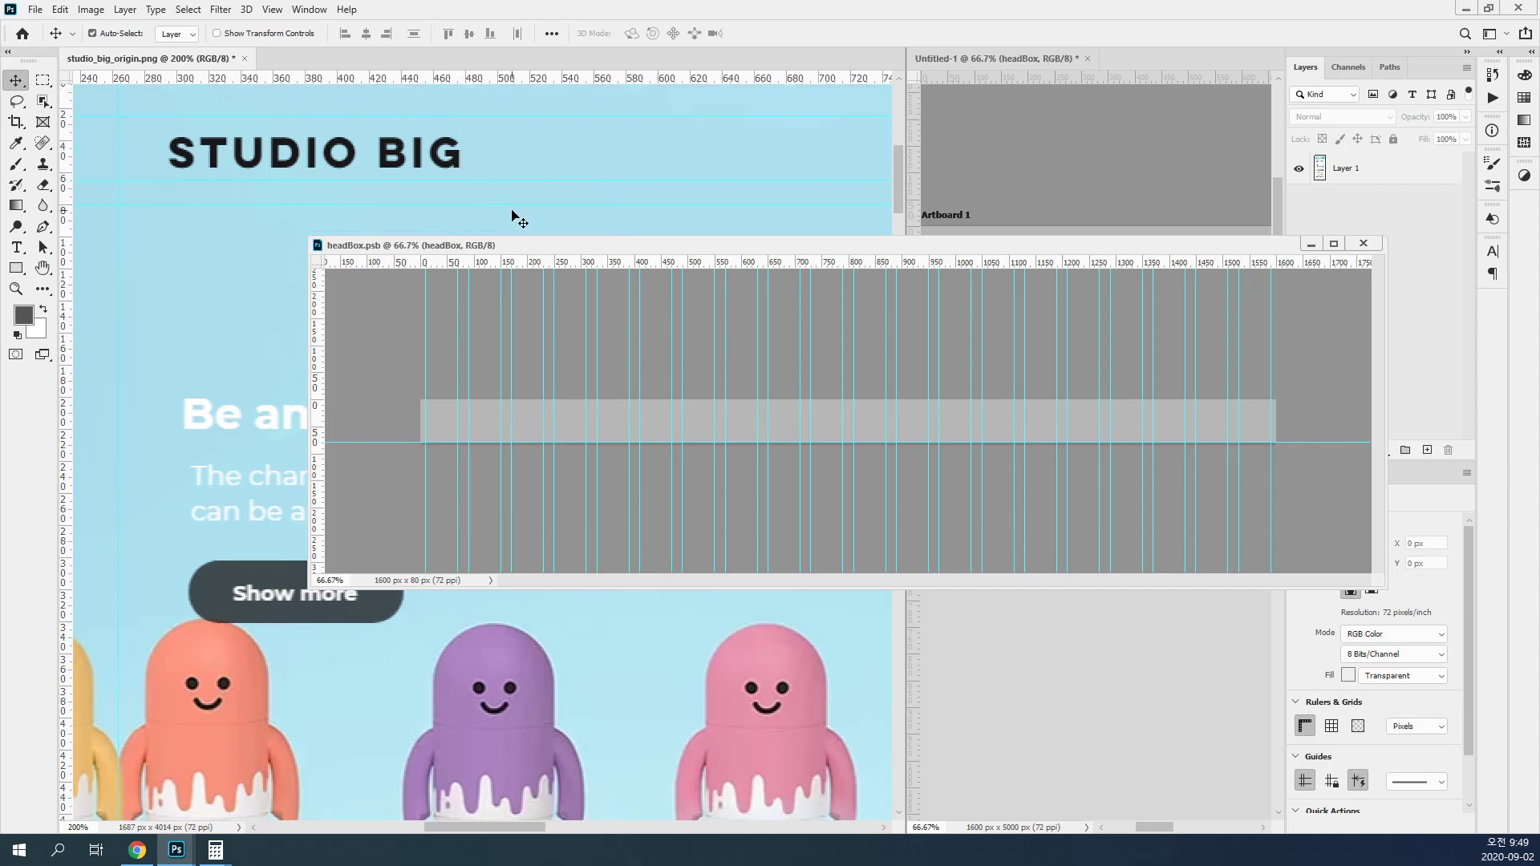
drag(630, 160, 196, 154)
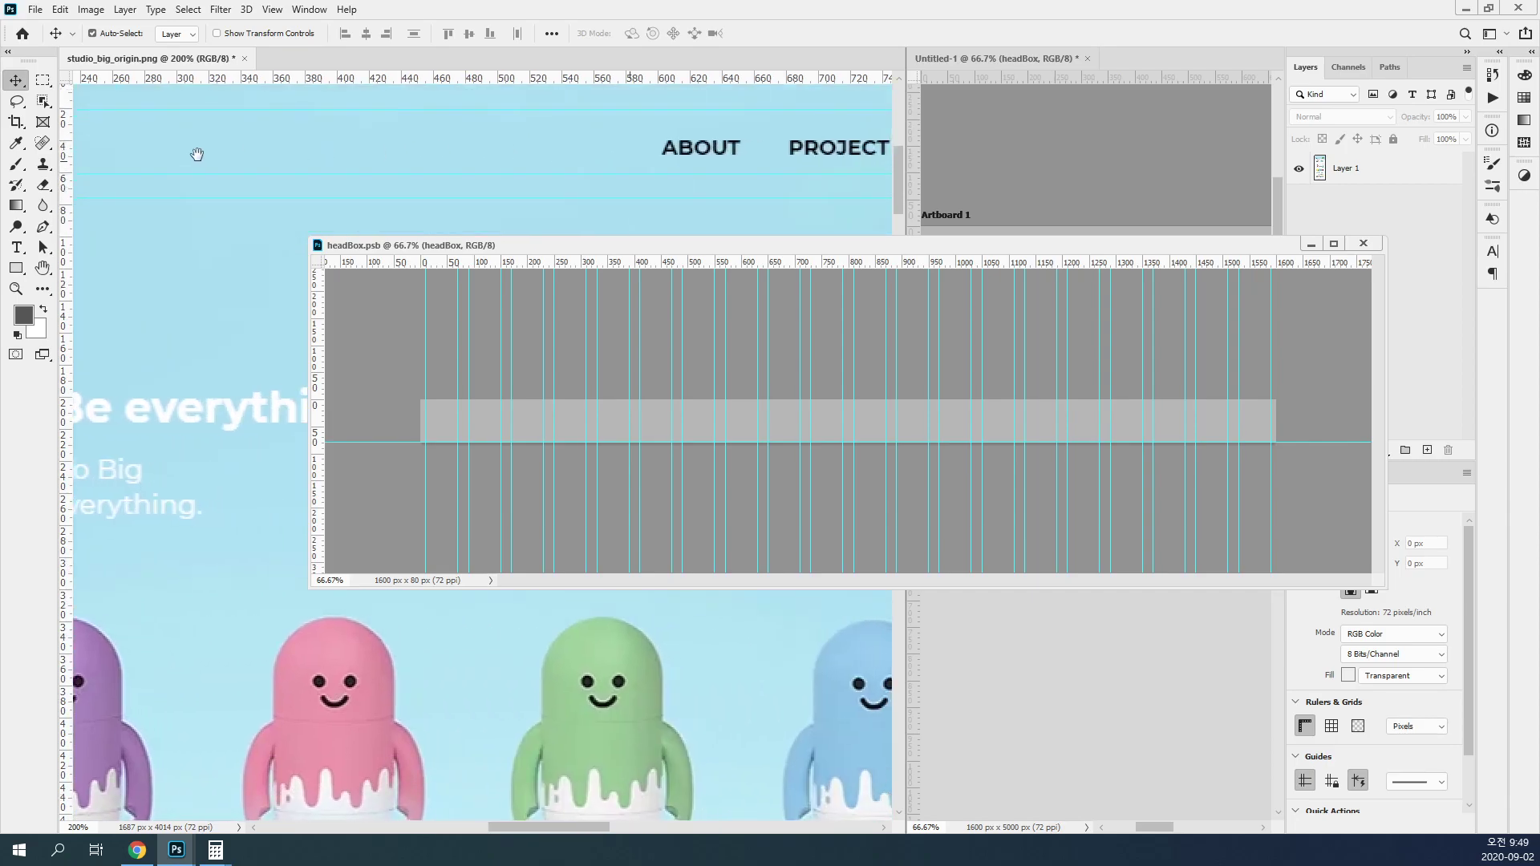
drag(658, 173, 657, 178)
drag(549, 161, 642, 161)
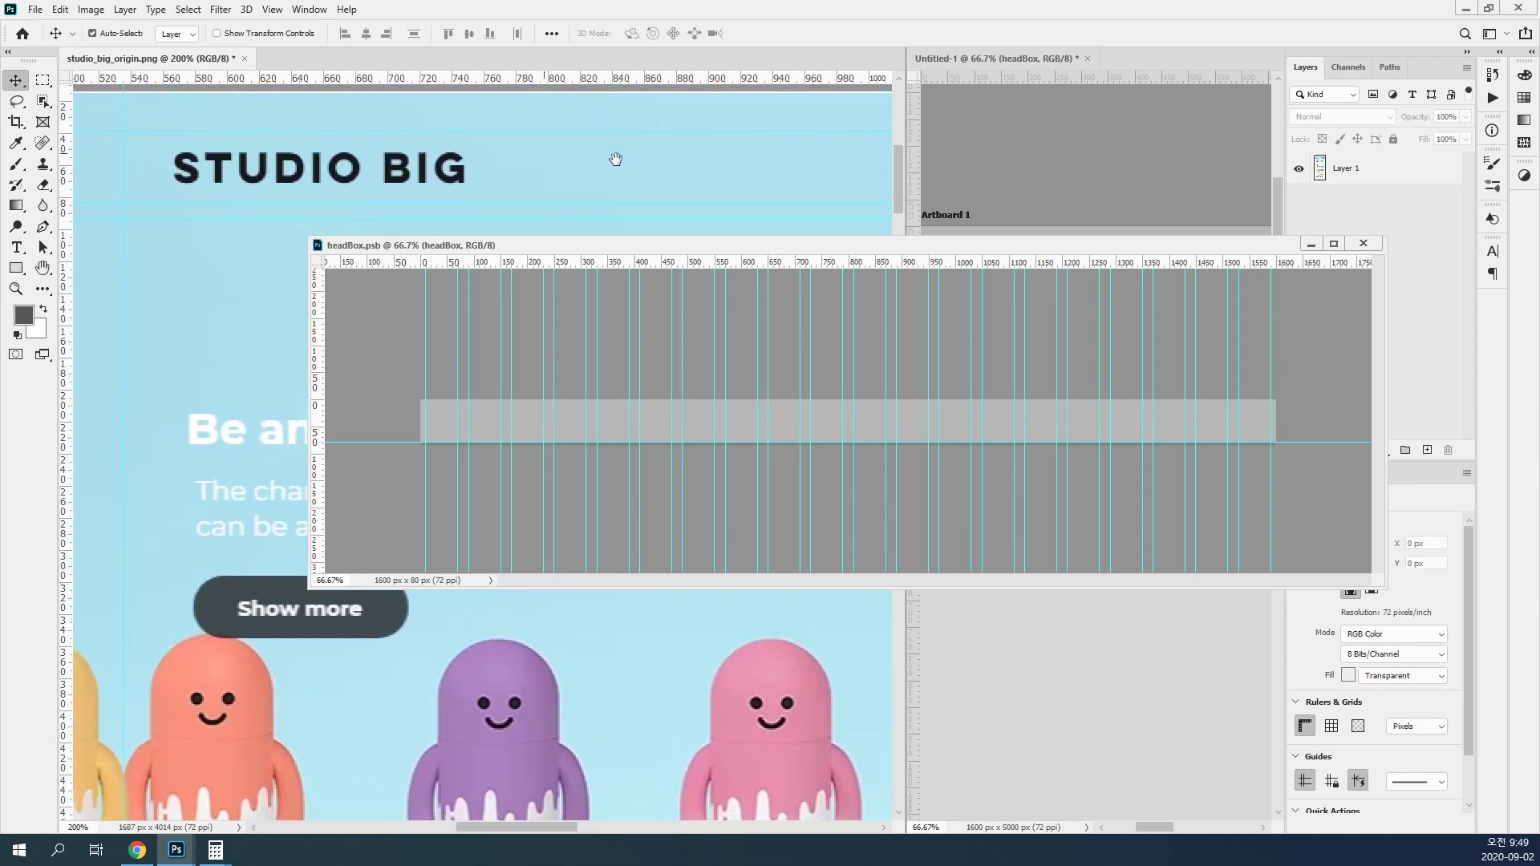
Step: Measure the logo's top spacing in the reference image with a marquee and add a horizontal guide at 25 px in headBox.psb
click(44, 80)
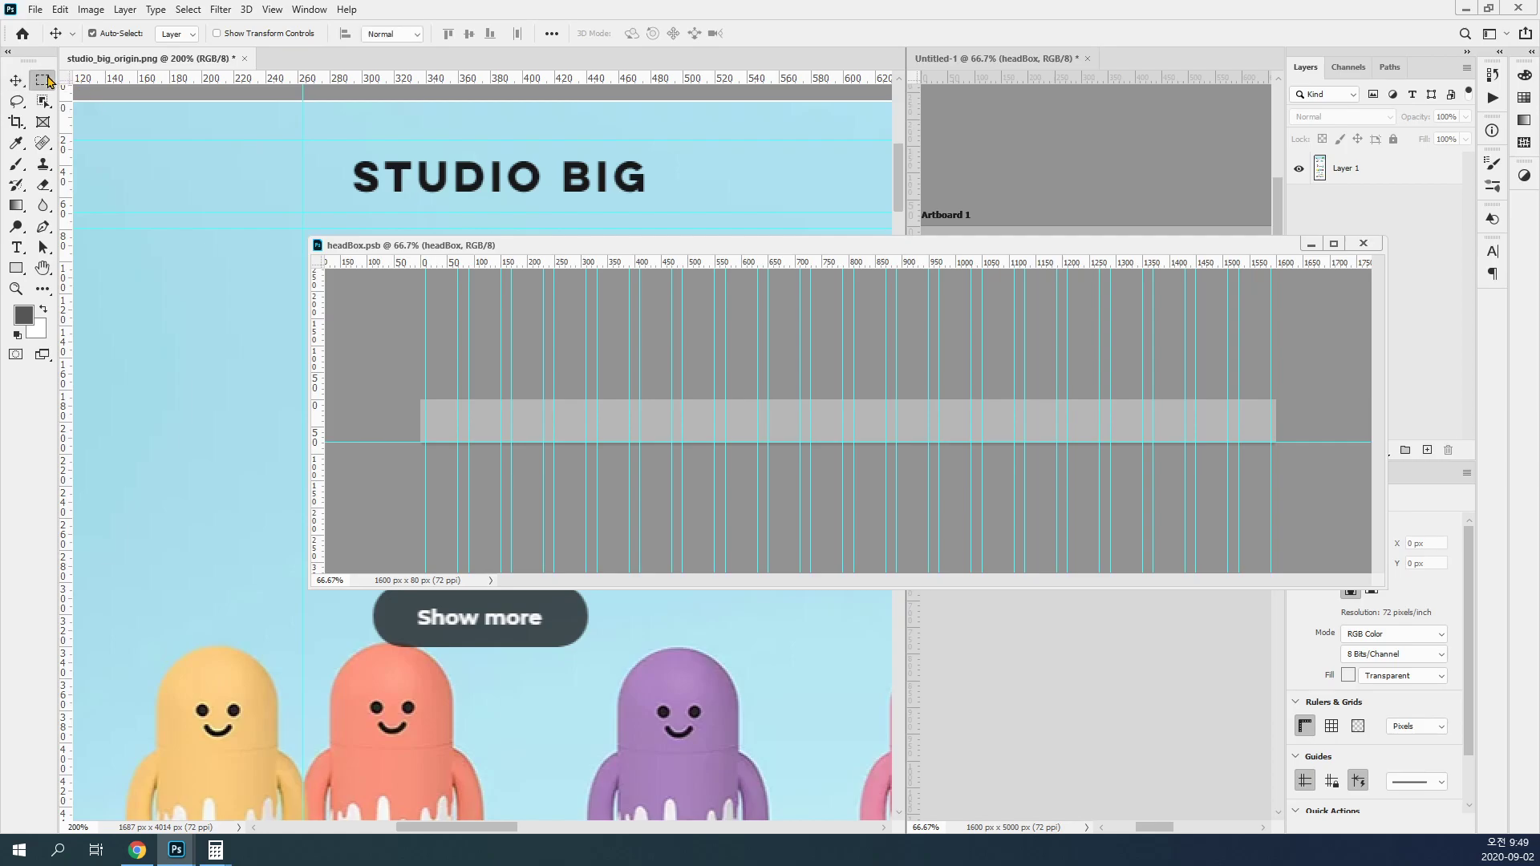
drag(384, 98, 700, 221)
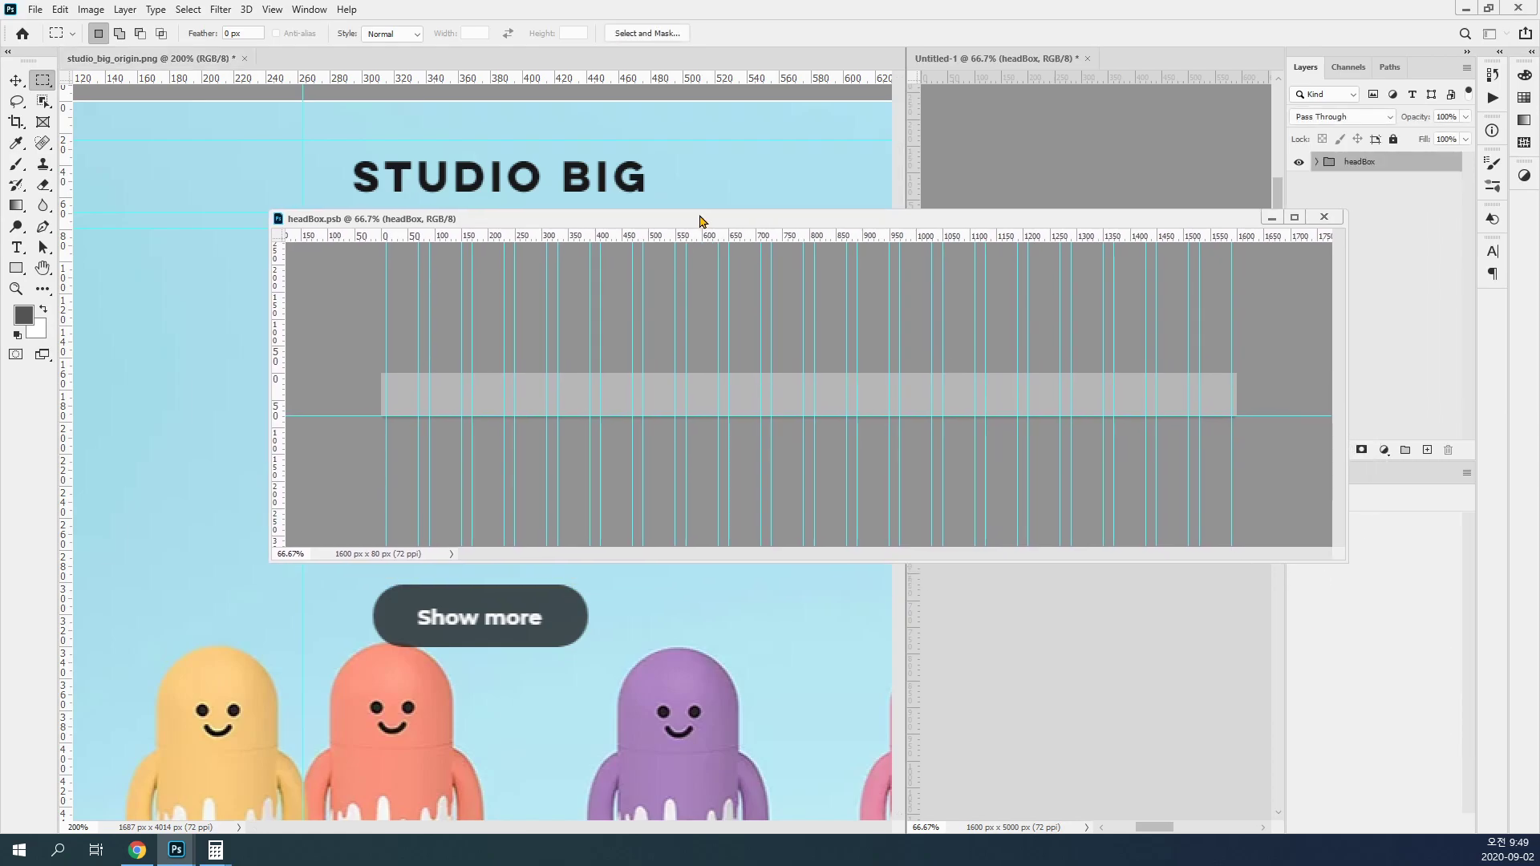
click(273, 9)
click(361, 459)
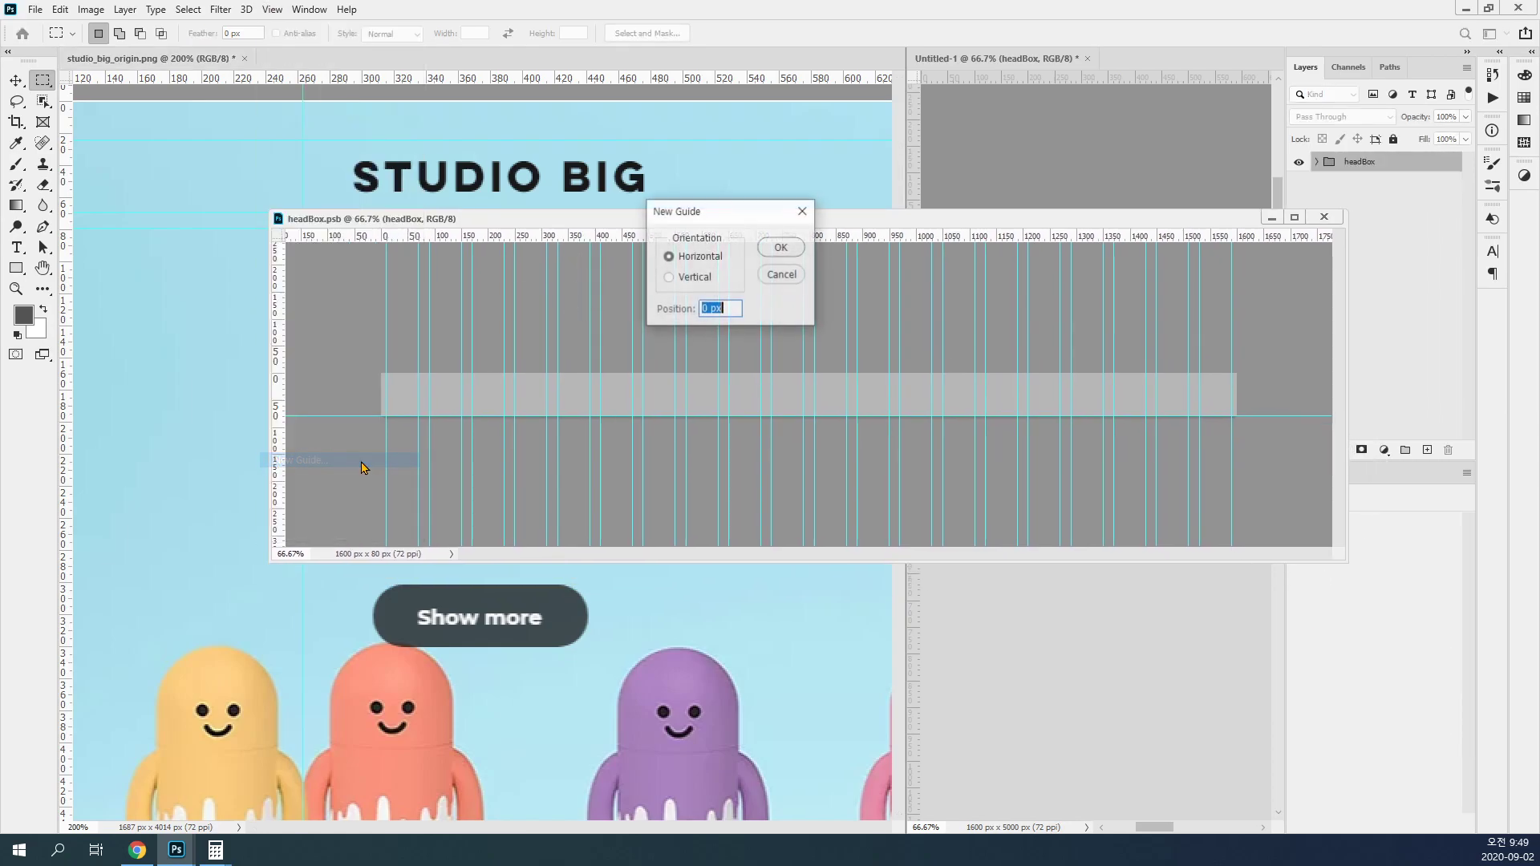
text(25)
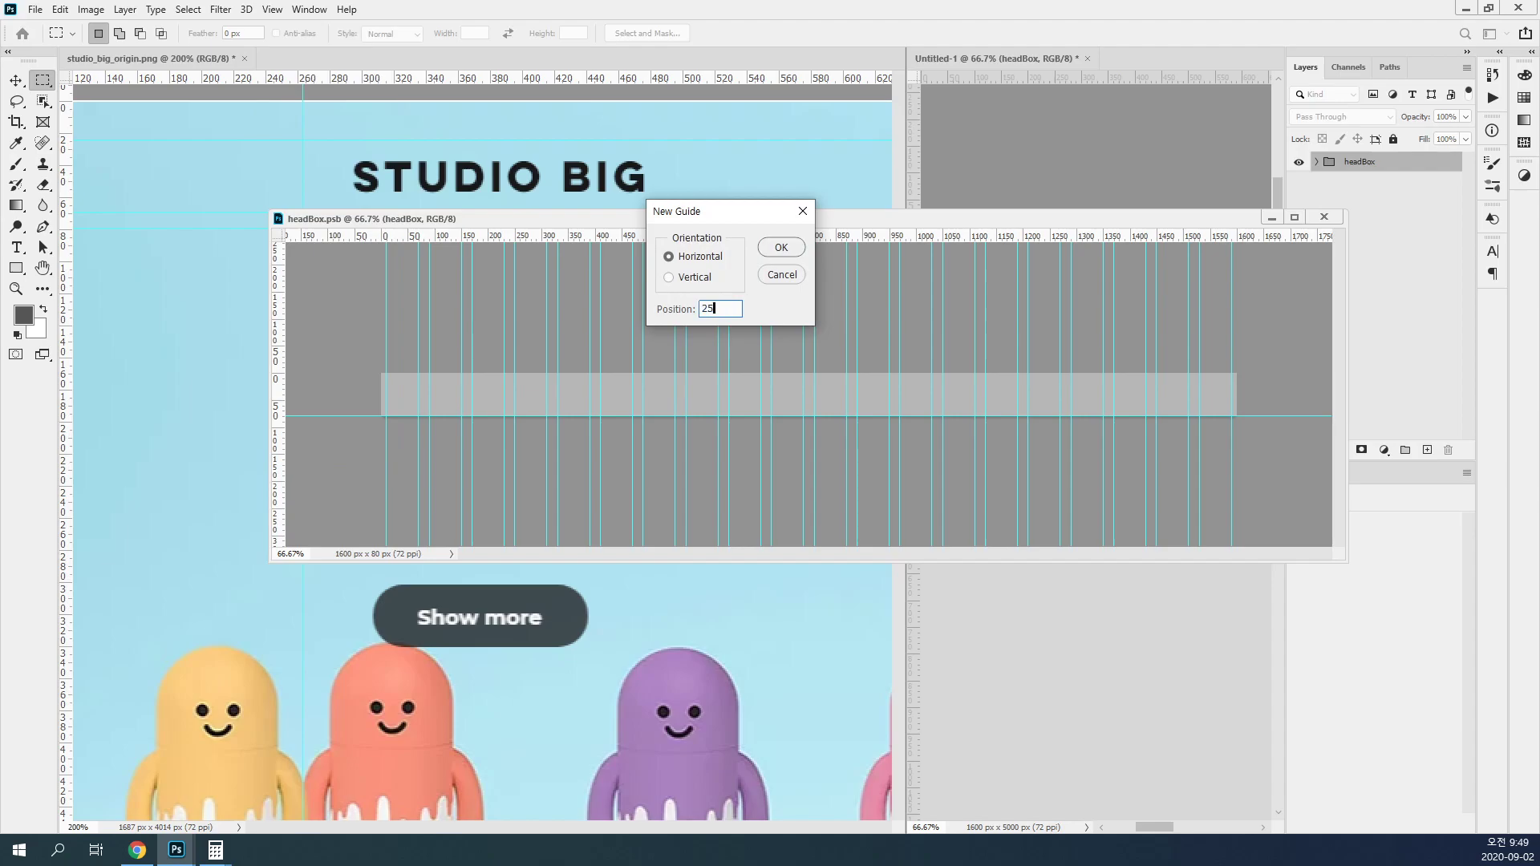
click(798, 248)
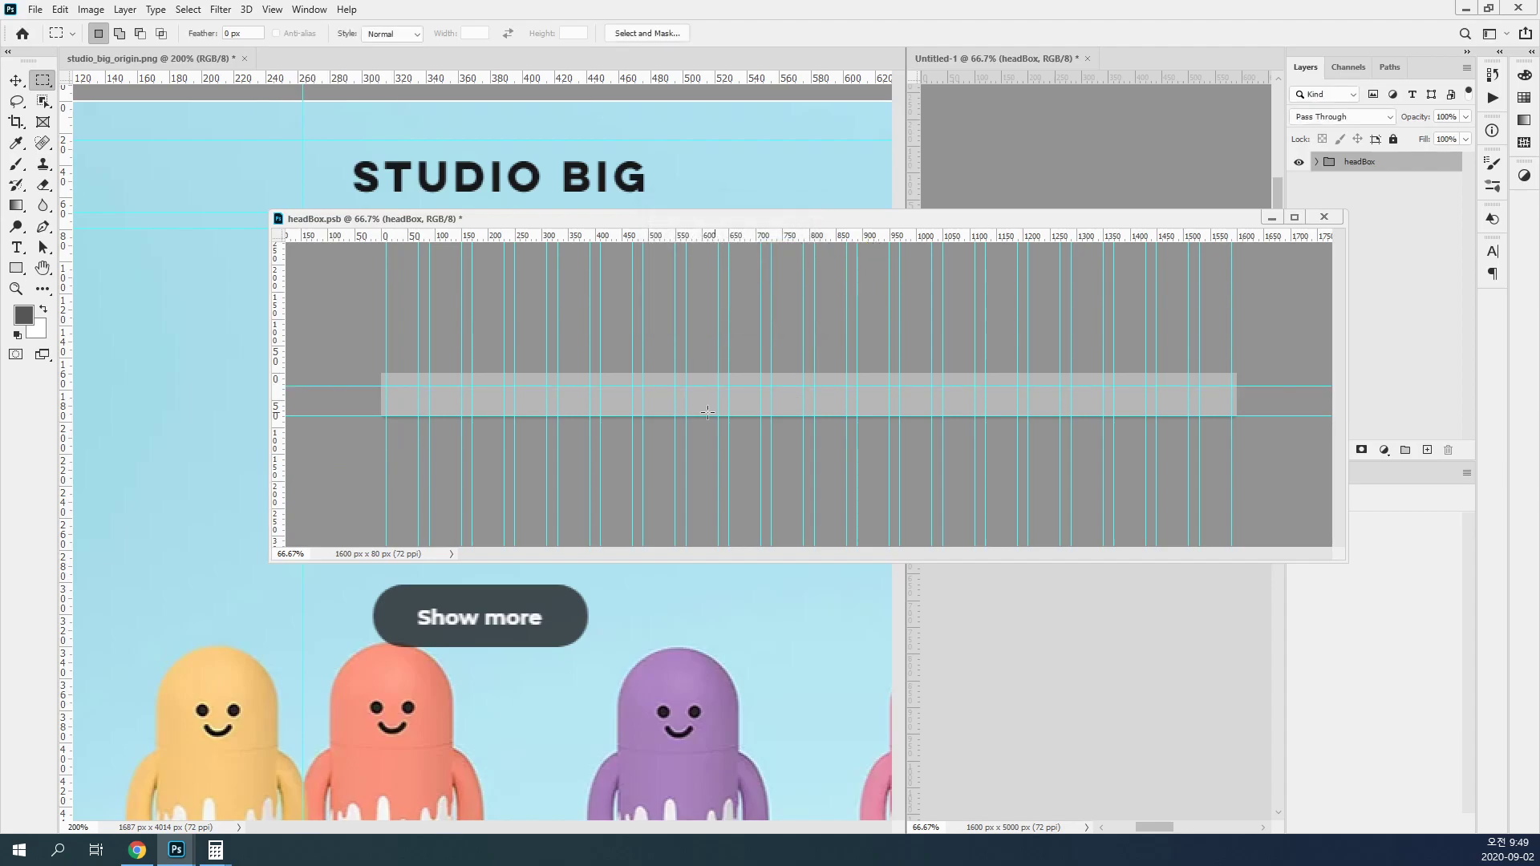
Step: Try to add a second horizontal guide at 75 px in headBox.psb
click(272, 9)
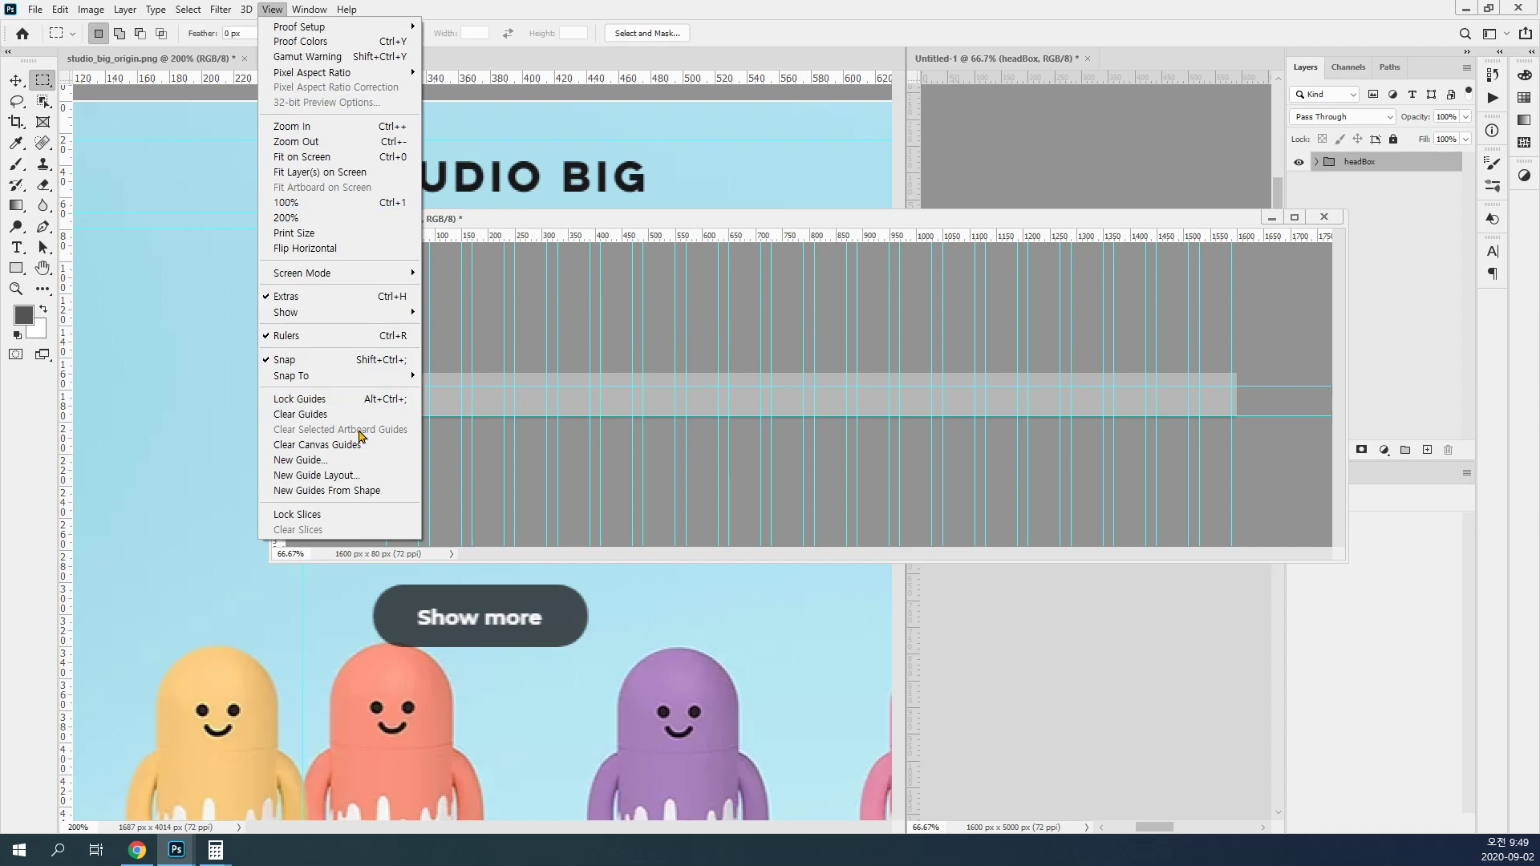
click(357, 460)
text(75)
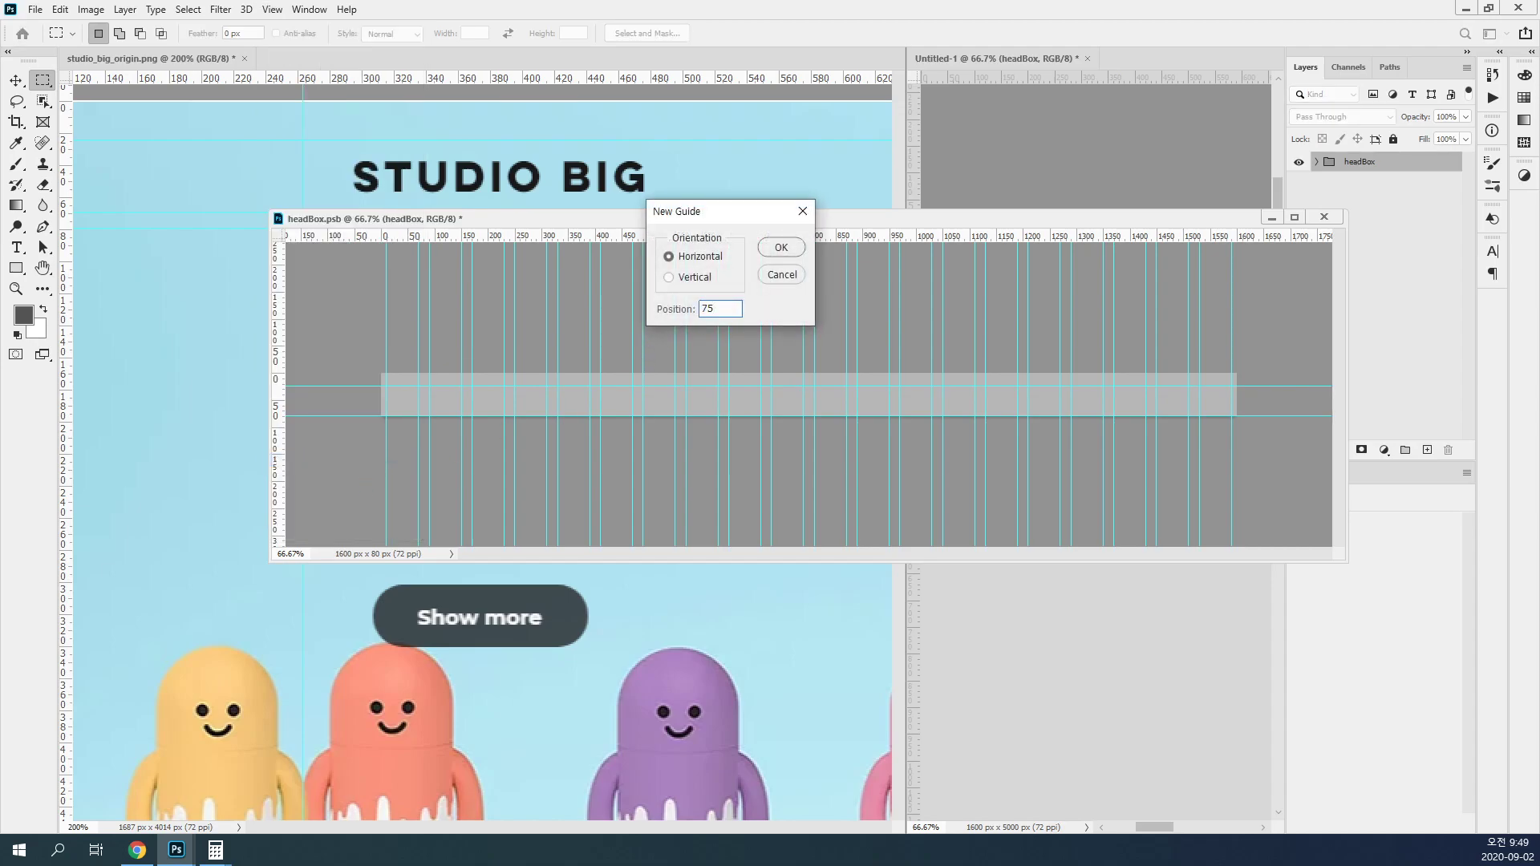
click(779, 247)
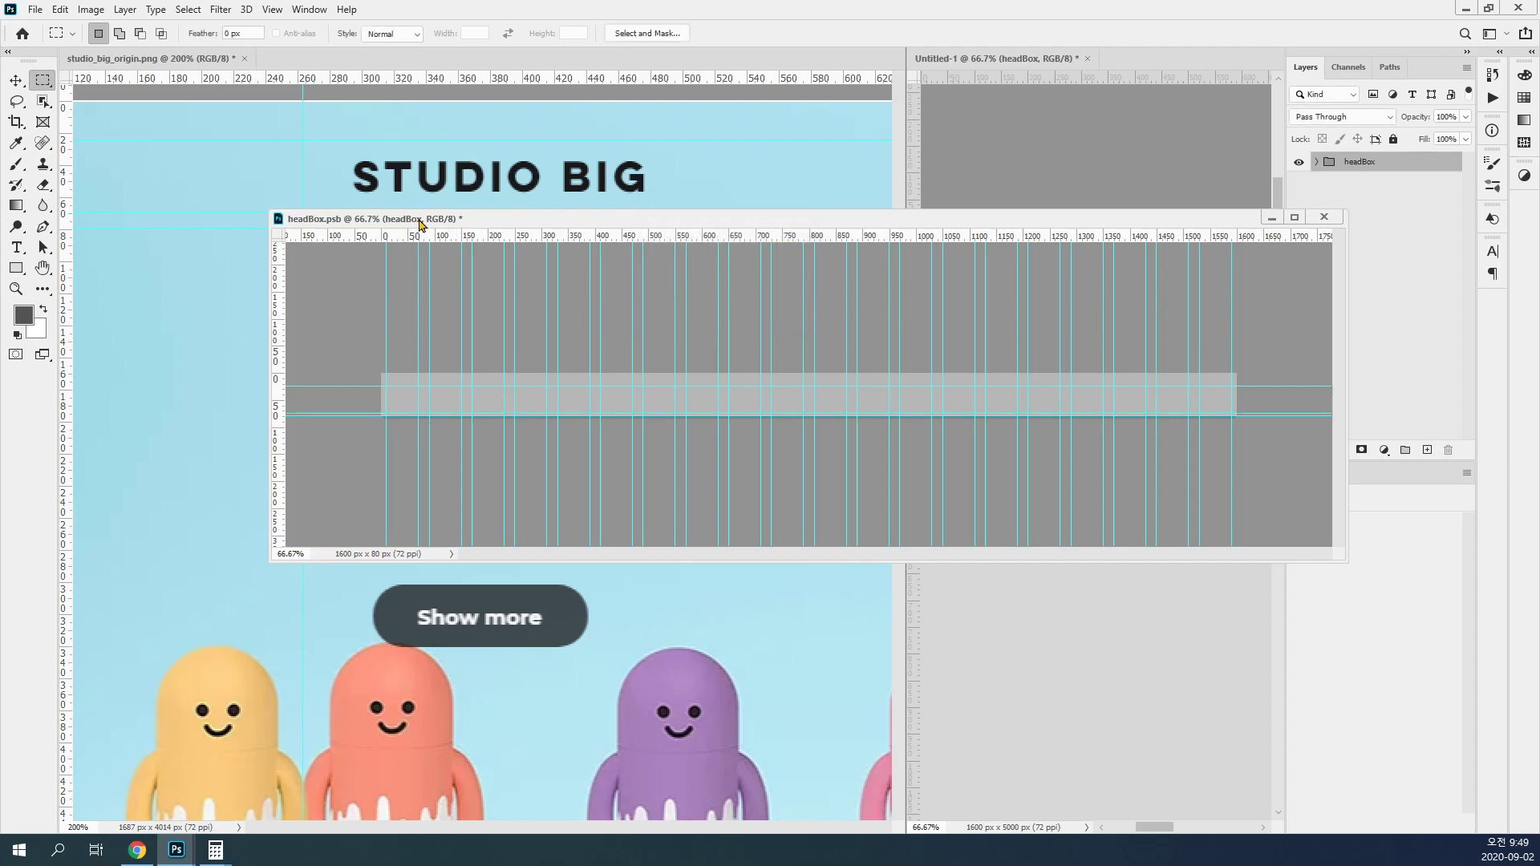
click(272, 8)
click(350, 398)
Step: Remeasure the lower logo guide in the reference image with a marquee and add a horizontal guide at 70 px in headBox.psb
drag(410, 105, 197, 211)
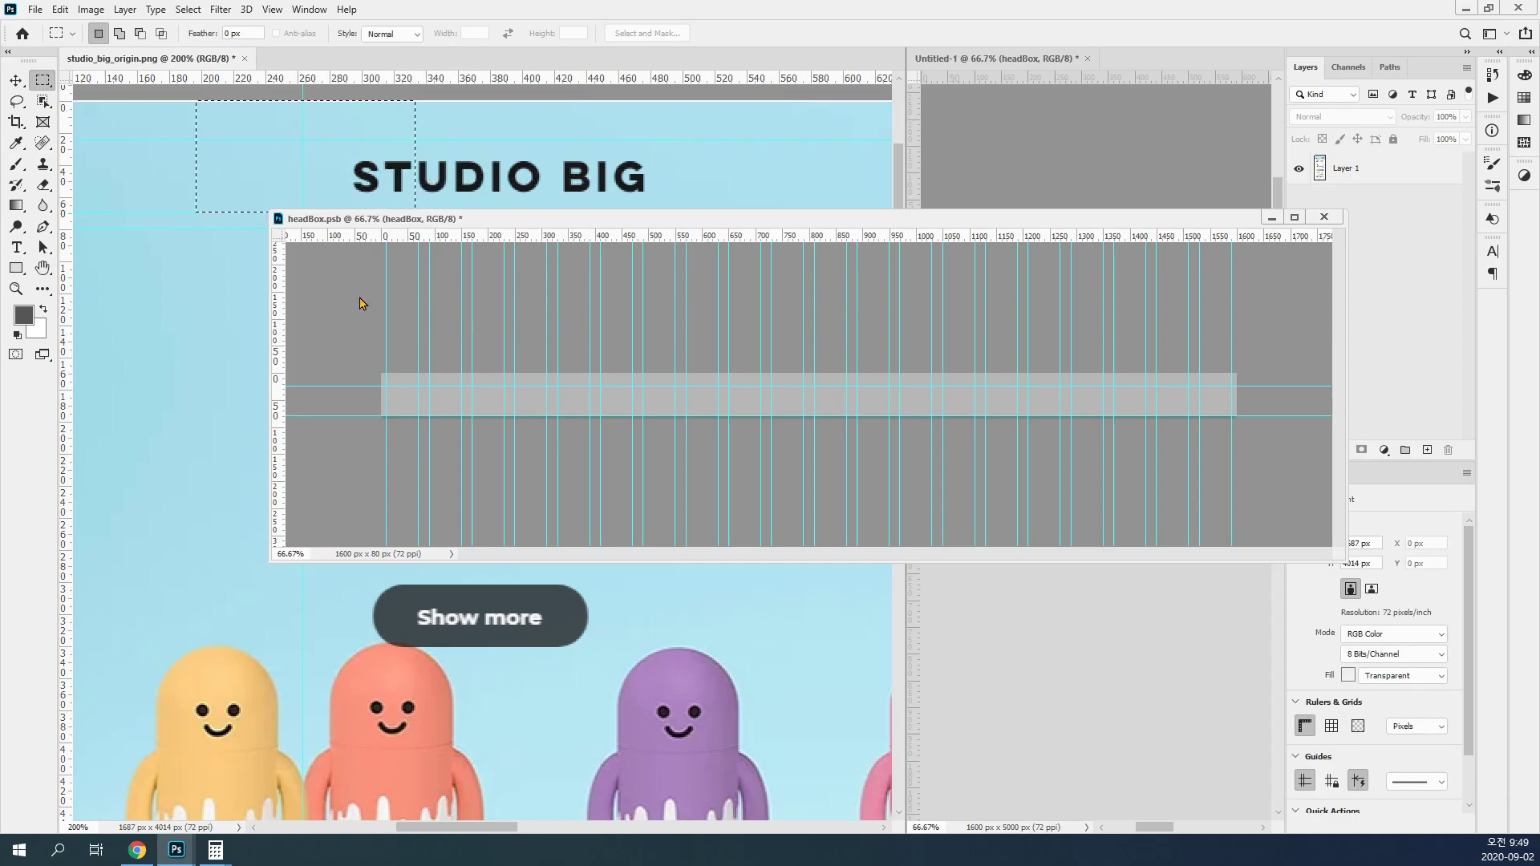
click(358, 295)
click(273, 9)
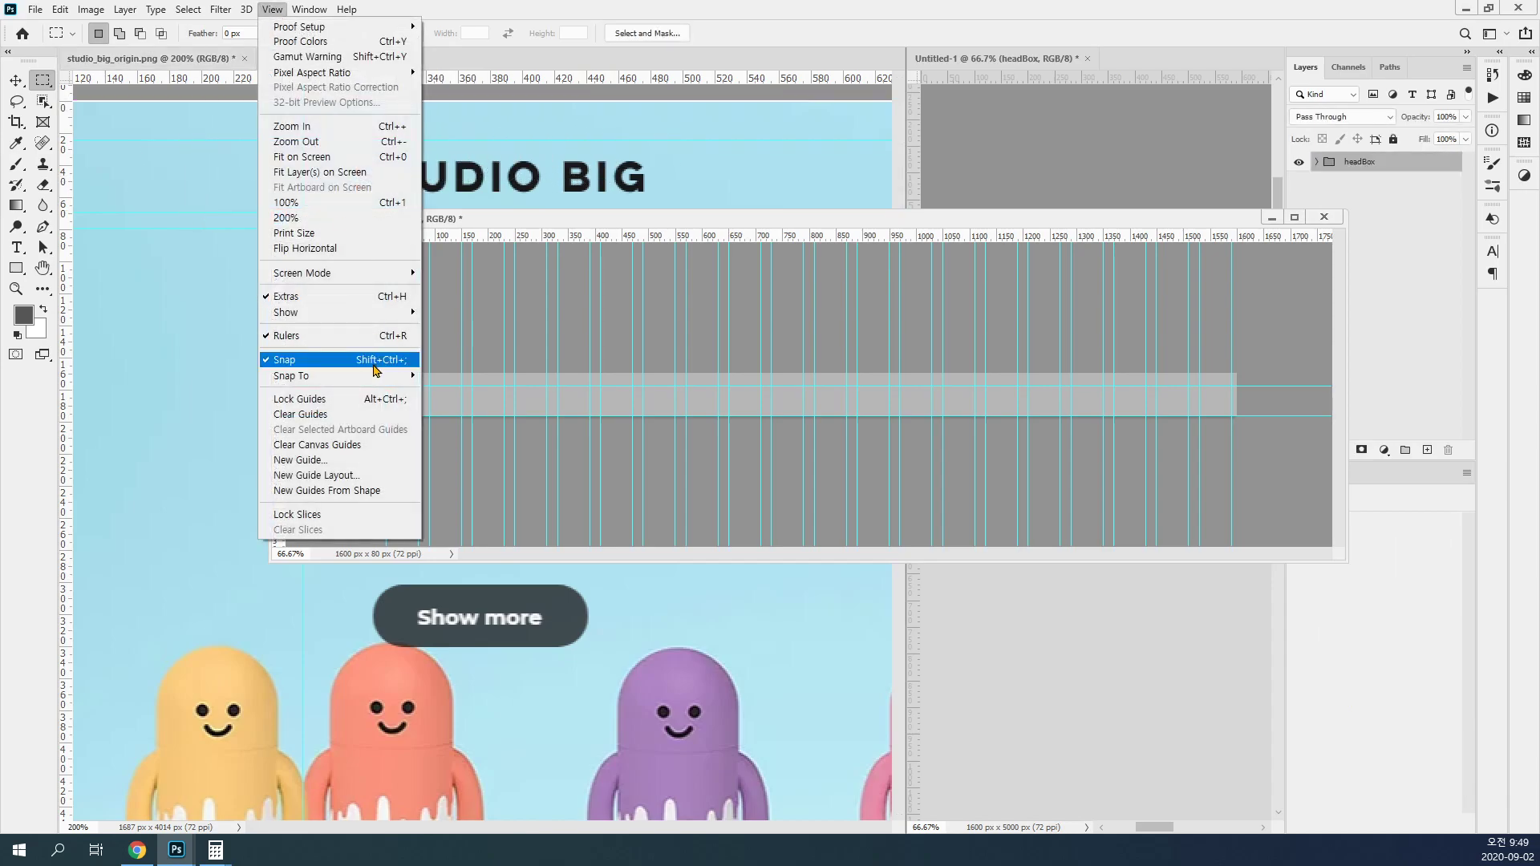
click(372, 459)
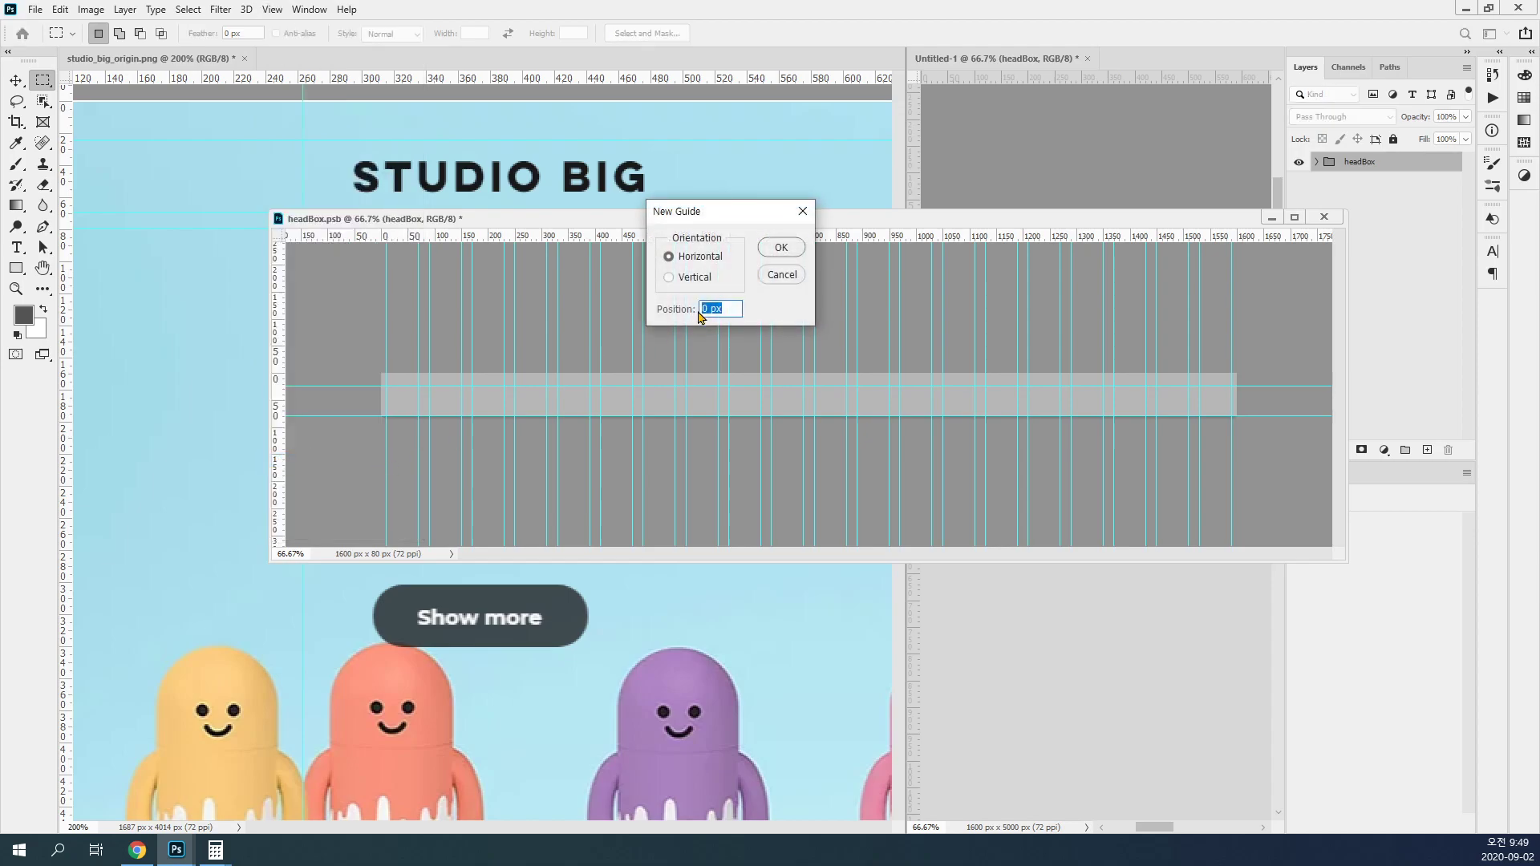
text(70)
click(780, 247)
ctrl+click(543, 416)
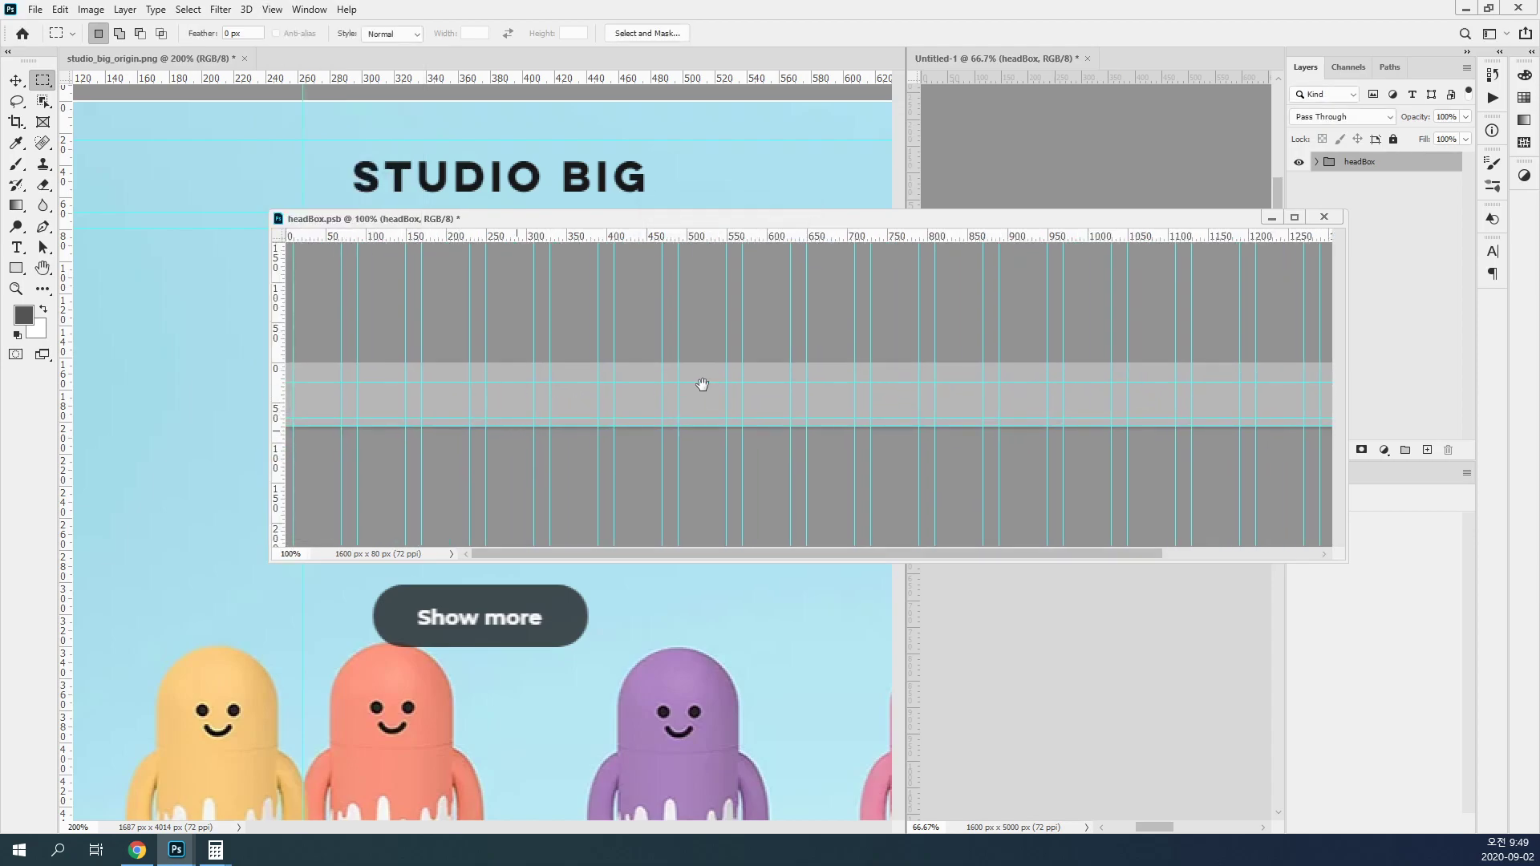
key(ctrl+minus)
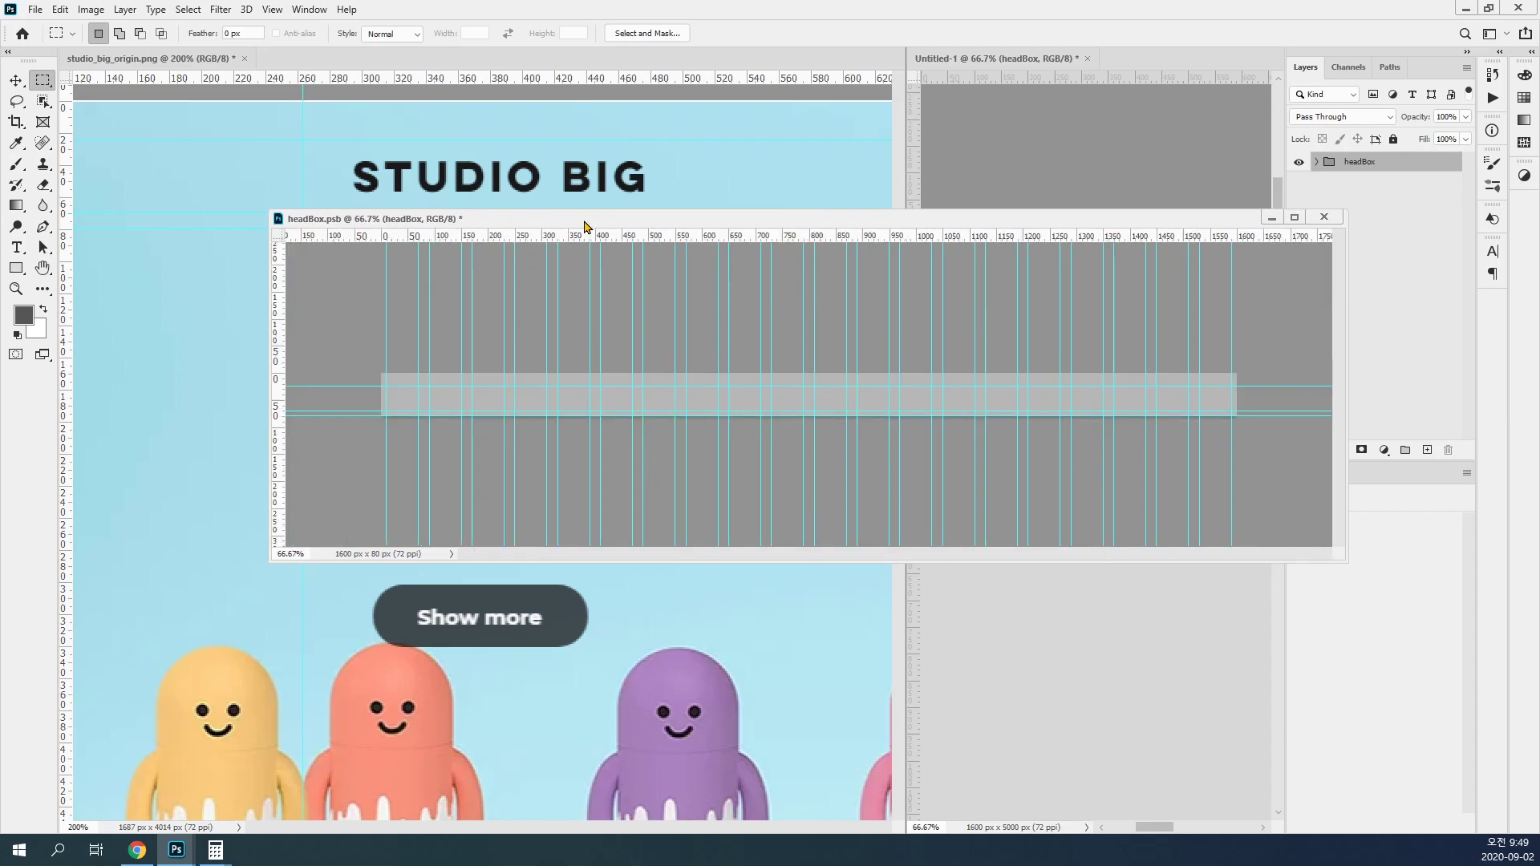
Step: Move the headBox.psb window clear of the reference header and marquee the STUDIO BIG logo area between the guides, about 260 px wide
drag(584, 221, 545, 313)
drag(414, 212, 194, 101)
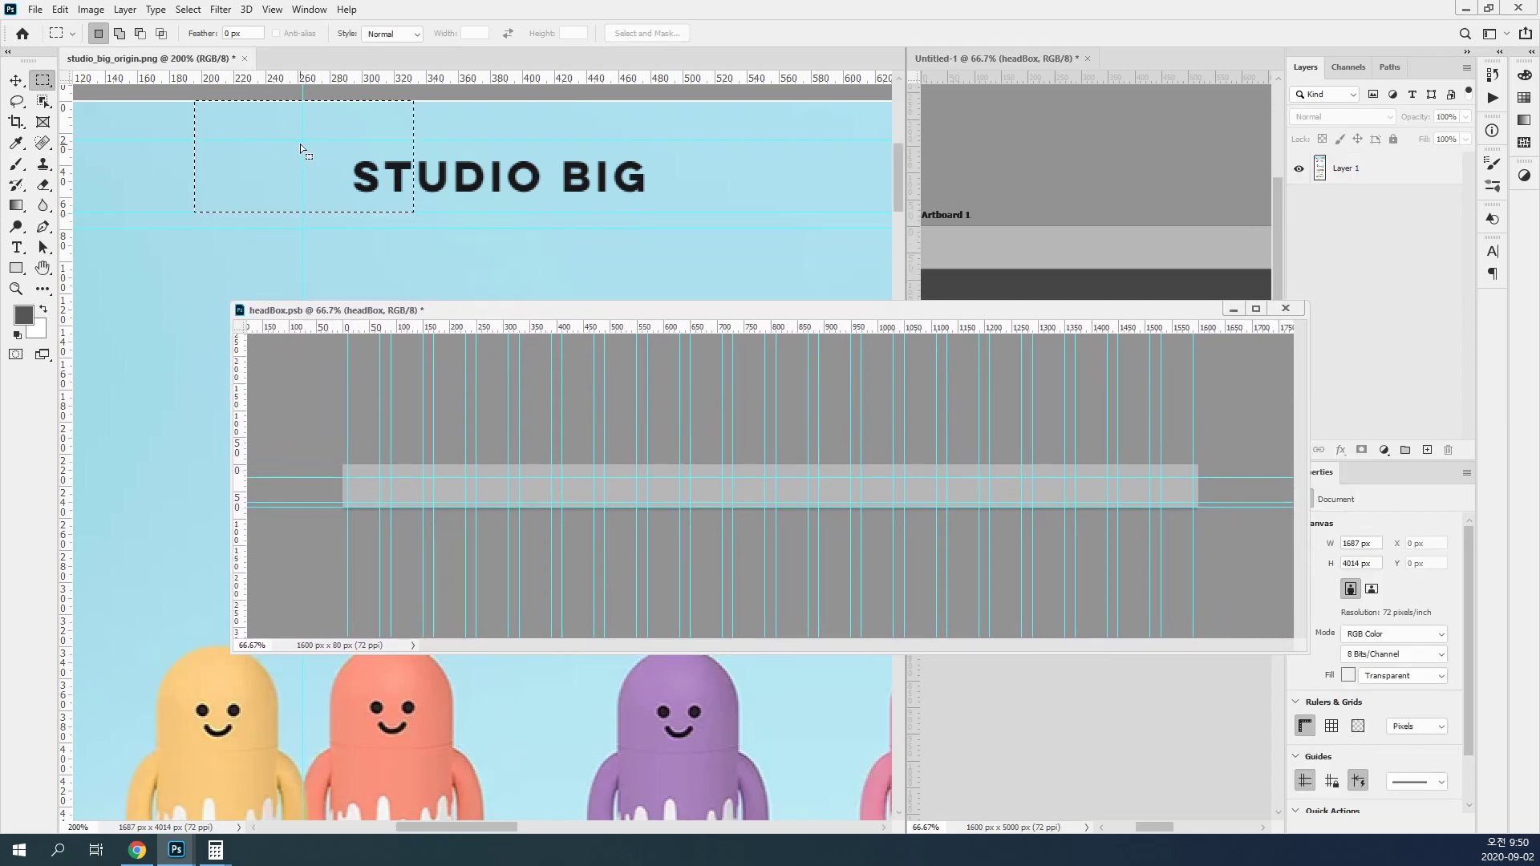
click(274, 139)
drag(302, 138, 719, 212)
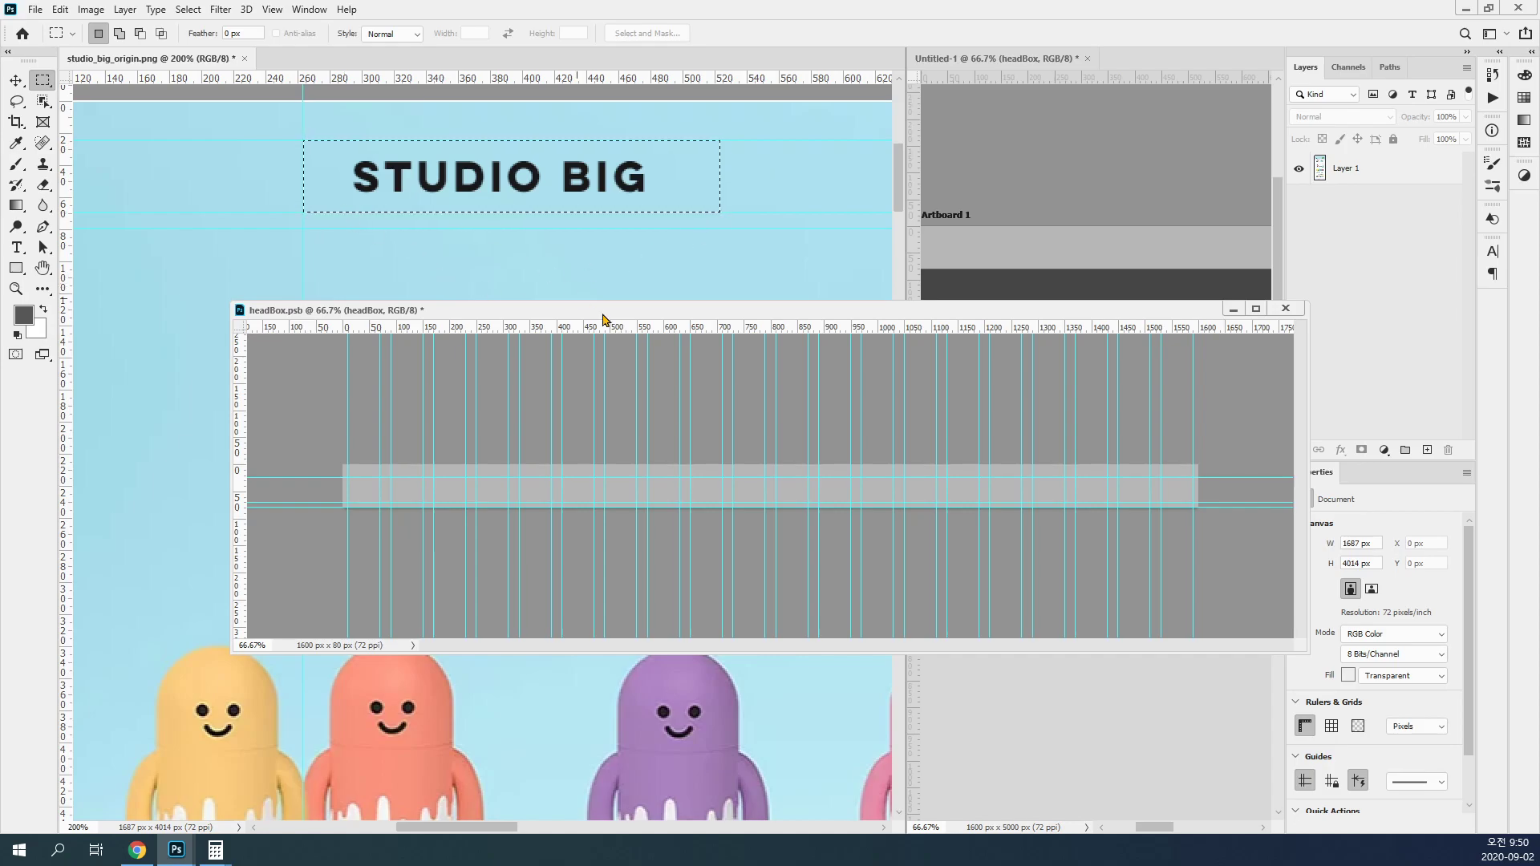
Step: Move the headBox.psb window back up beneath the reference logo and inspect its horizontal guides up close
drag(648, 313, 629, 207)
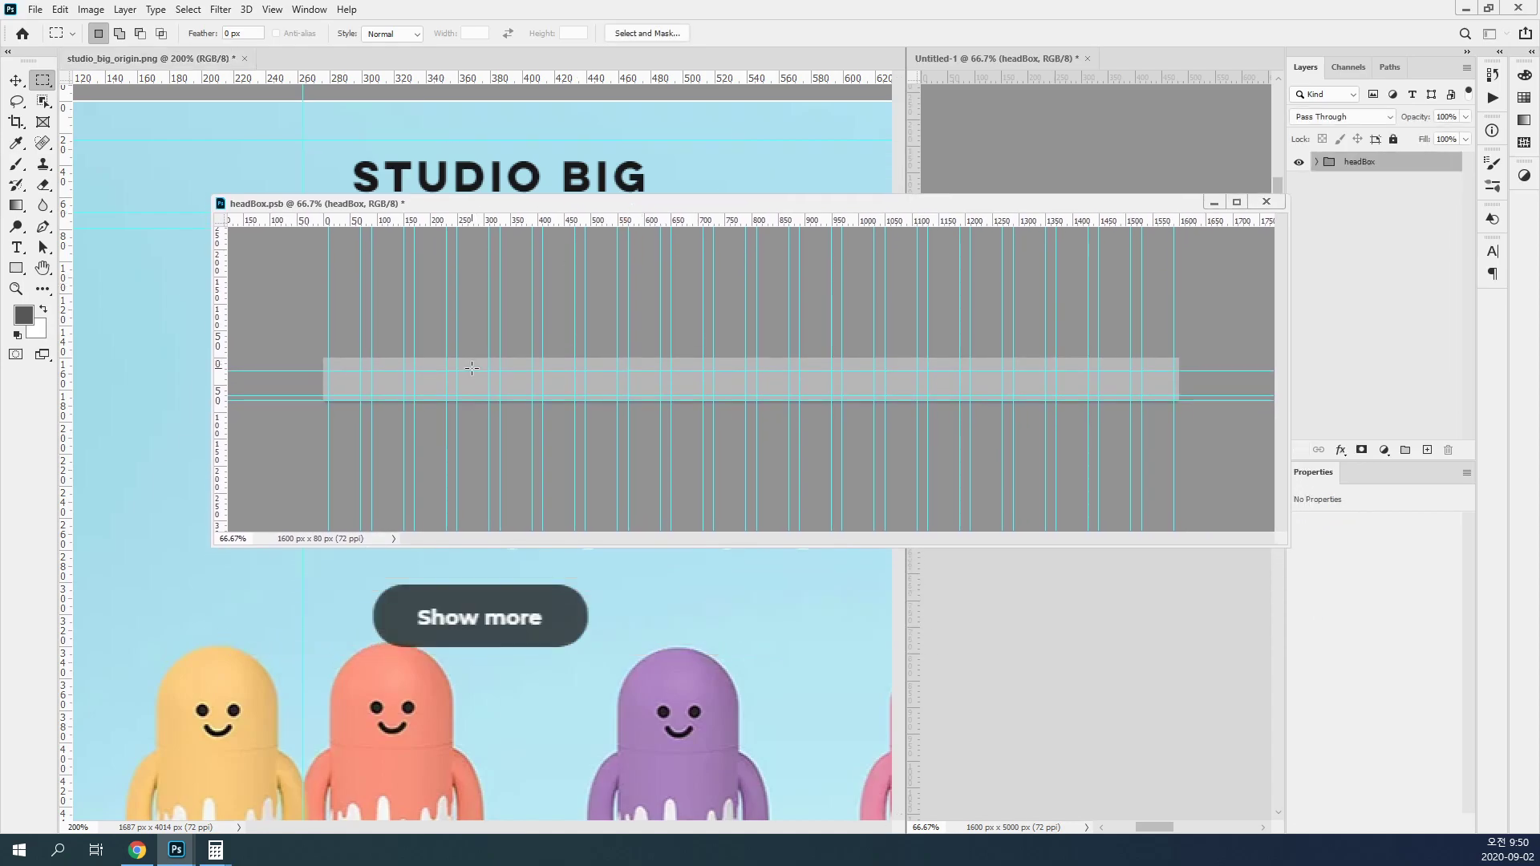
click(463, 418)
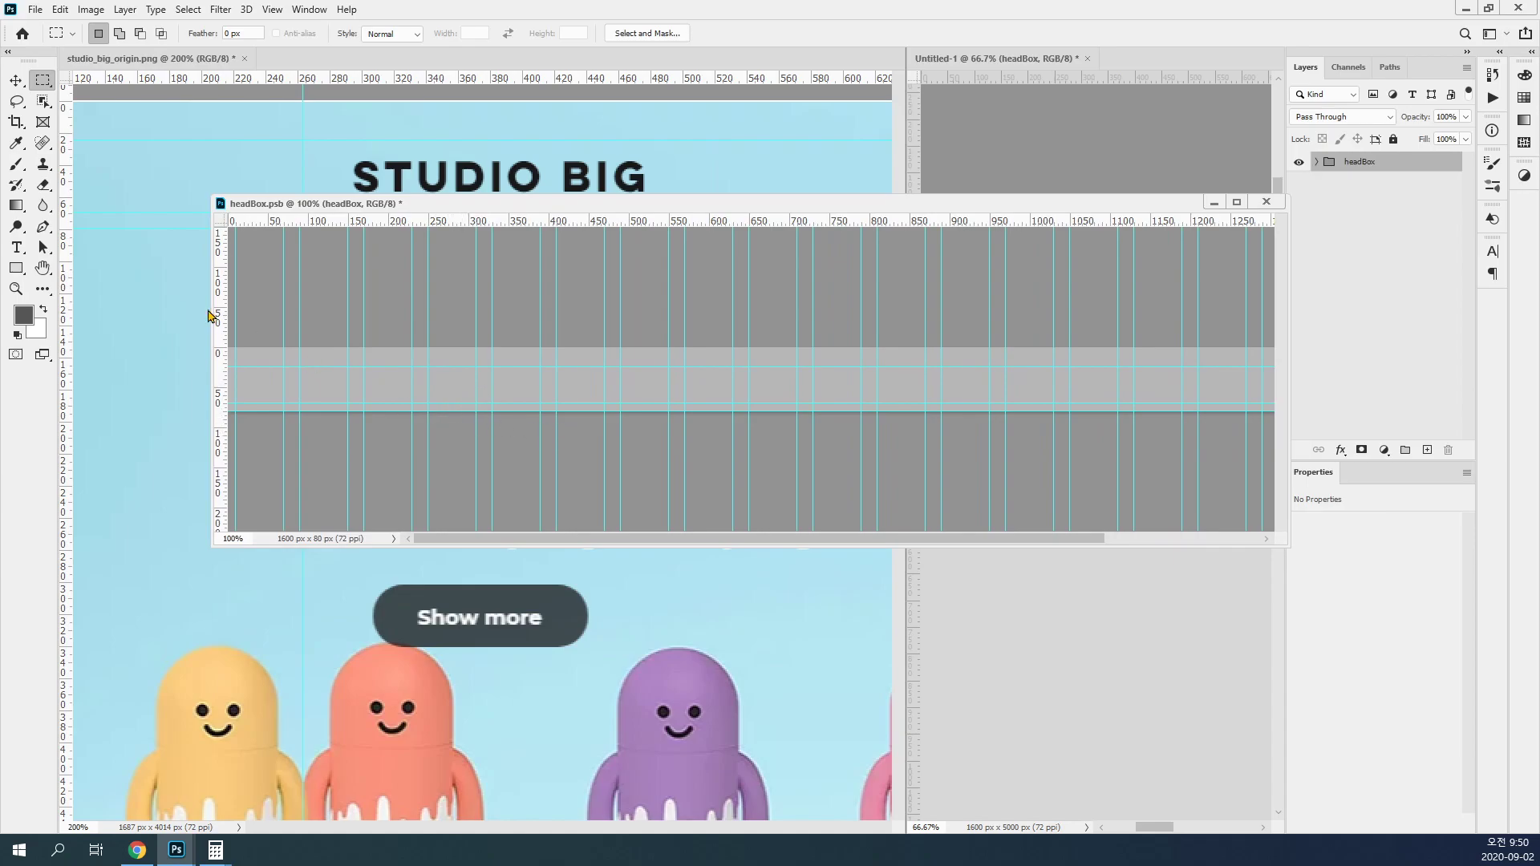
key(ctrl+minus)
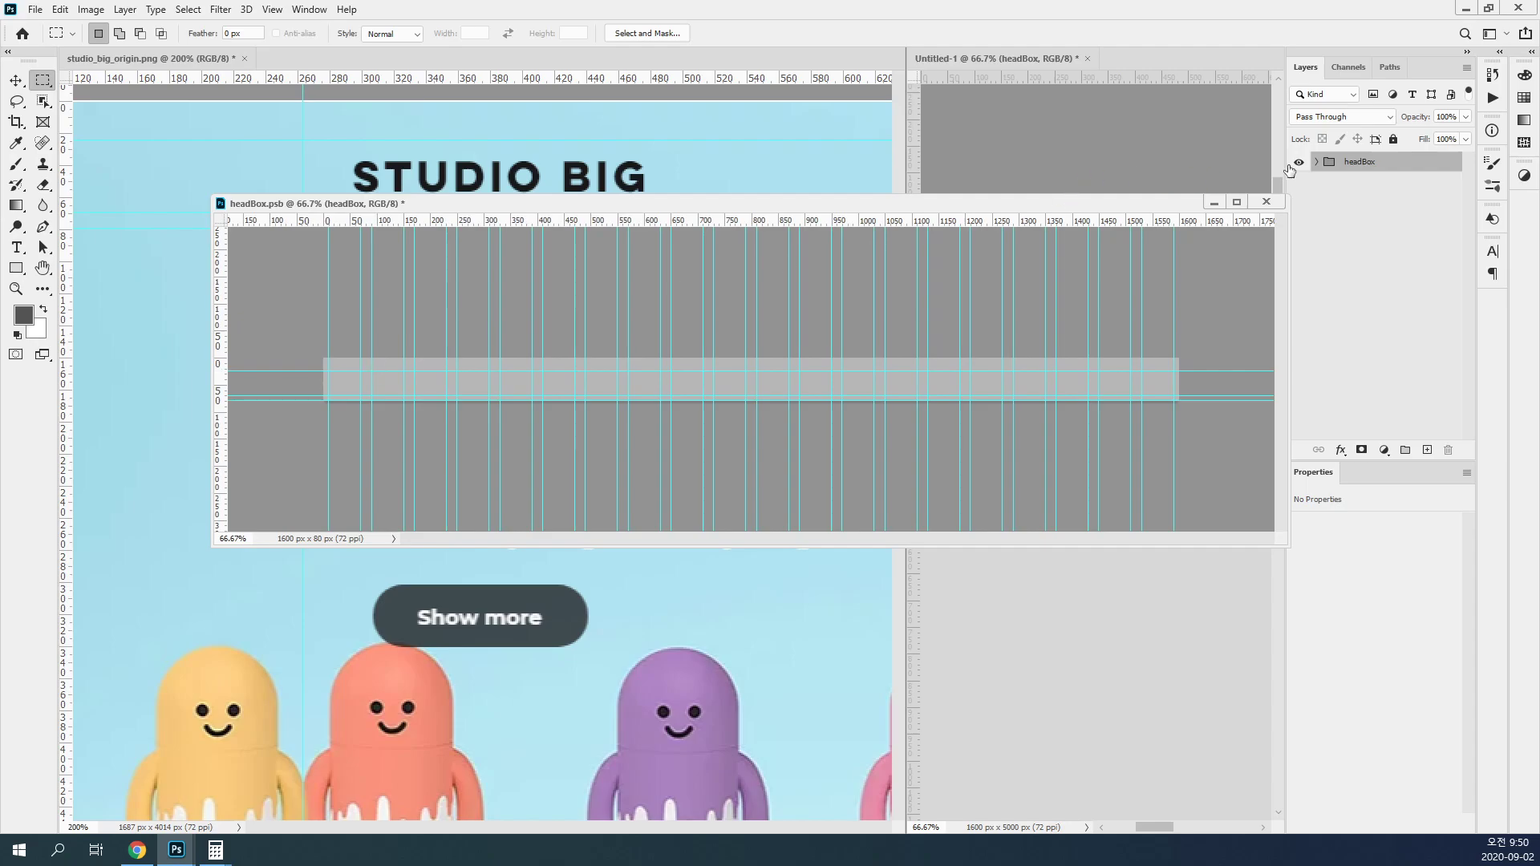
Step: Expand the headBox group and narrow Layer 2's gray bar to 1260 px wide, centered, leaving its height unchanged
click(1317, 163)
click(1402, 185)
key(ctrl+t)
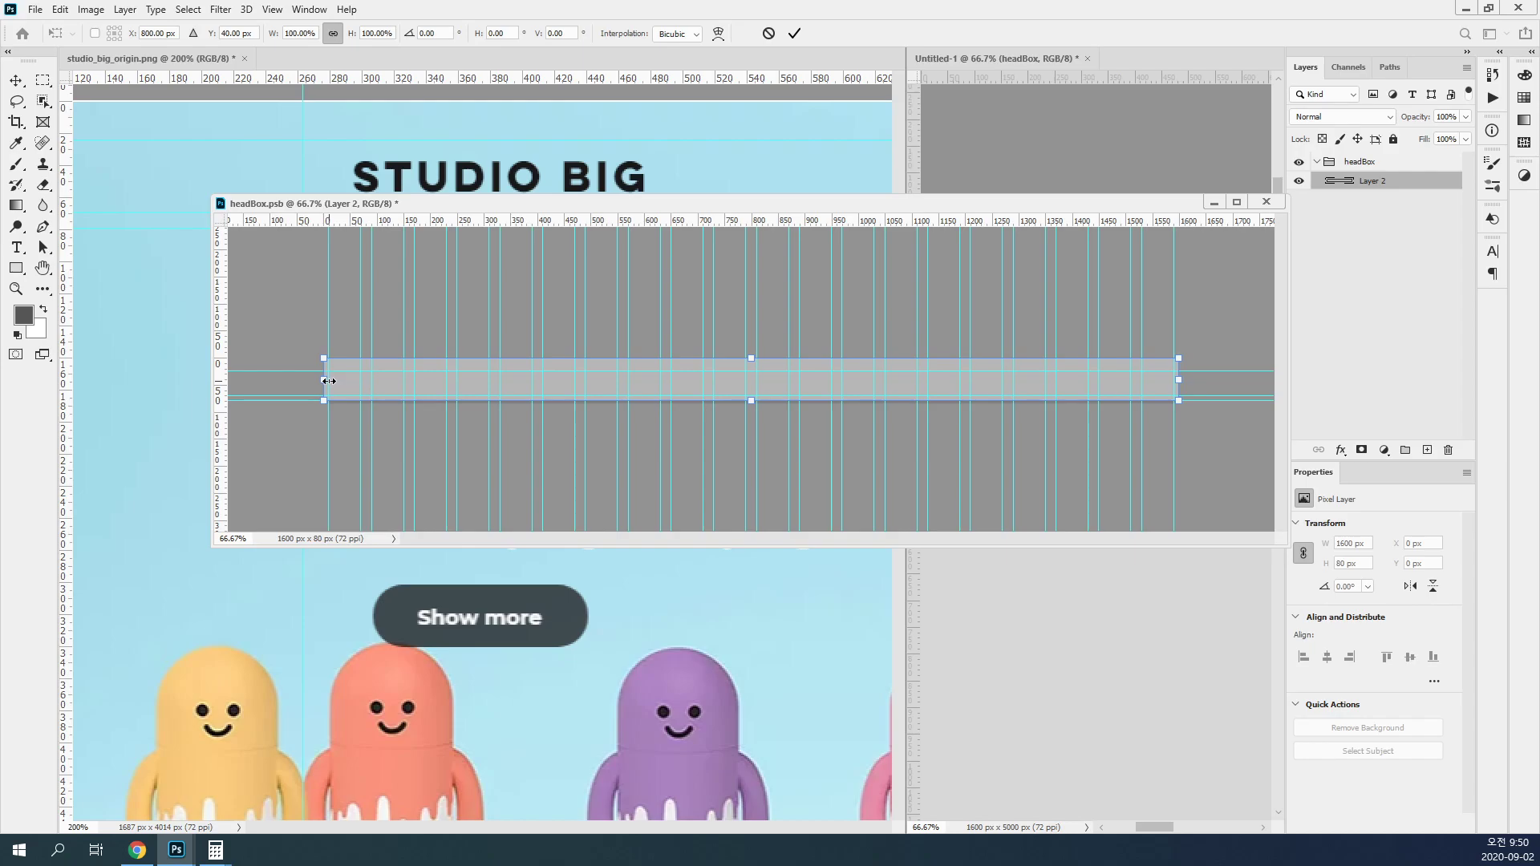
mouse_move(329, 381)
mouse_down()
mouse_move(375, 380)
mouse_move(325, 380)
mouse_up()
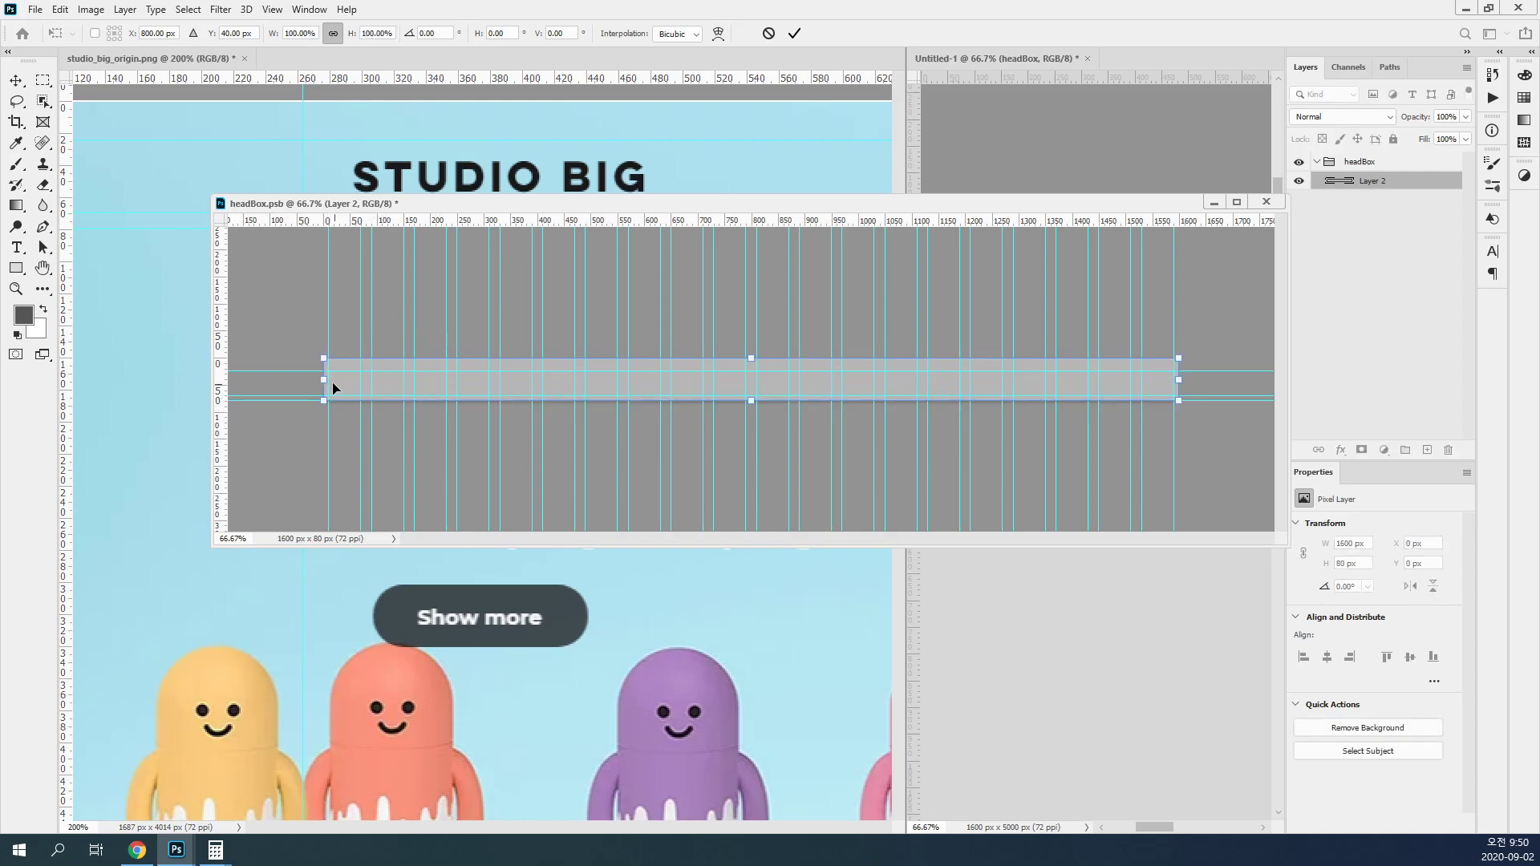
click(332, 33)
drag(324, 382, 417, 378)
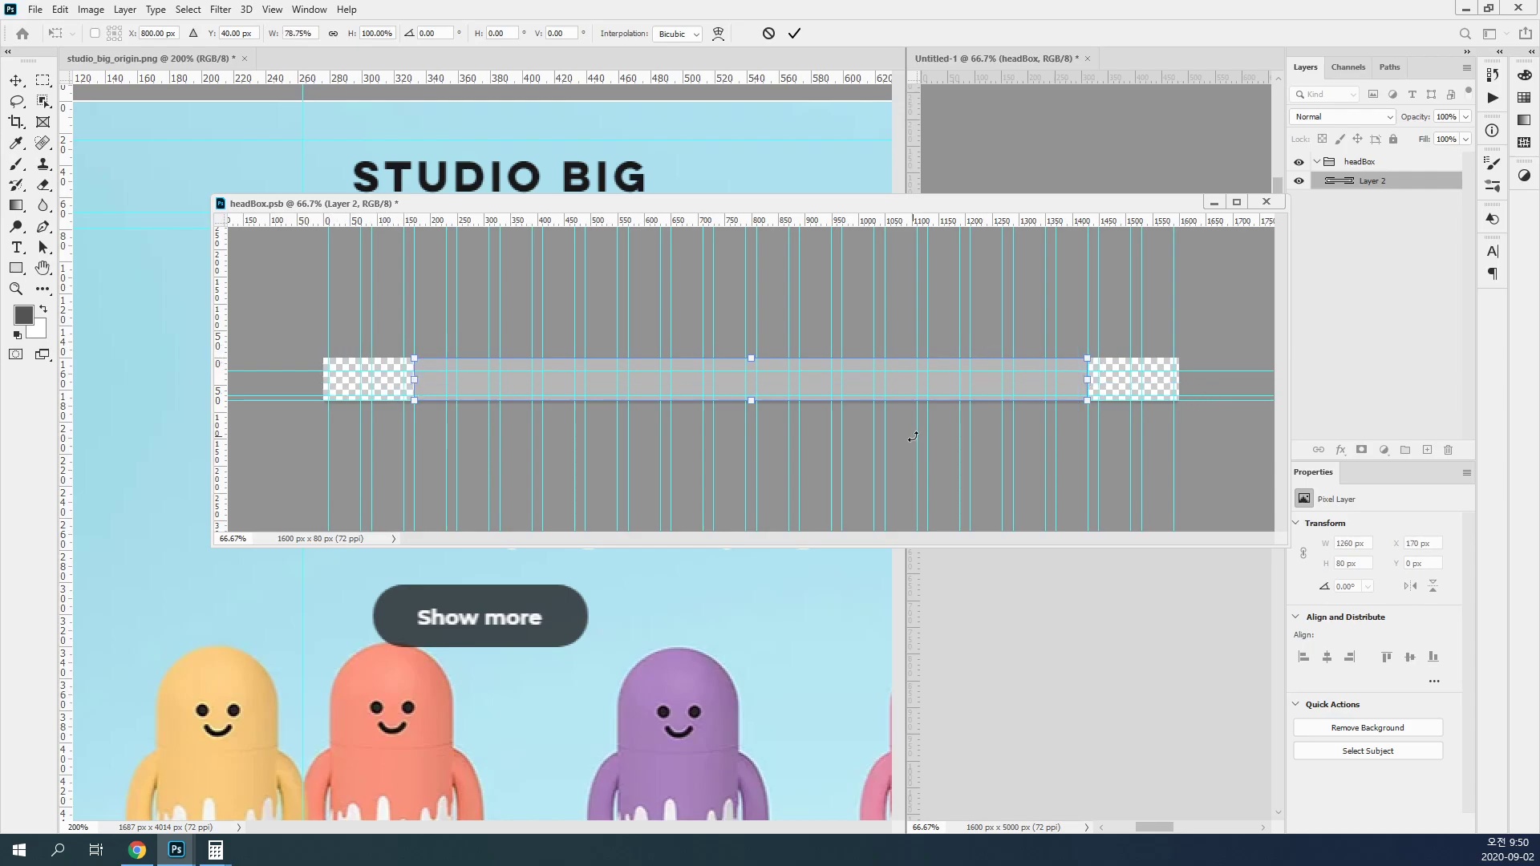
key(Return)
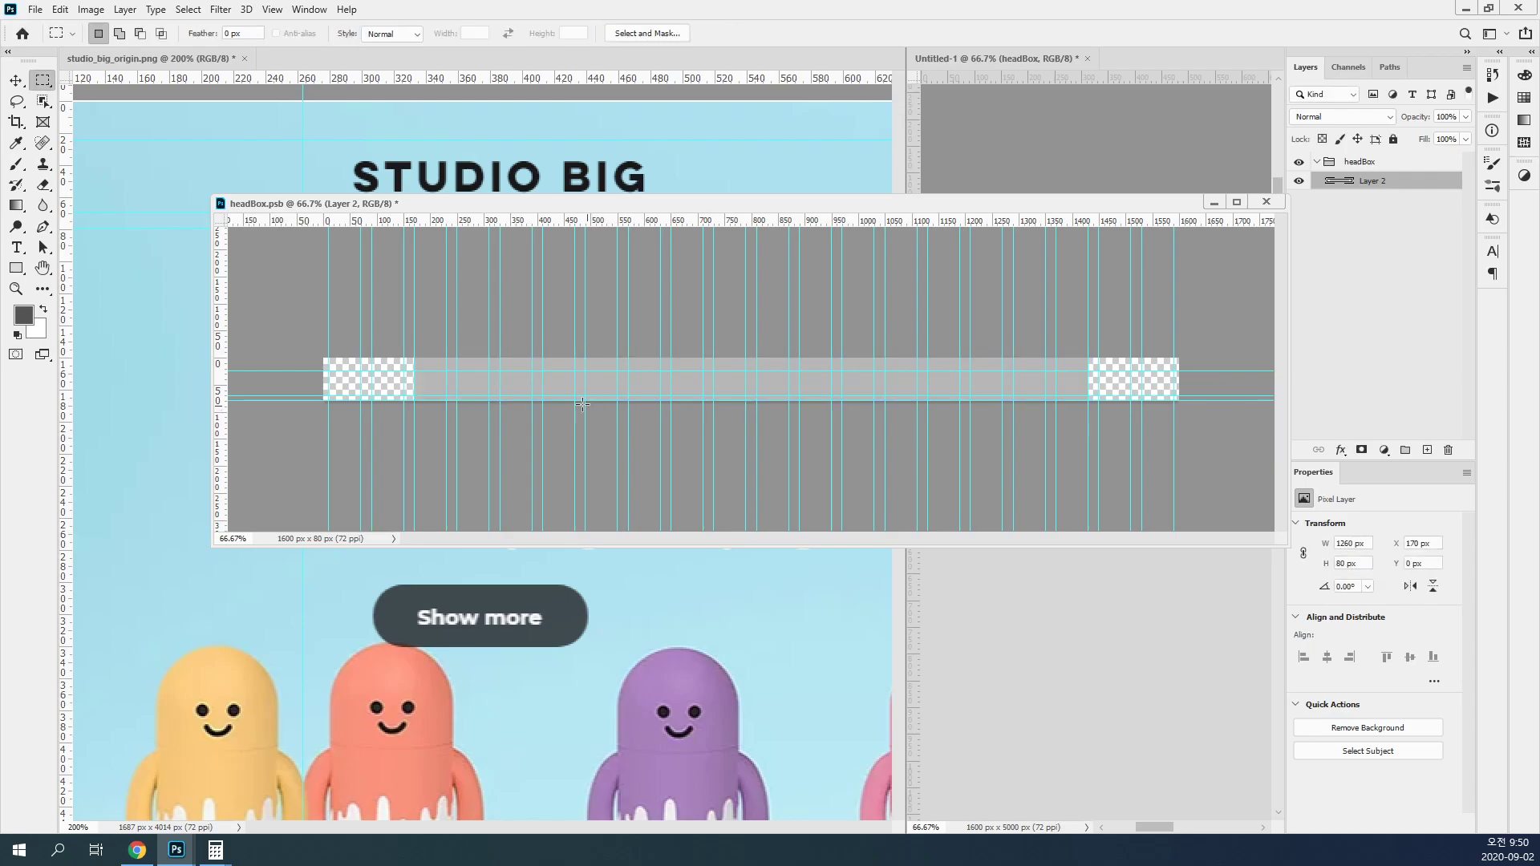
Step: Add a layer named logo and draw a 300 × 45 px rectangle at X 170, Y 25 px between the horizontal guides
ctrl+click(479, 427)
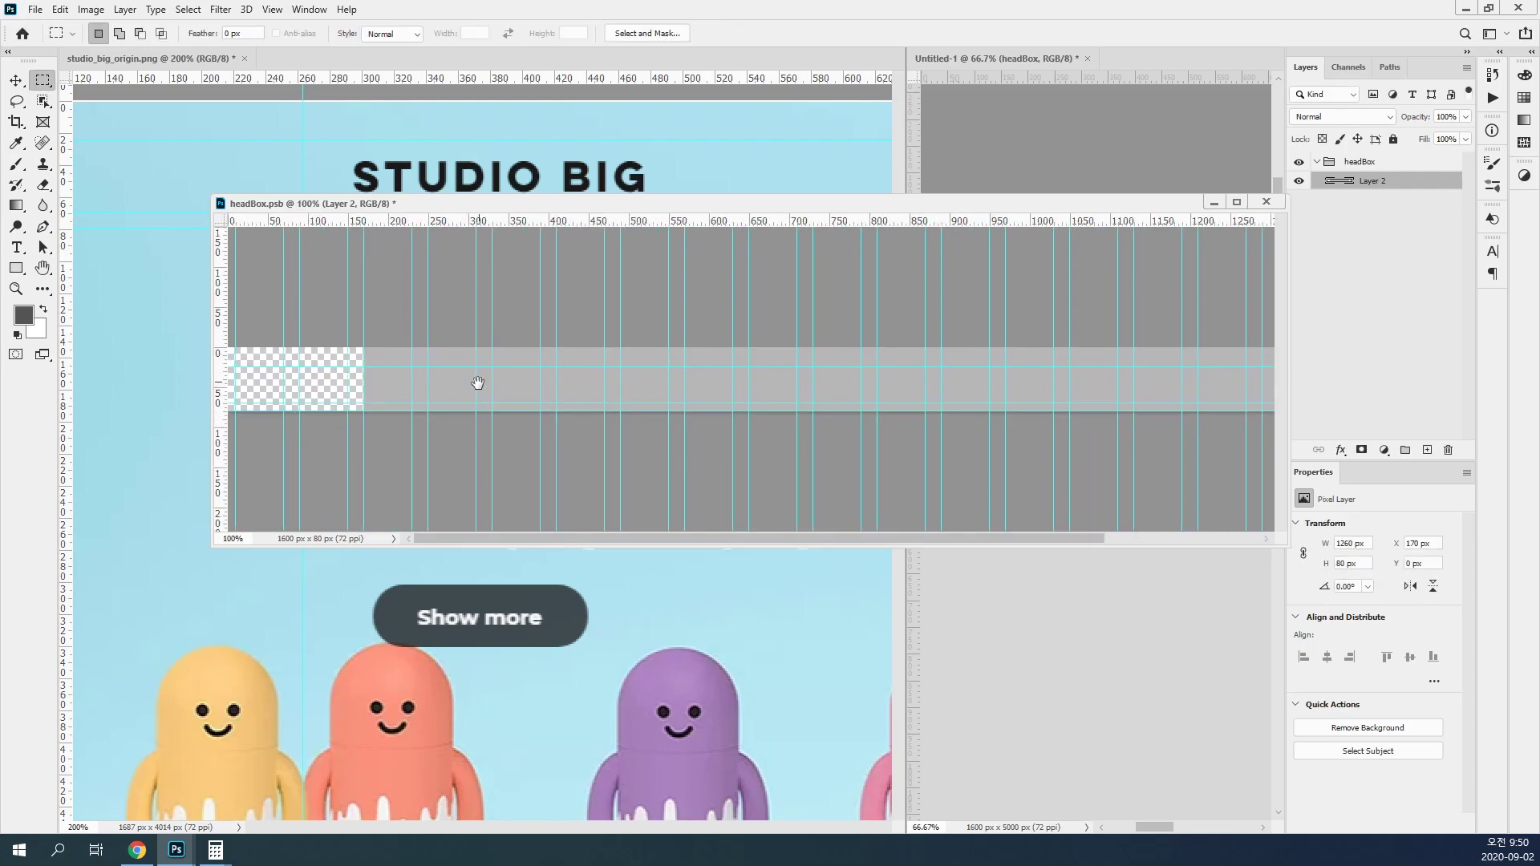
click(18, 270)
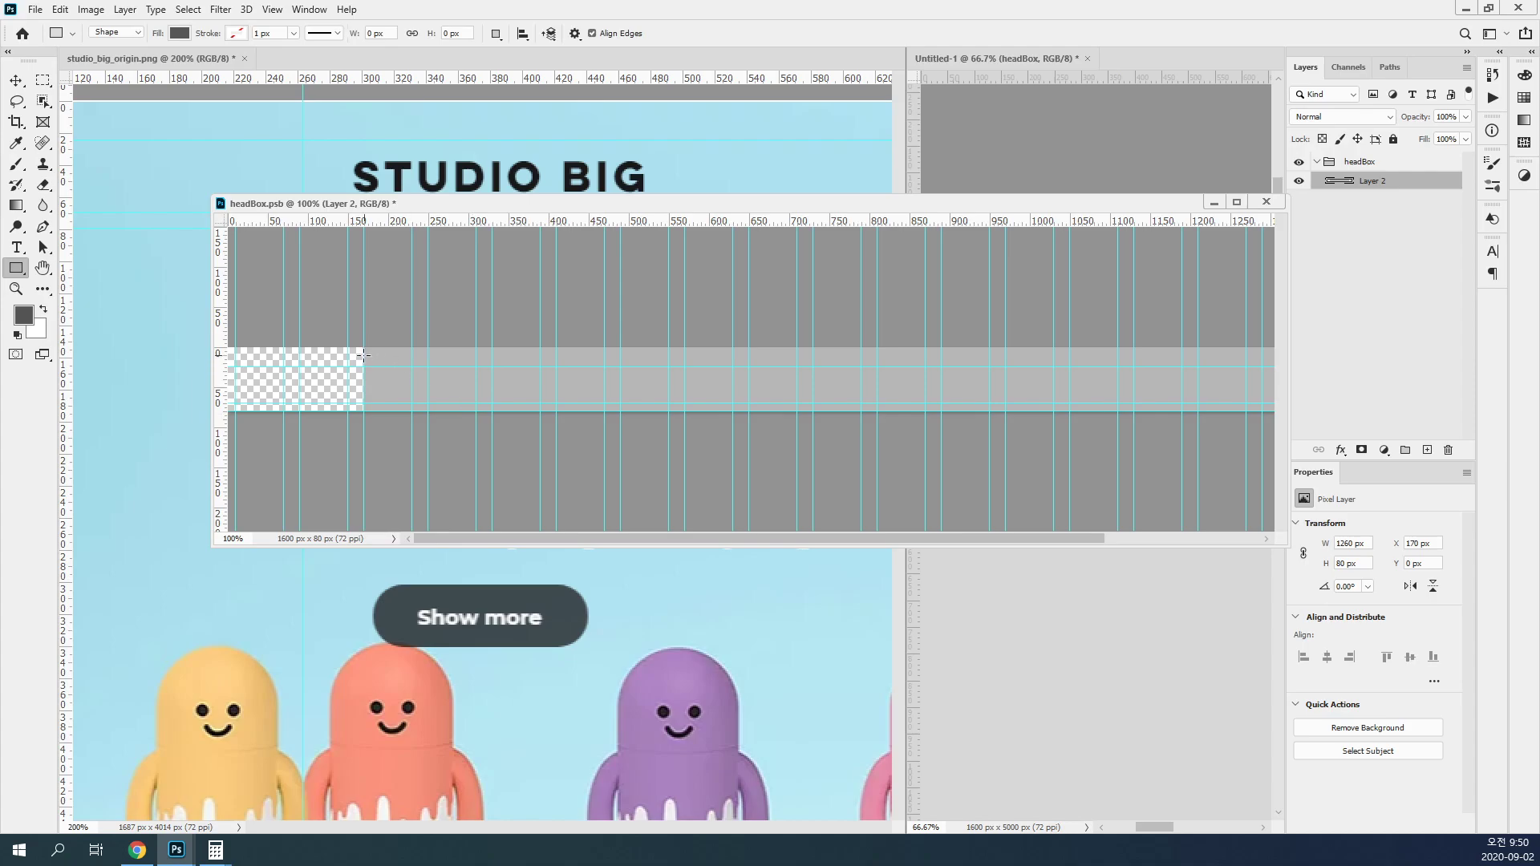
click(1426, 450)
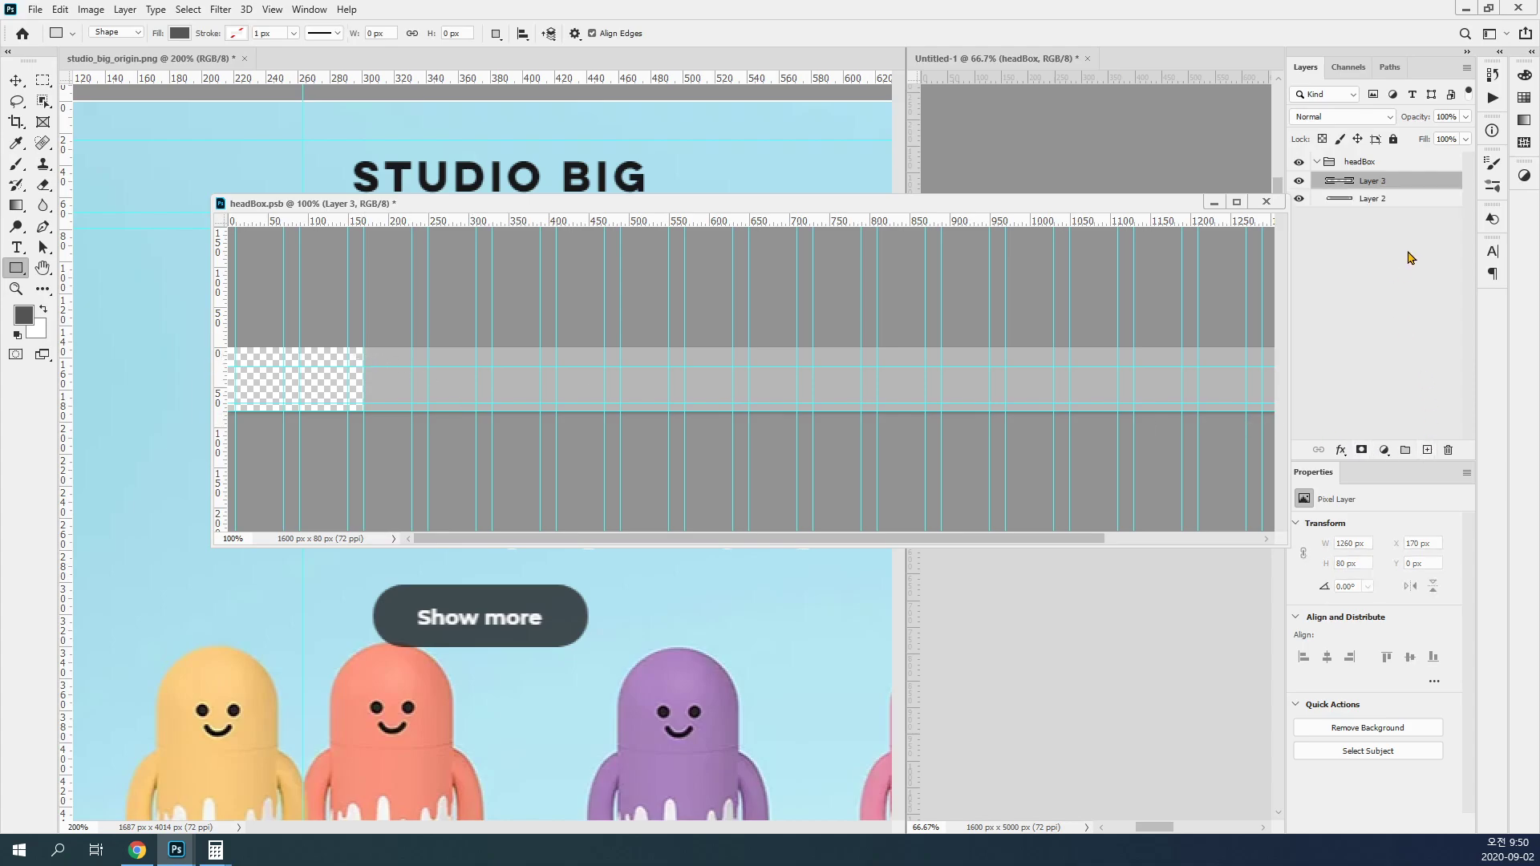
double_click(1376, 181)
text(logo)
key(Return)
drag(364, 368, 604, 402)
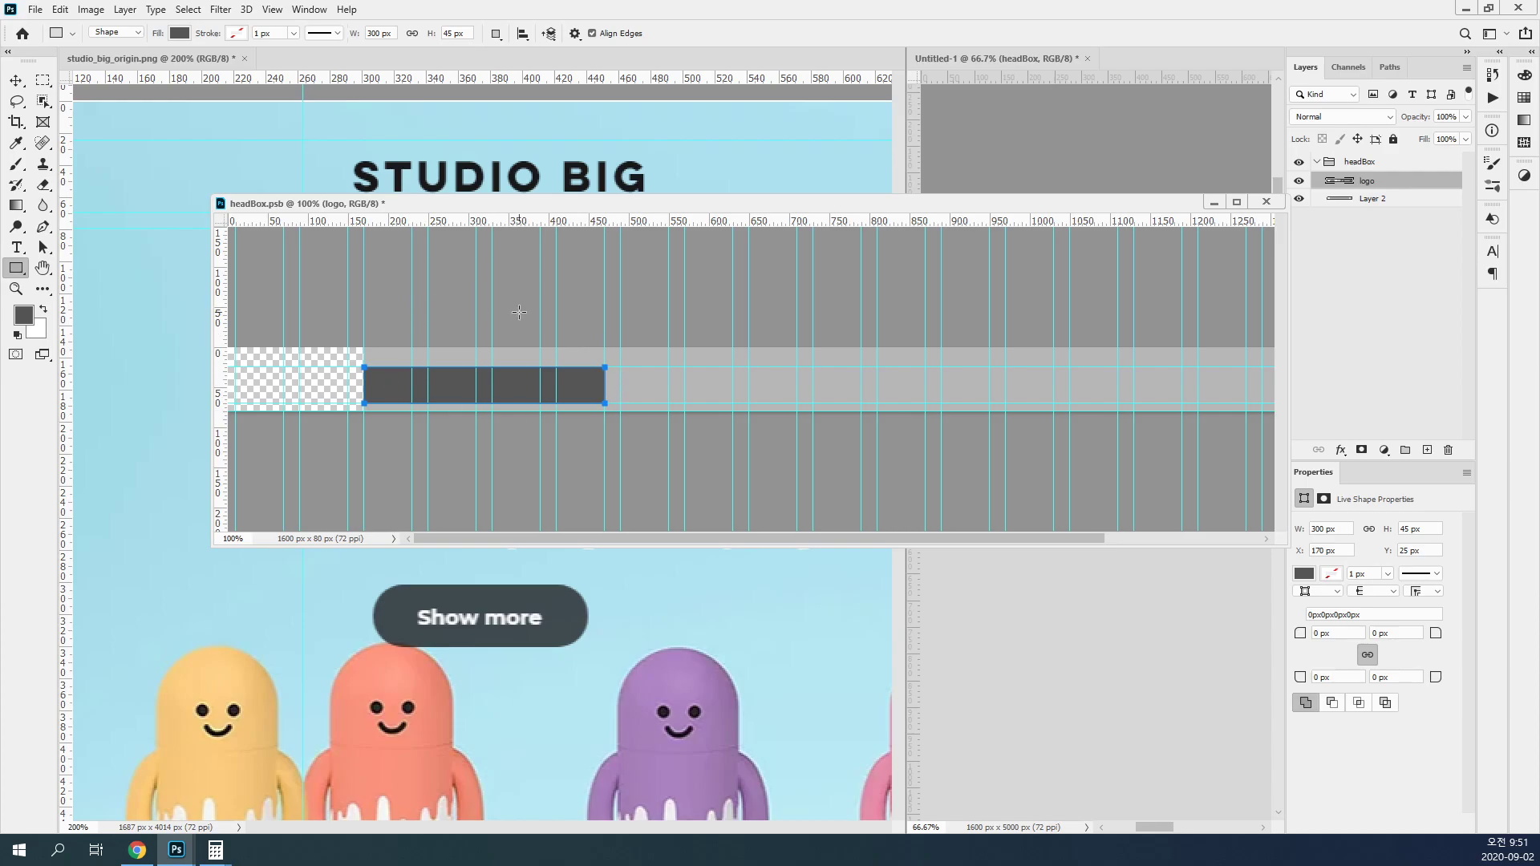
Step: Enlarge the layer thumbnails by one size and set their contents to Layer Bounds
double_click(1335, 186)
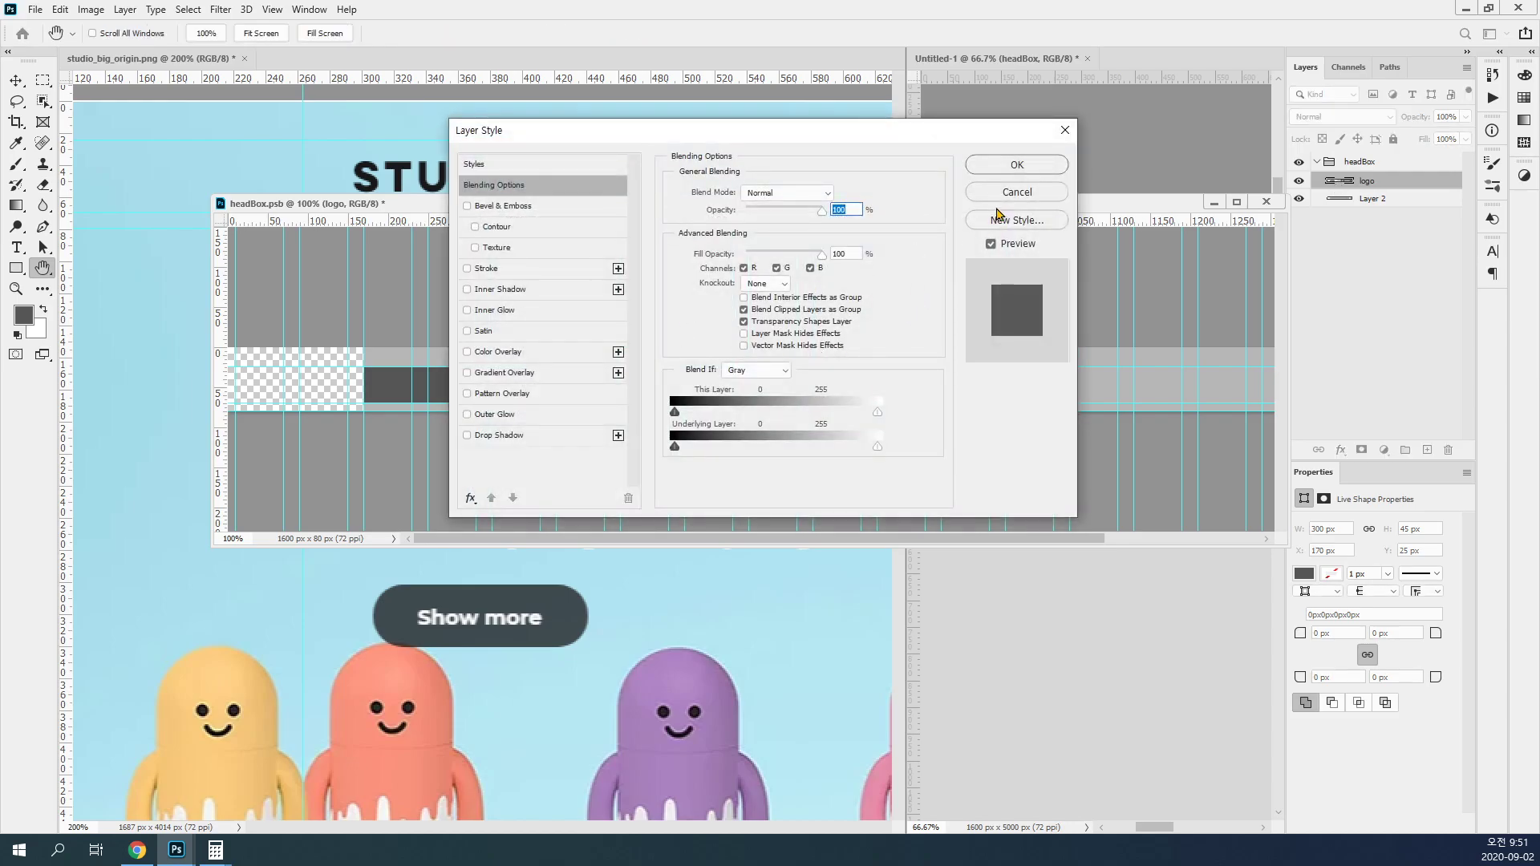
click(1012, 192)
click(1466, 67)
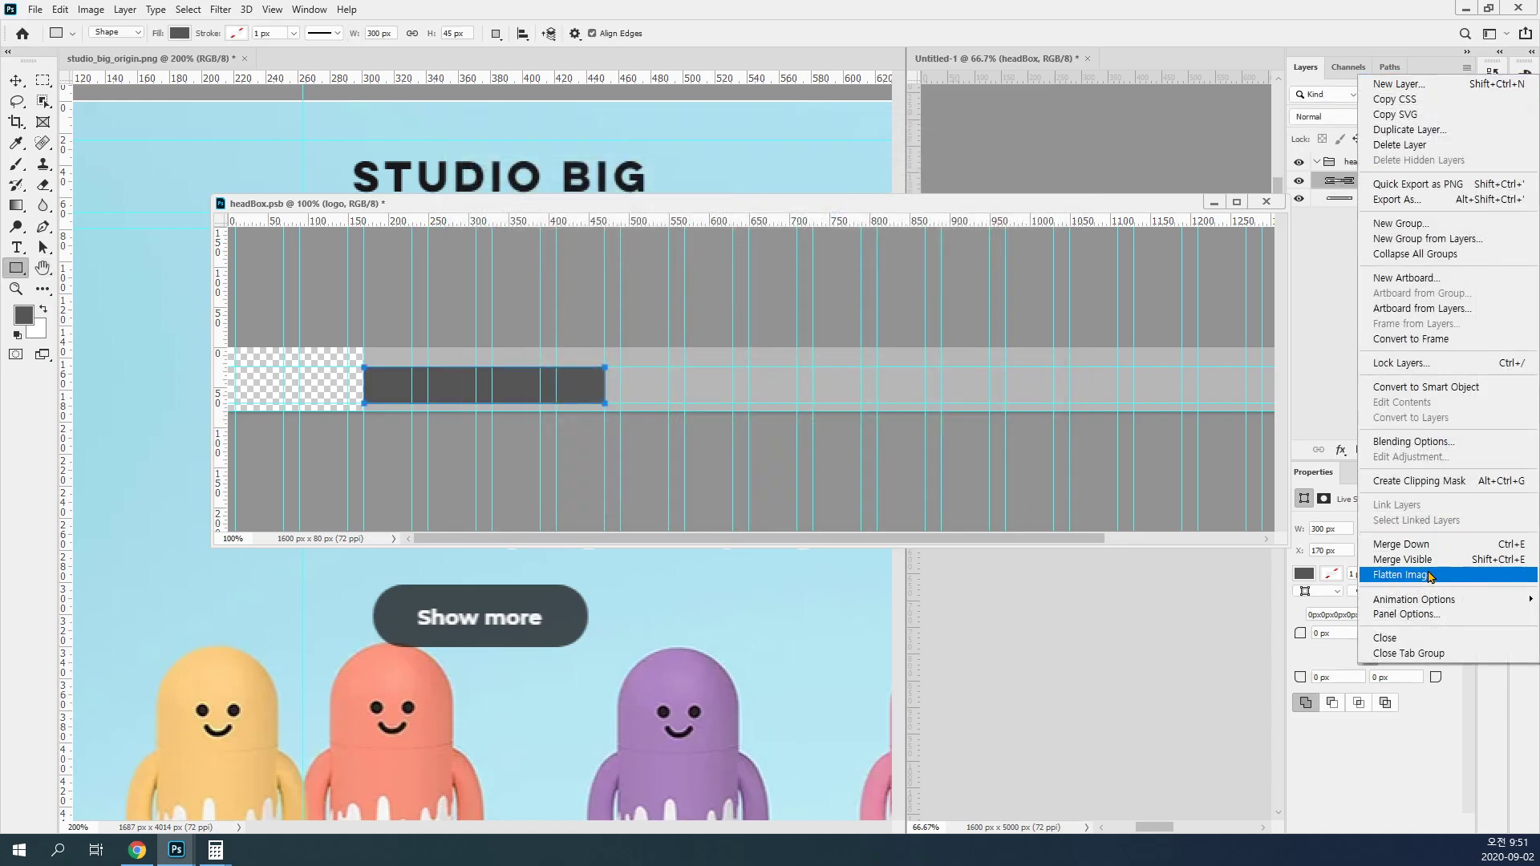
click(1411, 614)
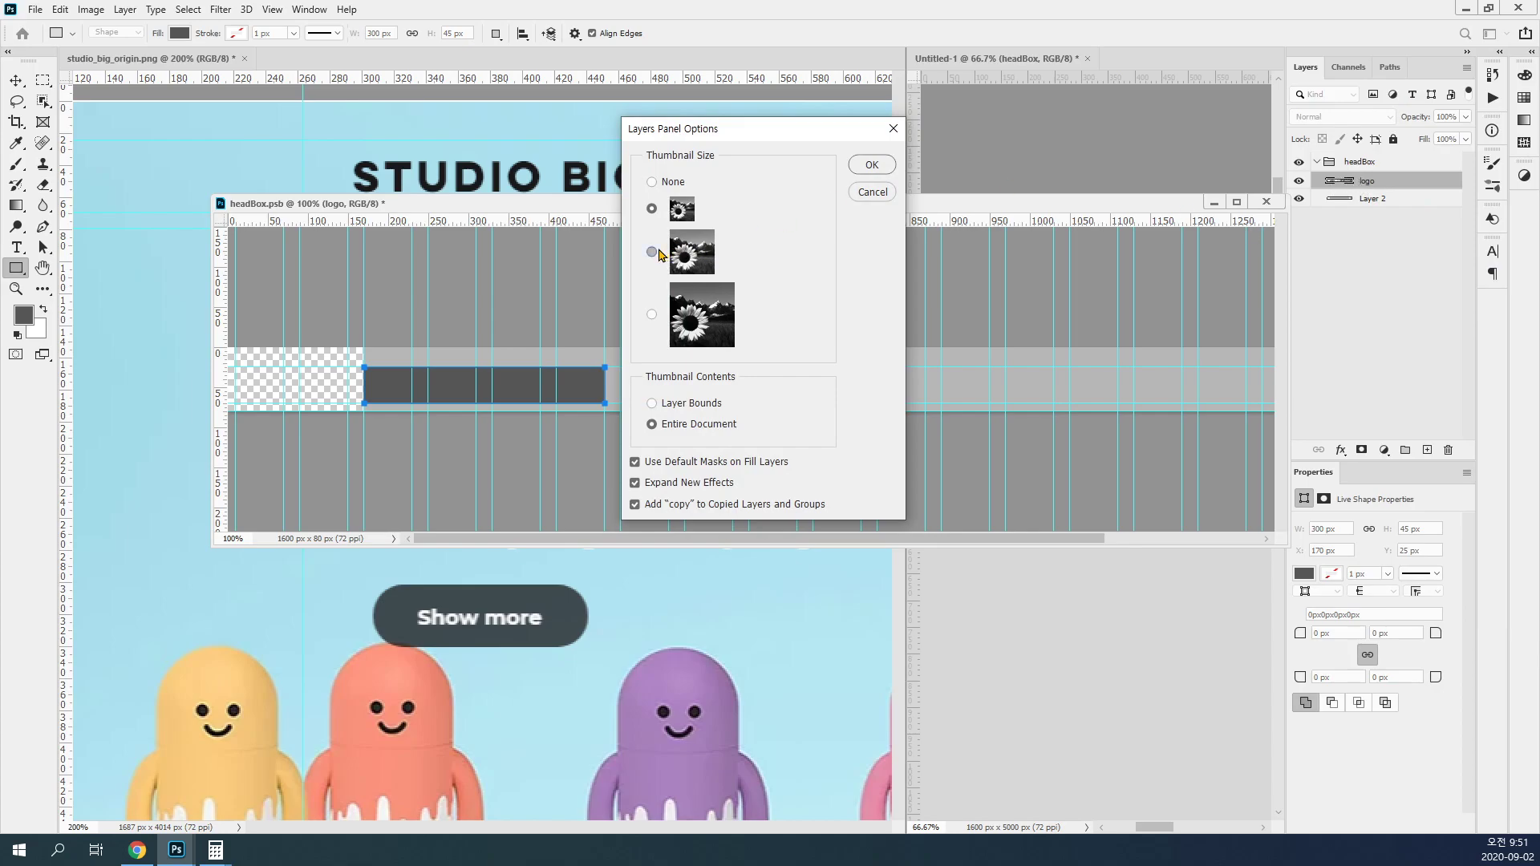
click(718, 407)
click(872, 169)
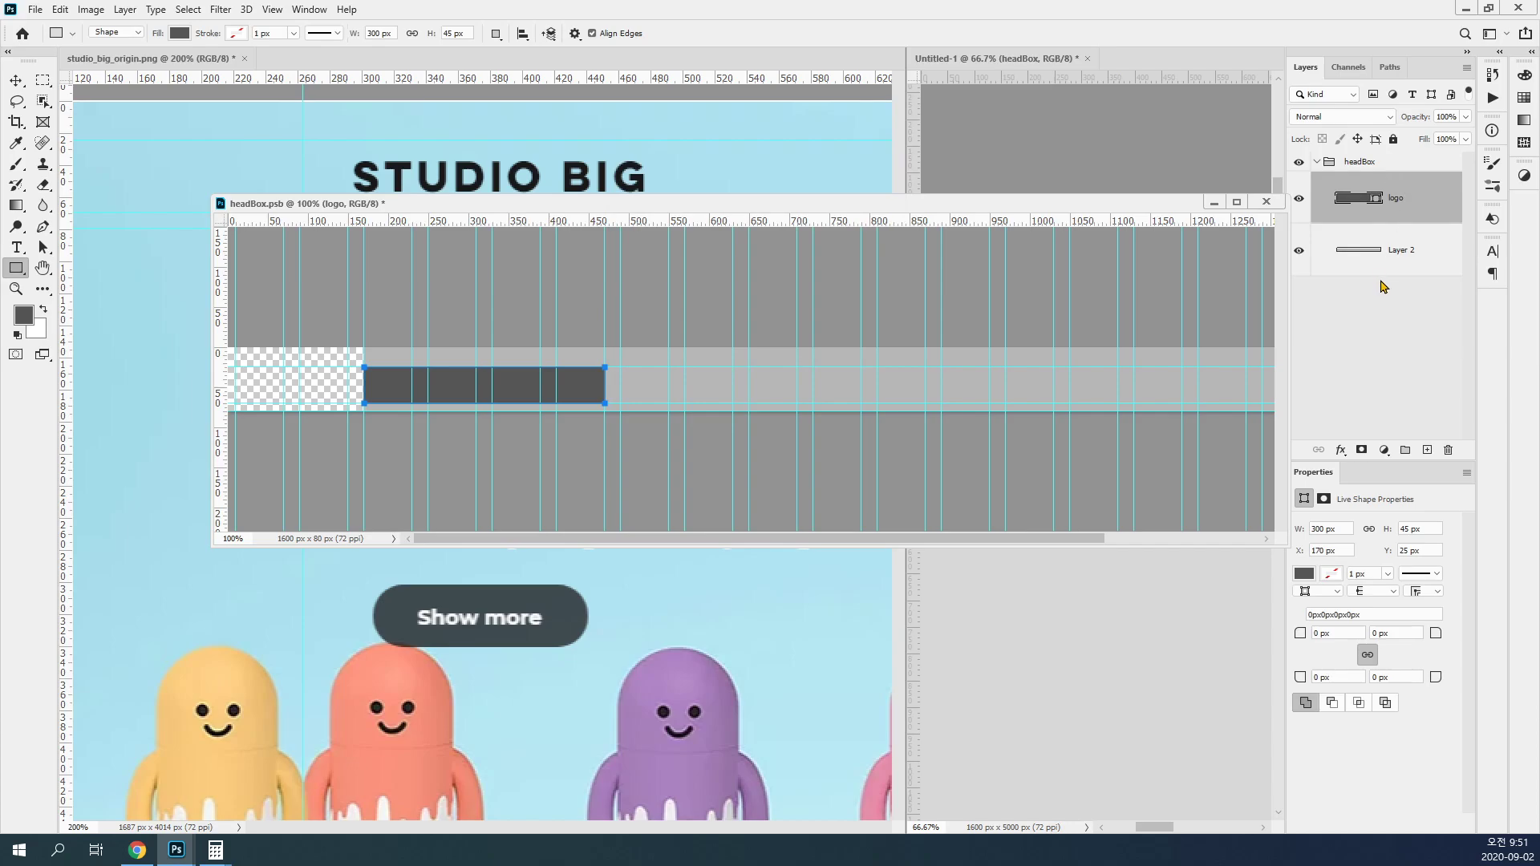
Step: Change the logo rectangle's fill color to ffffff and deselect the shape
double_click(1352, 205)
text(ffffff)
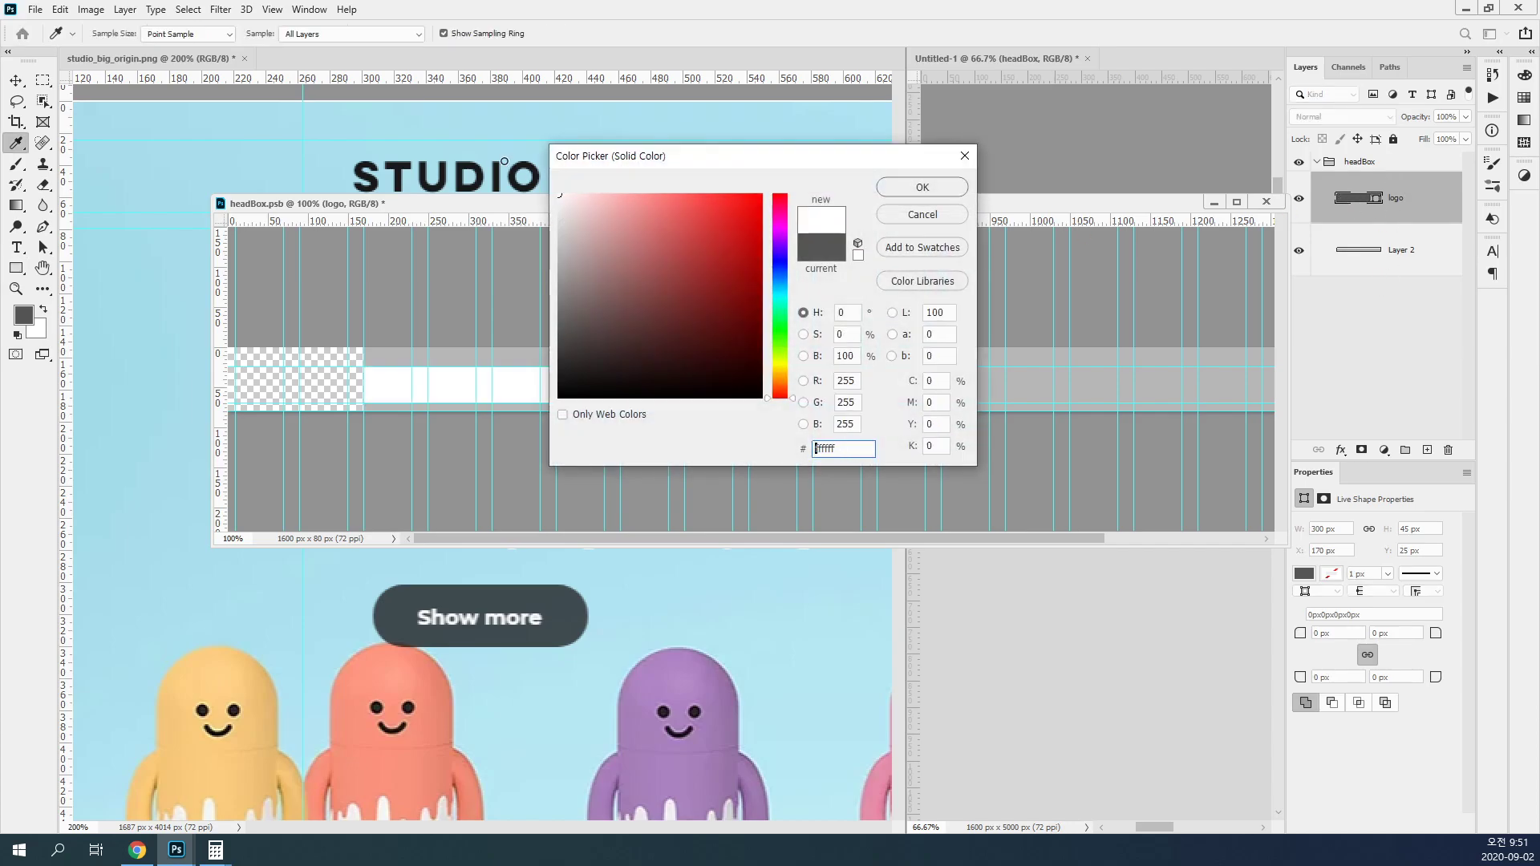
click(913, 193)
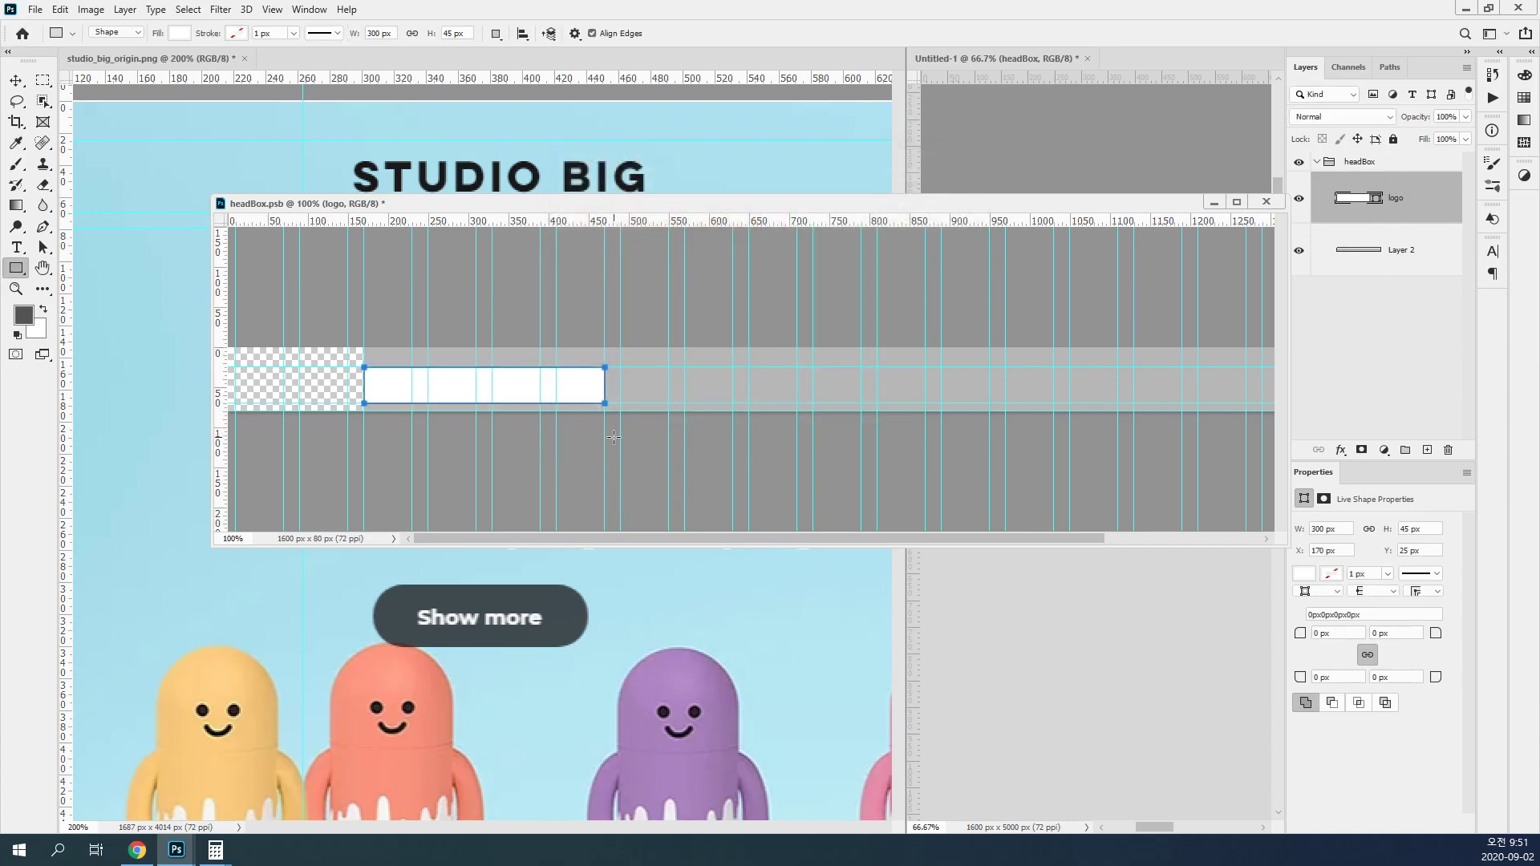
click(16, 81)
click(640, 465)
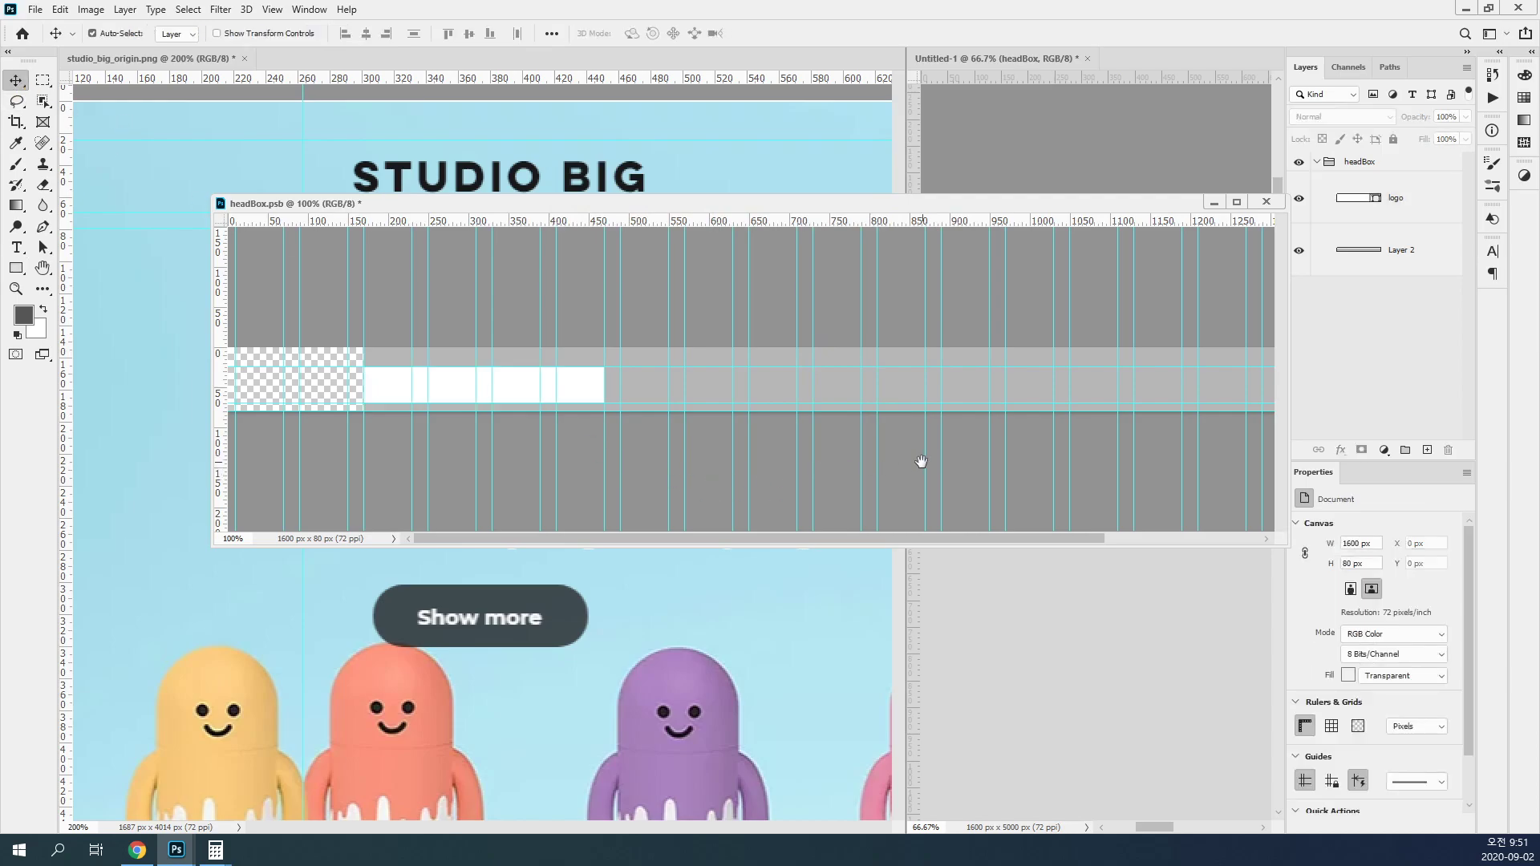
Step: Add a vertical guide at the reference navigation menu's left edge and marquee the menu between the guides, about 589 × 45 px
drag(1062, 457, 825, 443)
drag(706, 205, 808, 515)
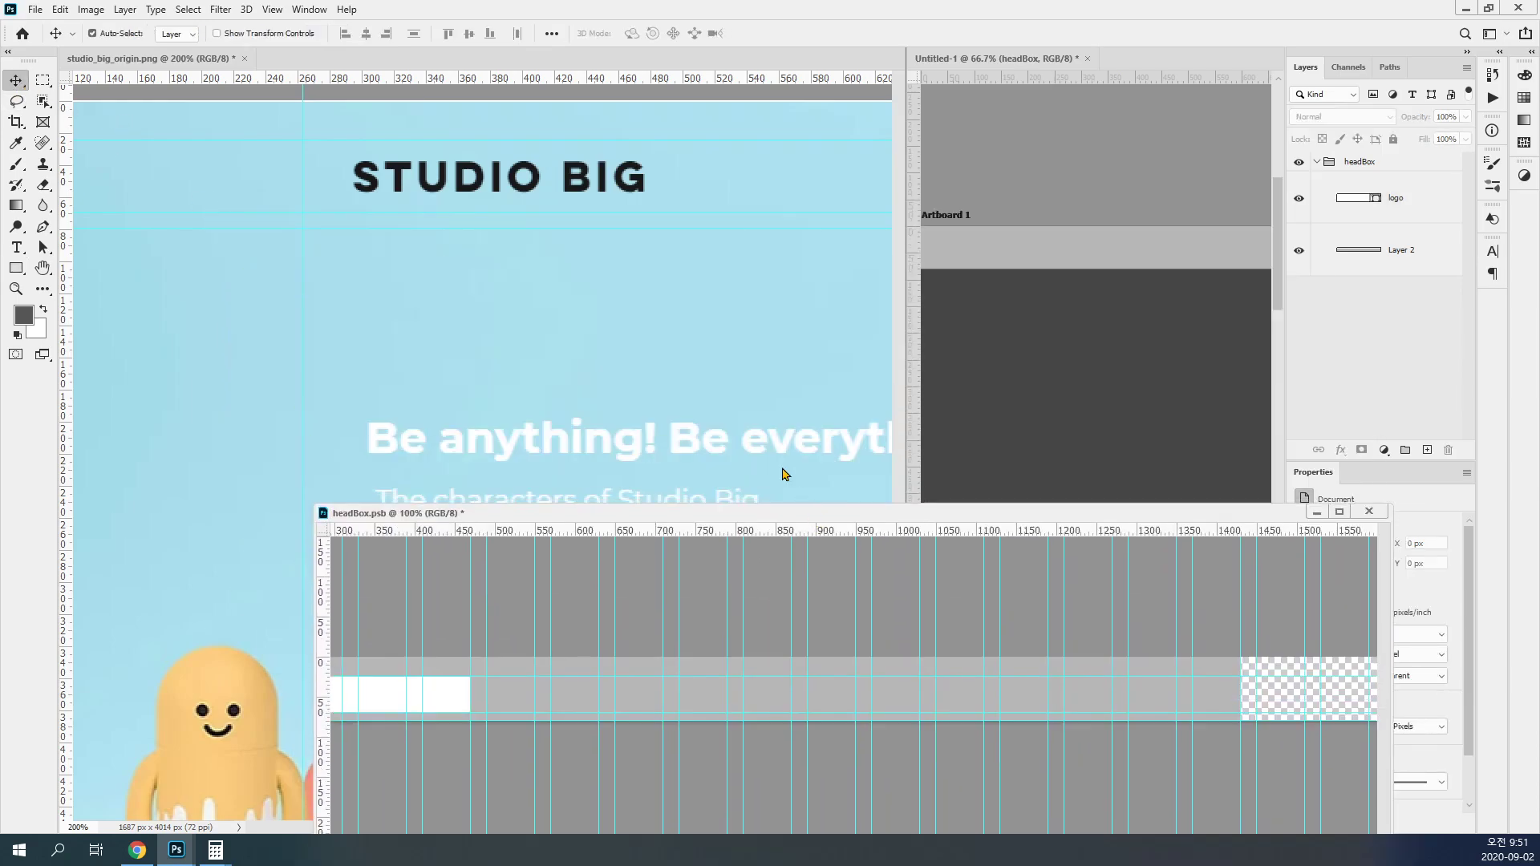
click(688, 339)
drag(753, 293, 393, 292)
drag(652, 299, 160, 276)
key(ctrl+minus)
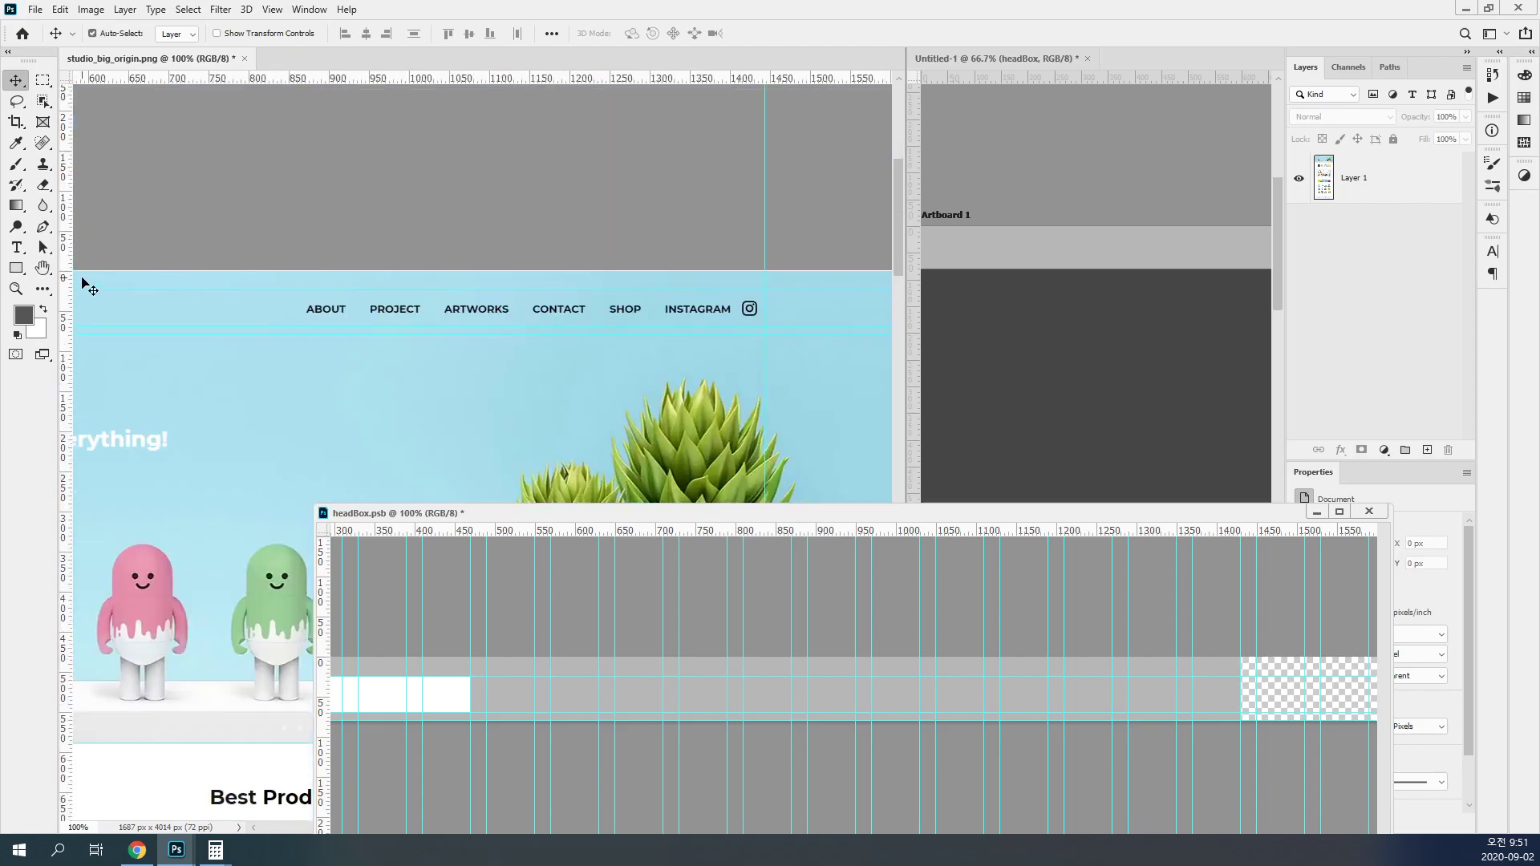
ctrl+click(79, 292)
drag(69, 289, 763, 326)
key(m)
drag(962, 510, 907, 202)
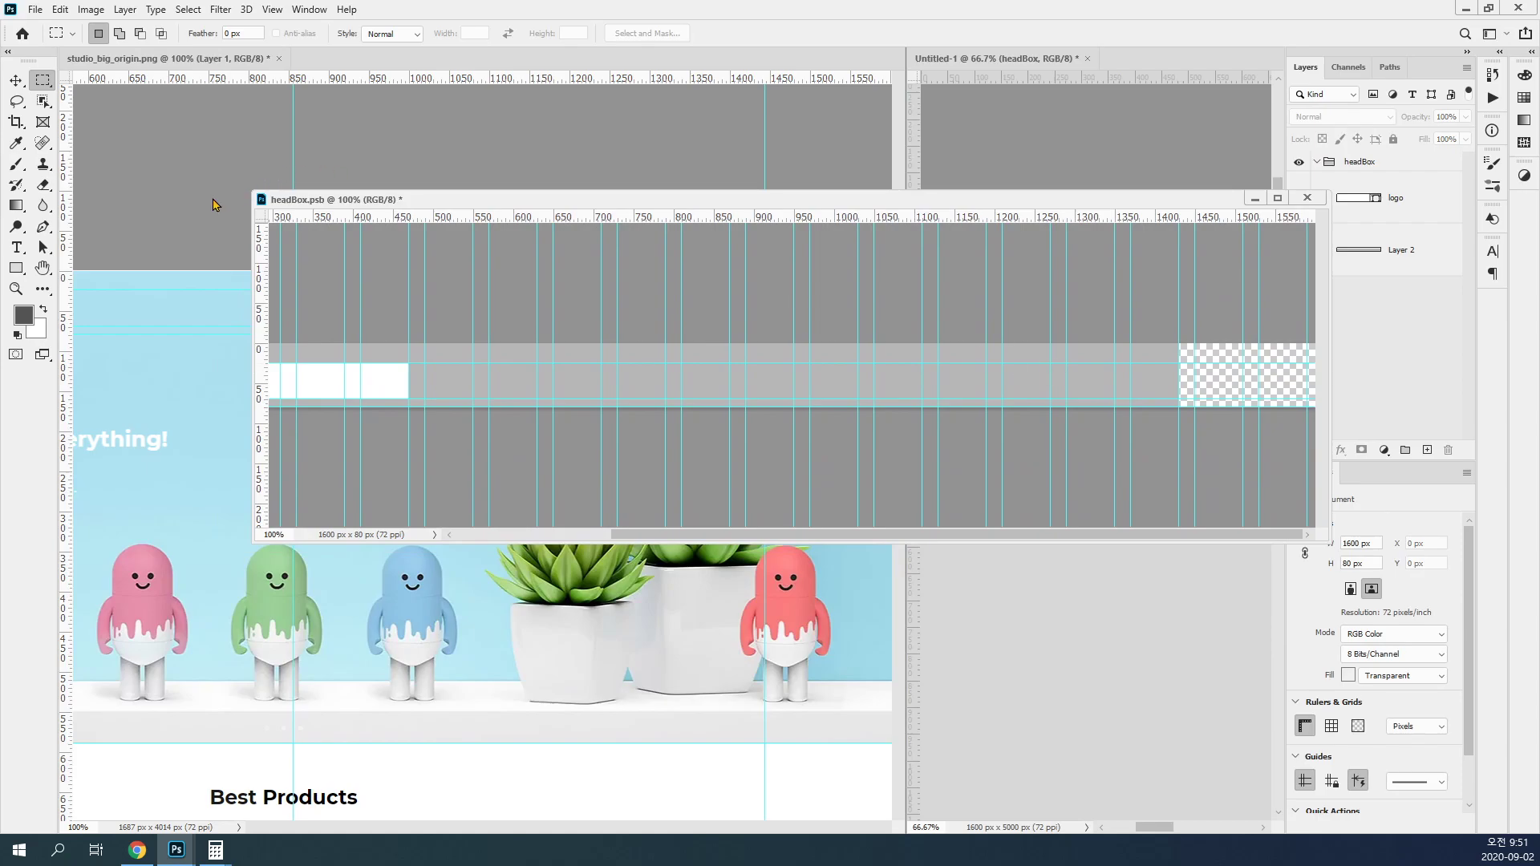
Step: Try to draw the navigation rectangle leftward from the gray bar's right end in headBox.psb, and delete it
click(16, 268)
drag(1177, 364, 729, 396)
drag(746, 397, 704, 399)
key(Delete)
Step: Measure the navigation span between the column guides and the gray bar's right end with marquee selections
ctrl+click(712, 390)
ctrl+click(713, 389)
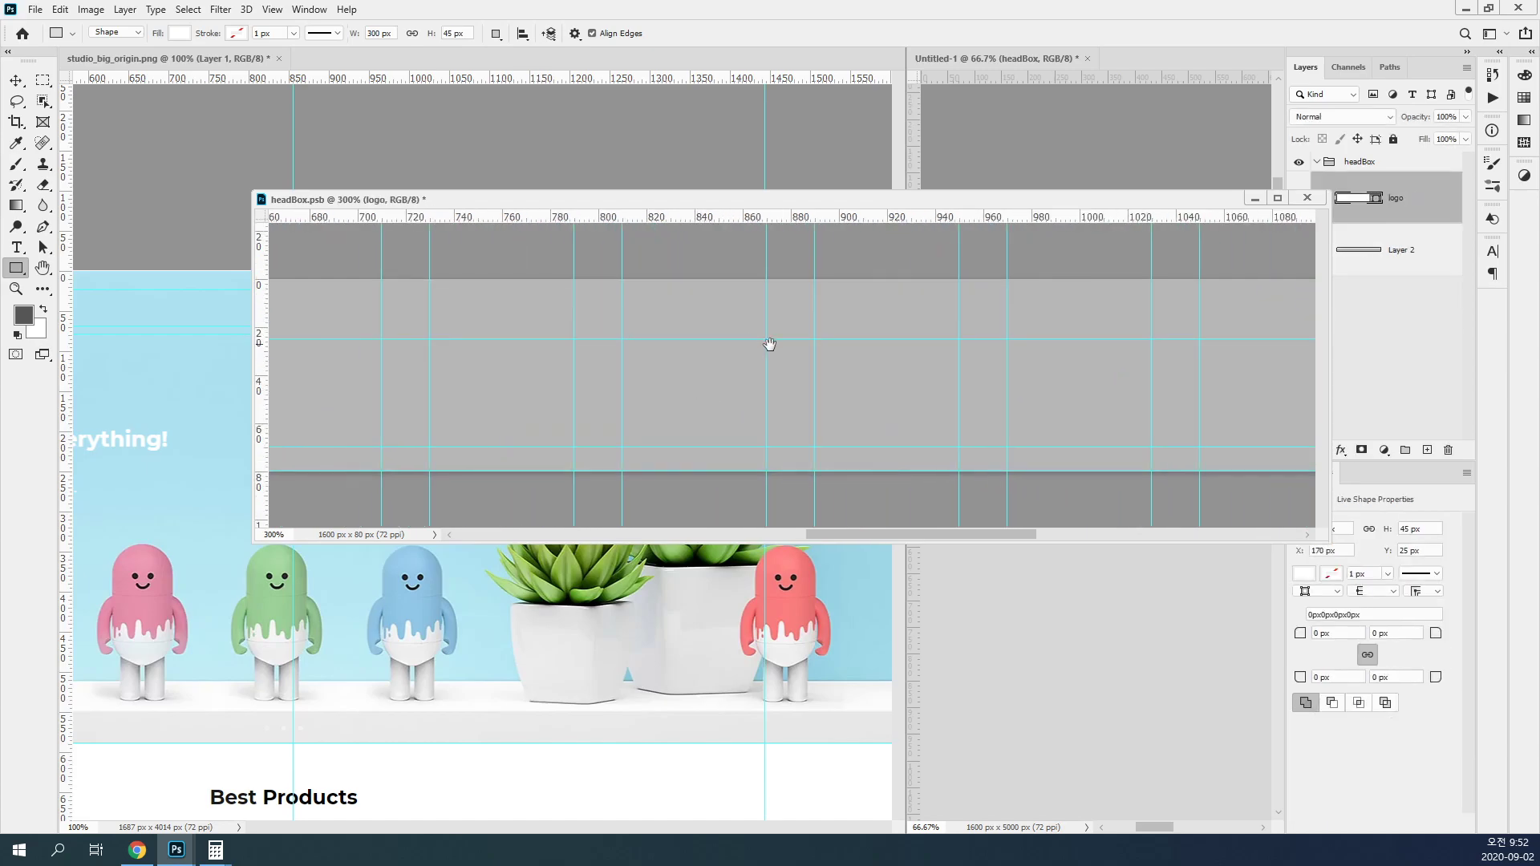
click(43, 80)
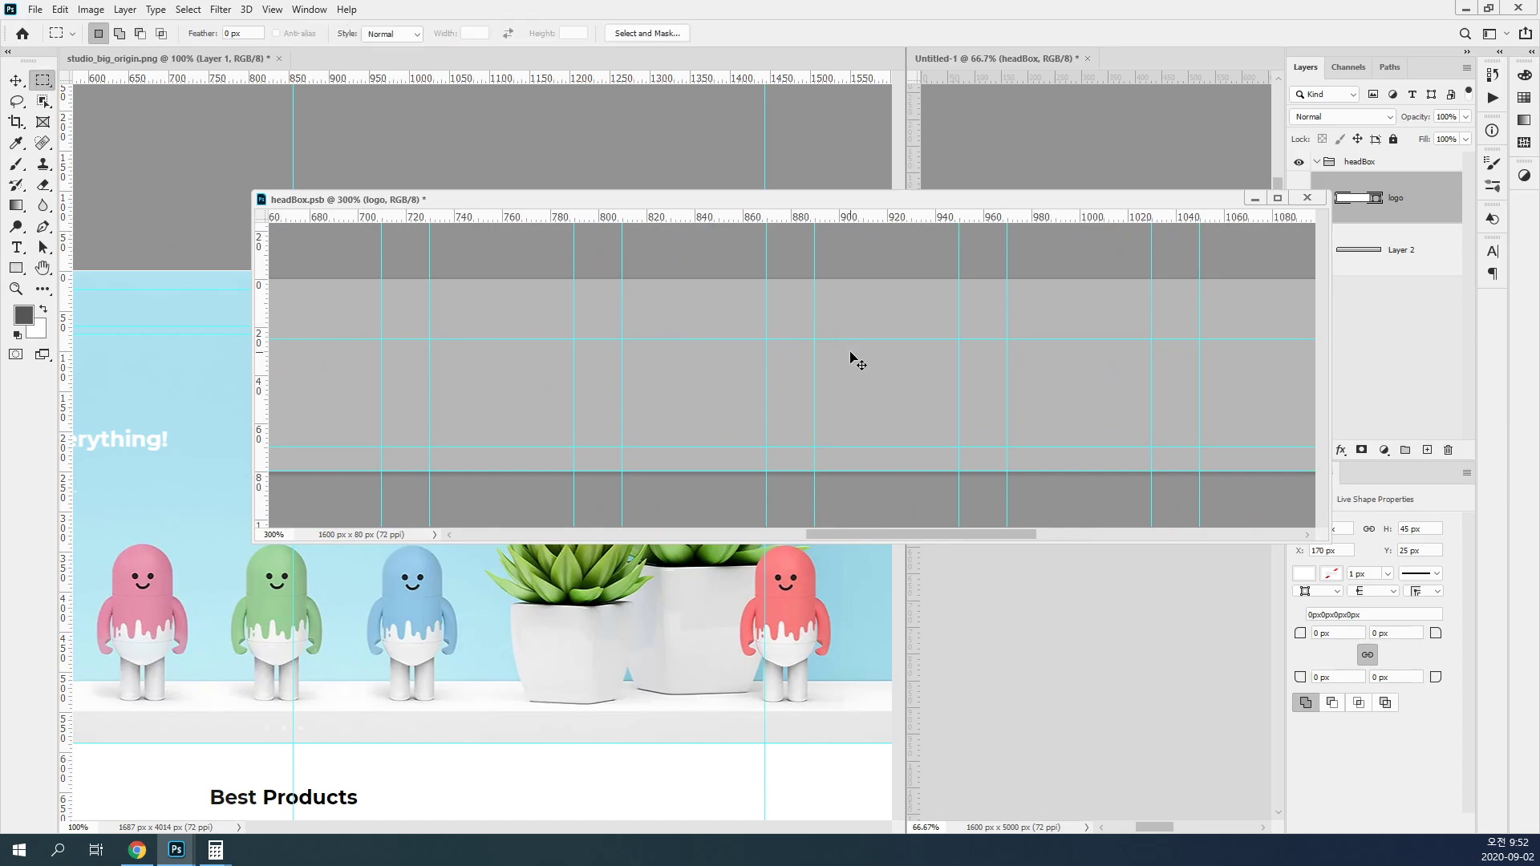
key(ctrl+minus)
key(ctrl+minus)
key(ctrl+minus)
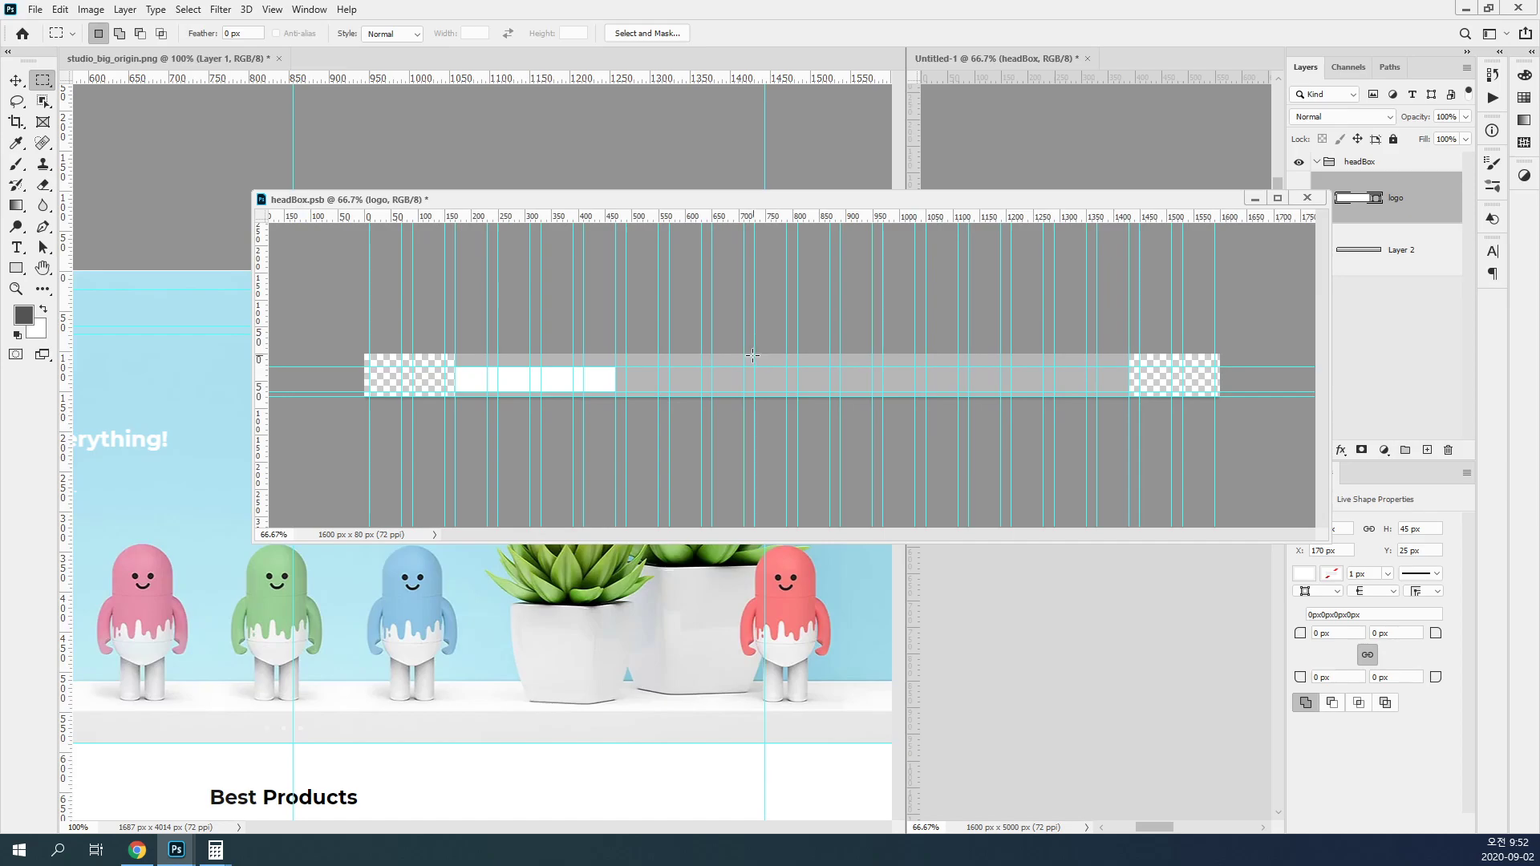
drag(753, 367, 1124, 391)
click(806, 361)
drag(798, 366, 1129, 391)
drag(858, 377, 815, 388)
Step: Measure a single grid column between its guides with a marquee and clear the selection
click(744, 338)
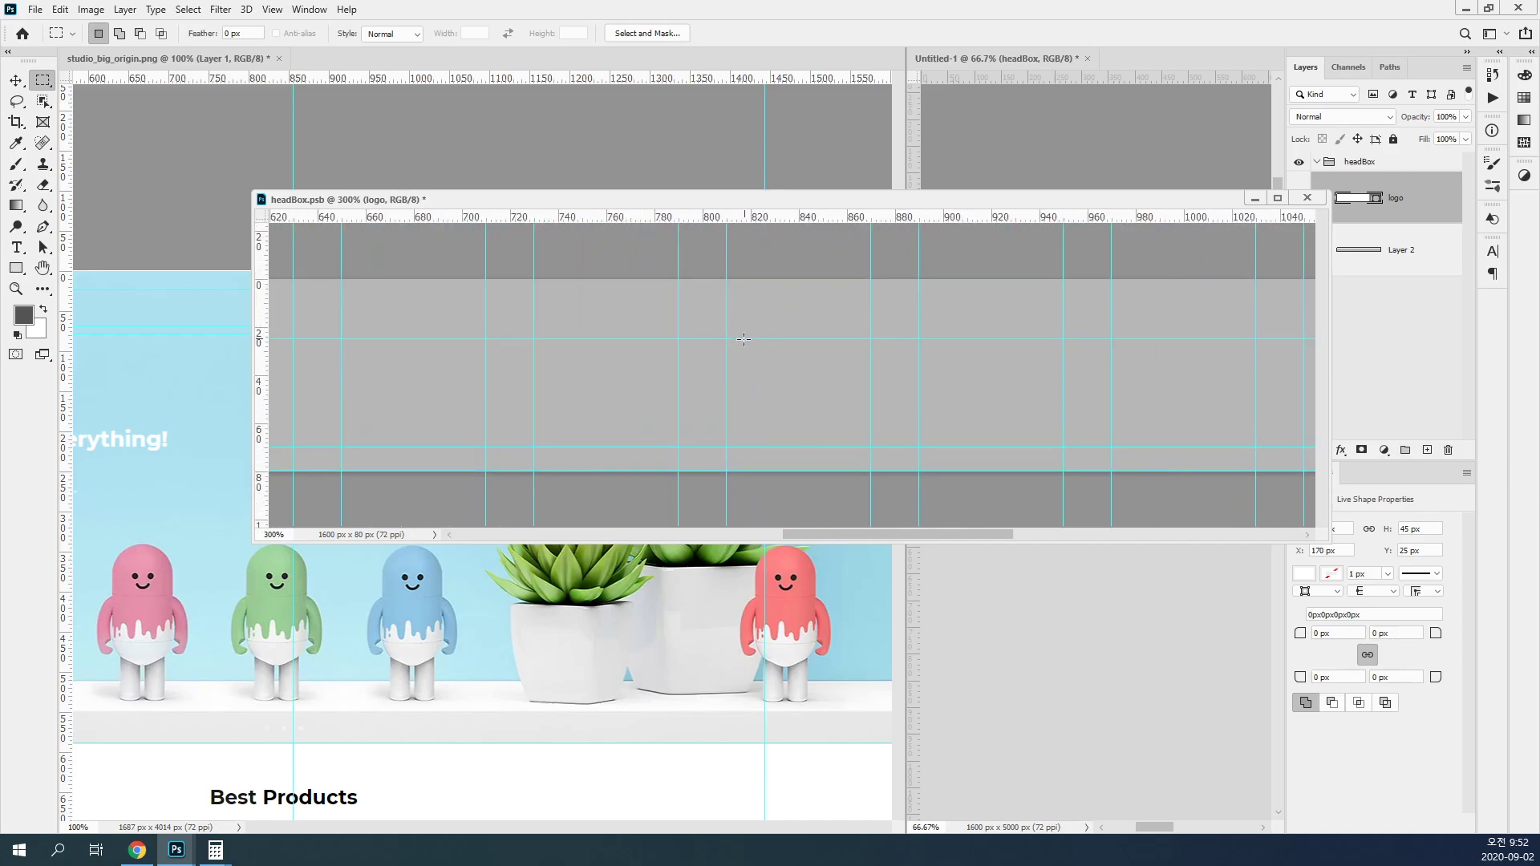
drag(726, 340, 871, 448)
drag(257, 401, 798, 392)
key(ctrl+d)
Step: Draw a white 590 × 45 px rectangle at X 840, Y 25 px, ending at the gray bar's right edge
scroll(814, 391, down, 4)
key(u)
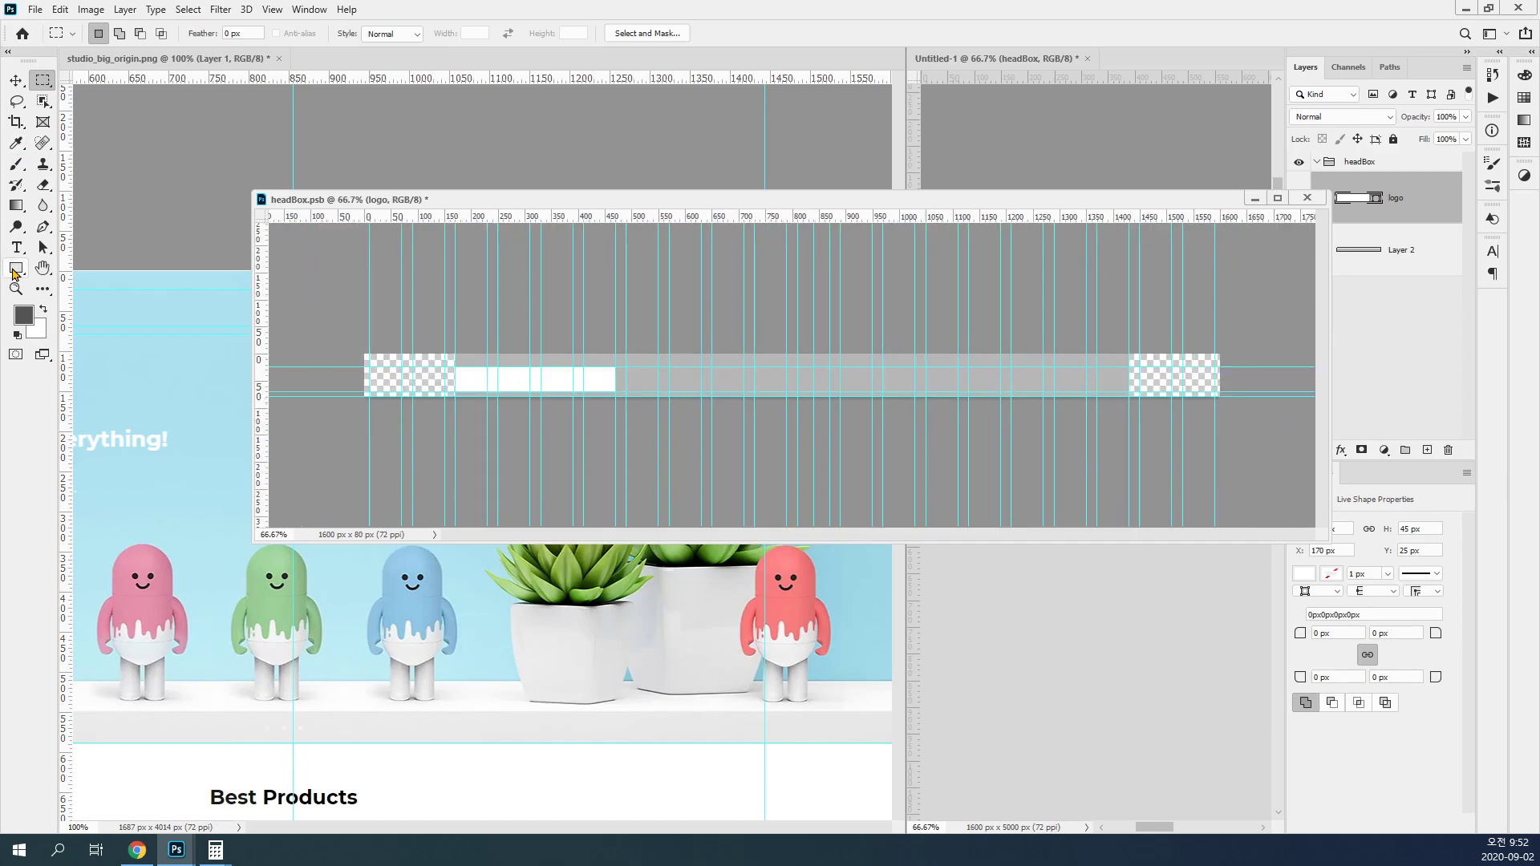
drag(814, 391, 1125, 369)
scroll(1040, 399, up, 1)
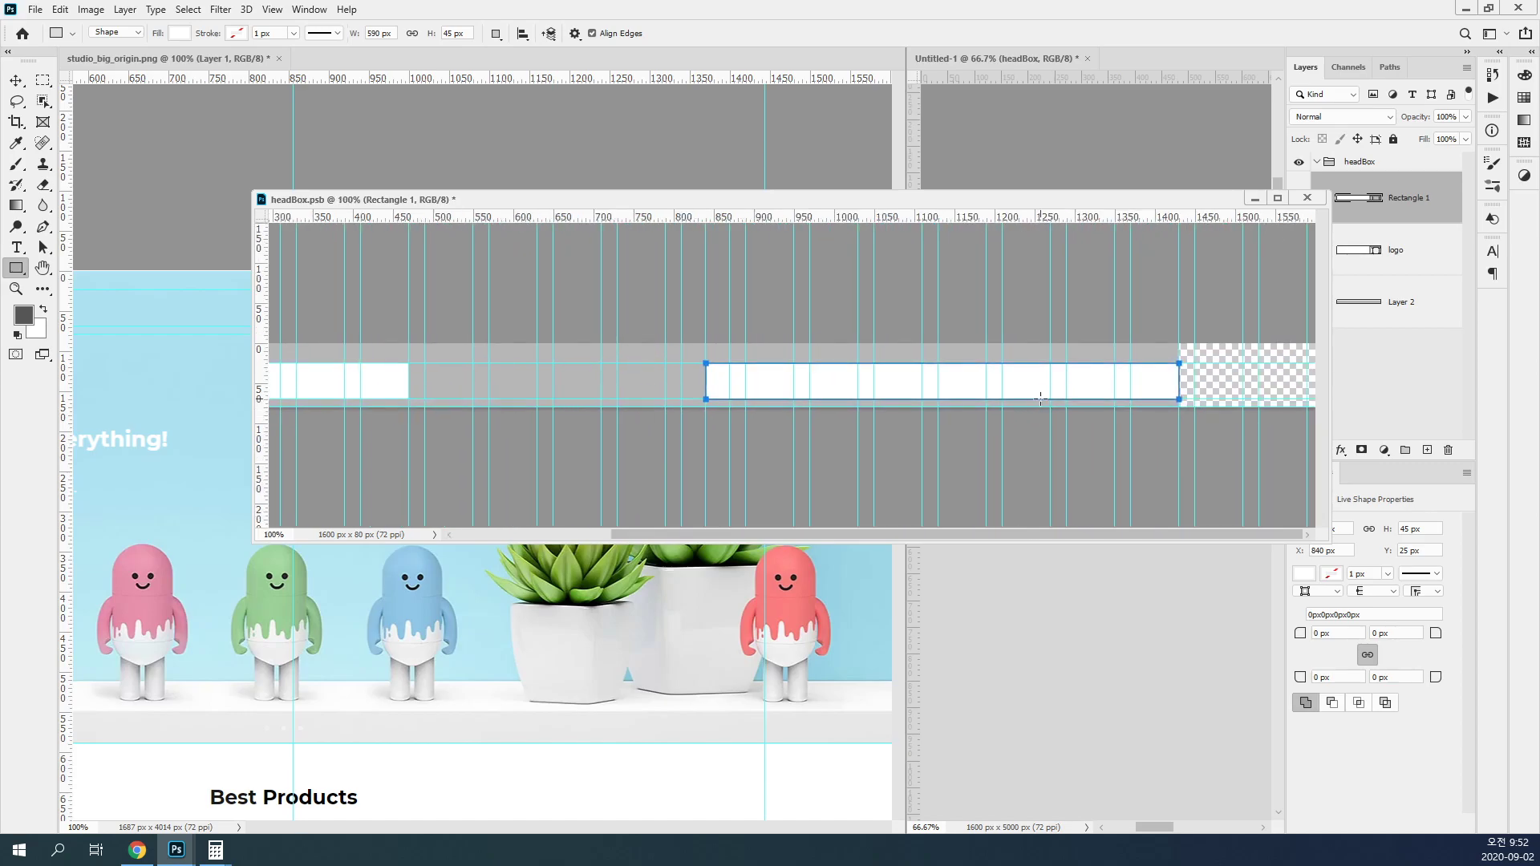
Step: Rename the navigation rectangle's layer to gnbBox and move it below the logo layer
double_click(1414, 200)
text(gnb)
text(b)
key(Return)
double_click(1412, 200)
text(gnbBox)
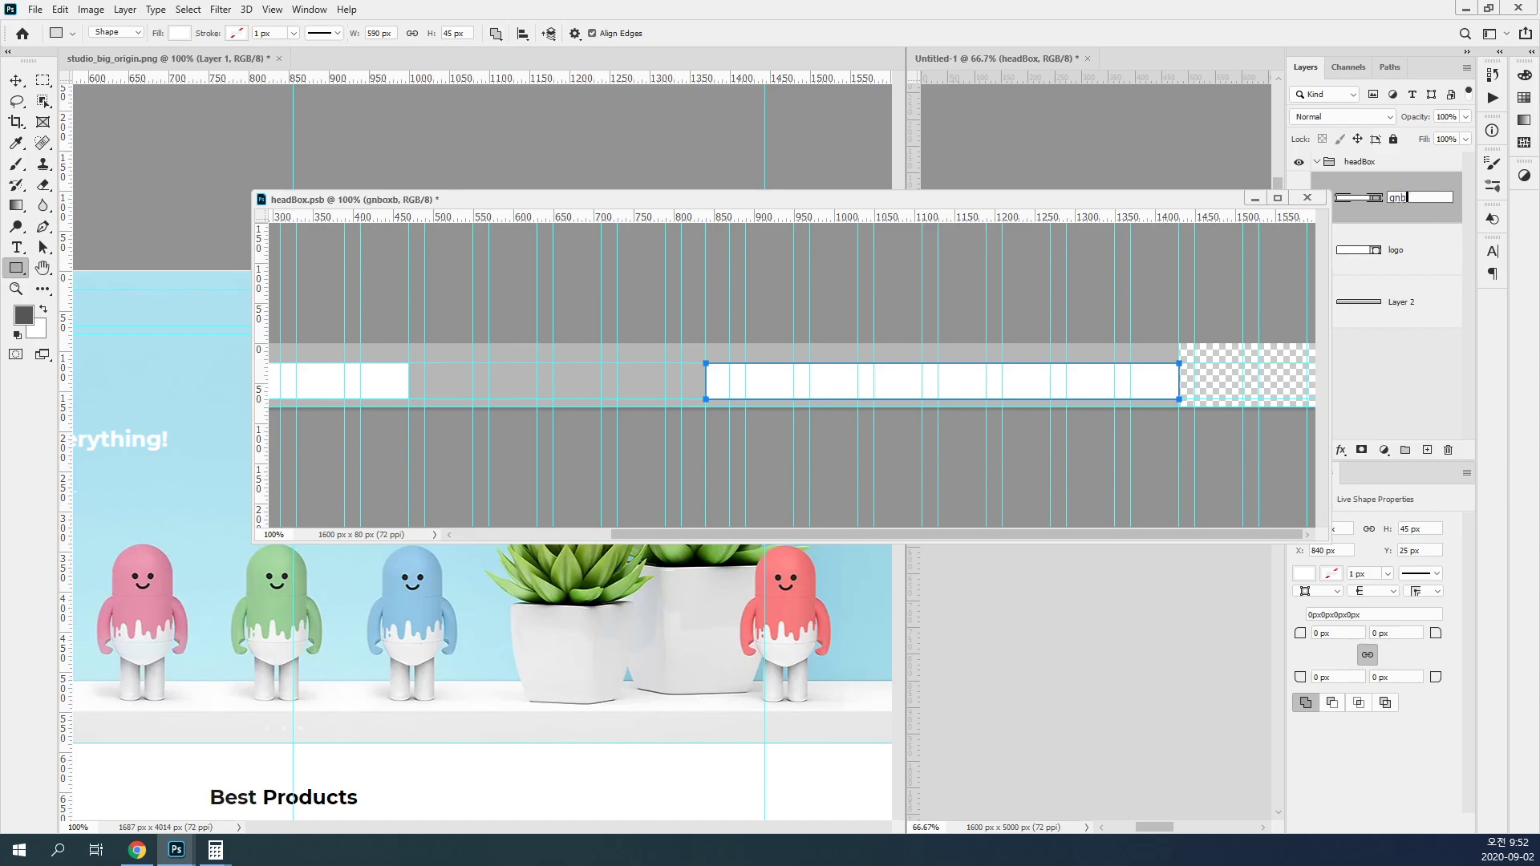
key(Return)
key(ctrl+bracketleft)
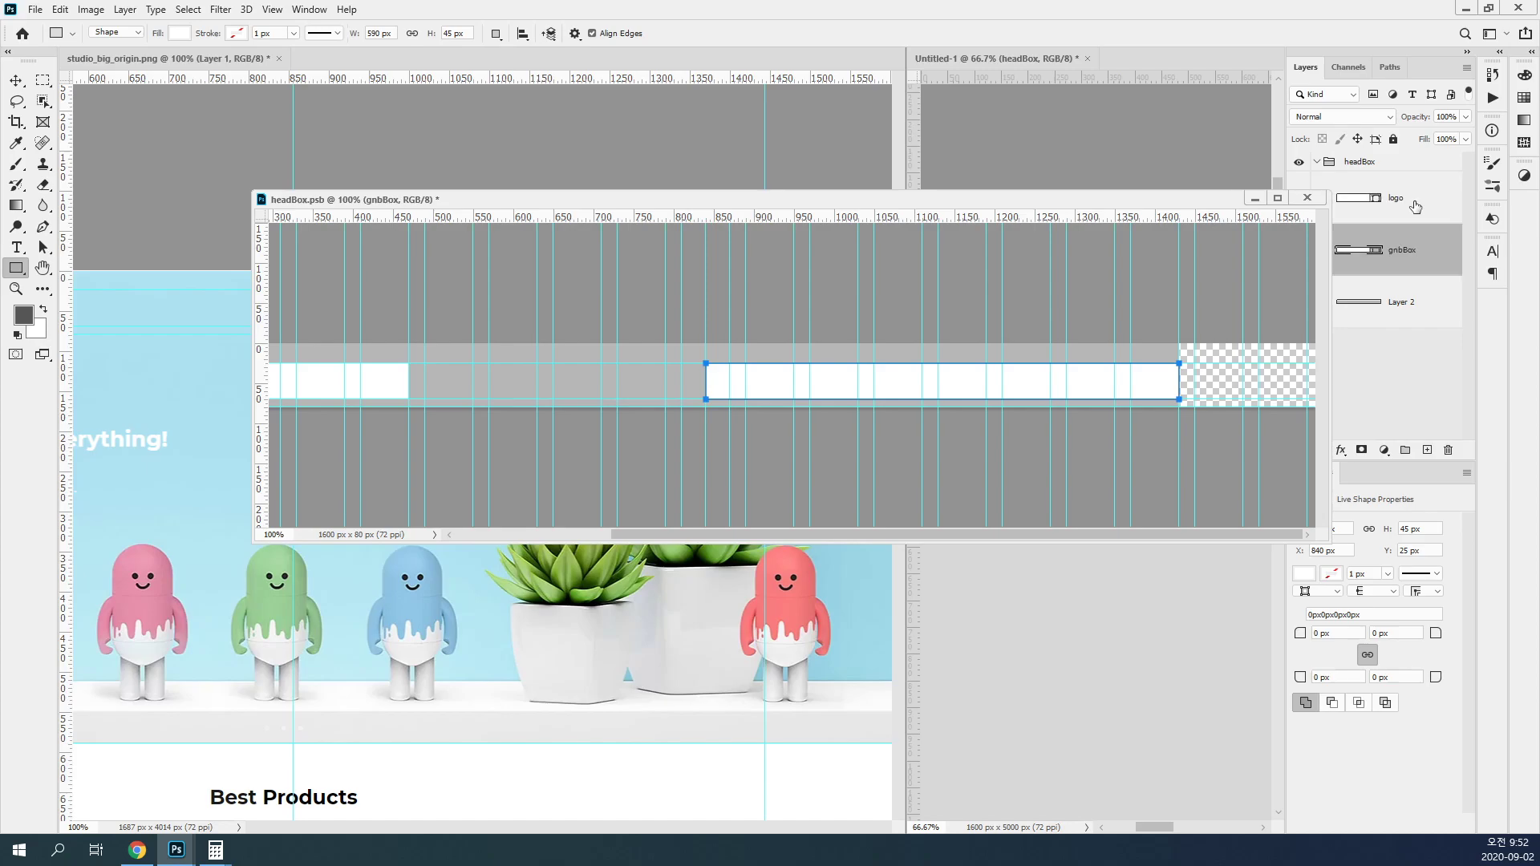
Step: Save and close headBox.psb, and widen the Untitled-1 view to show the whole artboard width
key(ctrl+s)
drag(1165, 201, 1060, 243)
click(1200, 237)
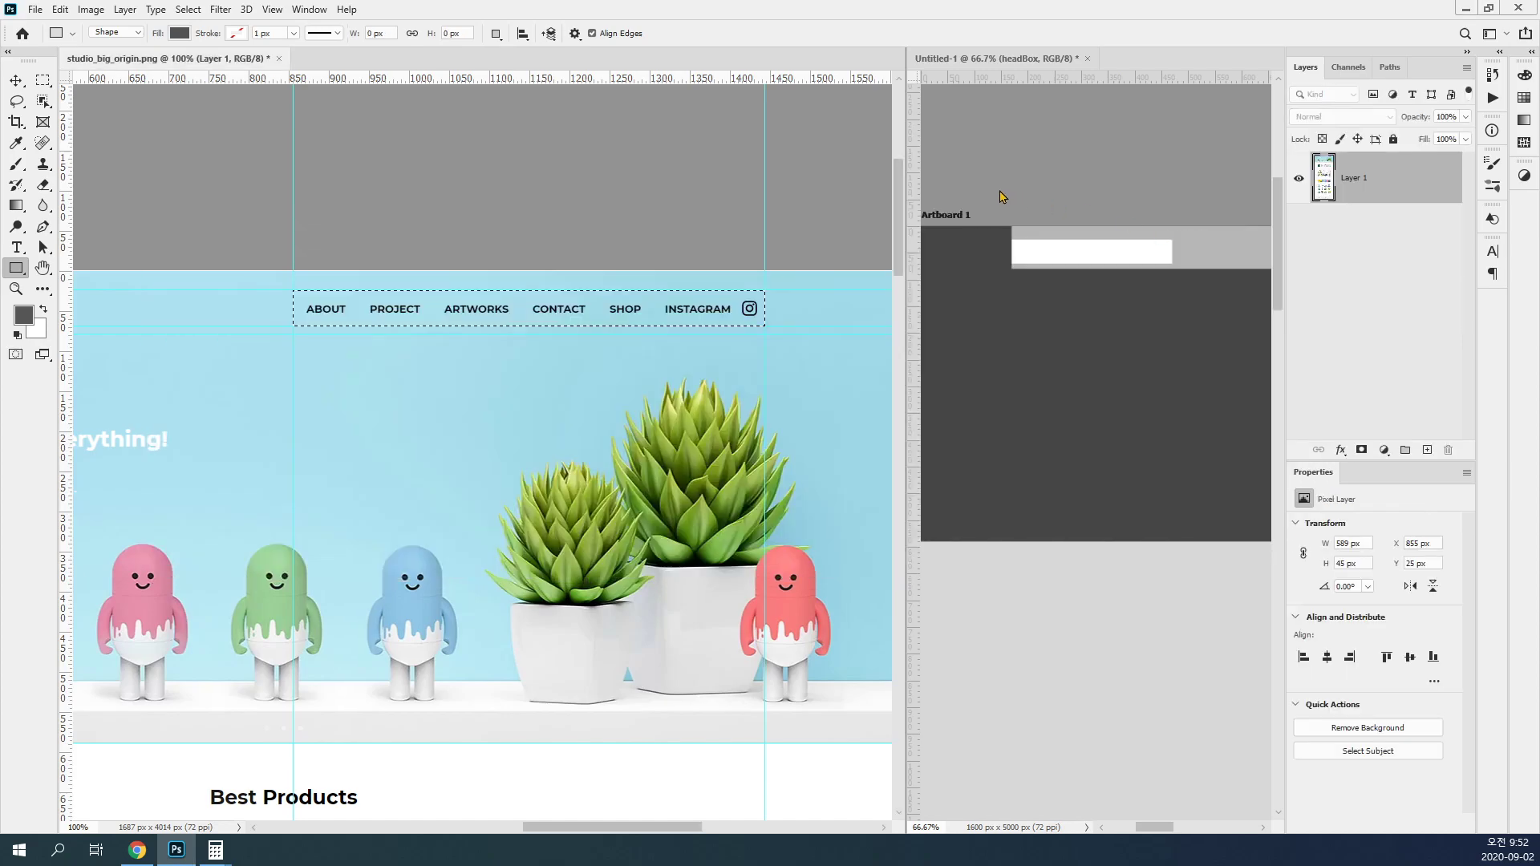
drag(906, 214, 182, 229)
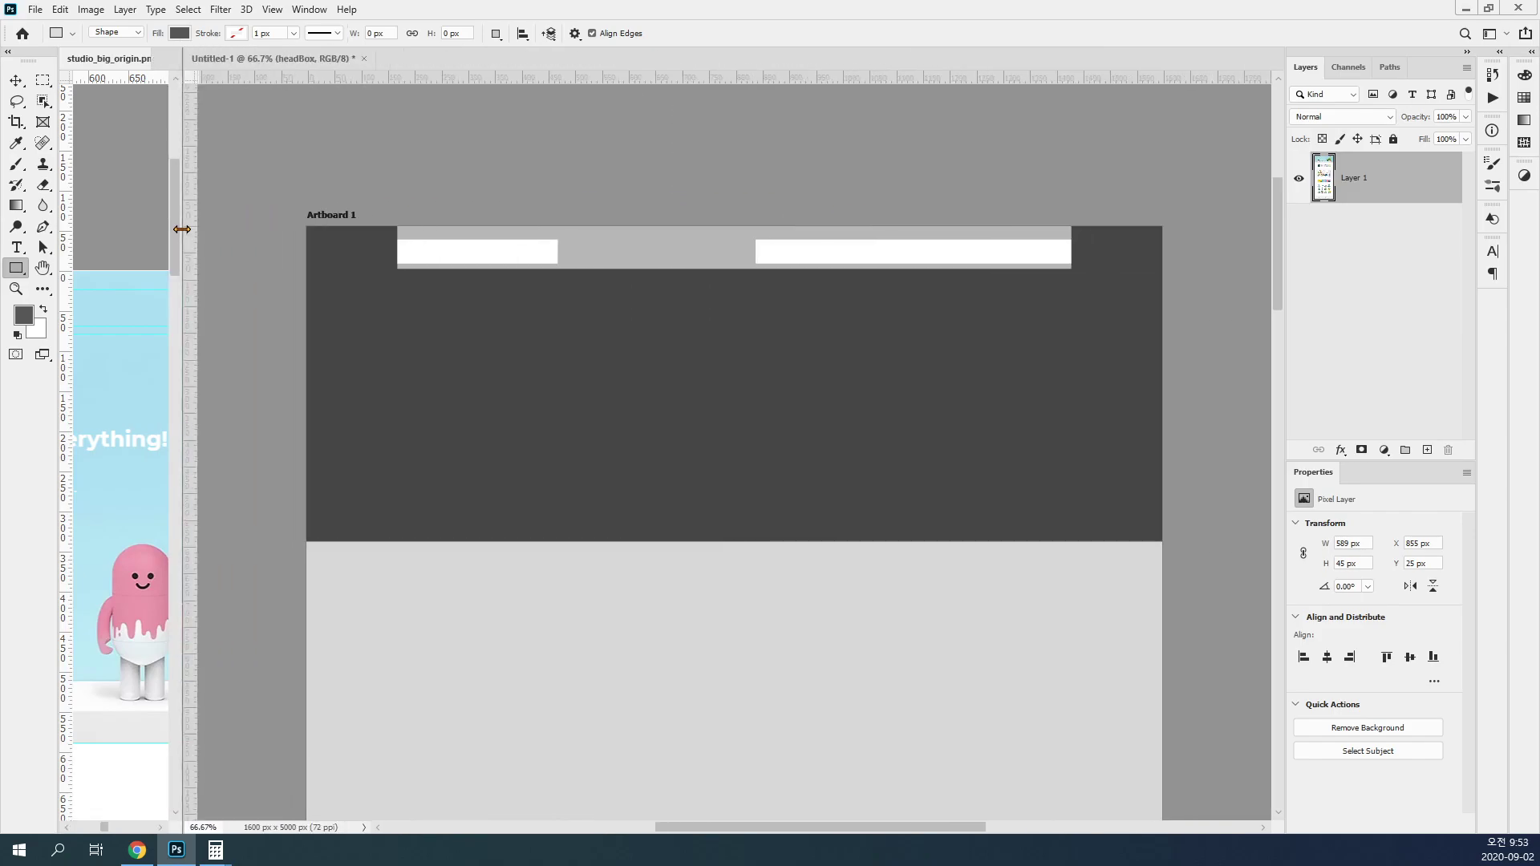
key(v)
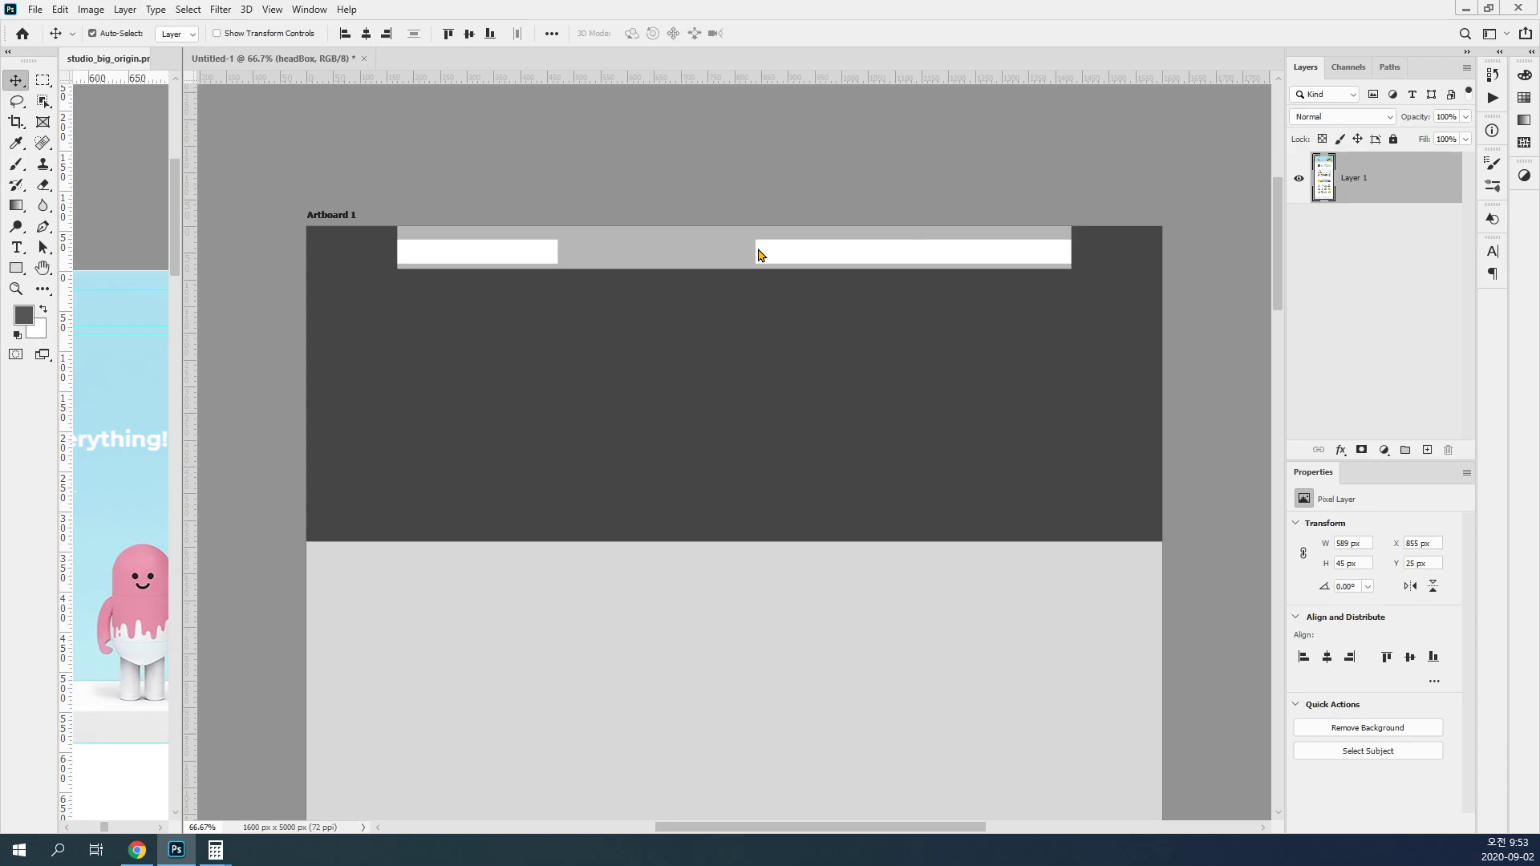
Step: Reopen the headBox Smart Object, hide its gray Layer 2 bar, and save and close the file
click(647, 255)
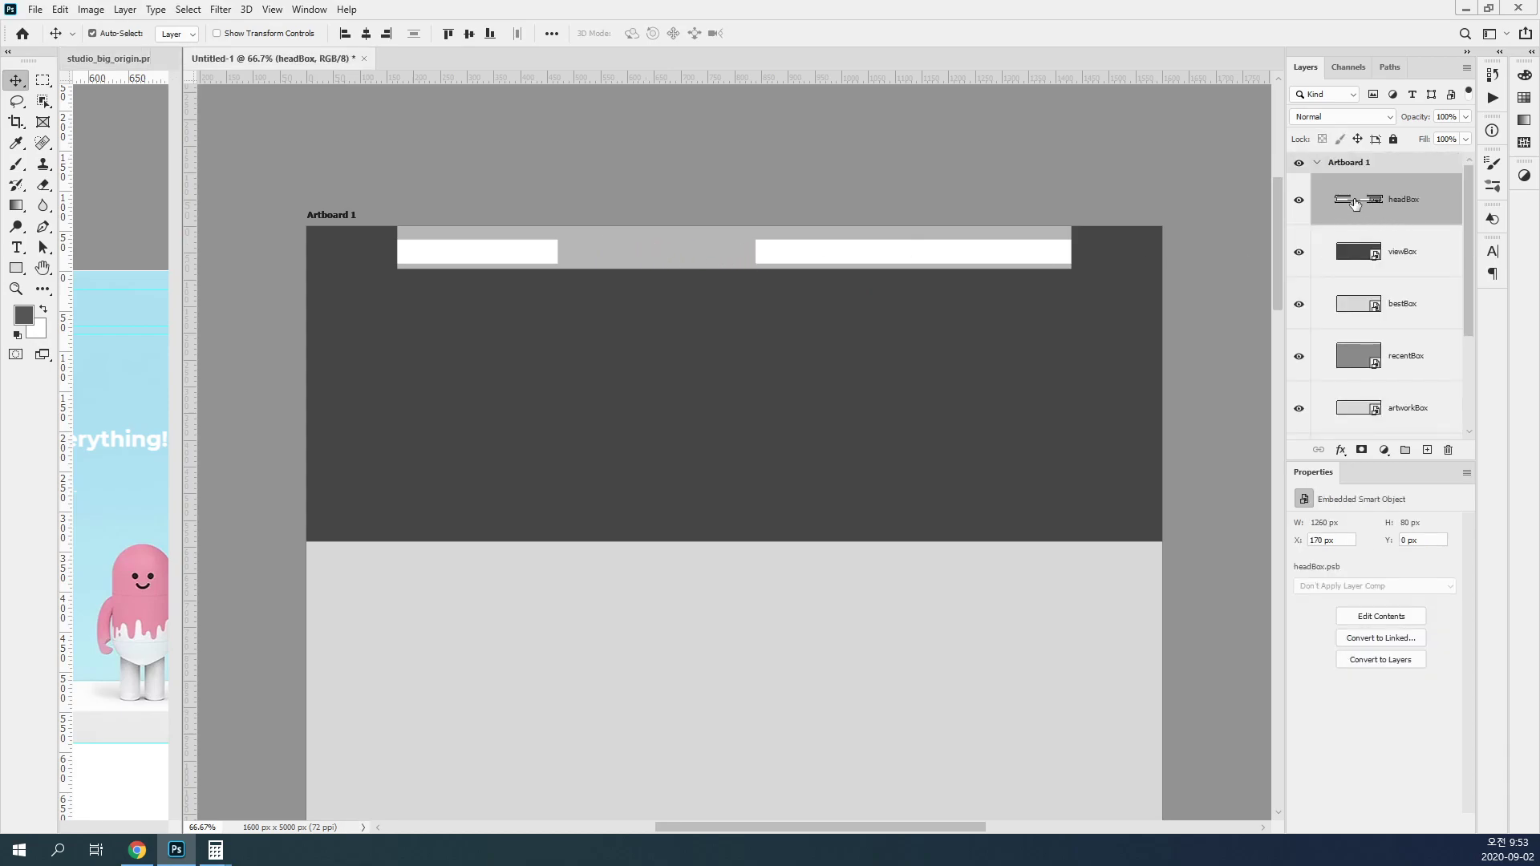
double_click(1353, 206)
click(447, 142)
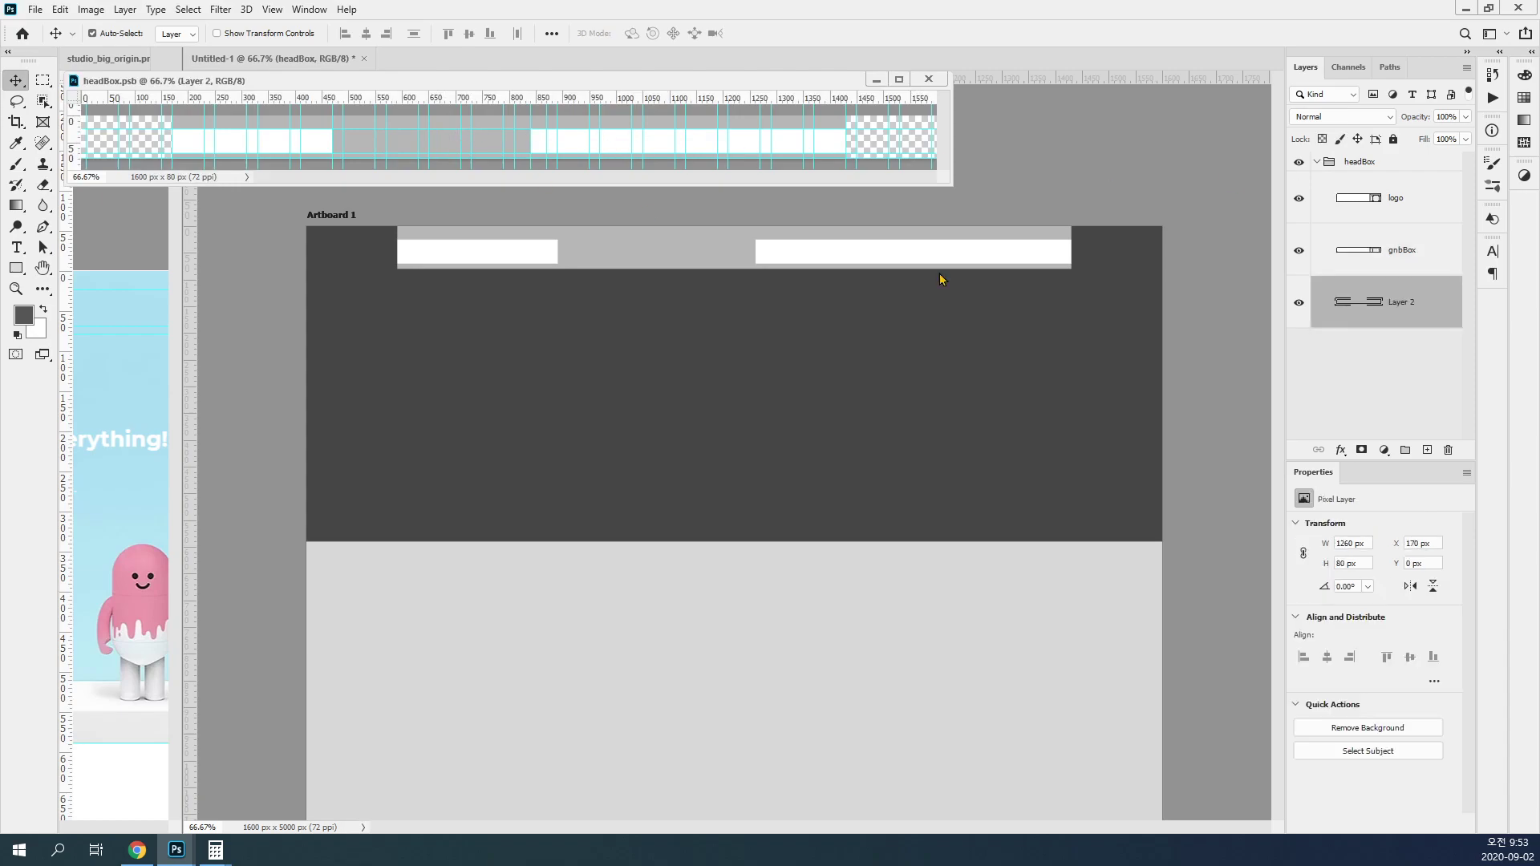
click(1298, 304)
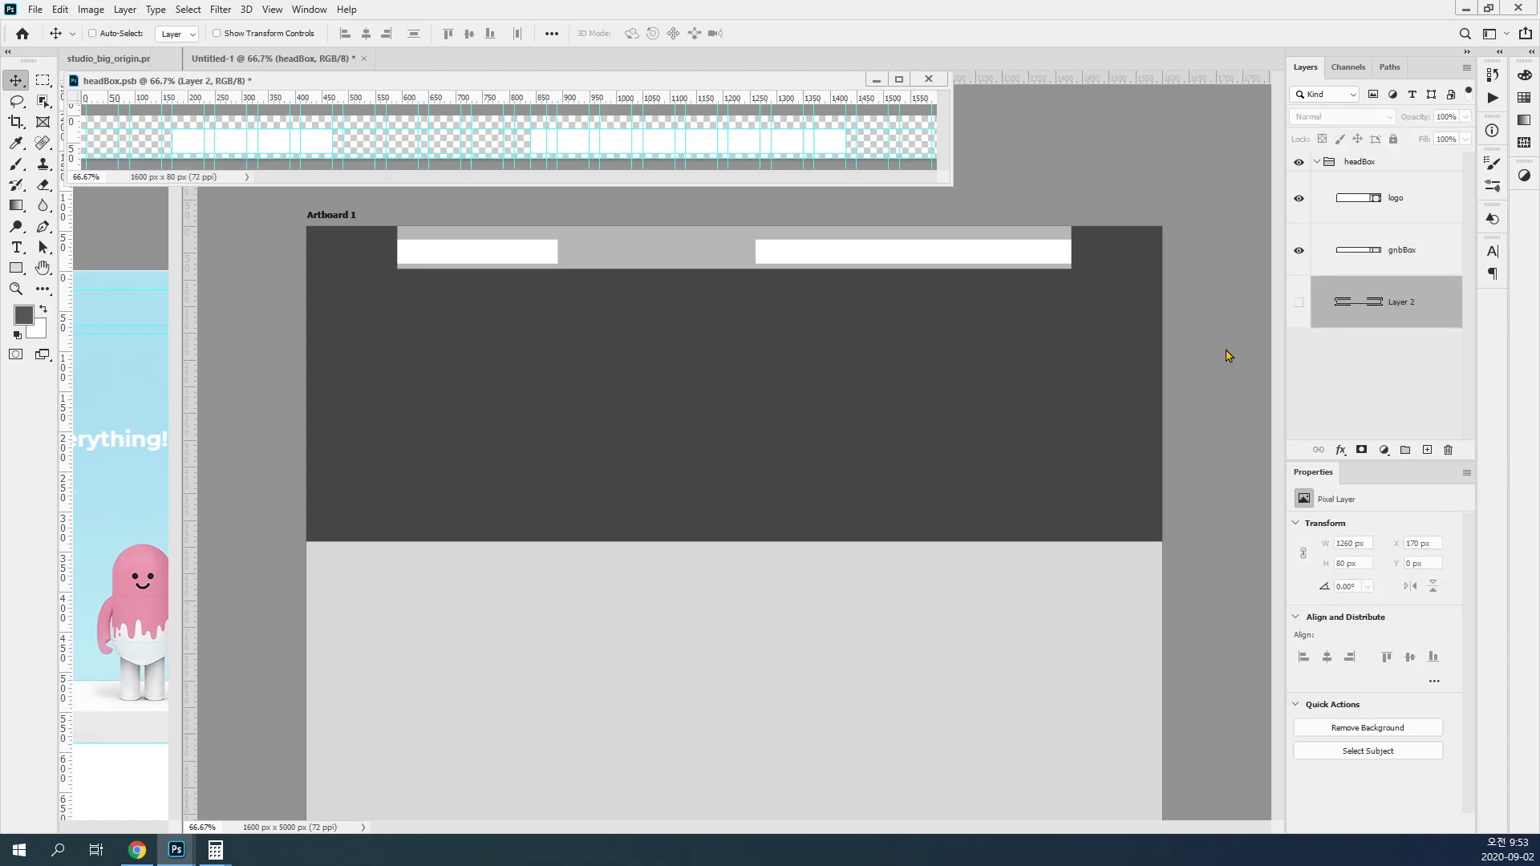
key(ctrl+s)
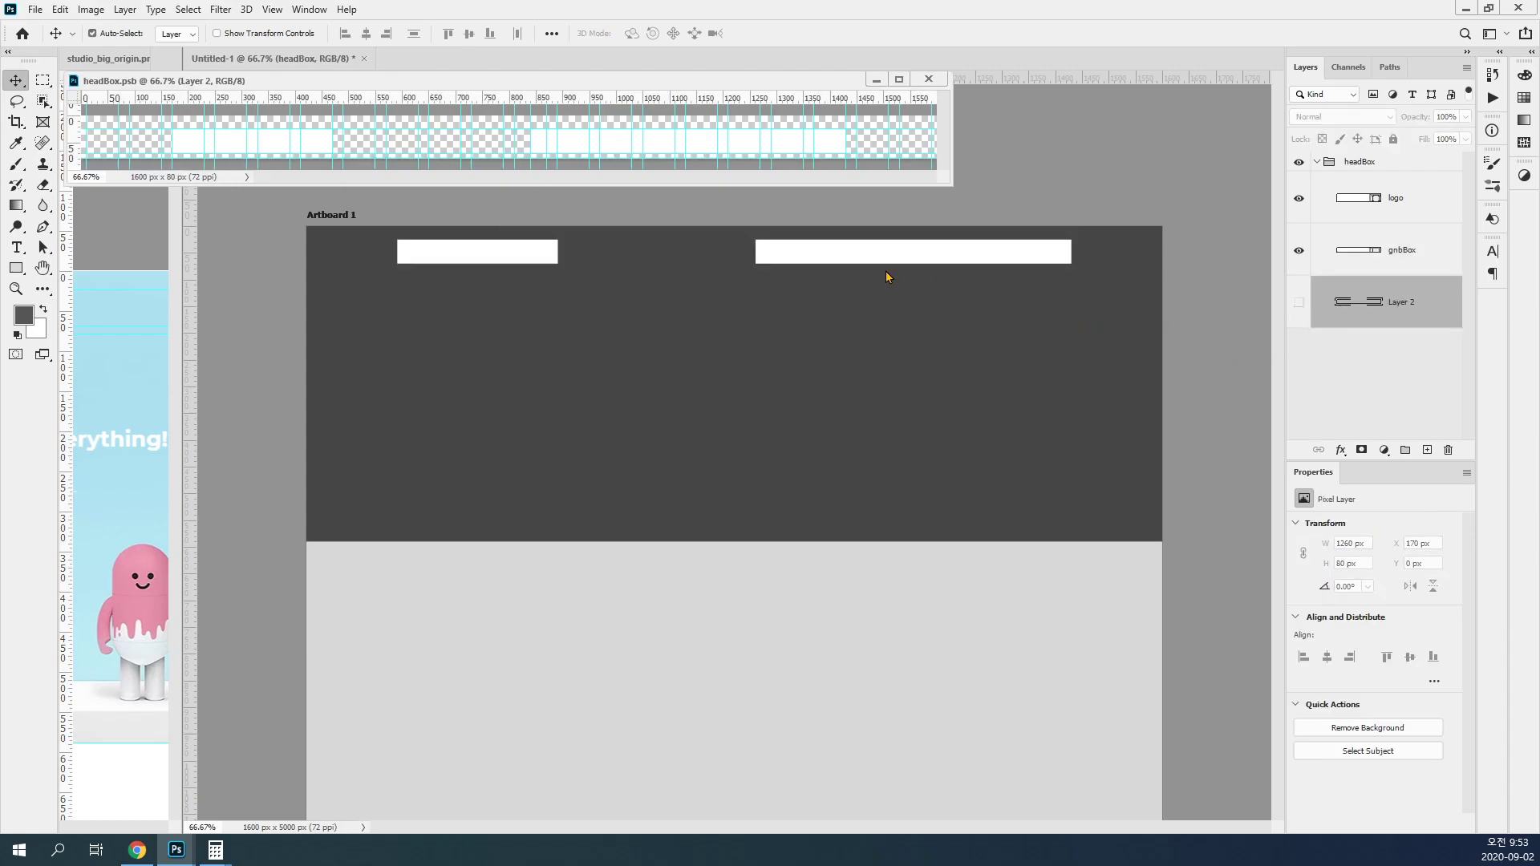
click(929, 79)
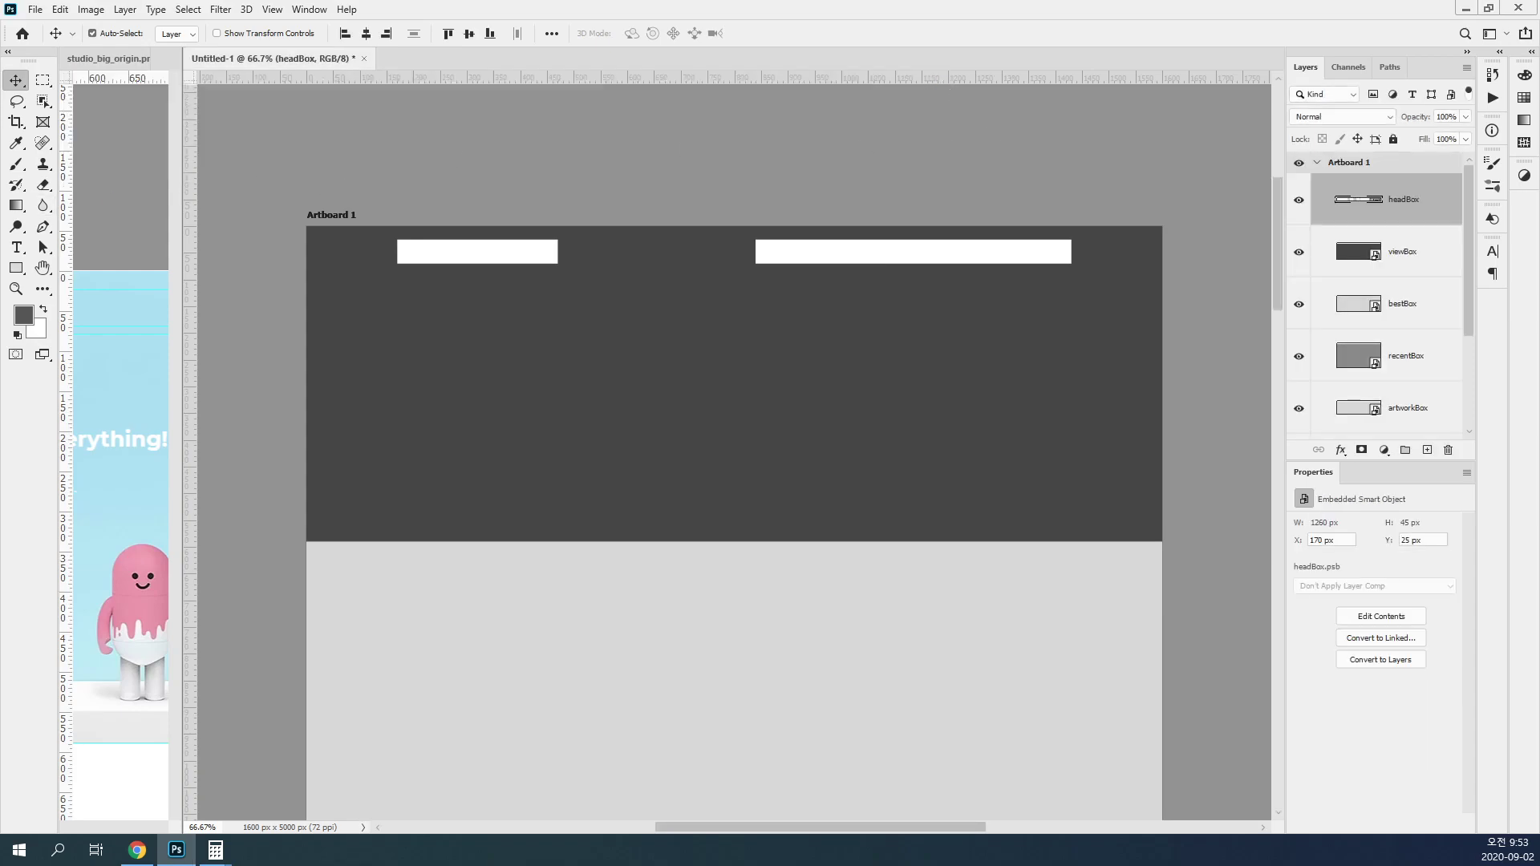